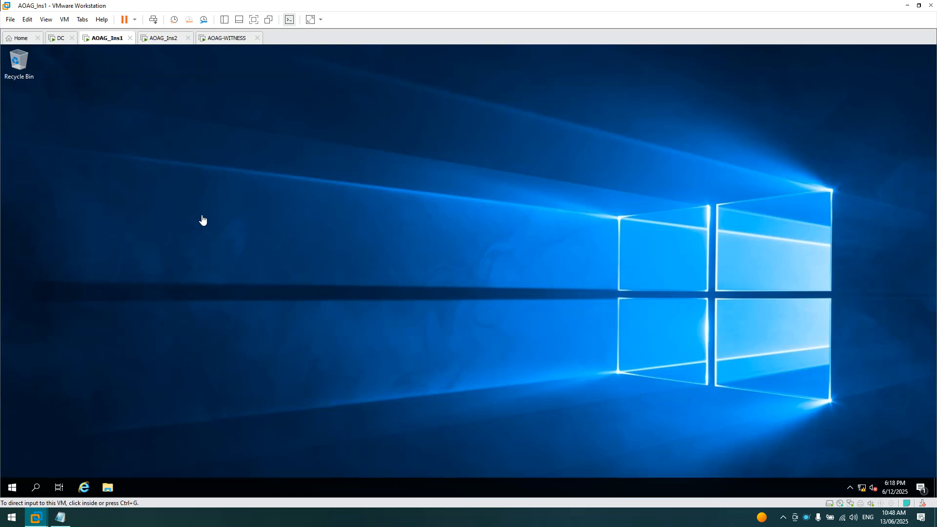
- Unlock the DC virtual machine with Ctrl+Alt+Del and sign in with the administrator password
{"action": "left_click", "coordinate": [59, 40]}
{"action": "right_click", "coordinate": [59, 41]}
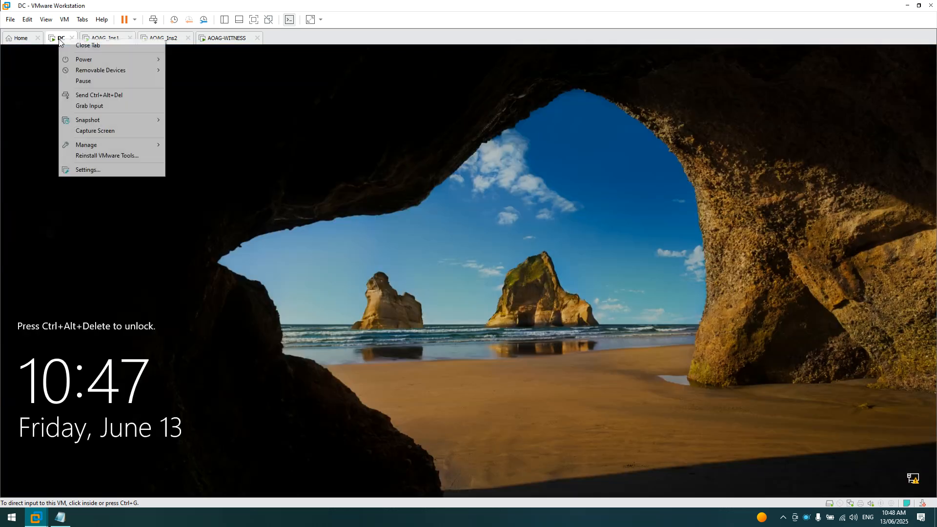
{"action": "left_click", "coordinate": [80, 96]}
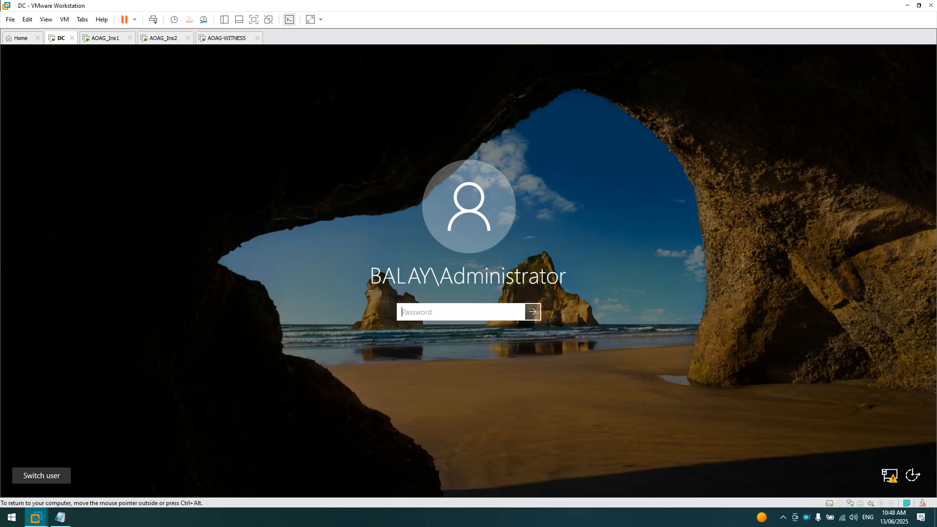
{"action": "type", "text": "P"}
{"action": "key", "text": "Return"}
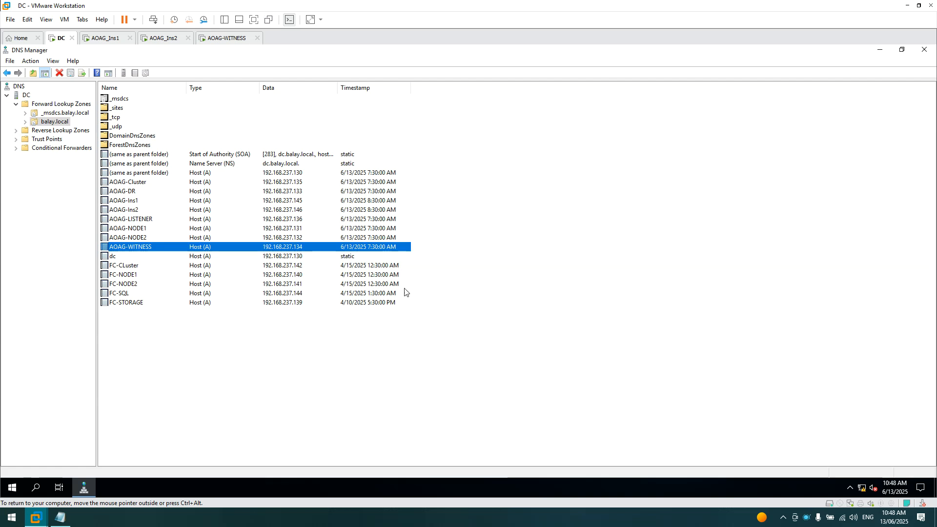
{"action": "left_click", "coordinate": [196, 414]}
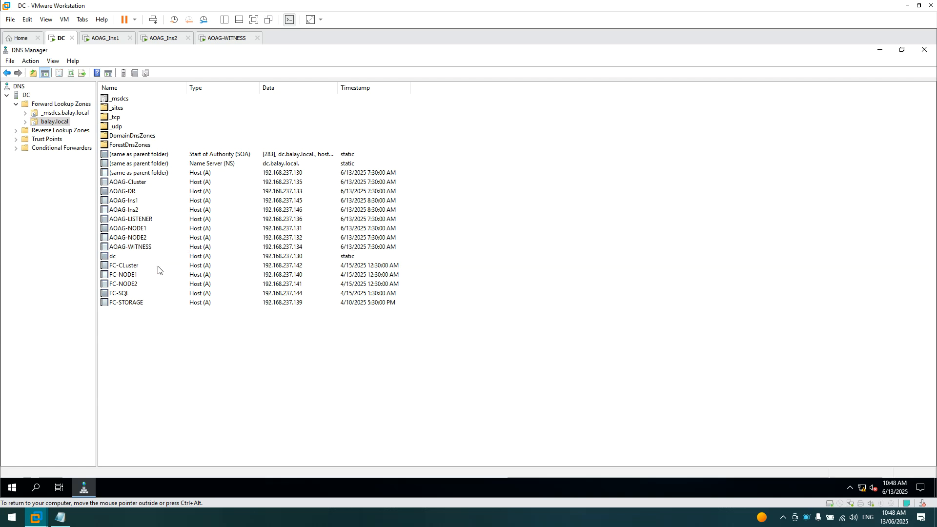
{"action": "left_click", "coordinate": [130, 203]}
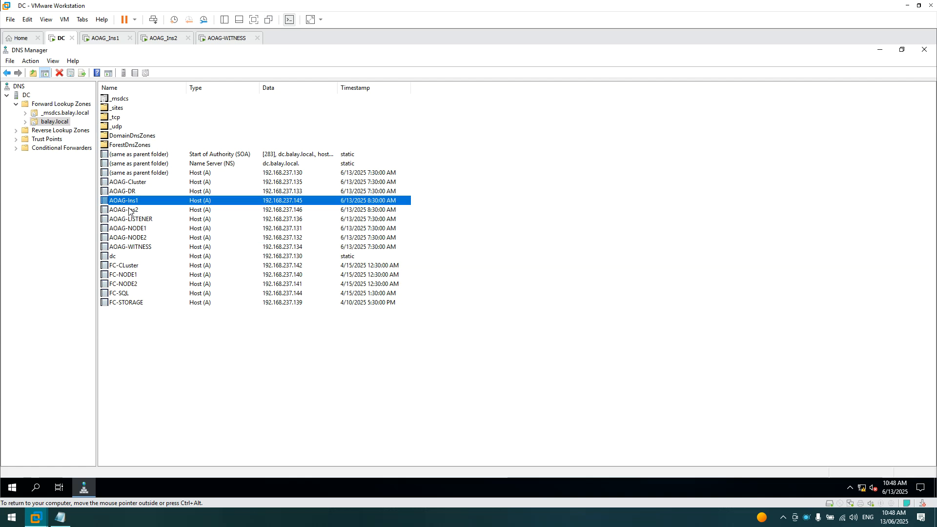
{"action": "left_click", "coordinate": [295, 210]}
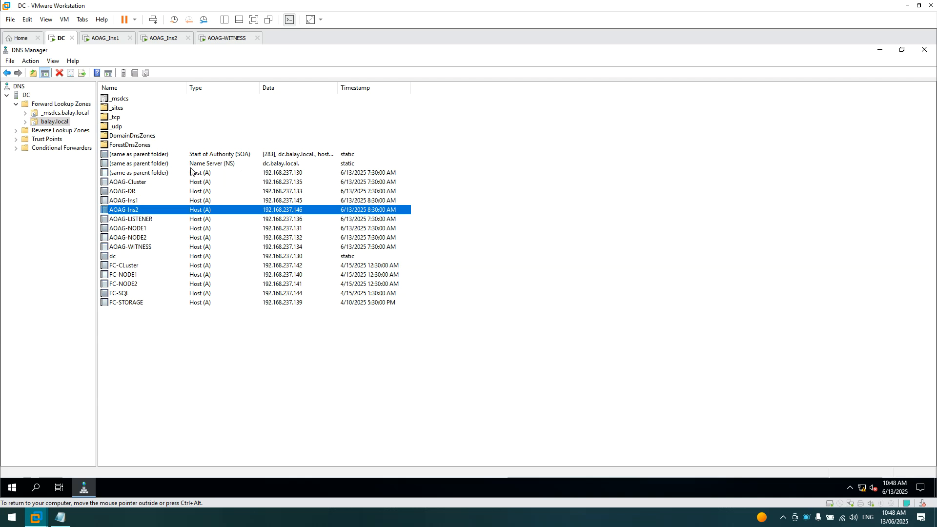
- Launch Server Manager on AOAG_Ins1 and view its Local Server domain and network properties
{"action": "left_click", "coordinate": [104, 39]}
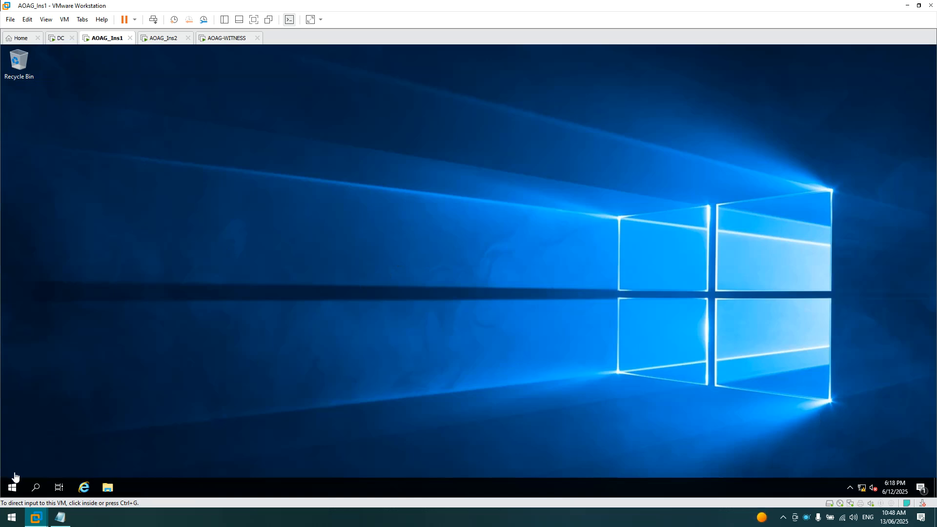
{"action": "left_click", "coordinate": [13, 489]}
{"action": "left_click", "coordinate": [13, 490]}
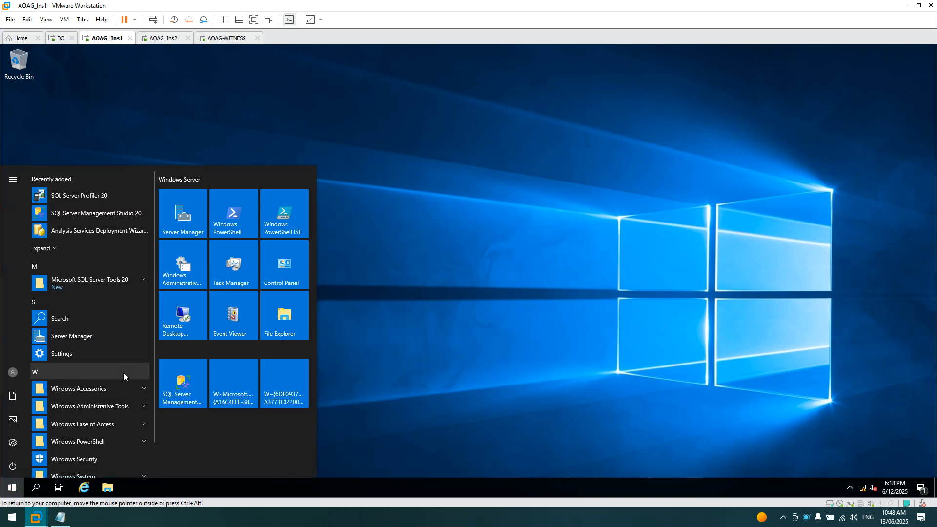
{"action": "left_click", "coordinate": [235, 100]}
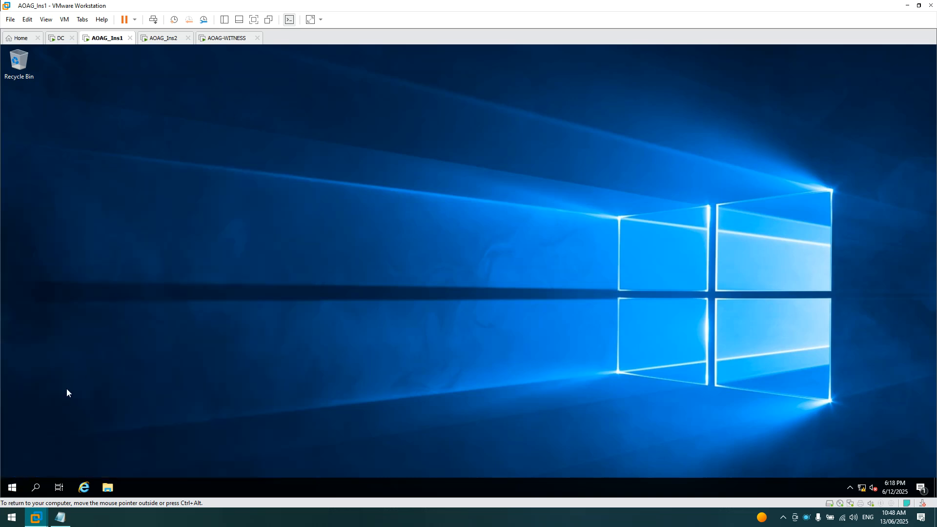
{"action": "left_click", "coordinate": [13, 487]}
{"action": "left_click", "coordinate": [206, 213]}
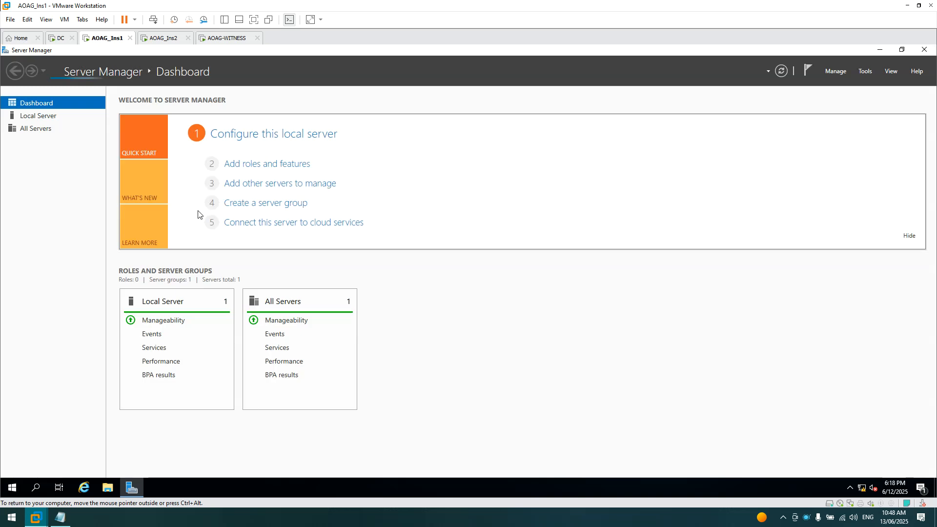
{"action": "left_click", "coordinate": [35, 114]}
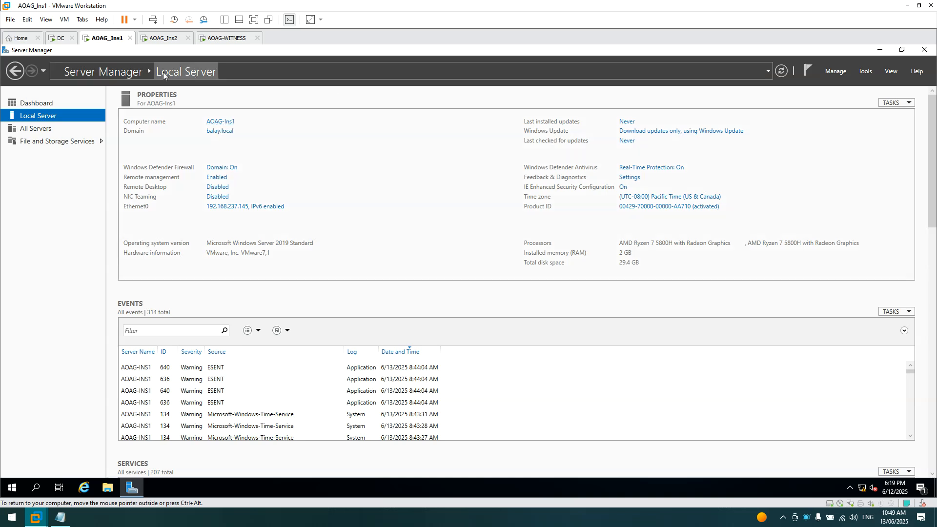
{"action": "left_click", "coordinate": [163, 39]}
- Sign in to AOAG_Ins2 via Ctrl+Alt+Del with the domain administrator password
{"action": "right_click", "coordinate": [167, 41]}
{"action": "left_click", "coordinate": [204, 98]}
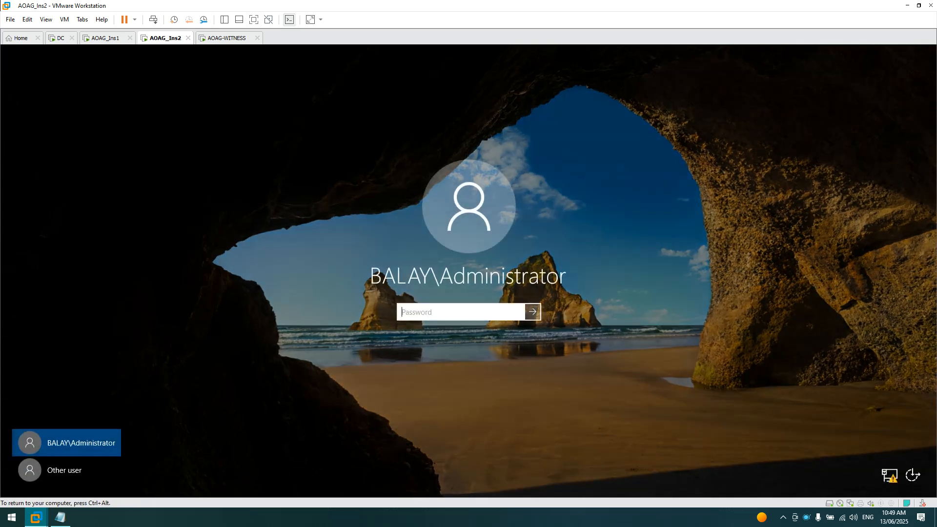
{"action": "type", "text": "P"}
{"action": "key", "text": "Return"}
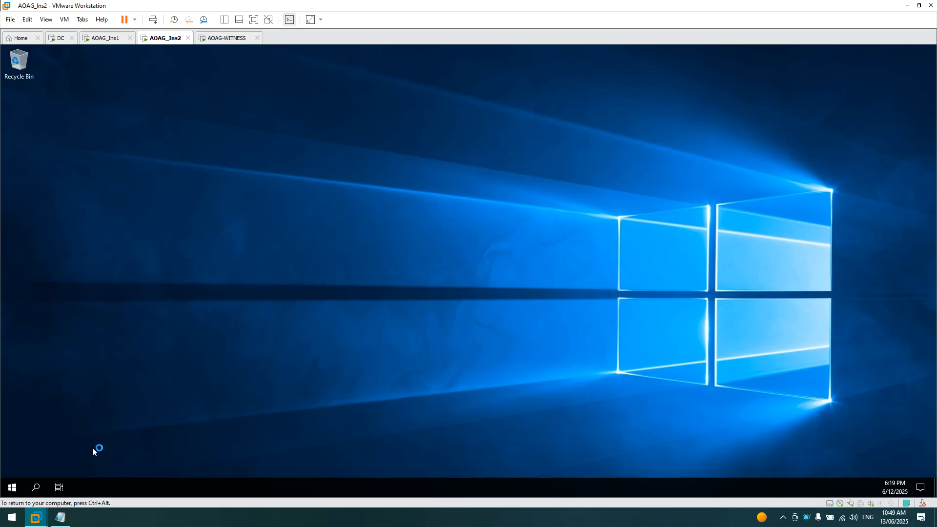
- View AOAG-Ins2's Local Server properties in Server Manager, then return to AOAG_Ins1
{"action": "left_click", "coordinate": [12, 487]}
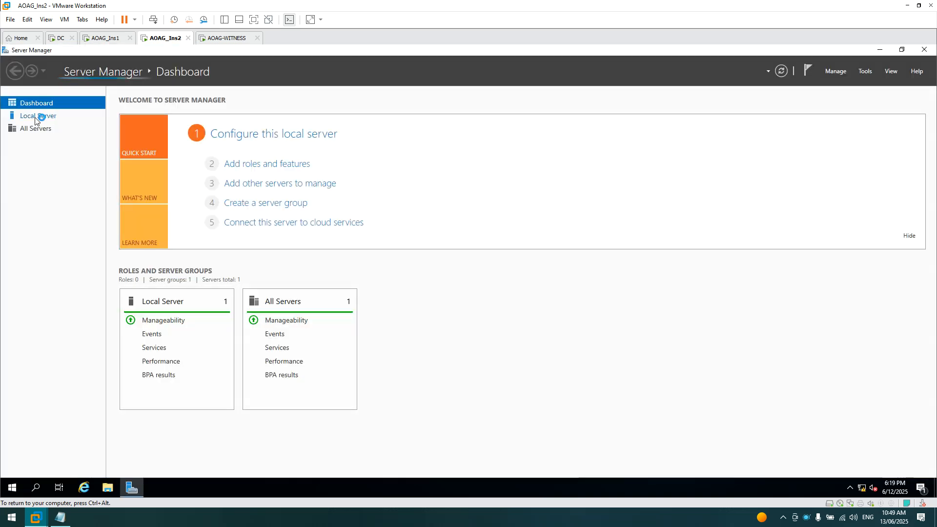
{"action": "left_click", "coordinate": [35, 117]}
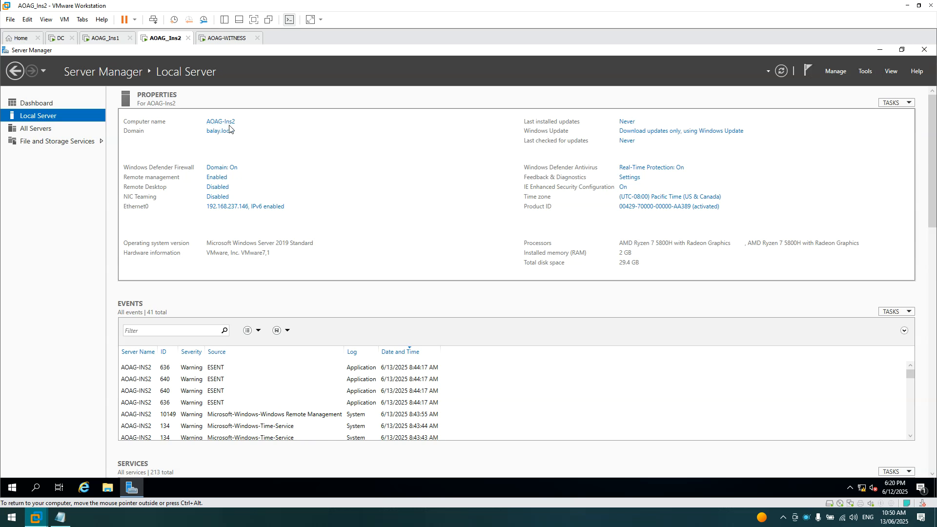
{"action": "left_click", "coordinate": [101, 39]}
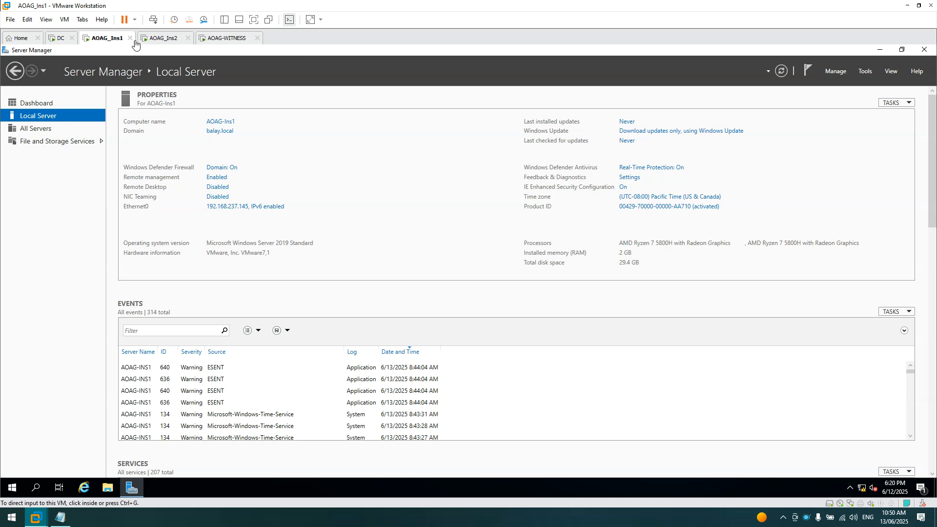
- Close Server Manager and run SETUP.EXE from DVD Drive (D:) AutoPlay in File Explorer
{"action": "left_click", "coordinate": [924, 50]}
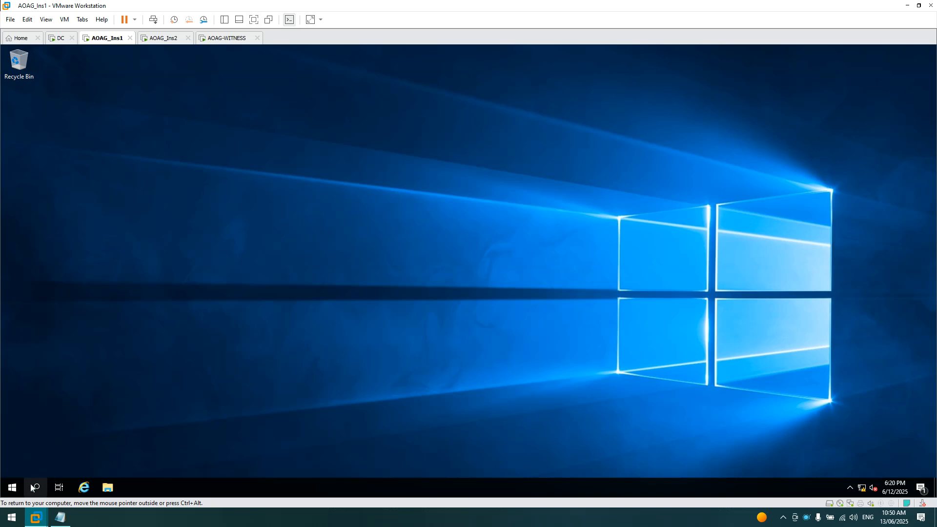
{"action": "left_click", "coordinate": [115, 486]}
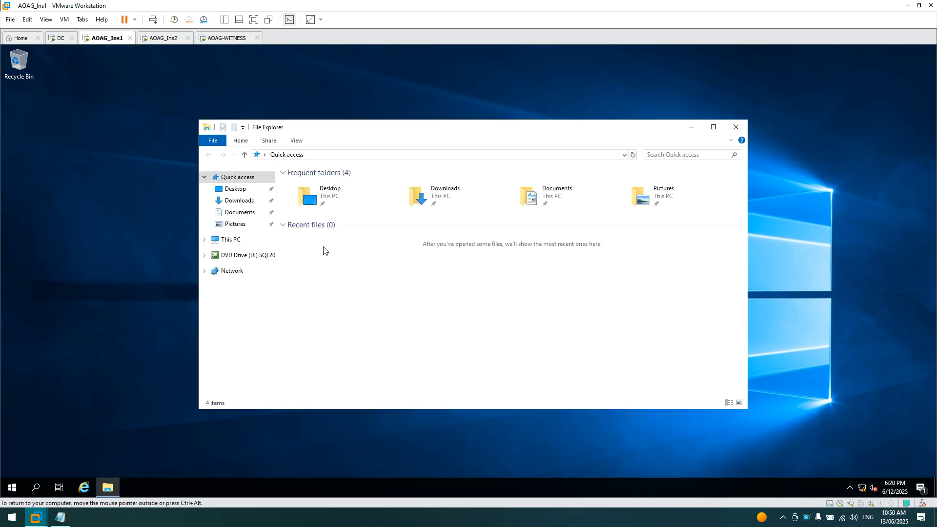
{"action": "right_click", "coordinate": [232, 256]}
{"action": "left_click", "coordinate": [259, 289]}
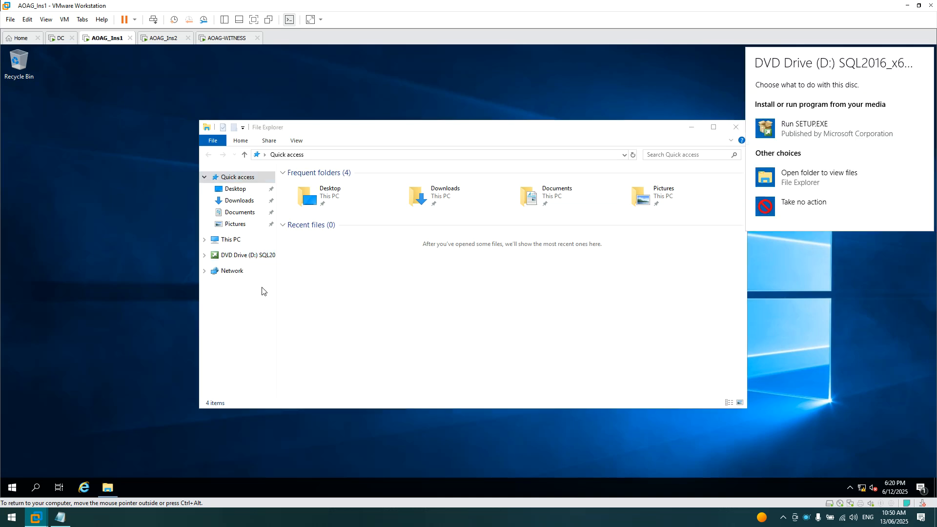
{"action": "left_click", "coordinate": [816, 127]}
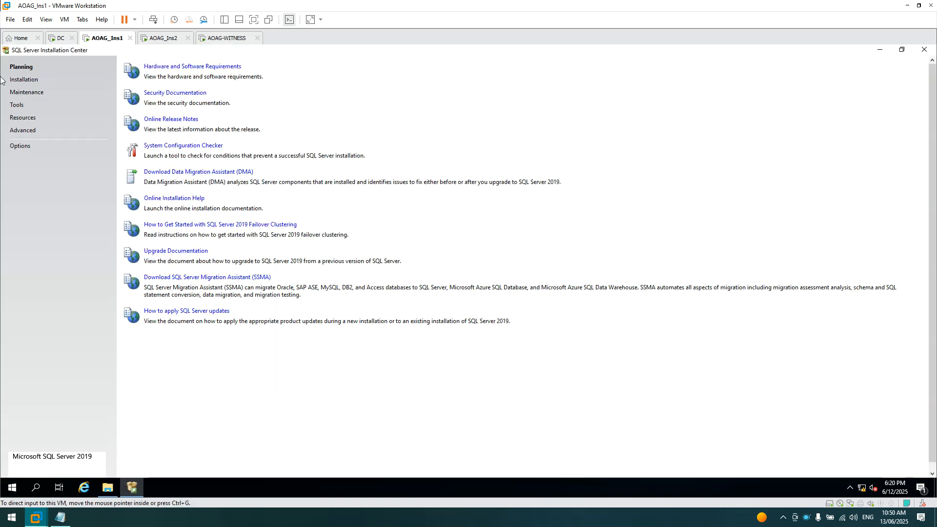
- Start a new SQL Server stand-alone installation, then bring up the AOAG notes in Notepad
{"action": "left_click", "coordinate": [29, 83]}
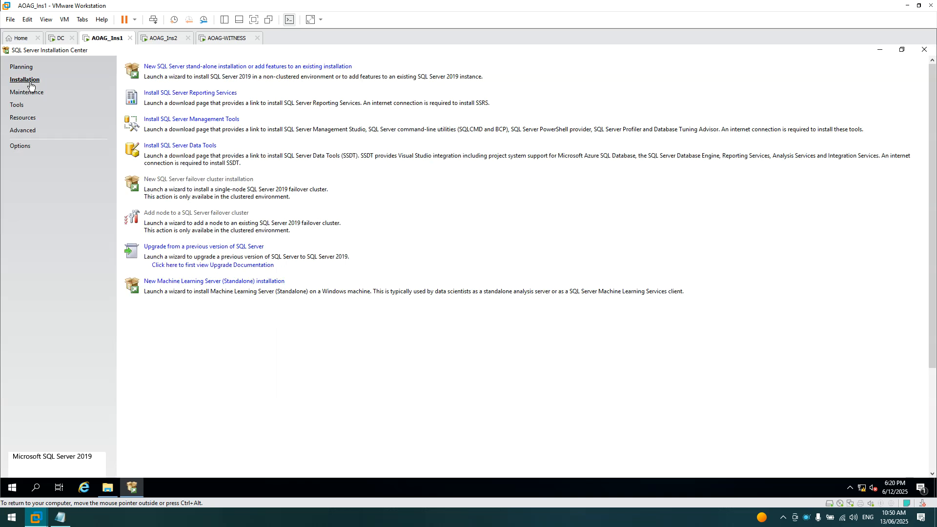
{"action": "left_click", "coordinate": [206, 67]}
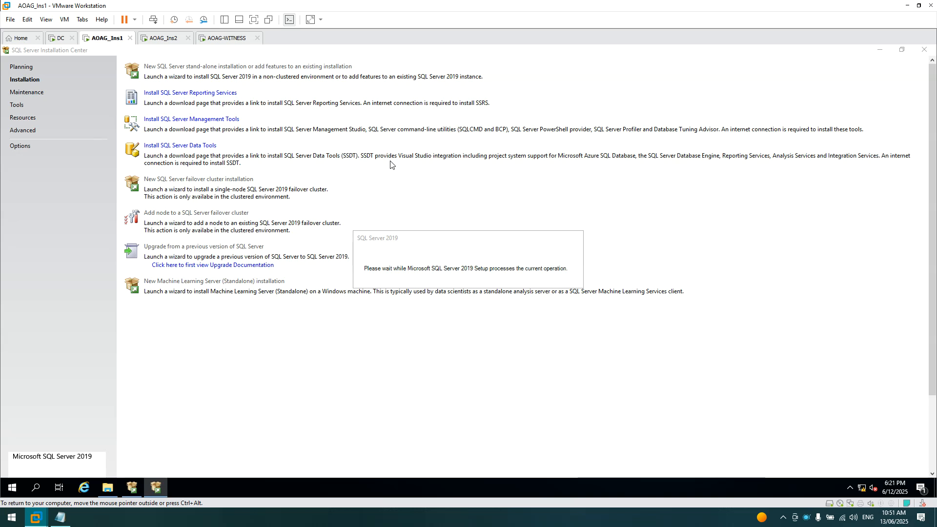
{"action": "left_click", "coordinate": [908, 8]}
{"action": "left_click", "coordinate": [60, 517]}
{"action": "left_click", "coordinate": [269, 232]}
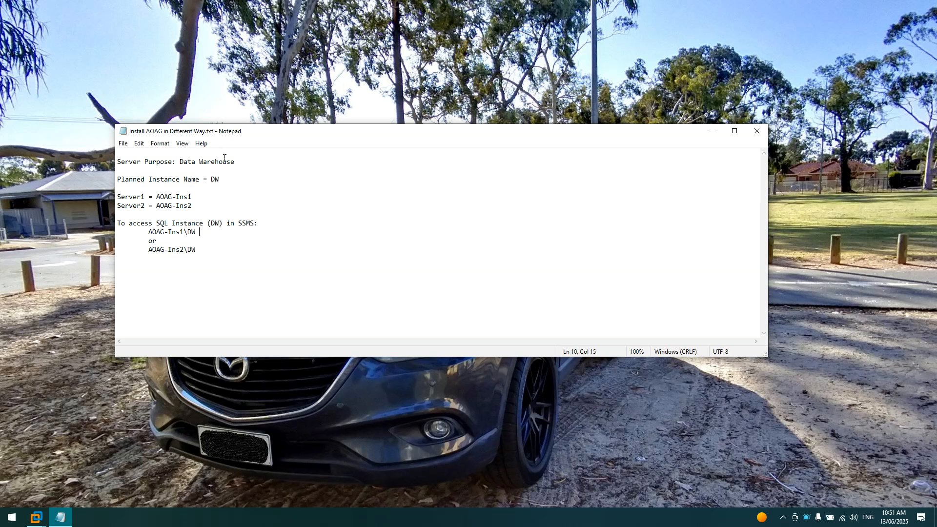
- Highlight the Data Warehouse purpose, instance name DW and Server1 in the notes
{"action": "left_click_drag", "start_coordinate": [179, 162], "coordinate": [255, 162]}
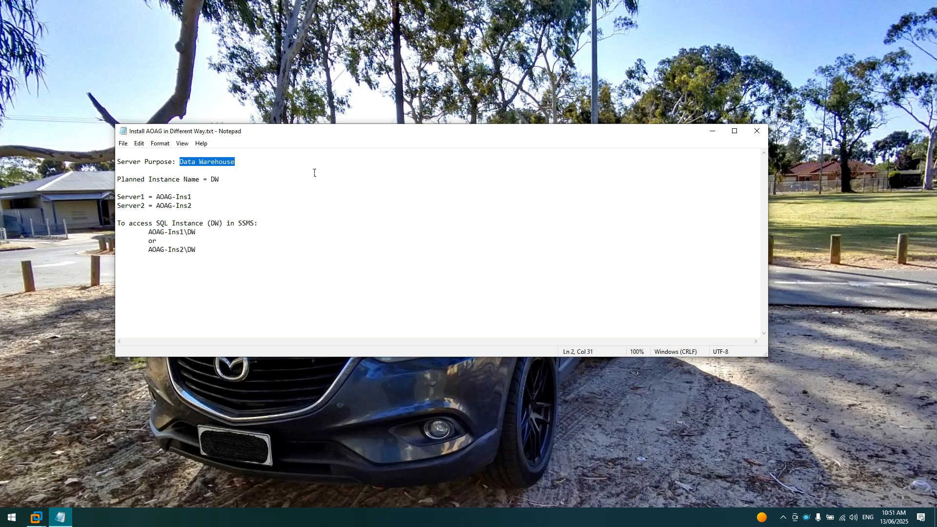
{"action": "left_click", "coordinate": [295, 171]}
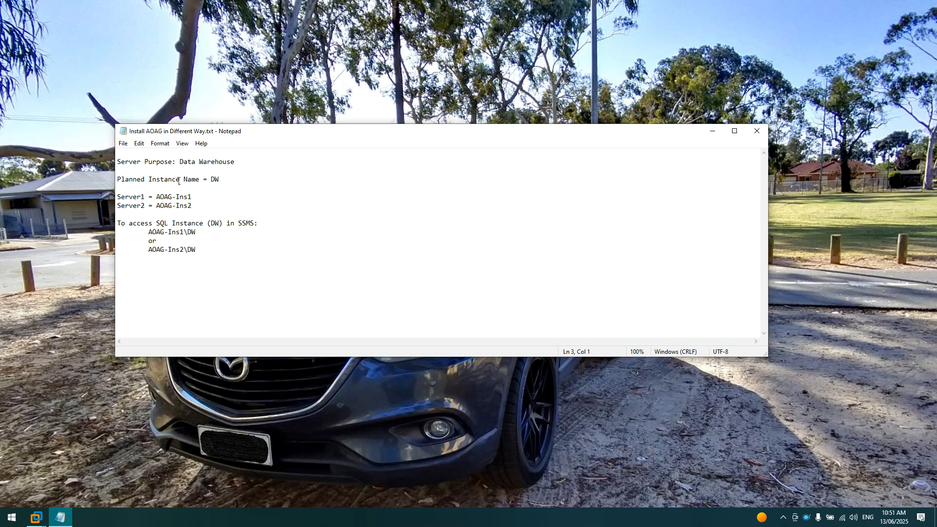
{"action": "left_click_drag", "start_coordinate": [210, 179], "coordinate": [223, 179]}
{"action": "left_click", "coordinate": [289, 186]}
{"action": "left_click_drag", "start_coordinate": [145, 196], "coordinate": [117, 197]}
{"action": "left_click", "coordinate": [193, 196]}
- Highlight the SSMS access names like AOAG-Ins1\DW, then minimize Notepad
{"action": "left_click_drag", "start_coordinate": [324, 250], "coordinate": [111, 226]}
{"action": "left_click", "coordinate": [233, 249]}
{"action": "left_click_drag", "start_coordinate": [152, 233], "coordinate": [195, 233]}
{"action": "left_click", "coordinate": [223, 232]}
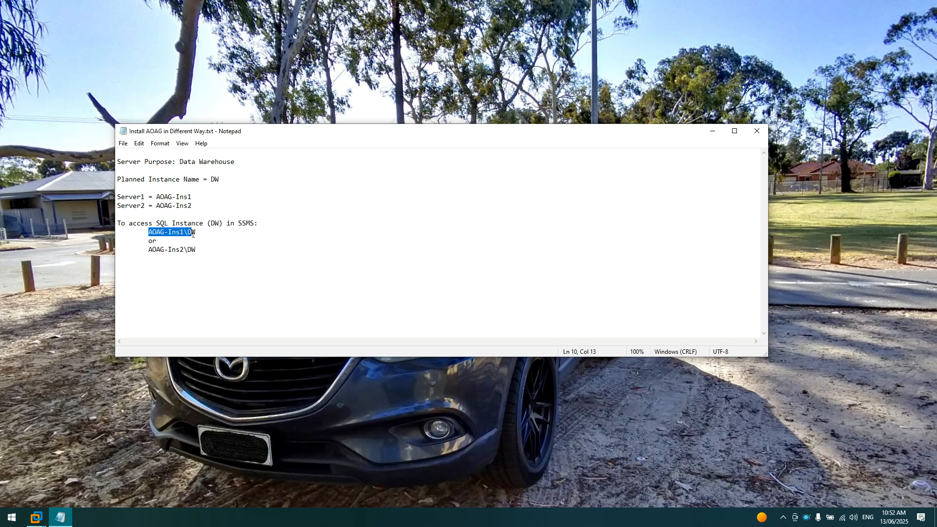
{"action": "left_click", "coordinate": [214, 232]}
{"action": "left_click_drag", "start_coordinate": [148, 232], "coordinate": [118, 223]}
{"action": "left_click", "coordinate": [204, 250]}
{"action": "left_click", "coordinate": [713, 132]}
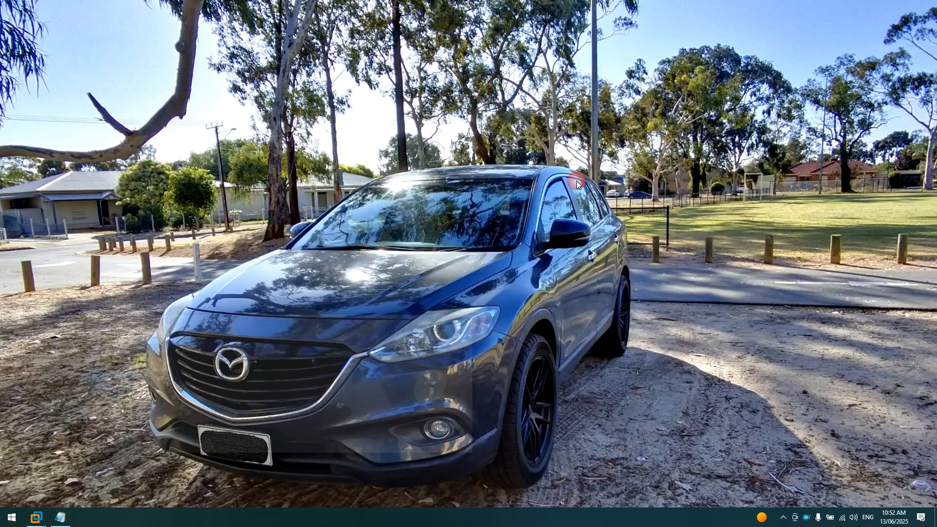
- Return to the AOAG_Ins1 machine while SQL Server 2019 Setup loads its License Terms page
{"action": "mouse_move", "coordinate": [36, 517]}
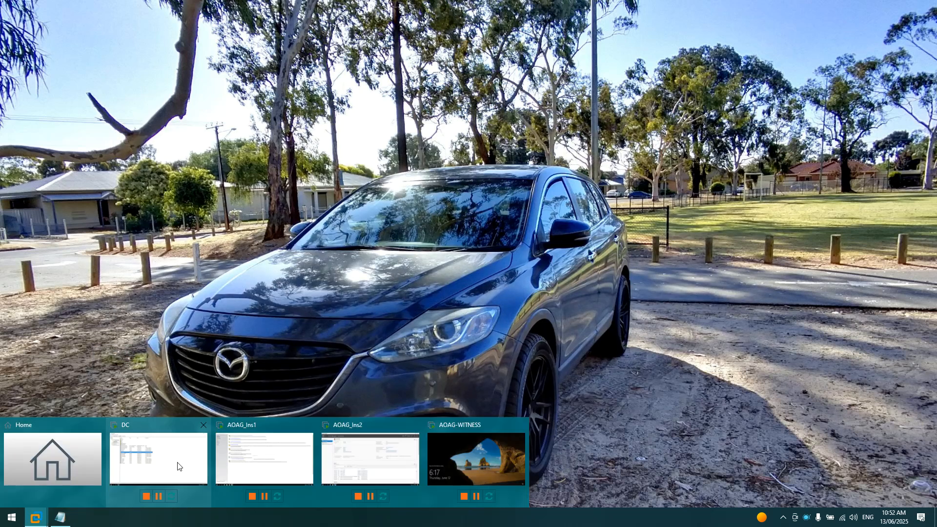
{"action": "left_click", "coordinate": [177, 466]}
{"action": "left_click", "coordinate": [105, 38]}
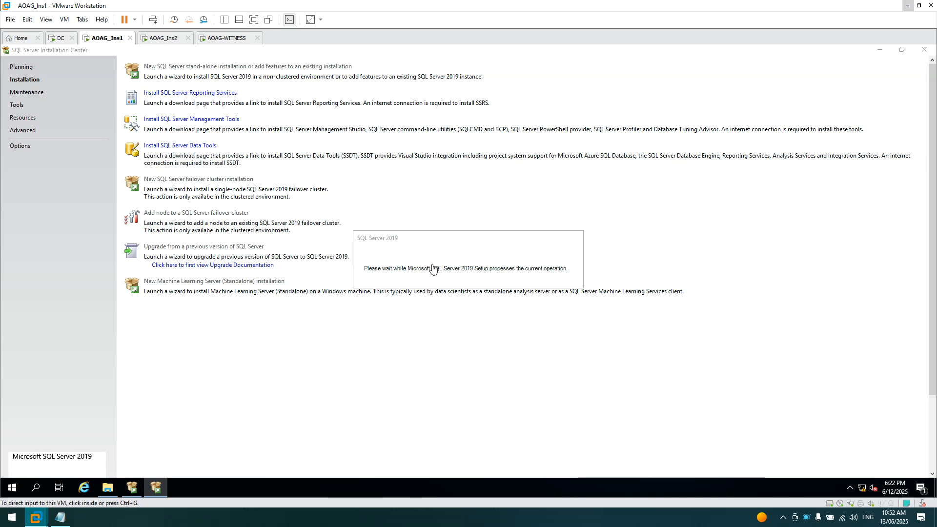
{"action": "right_click", "coordinate": [806, 517]}
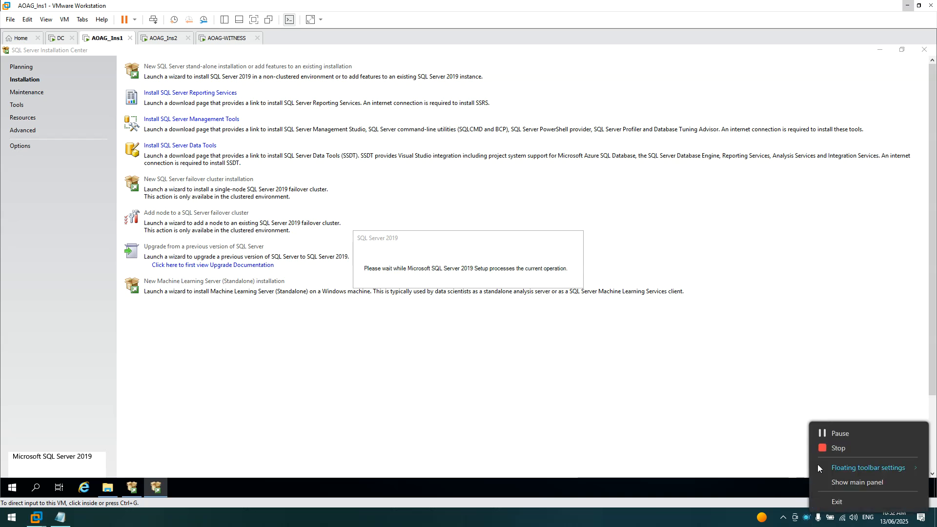
{"action": "left_click", "coordinate": [833, 433]}
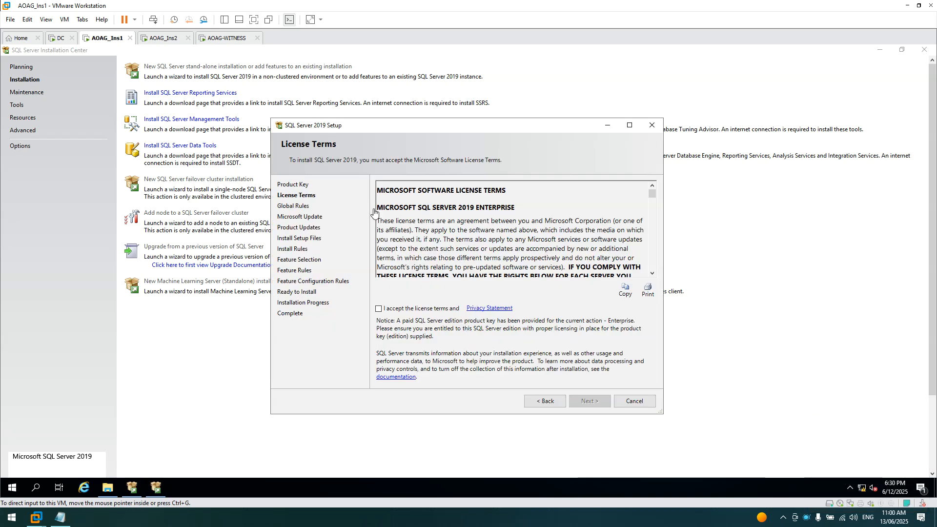
- Accept the license terms and continue without Microsoft Update past product updates
{"action": "left_click", "coordinate": [381, 308]}
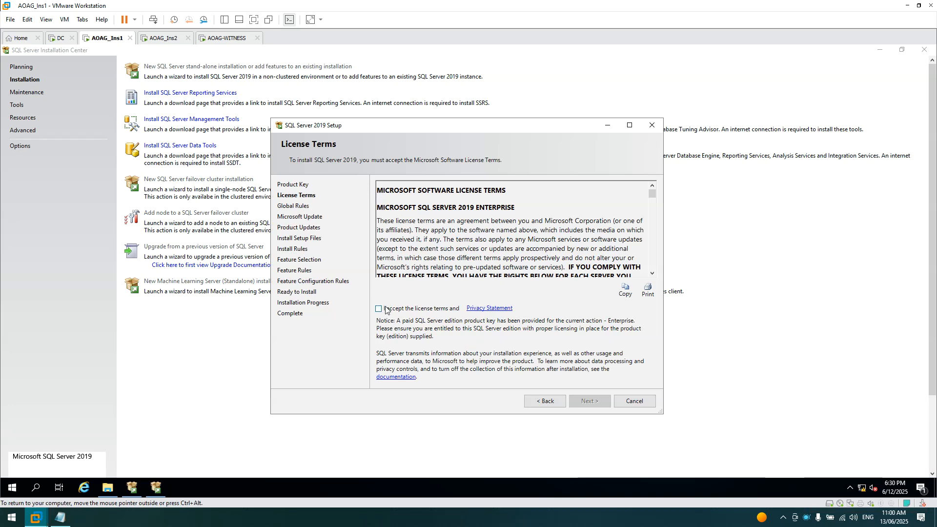
{"action": "left_click", "coordinate": [379, 309]}
{"action": "left_click", "coordinate": [592, 401]}
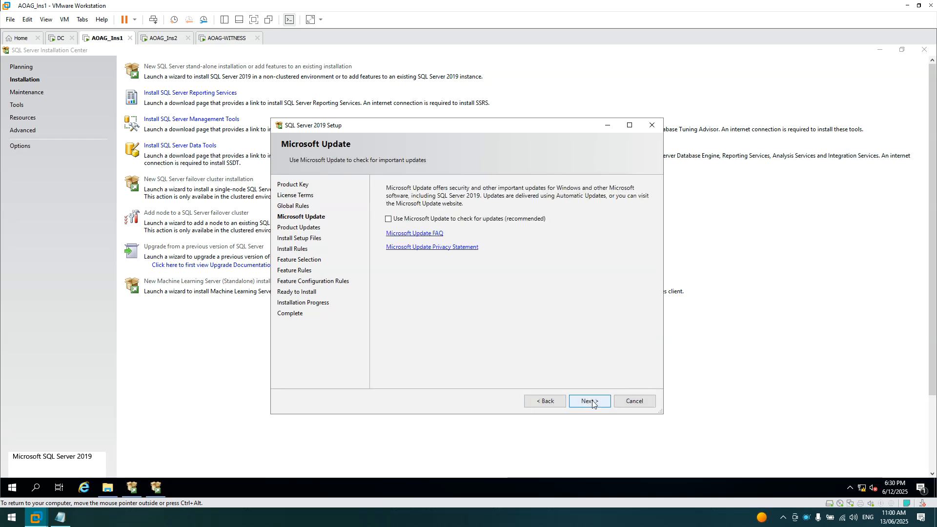
{"action": "left_click", "coordinate": [591, 401]}
{"action": "left_click", "coordinate": [591, 401]}
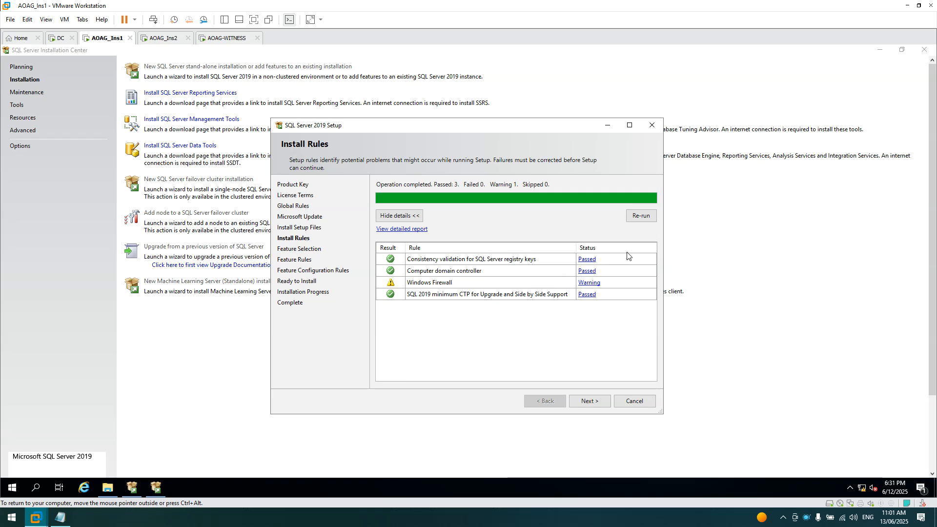
- Pass the install rules and select Database Engine Services as the feature to install
{"action": "left_click", "coordinate": [597, 401]}
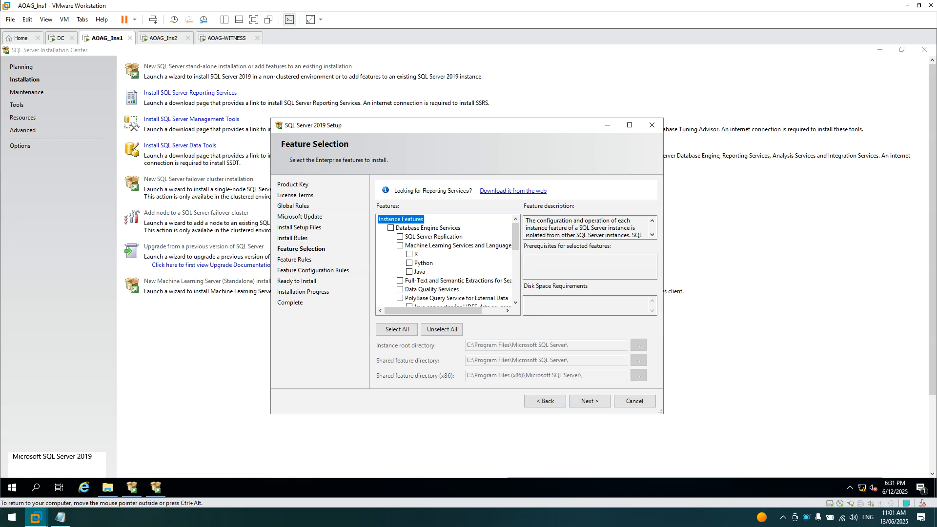
{"action": "left_click", "coordinate": [390, 227]}
{"action": "left_click", "coordinate": [596, 405]}
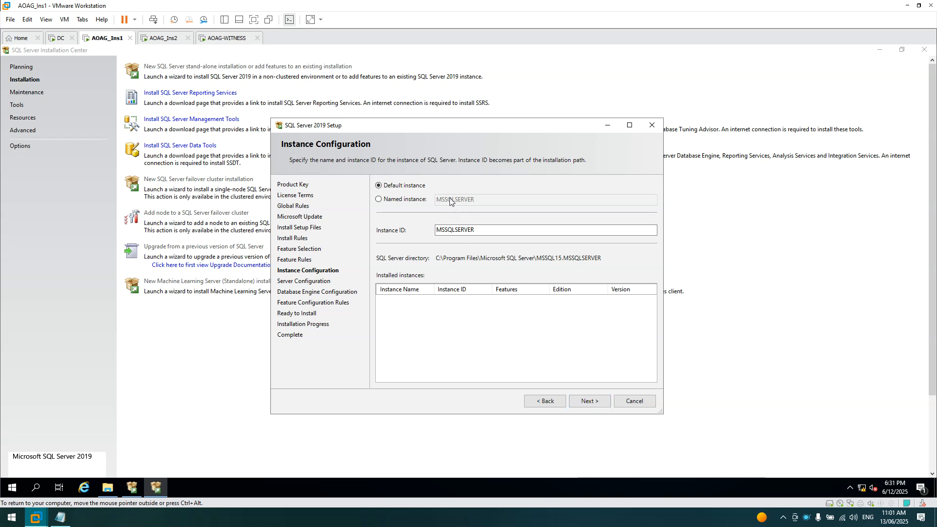
- Choose Named instance rather than the default MSSQLSERVER instance
{"action": "left_click", "coordinate": [379, 200]}
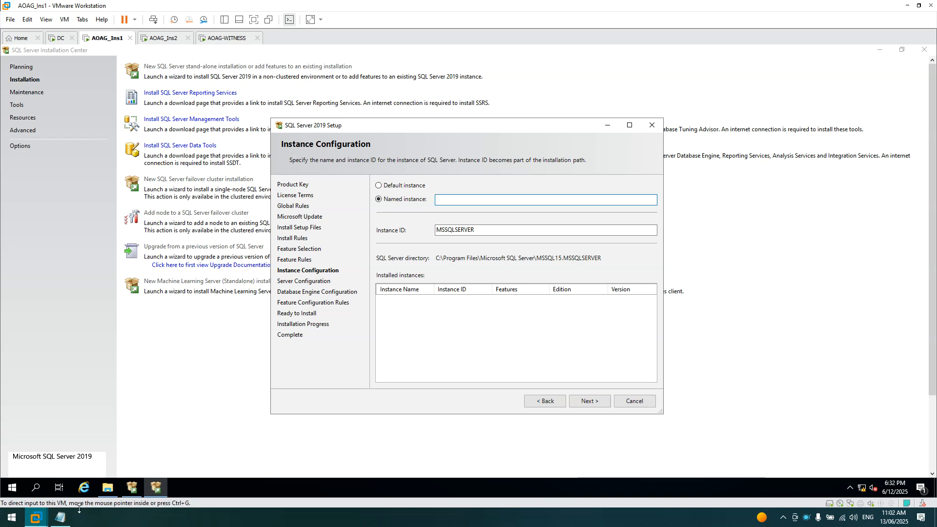
{"action": "left_click", "coordinate": [60, 517]}
{"action": "left_click", "coordinate": [298, 232]}
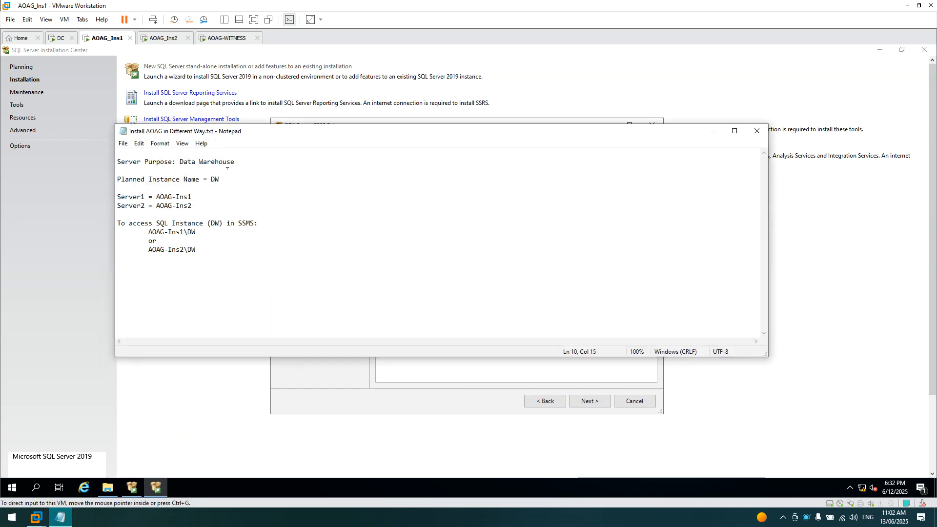
{"action": "left_click_drag", "start_coordinate": [224, 180], "coordinate": [215, 179]}
{"action": "left_click", "coordinate": [190, 162]}
{"action": "left_click_drag", "start_coordinate": [180, 161], "coordinate": [239, 161]}
{"action": "left_click", "coordinate": [246, 169]}
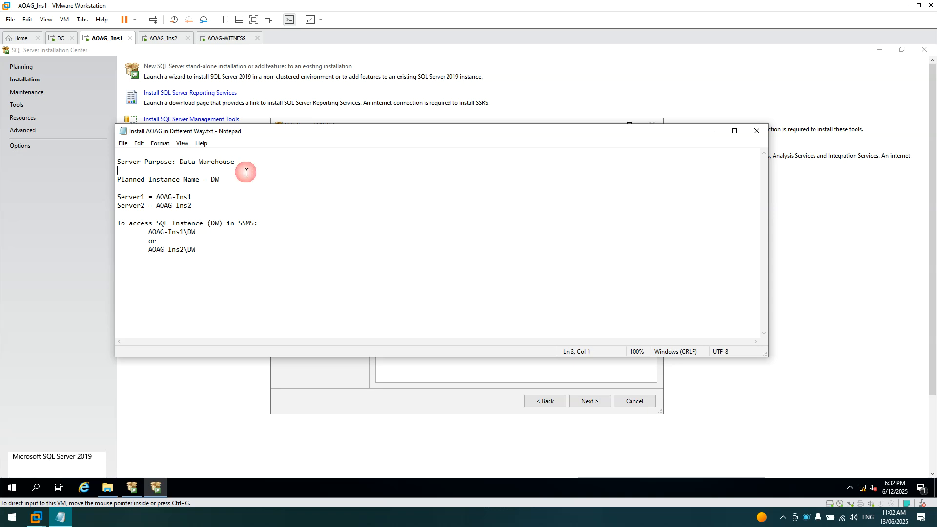
{"action": "left_click_drag", "start_coordinate": [211, 179], "coordinate": [231, 183]}
{"action": "left_click", "coordinate": [231, 183]}
{"action": "left_click", "coordinate": [712, 131]}
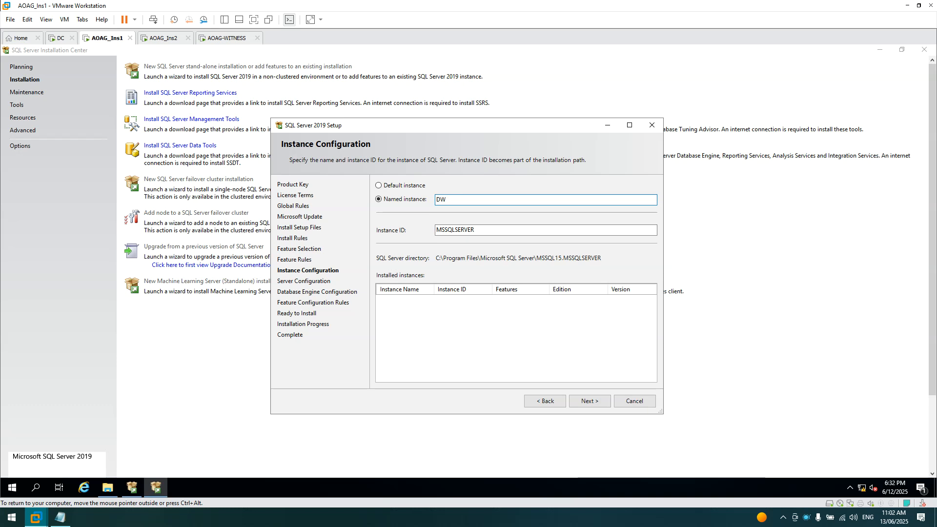
- Confirm the DW instance name so the Instance ID also becomes DW
{"action": "key", "text": "Tab"}
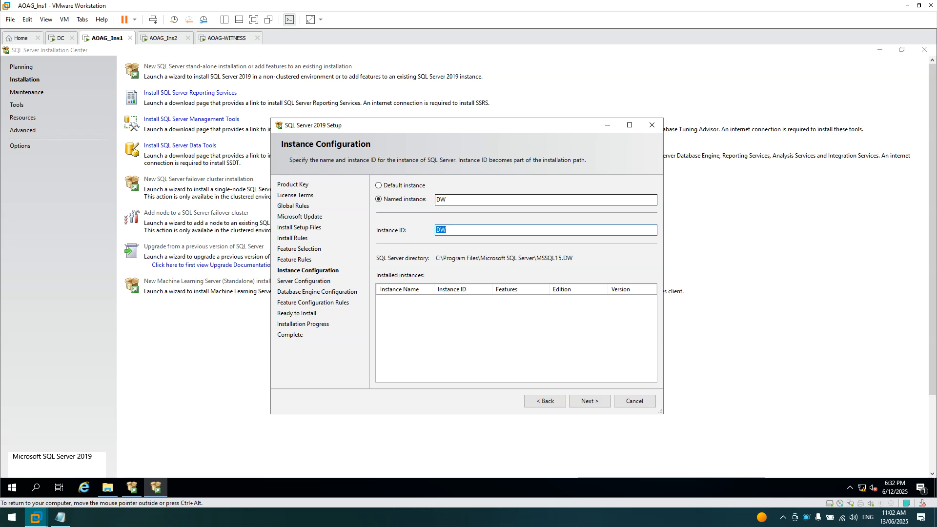
{"action": "left_click", "coordinate": [472, 230]}
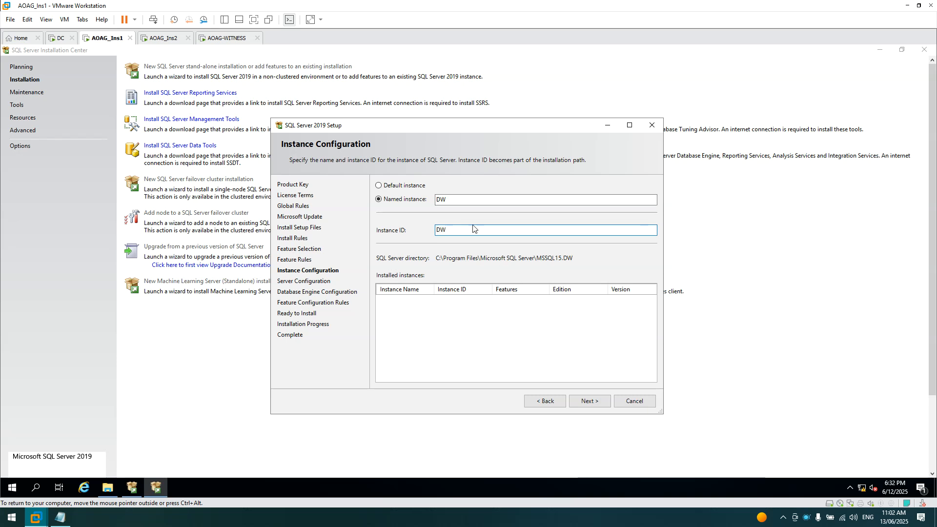
- Keep the default service accounts and SQL_Latin1_General_CP1_CI_AS collation, and grant the Perform Volume Maintenance Task privilege
{"action": "left_click", "coordinate": [589, 404]}
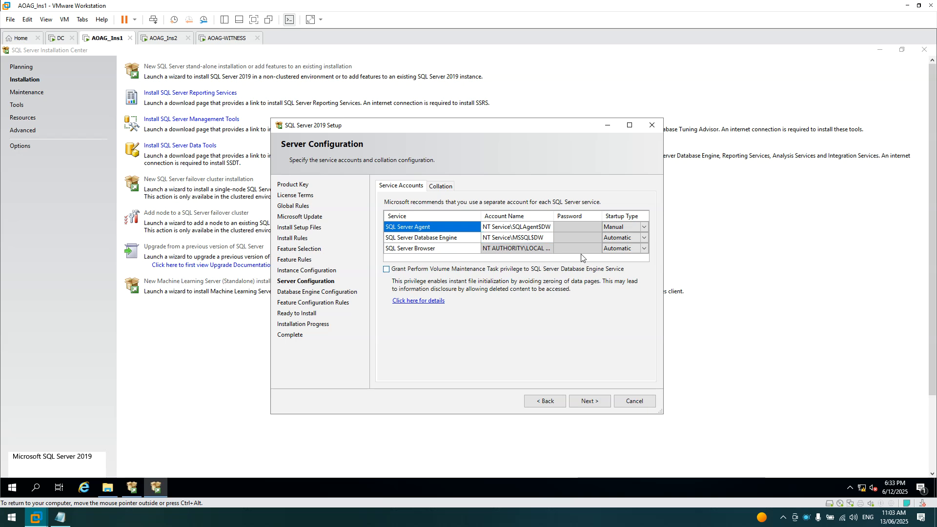
{"action": "left_click", "coordinate": [537, 228]}
{"action": "left_click", "coordinate": [442, 189]}
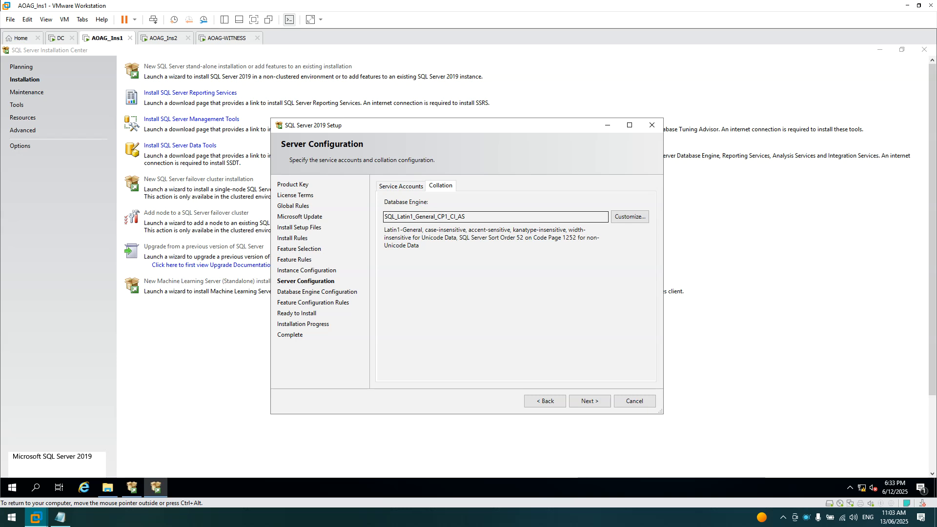
{"action": "double_click", "coordinate": [447, 217]}
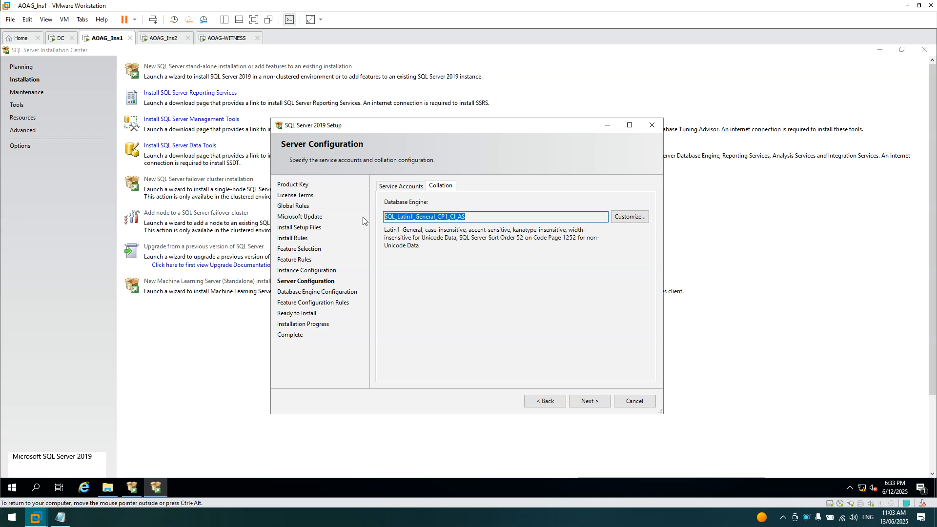
{"action": "double_click", "coordinate": [459, 217]}
{"action": "left_click", "coordinate": [426, 216]}
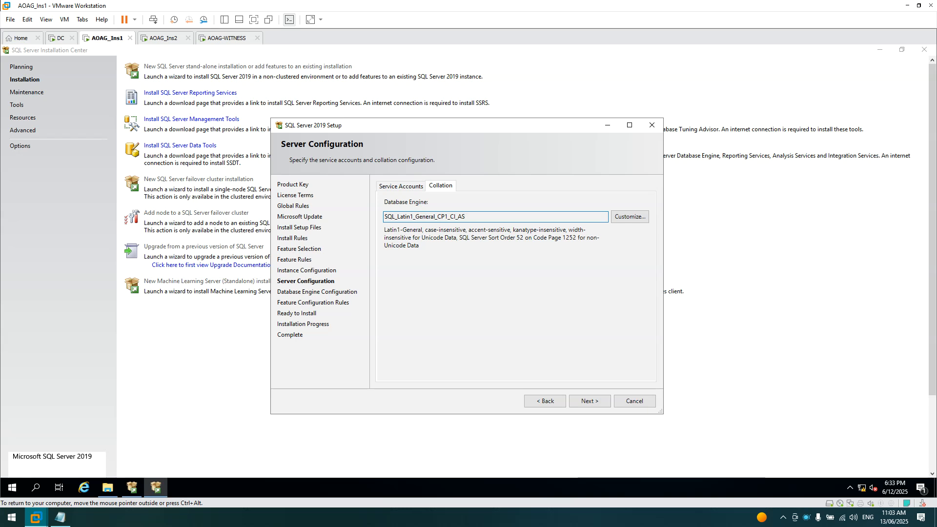
{"action": "left_click_drag", "start_coordinate": [467, 216], "coordinate": [375, 215]}
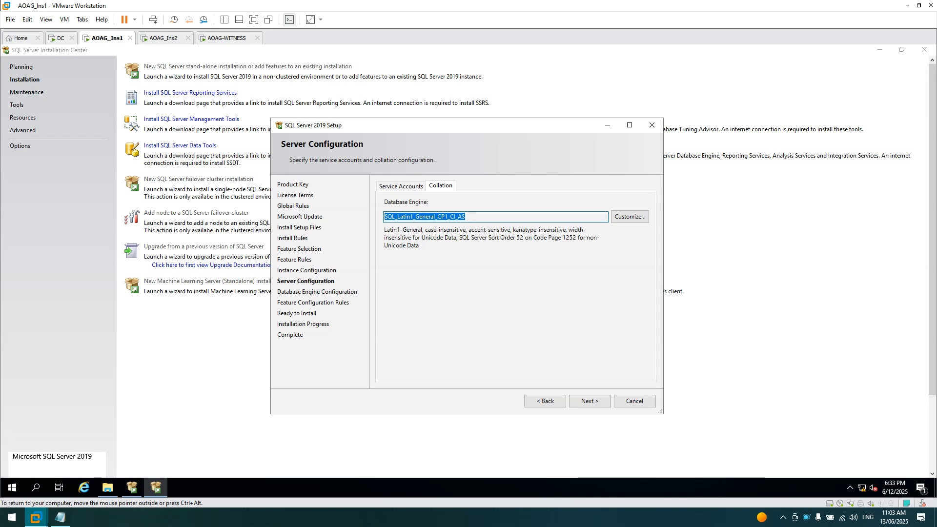
{"action": "left_click", "coordinate": [412, 190]}
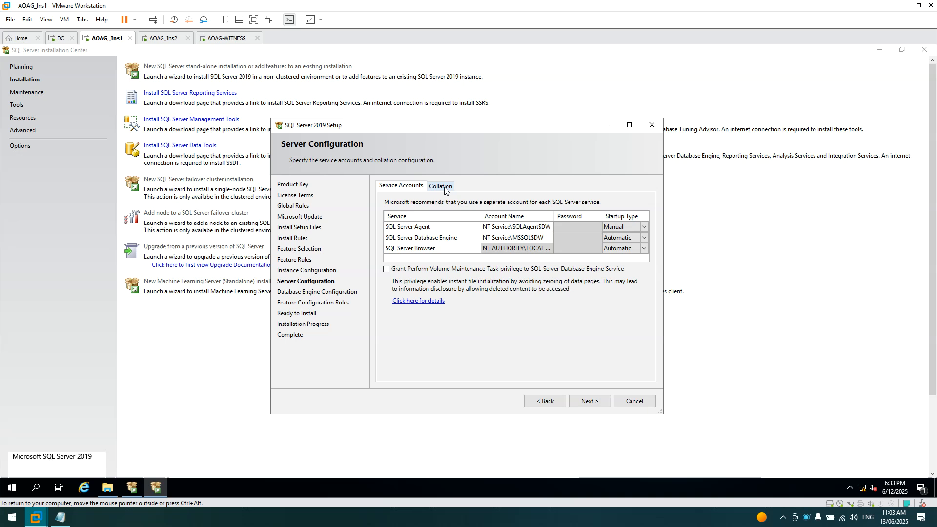
{"action": "left_click", "coordinate": [387, 271]}
- Choose Mixed Mode with a confirmed sa password, add the current user as administrator, and reach Ready to Install
{"action": "left_click", "coordinate": [588, 400]}
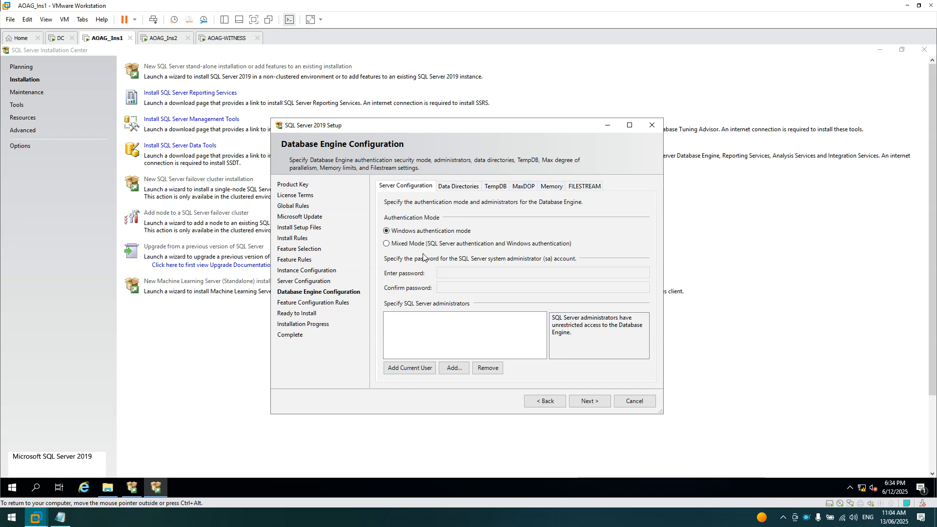
{"action": "left_click", "coordinate": [389, 245]}
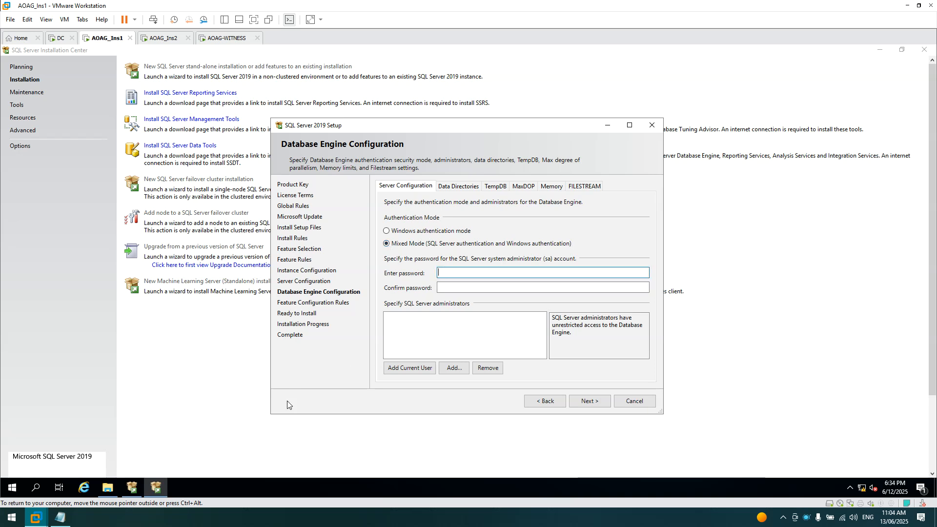
{"action": "type", "text": "P"}
{"action": "key", "text": "Tab"}
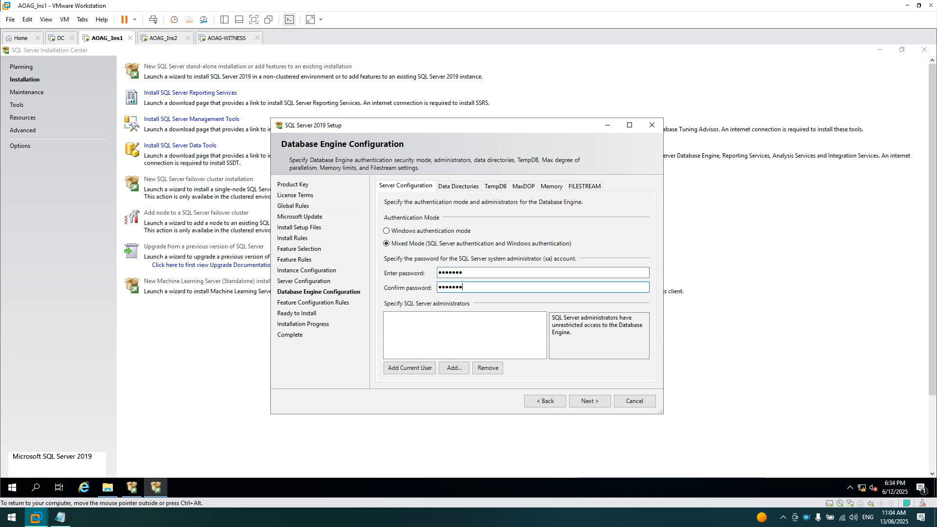
{"action": "left_click", "coordinate": [410, 368]}
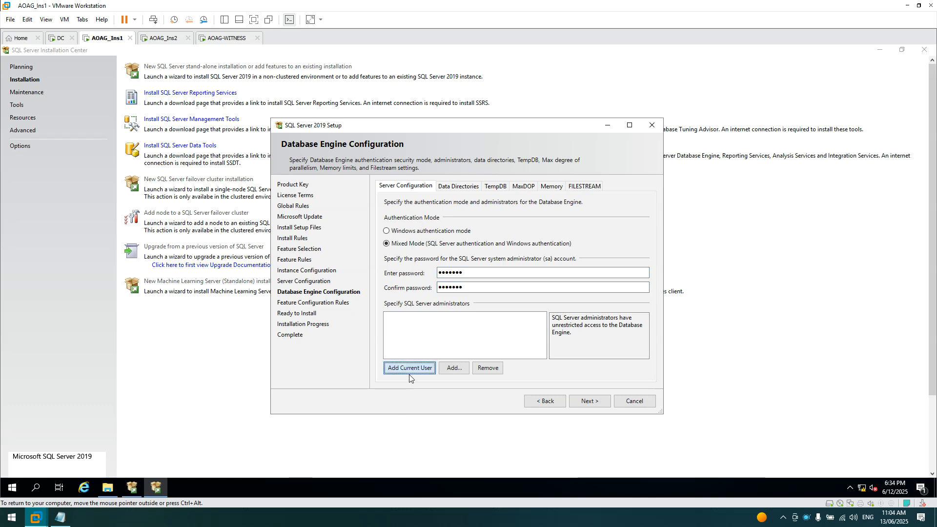
{"action": "left_click", "coordinate": [590, 401]}
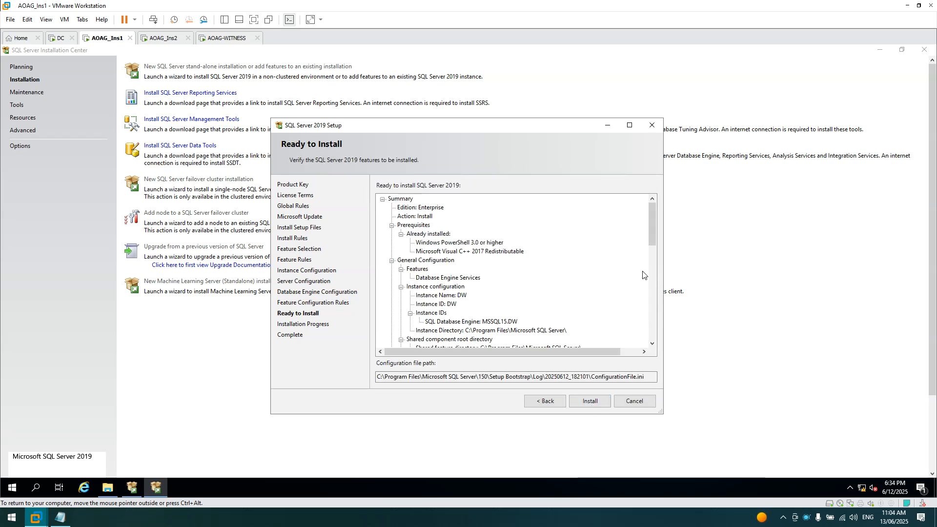
- Start the SQL Server installation on AOAG_Ins1 and send Ctrl+Alt+Del to AOAG_Ins2
{"action": "left_click", "coordinate": [596, 401]}
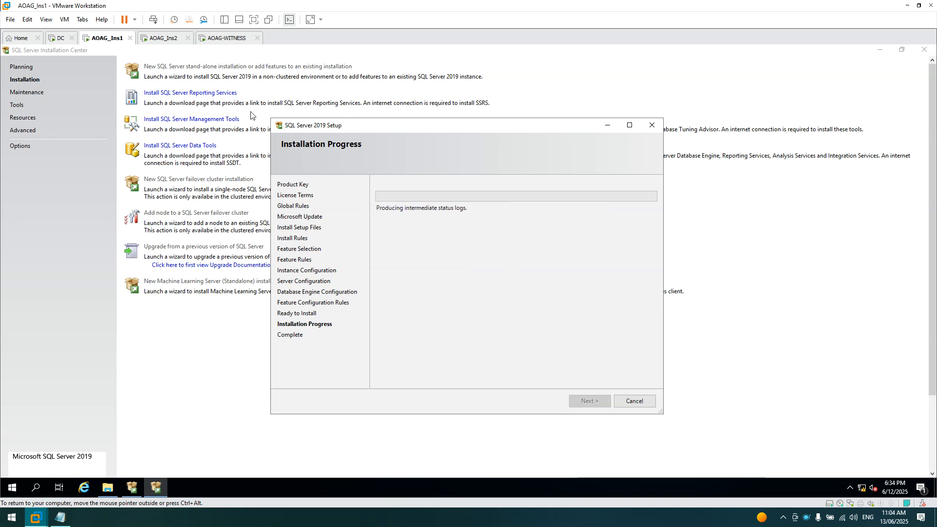
{"action": "left_click", "coordinate": [166, 39]}
{"action": "right_click", "coordinate": [166, 40]}
{"action": "left_click", "coordinate": [192, 93]}
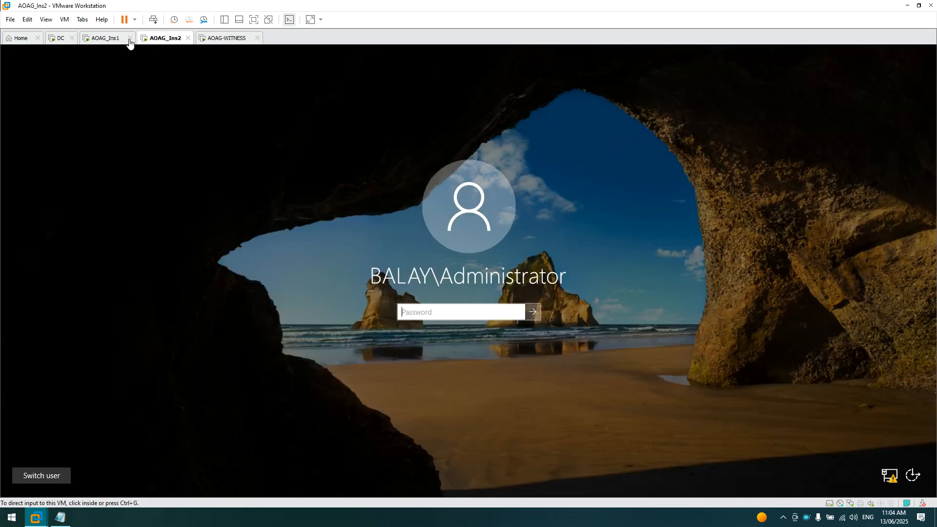
- Return to AOAG_Ins1 and mark the AOAG-Ins1 server line in the planning notes
{"action": "left_click", "coordinate": [103, 40]}
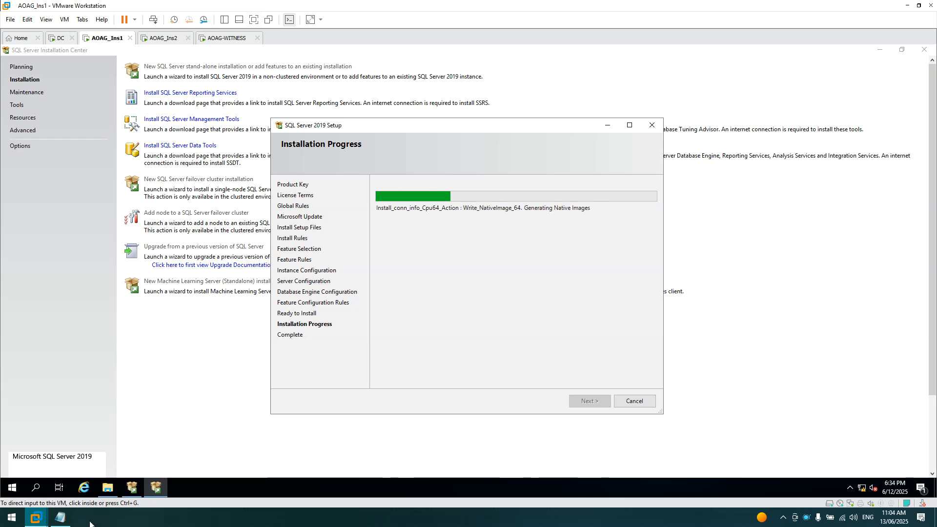
{"action": "left_click", "coordinate": [60, 517]}
{"action": "left_click", "coordinate": [156, 197]}
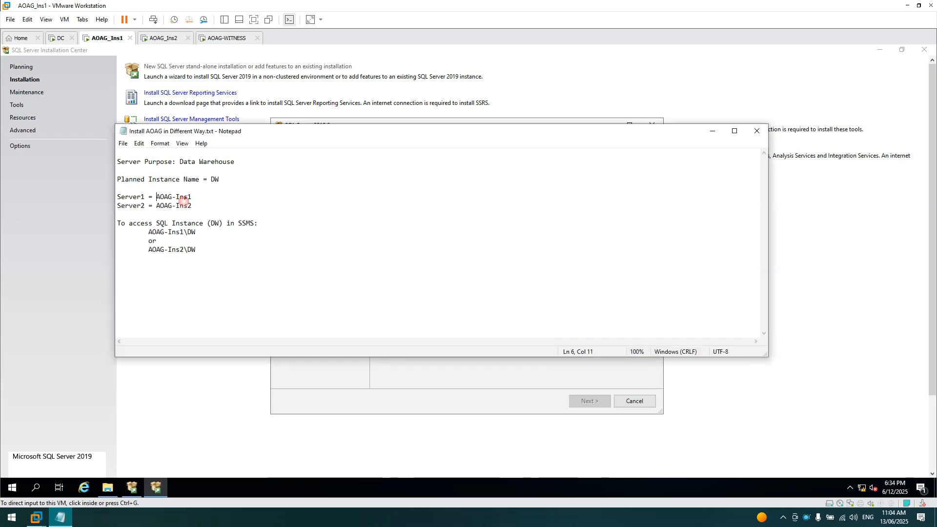
- Sign in to AOAG_Ins2 with the account password and close Server Manager
{"action": "left_click", "coordinate": [157, 42]}
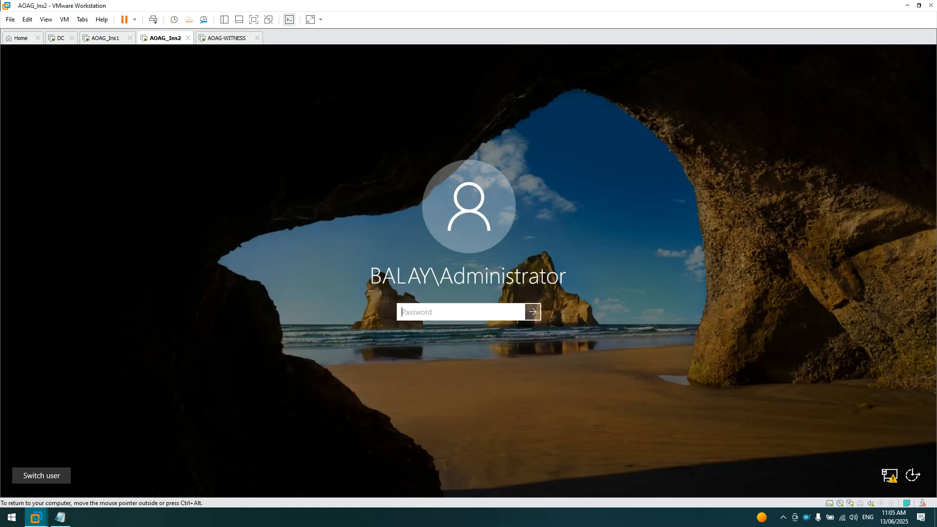
{"action": "type", "text": "P@ssw0rd"}
{"action": "key", "text": "Return"}
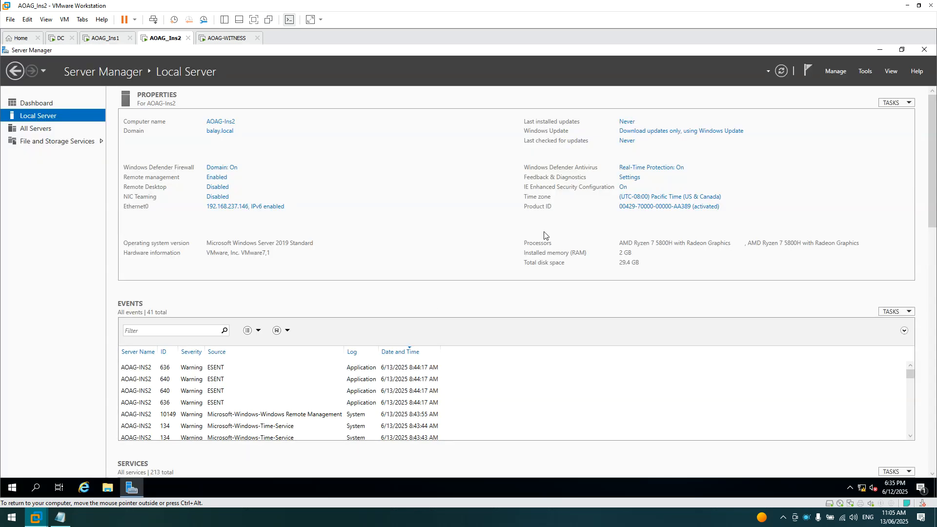
{"action": "left_click", "coordinate": [926, 50]}
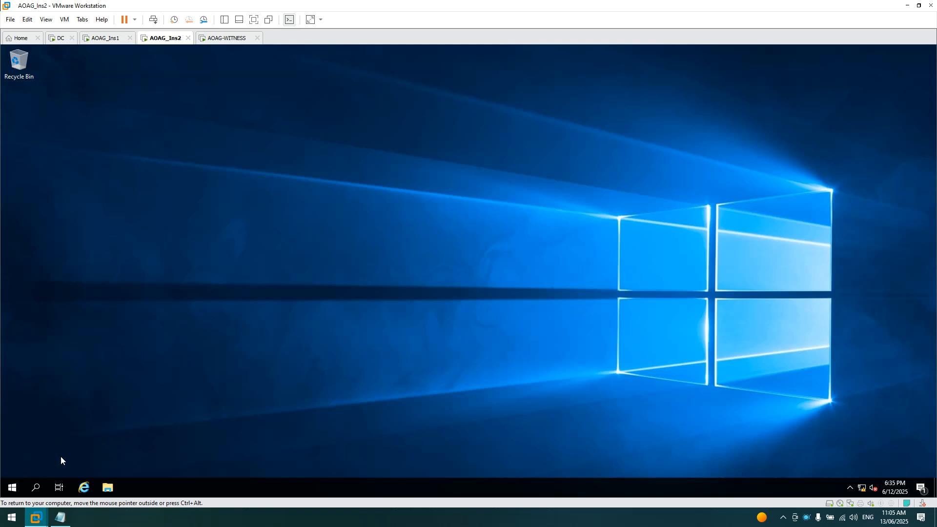
- Run the SQL Server disc's setup program from the DVD drive via AutoPlay
{"action": "left_click", "coordinate": [107, 487]}
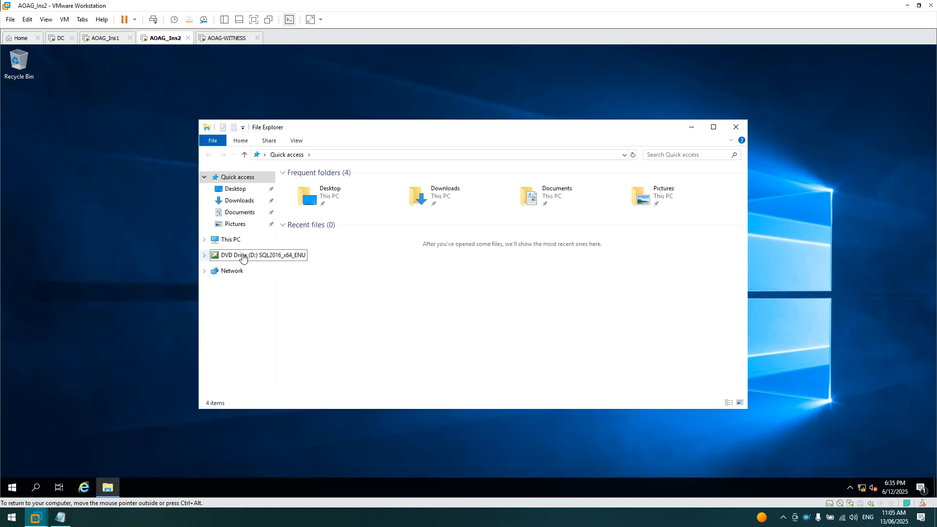
{"action": "right_click", "coordinate": [243, 258]}
{"action": "left_click", "coordinate": [259, 287]}
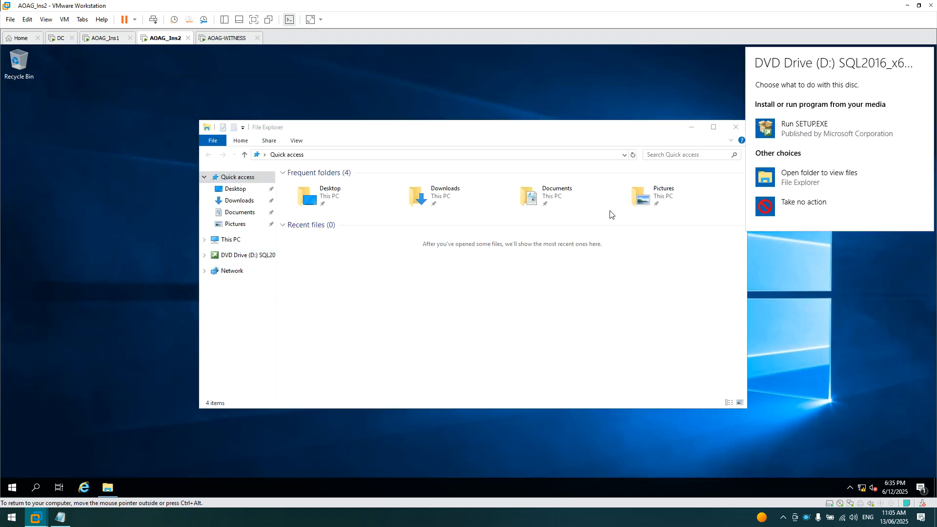
{"action": "left_click", "coordinate": [807, 127]}
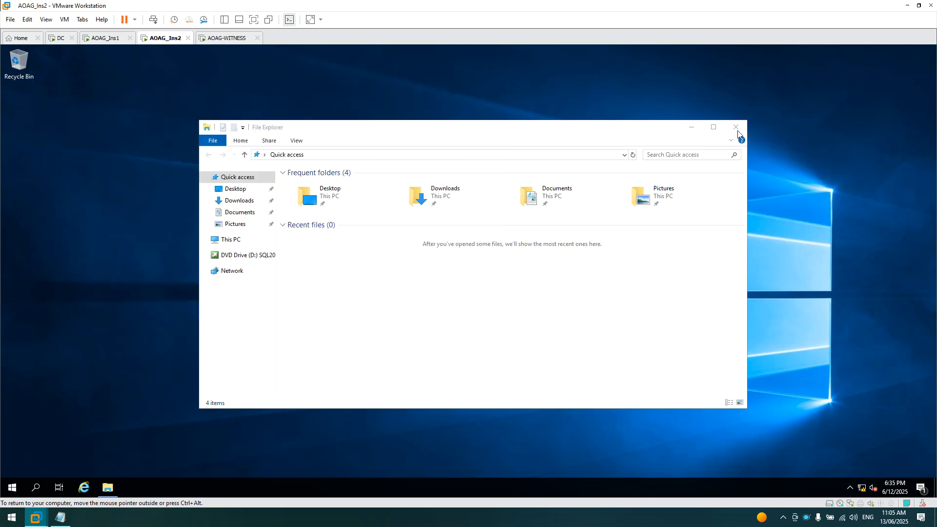
{"action": "left_click", "coordinate": [737, 129]}
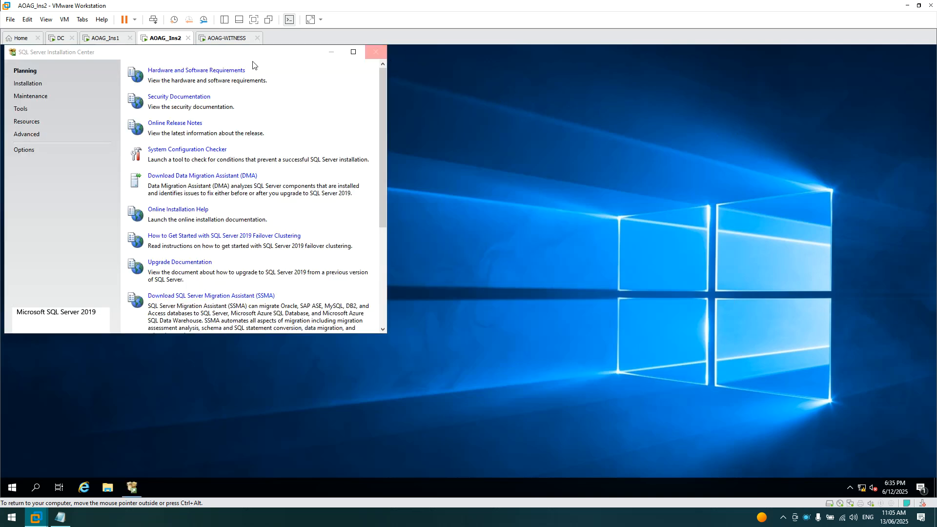
- Start a New SQL Server stand-alone installation, then check AOAG_Ins1's install progress
{"action": "left_click", "coordinate": [353, 52]}
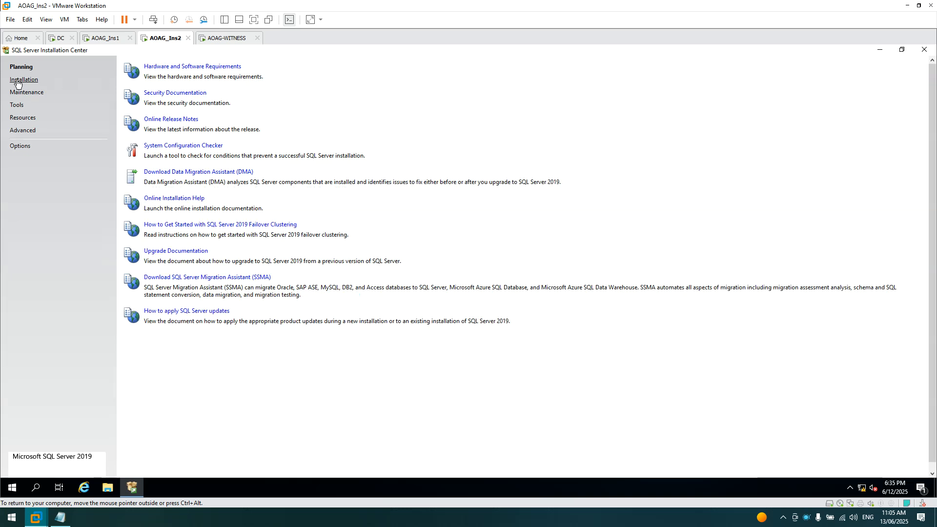
{"action": "left_click", "coordinate": [23, 80]}
{"action": "left_click", "coordinate": [220, 67]}
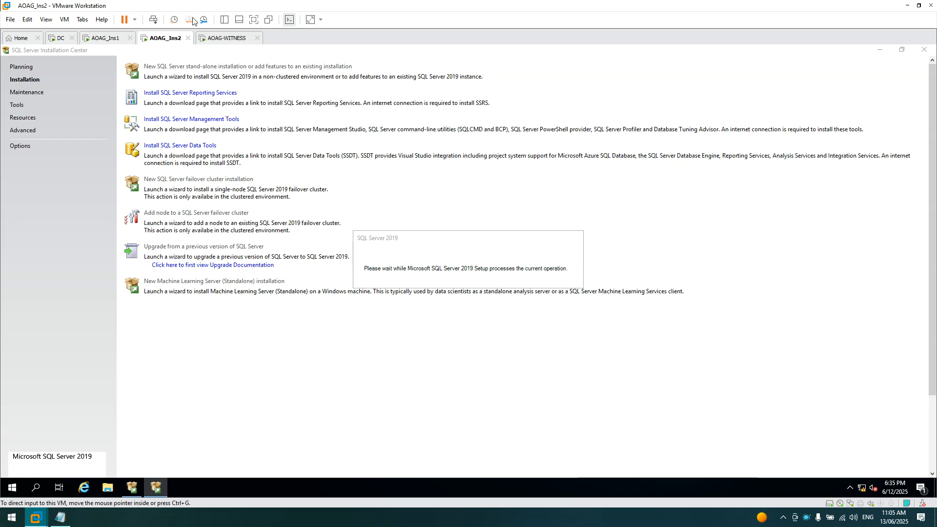
{"action": "left_click", "coordinate": [104, 39]}
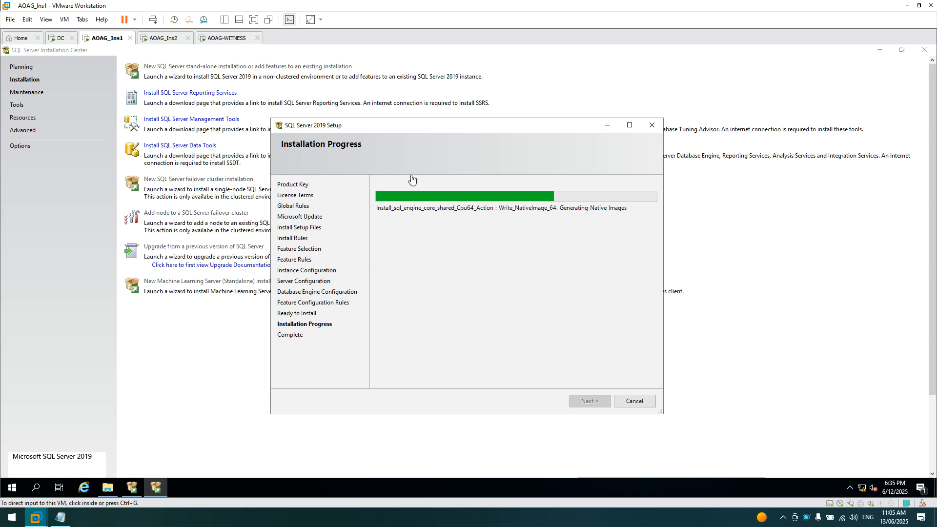
- Close the completed SQL Server 2019 Setup wizard and the SQL Server Installation Center
{"action": "left_click", "coordinate": [169, 39]}
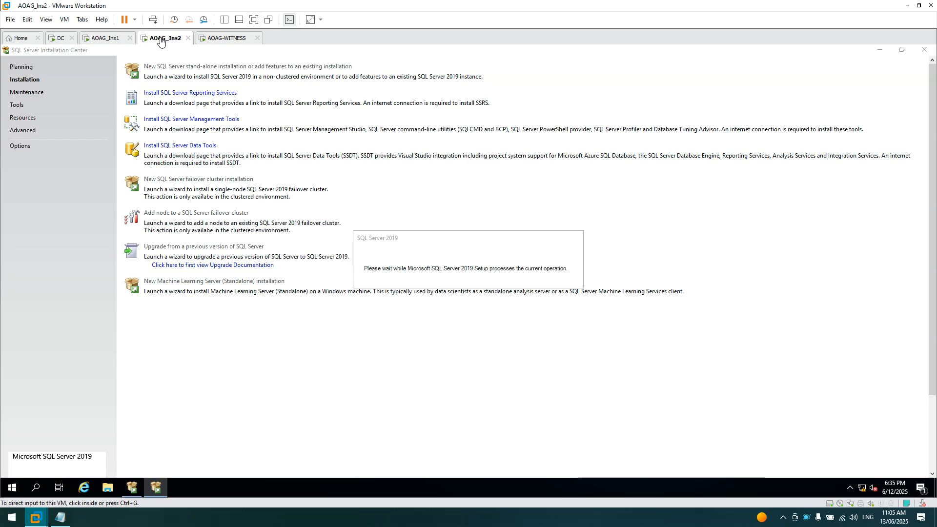
{"action": "right_click", "coordinate": [807, 518]}
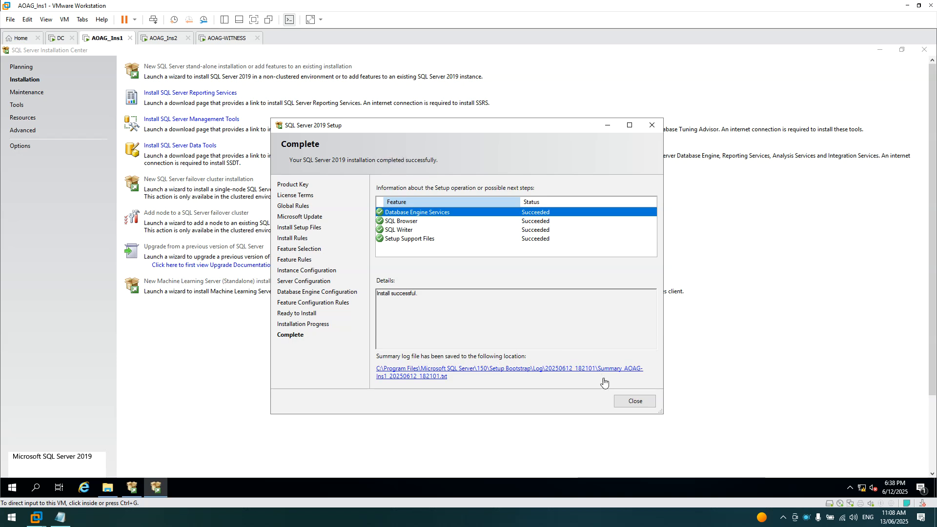
{"action": "left_click", "coordinate": [633, 401]}
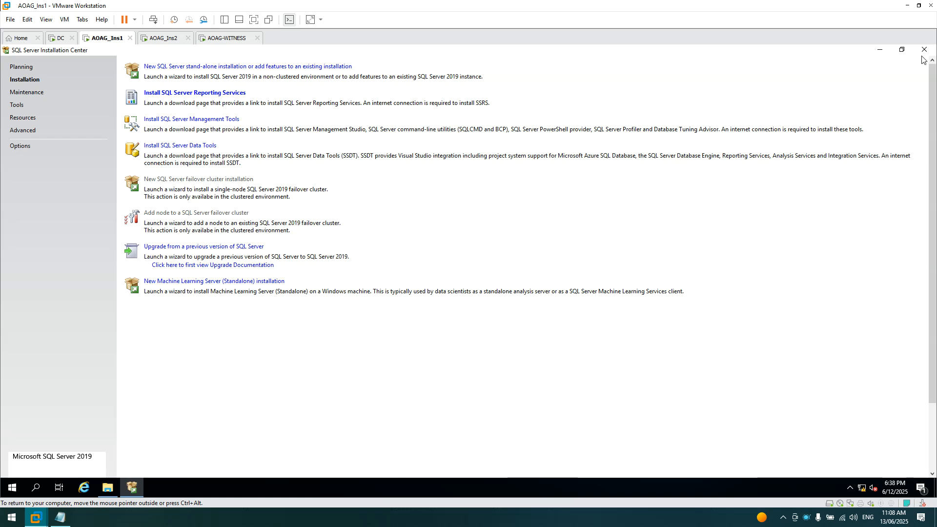
{"action": "left_click", "coordinate": [924, 50]}
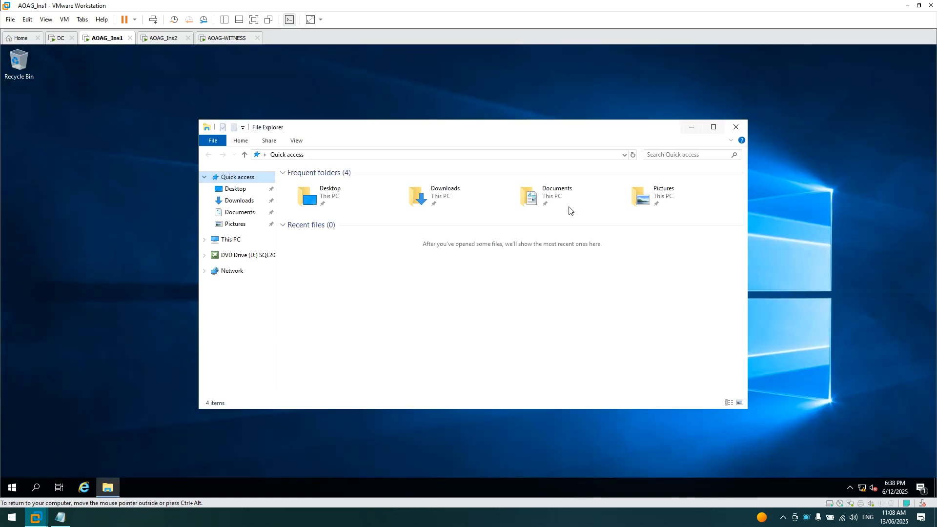
- Close File Explorer and launch SQL Server Management Studio from the Start menu
{"action": "left_click", "coordinate": [735, 129]}
{"action": "left_click", "coordinate": [12, 488]}
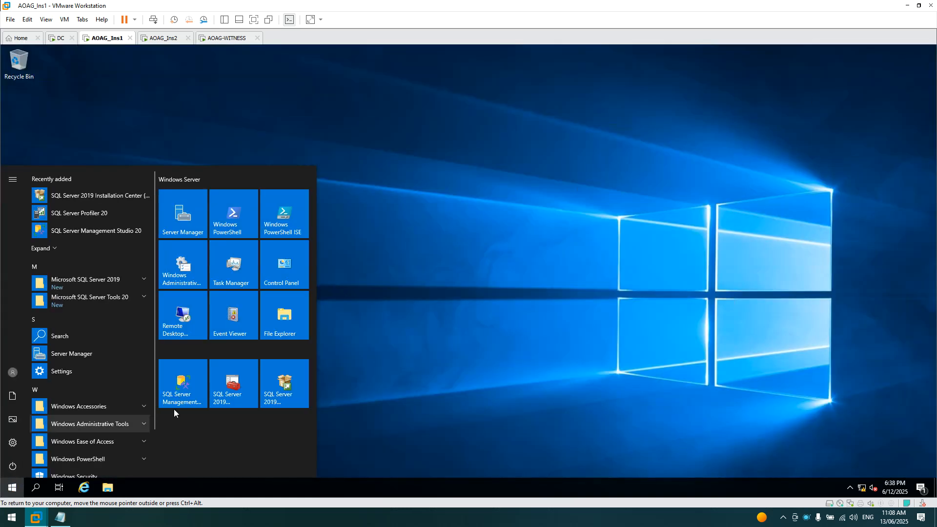
{"action": "left_click", "coordinate": [186, 393]}
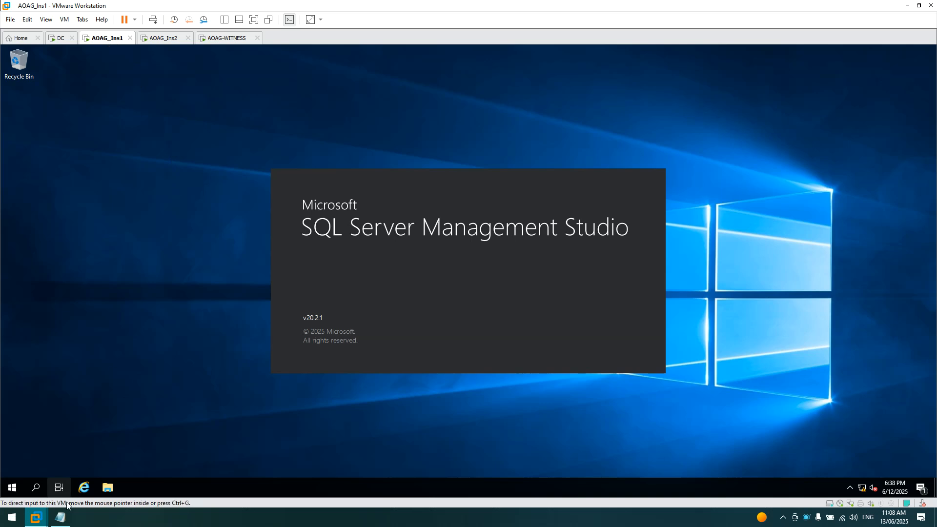
- Point out the AOAG-Ins2\DW instance name in the host notes
{"action": "left_click", "coordinate": [60, 517]}
{"action": "left_click", "coordinate": [187, 249]}
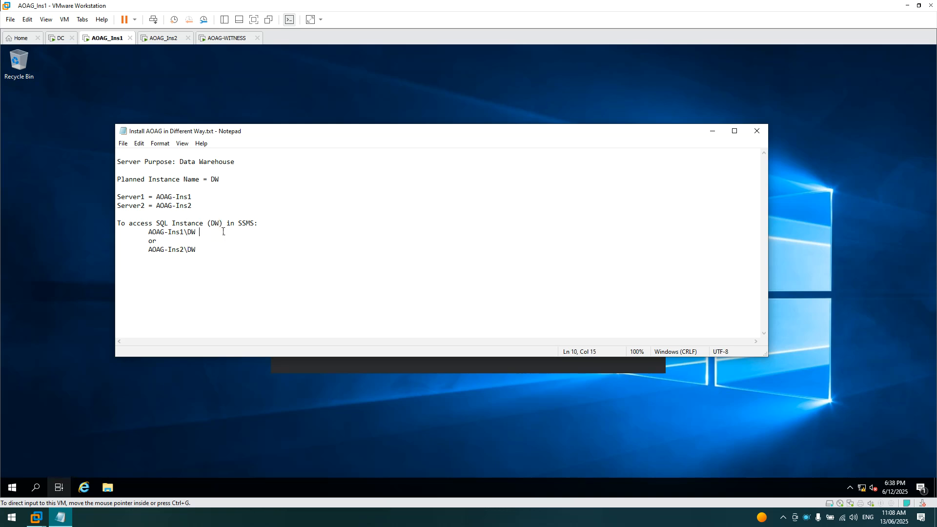
{"action": "double_click", "coordinate": [216, 224]}
{"action": "left_click", "coordinate": [246, 251]}
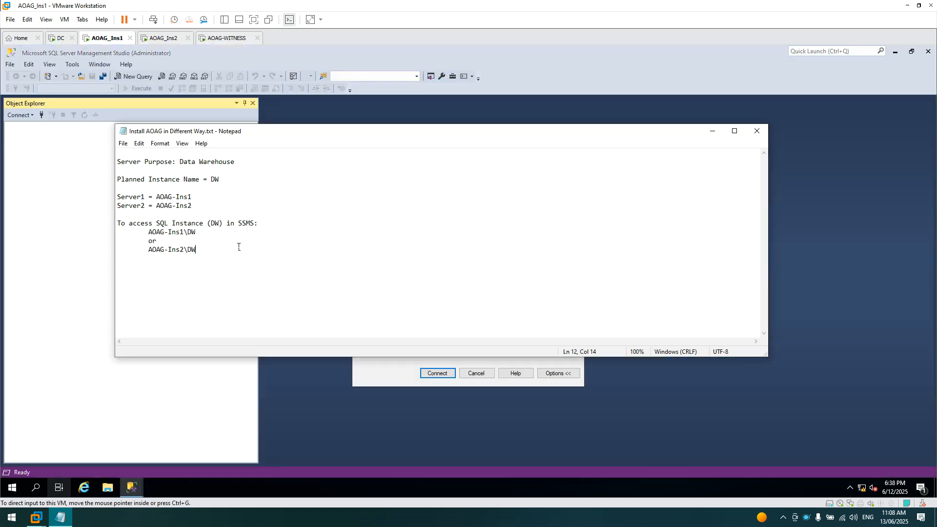
- Highlight the AOAG-Ins1\DW instance name in the notes, then minimize them
{"action": "left_click_drag", "start_coordinate": [149, 233], "coordinate": [197, 233]}
{"action": "left_click", "coordinate": [207, 240]}
{"action": "left_click", "coordinate": [713, 131]}
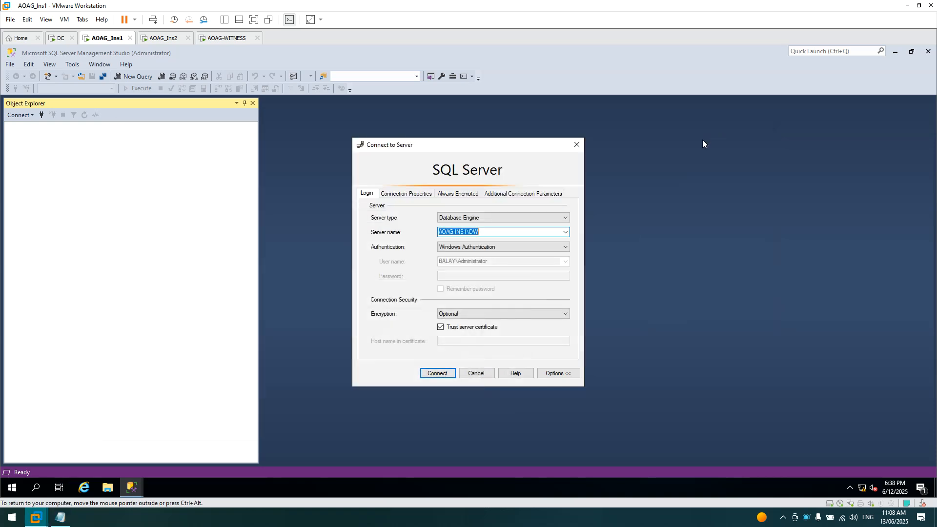
- Select AOAG-INS1\DW as the server name through Browse for more
{"action": "left_click", "coordinate": [483, 232]}
{"action": "key", "text": "ctrl+a"}
{"action": "left_click", "coordinate": [566, 233]}
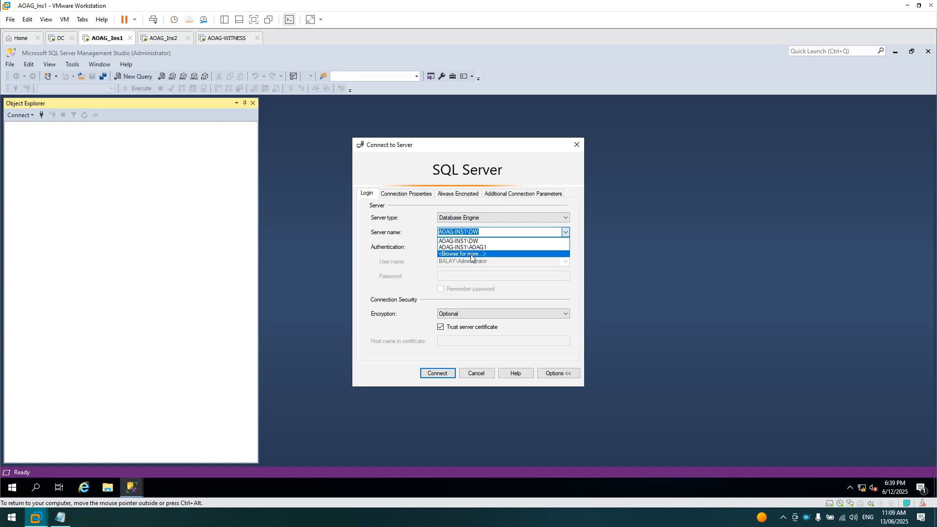
{"action": "left_click", "coordinate": [491, 254]}
{"action": "left_click", "coordinate": [408, 219]}
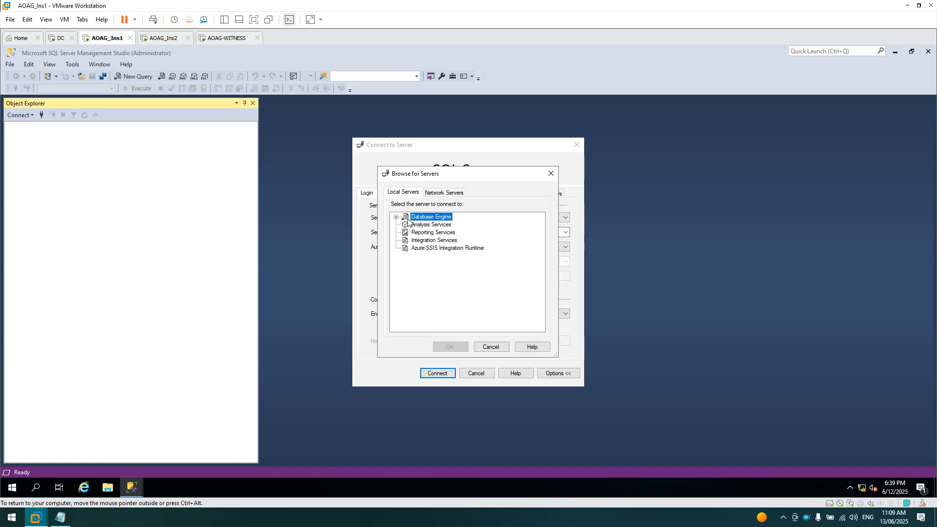
{"action": "double_click", "coordinate": [402, 219]}
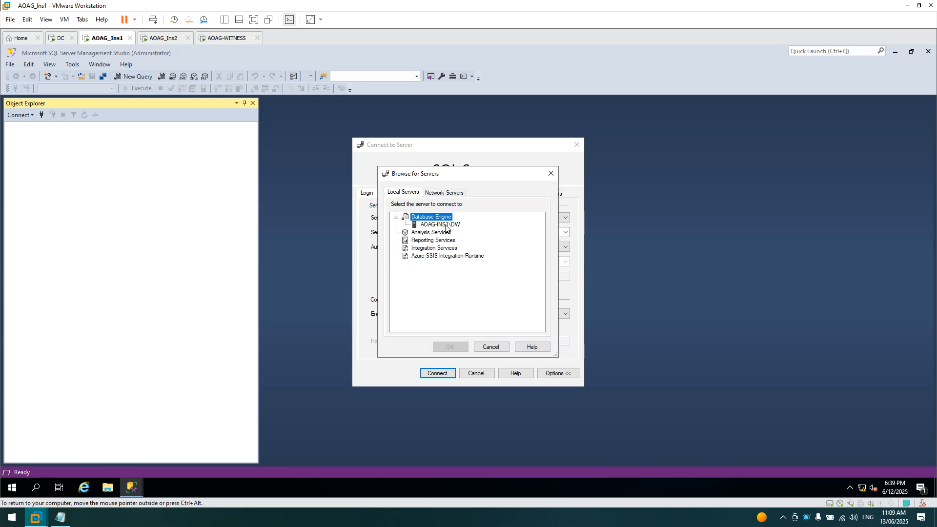
{"action": "left_click", "coordinate": [446, 224]}
{"action": "left_click", "coordinate": [462, 347]}
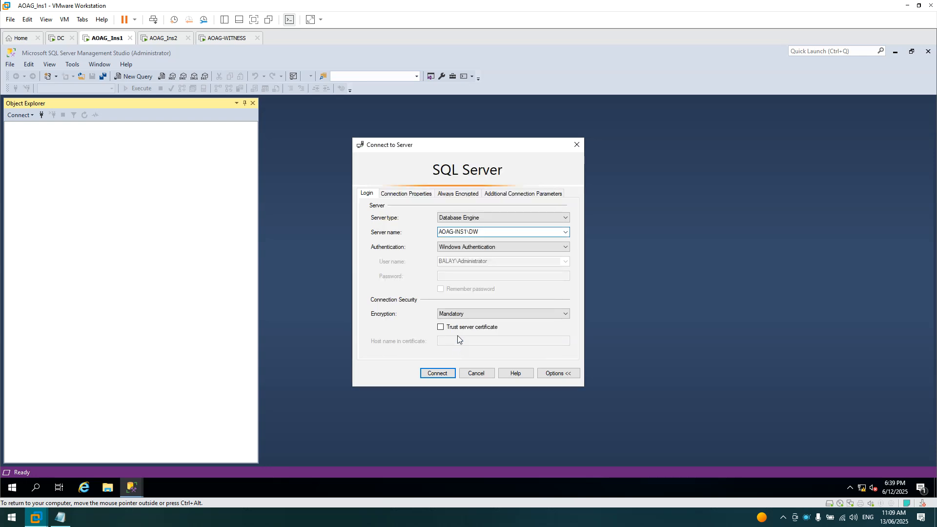
- Trust the server certificate, connect, and expand the Databases folder
{"action": "left_click", "coordinate": [452, 332]}
{"action": "left_click", "coordinate": [439, 373]}
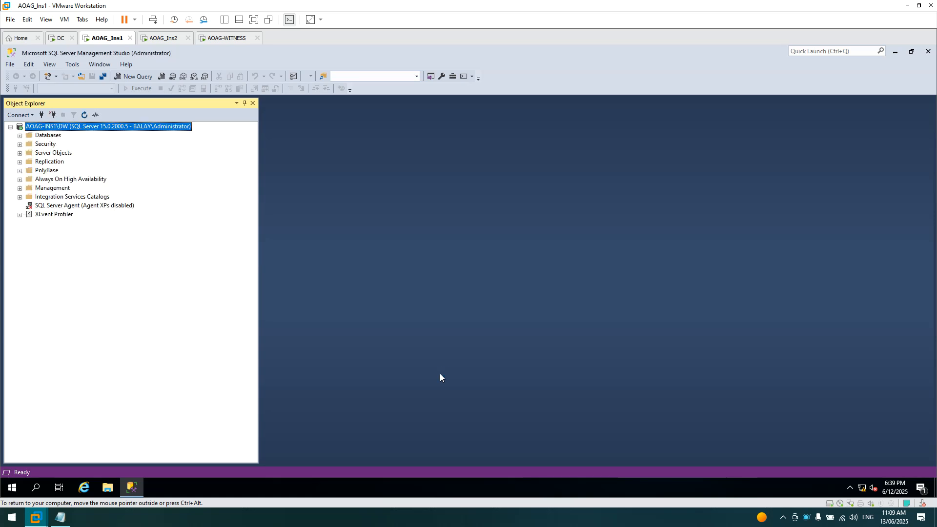
{"action": "left_click", "coordinate": [20, 136]}
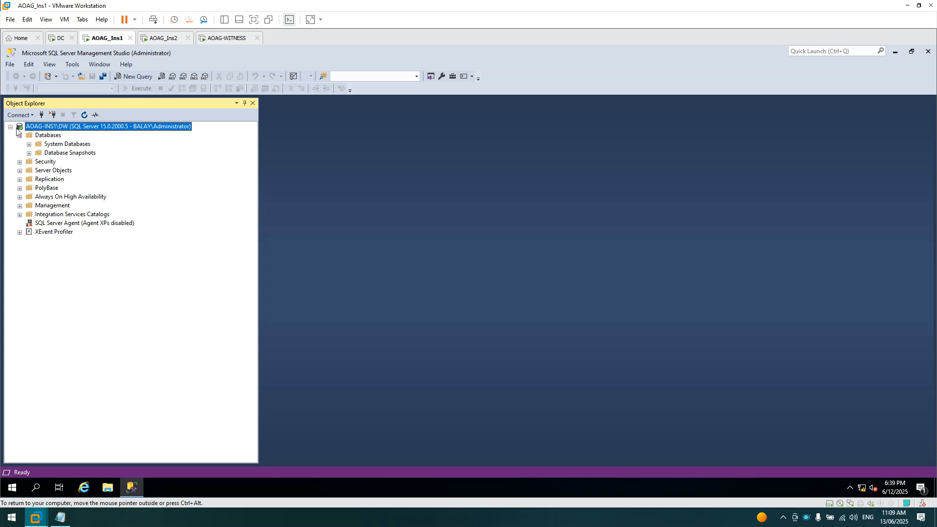
- Pass Install Rules on AOAG_Ins2 and keep 'Perform a new installation of SQL Server 2019' selected
{"action": "left_click", "coordinate": [161, 39]}
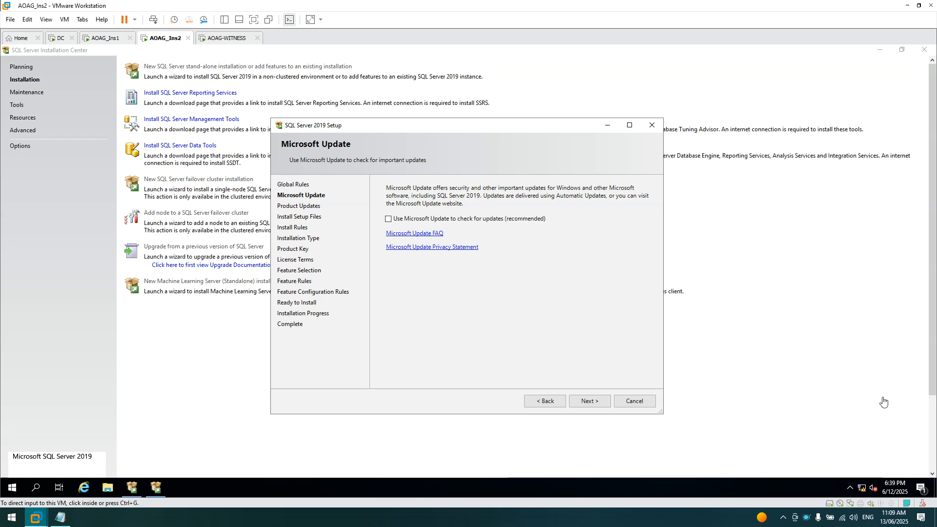
{"action": "right_click", "coordinate": [807, 518]}
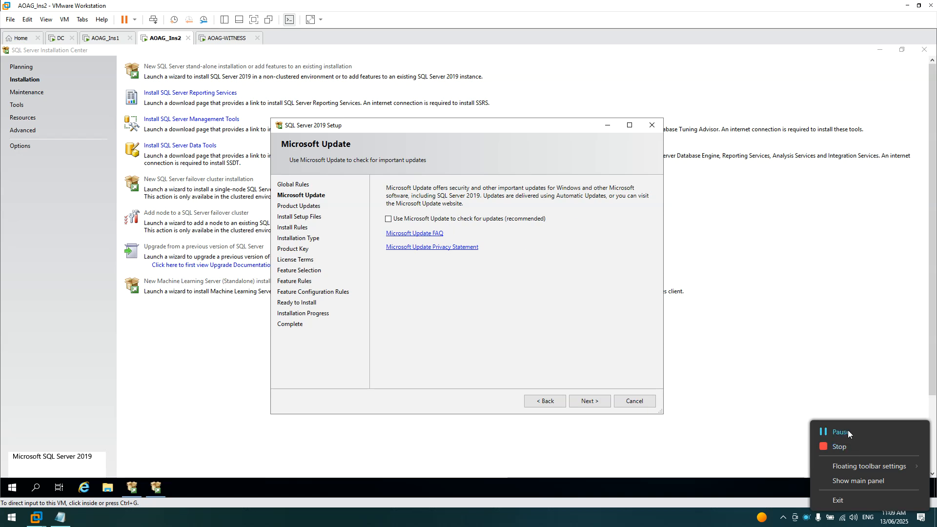
{"action": "left_click", "coordinate": [847, 431]}
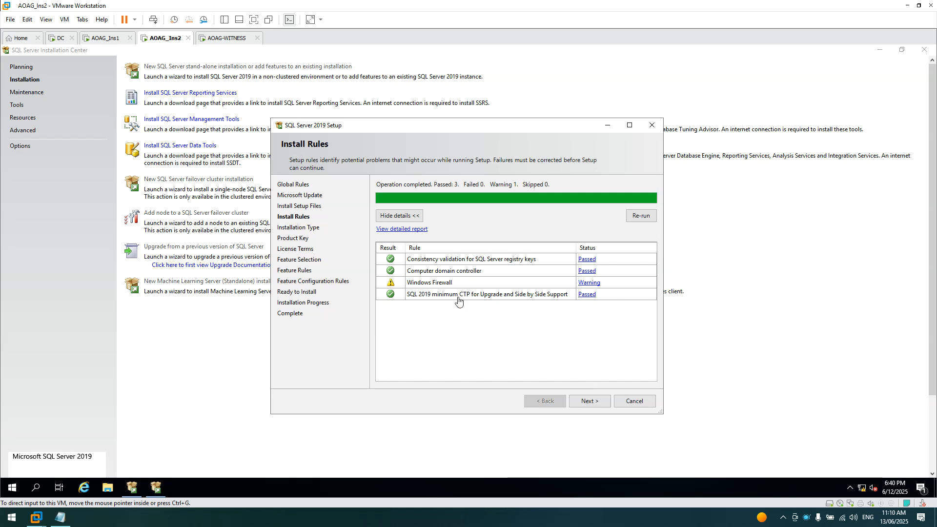
{"action": "left_click", "coordinate": [590, 401]}
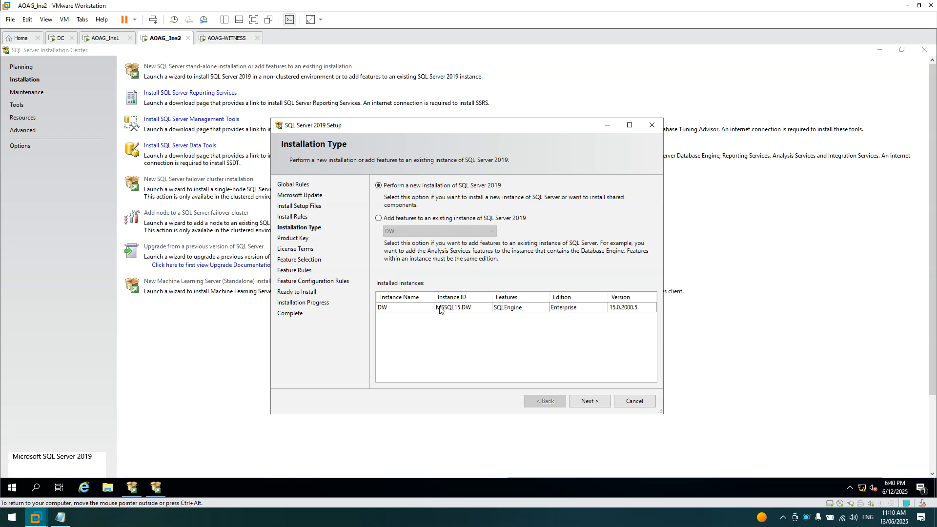
{"action": "left_click", "coordinate": [387, 222]}
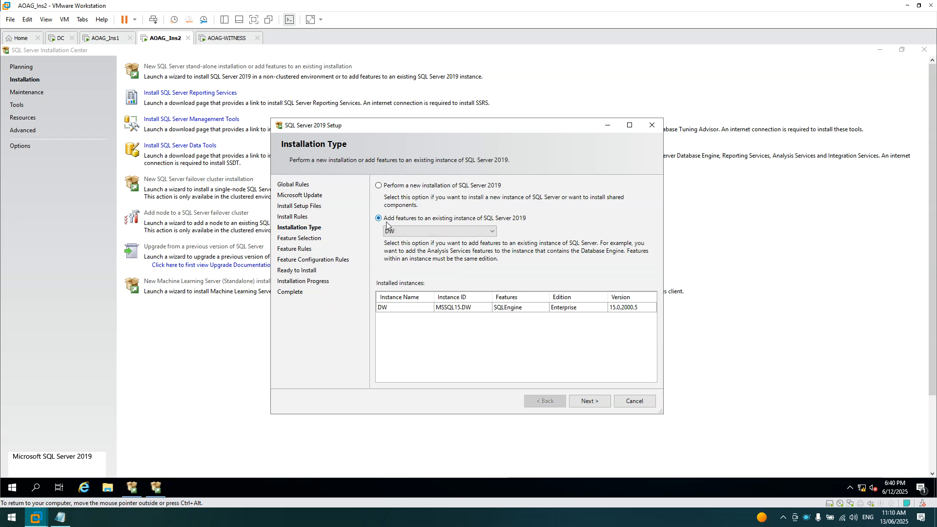
{"action": "left_click", "coordinate": [393, 190]}
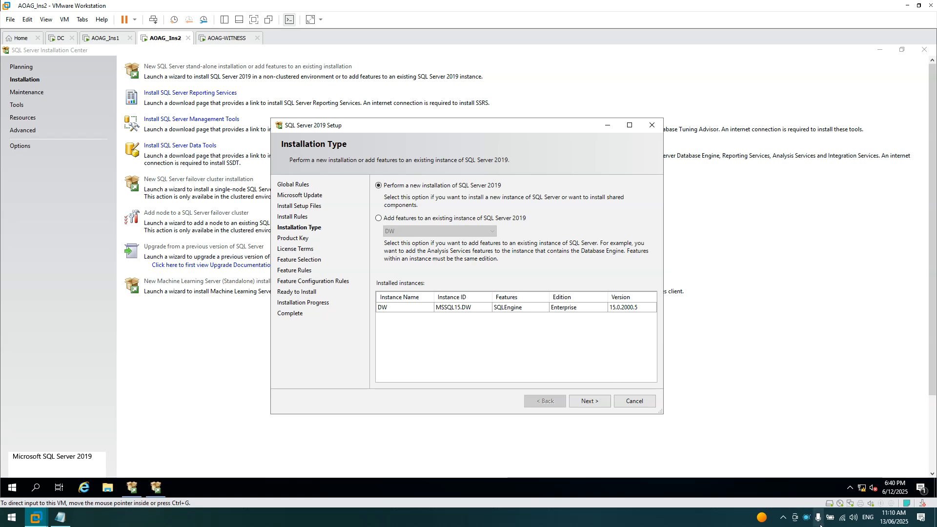
{"action": "right_click", "coordinate": [806, 518]}
{"action": "left_click", "coordinate": [840, 435]}
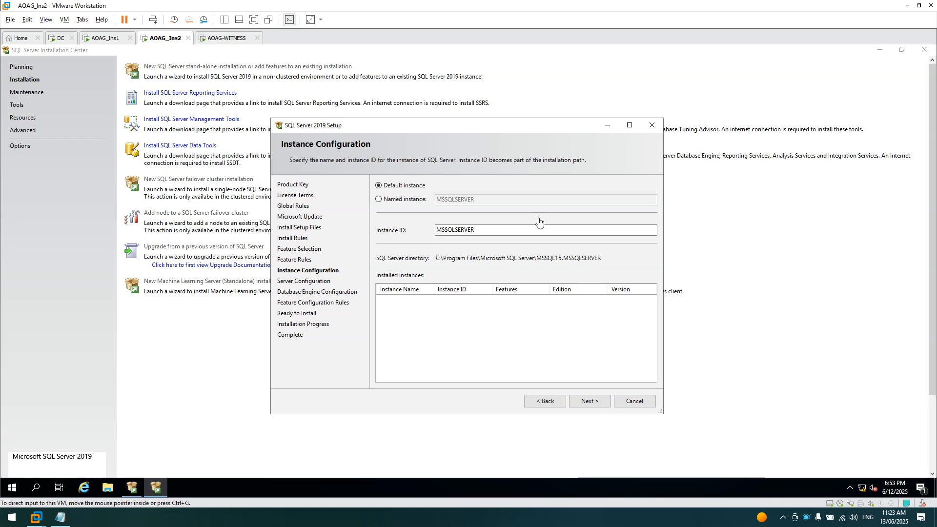
- Enter DW as the named instance and Instance ID, checking the planned name in the notes
{"action": "left_click", "coordinate": [380, 201]}
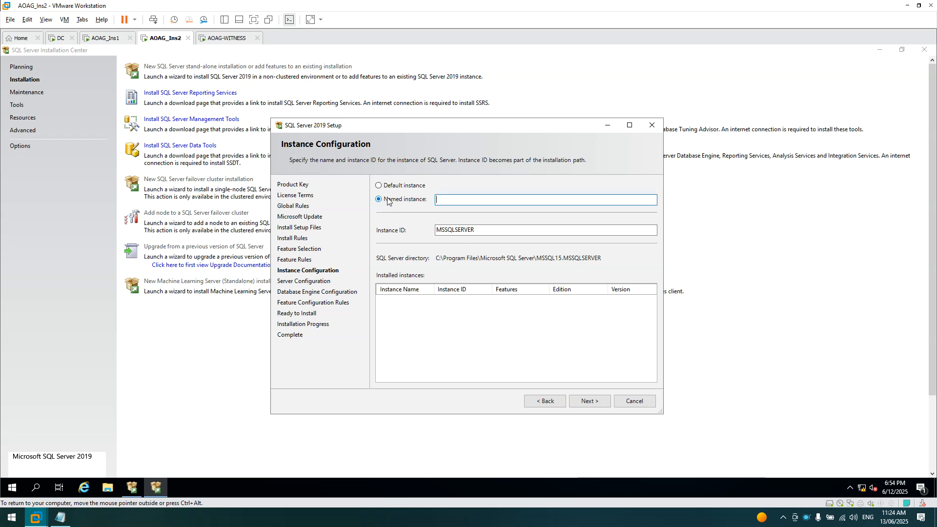
{"action": "type", "text": "DW"}
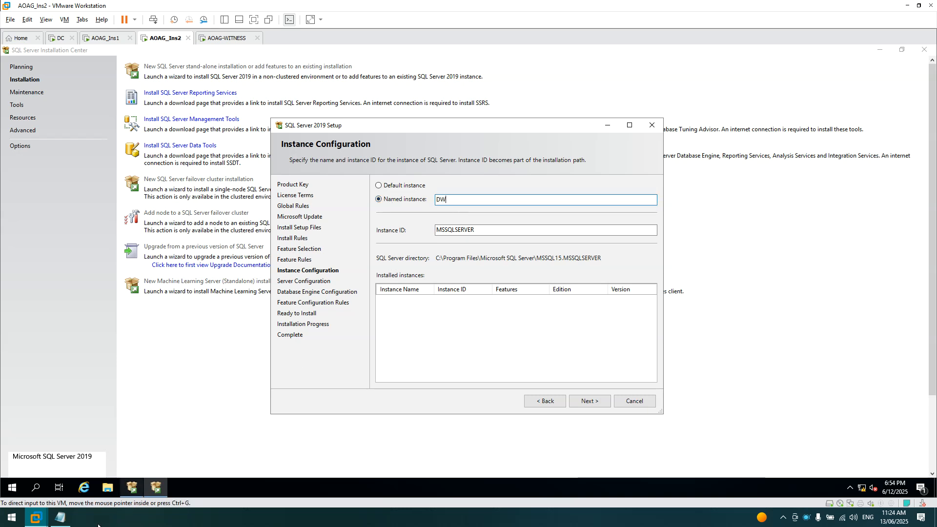
{"action": "left_click", "coordinate": [60, 517]}
{"action": "left_click", "coordinate": [275, 186]}
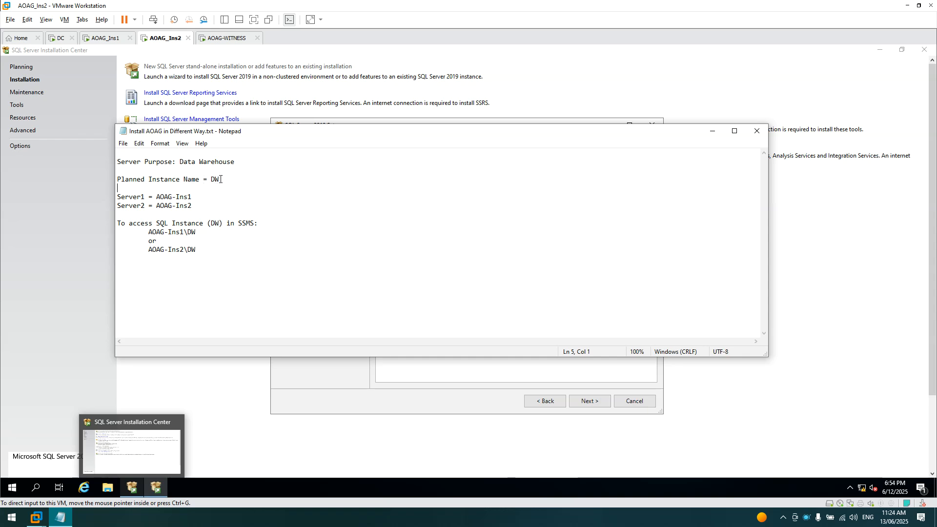
{"action": "left_click", "coordinate": [712, 130]}
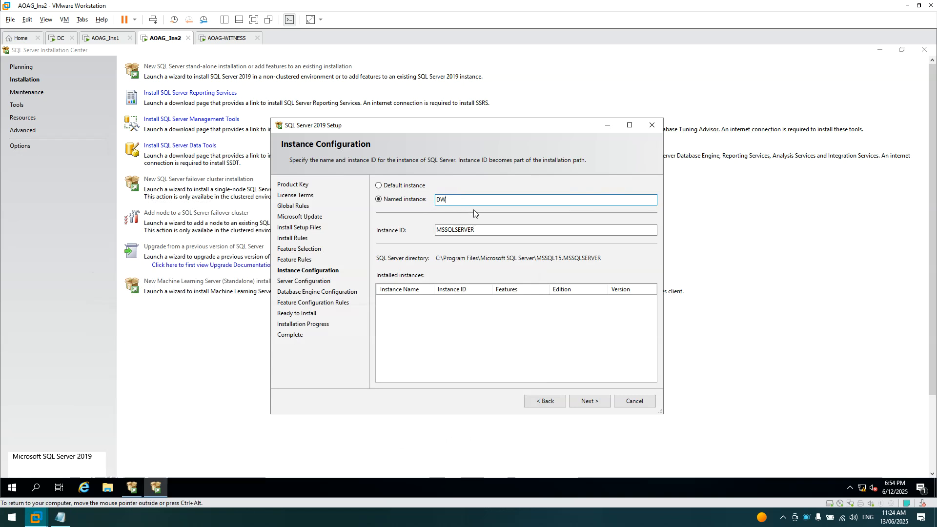
{"action": "left_click", "coordinate": [488, 228]}
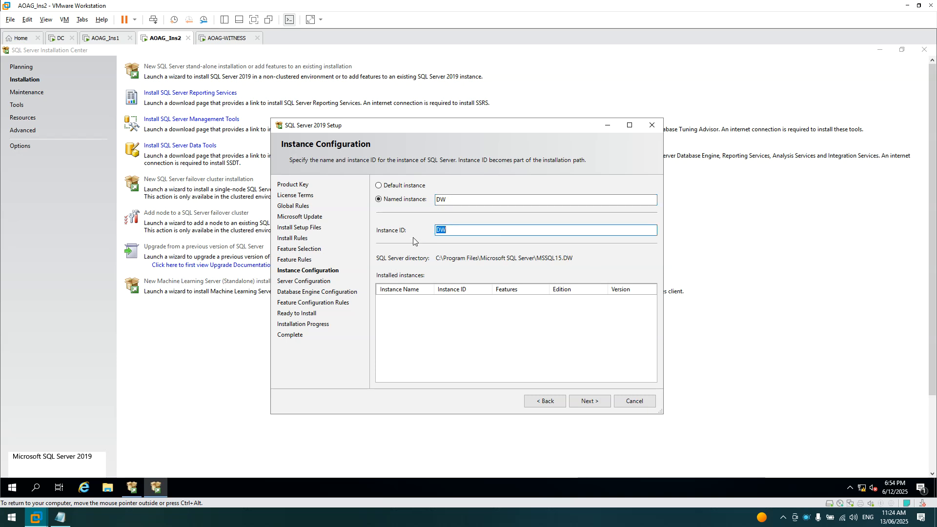
{"action": "left_click", "coordinate": [484, 230]}
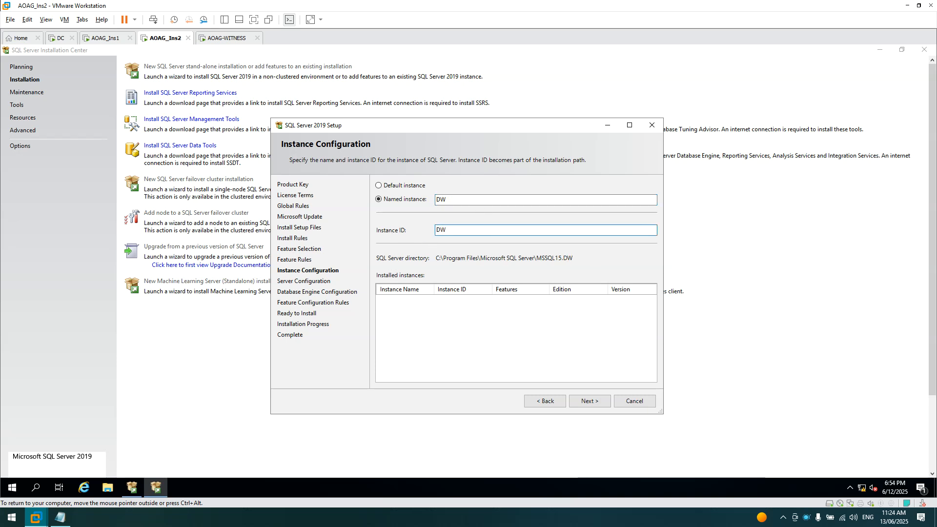
{"action": "left_click", "coordinate": [591, 407]}
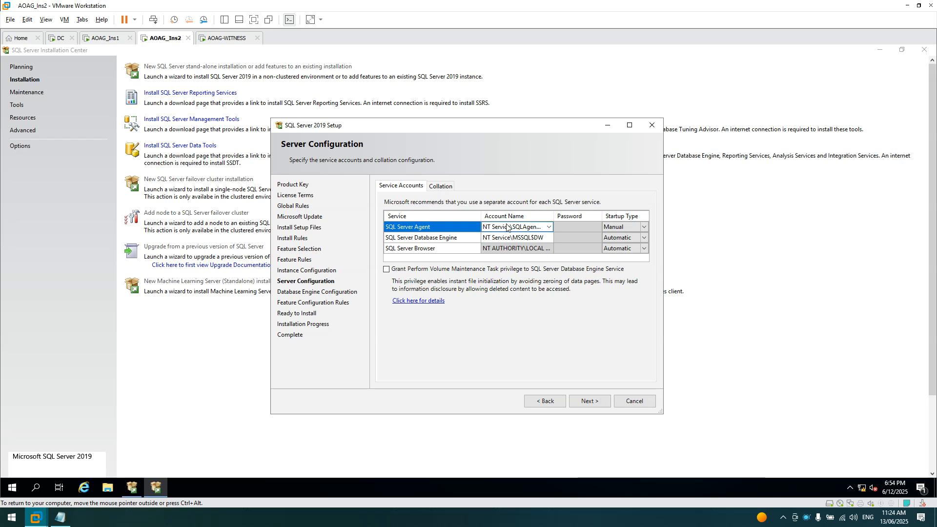
- Grant volume maintenance, set Mixed Mode with a confirmed sa password, and add the current user as admin
{"action": "left_click", "coordinate": [386, 269]}
{"action": "left_click", "coordinate": [588, 400]}
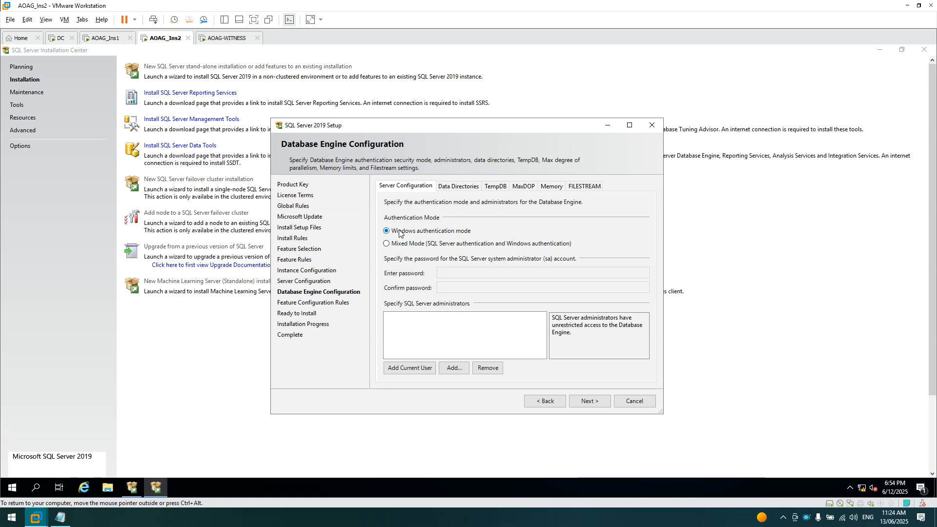
{"action": "left_click", "coordinate": [386, 243]}
{"action": "left_click", "coordinate": [468, 272]}
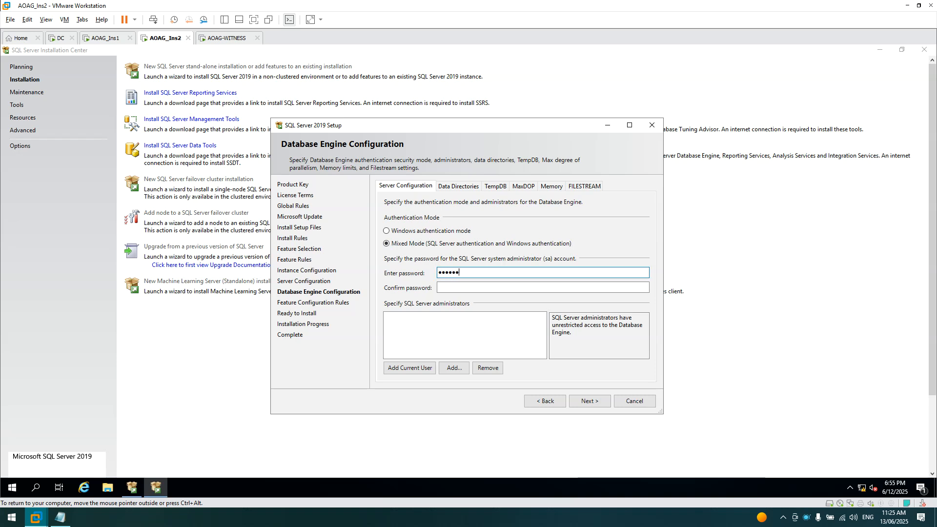
{"action": "type", "text": "*"}
{"action": "key", "text": "Tab"}
{"action": "type", "text": "**"}
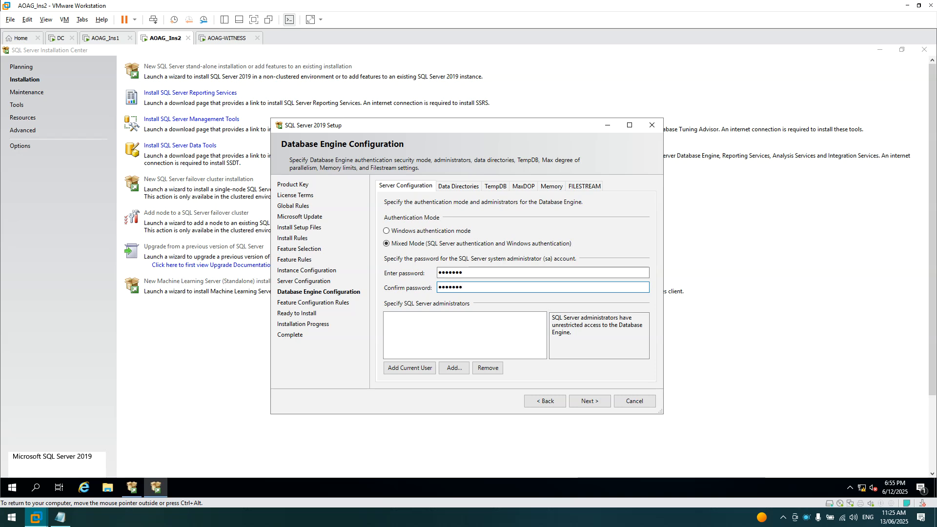
{"action": "left_click", "coordinate": [405, 370]}
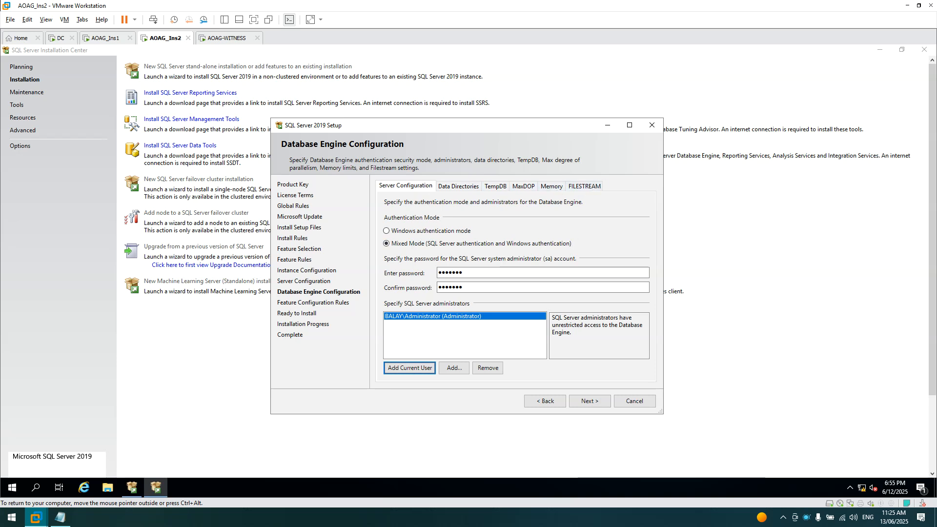
{"action": "left_click", "coordinate": [590, 401]}
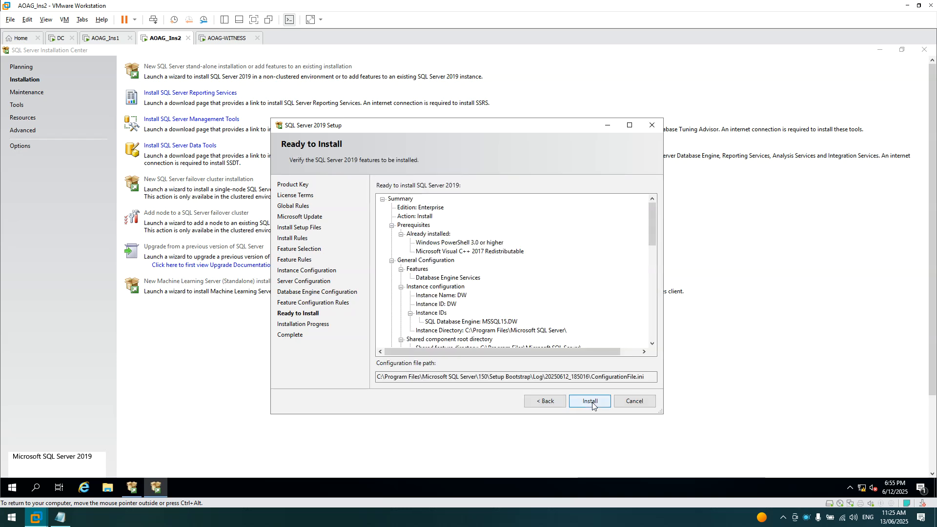
- Install the DW instance of SQL Server 2019 on AOAG_Ins2 and close the wizard once every feature shows Succeeded
{"action": "left_click", "coordinate": [590, 401]}
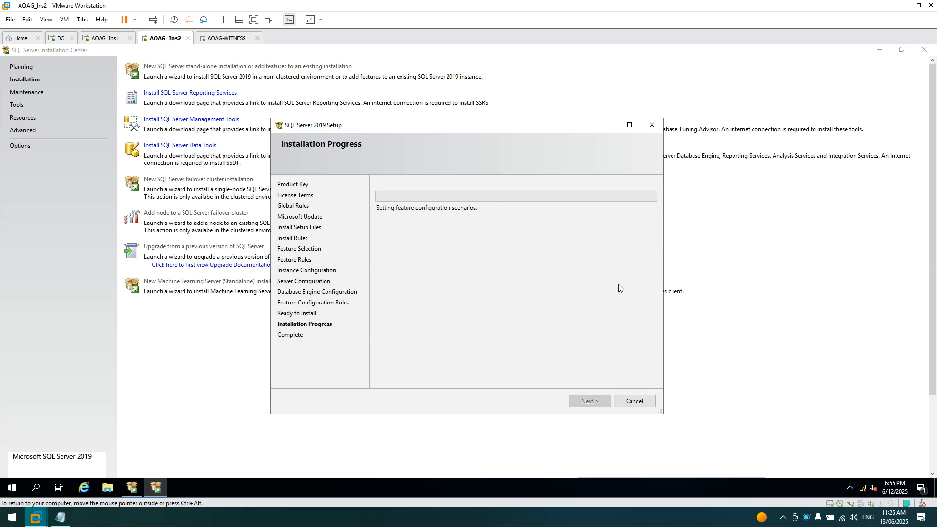
{"action": "right_click", "coordinate": [810, 520]}
{"action": "left_click", "coordinate": [836, 433]}
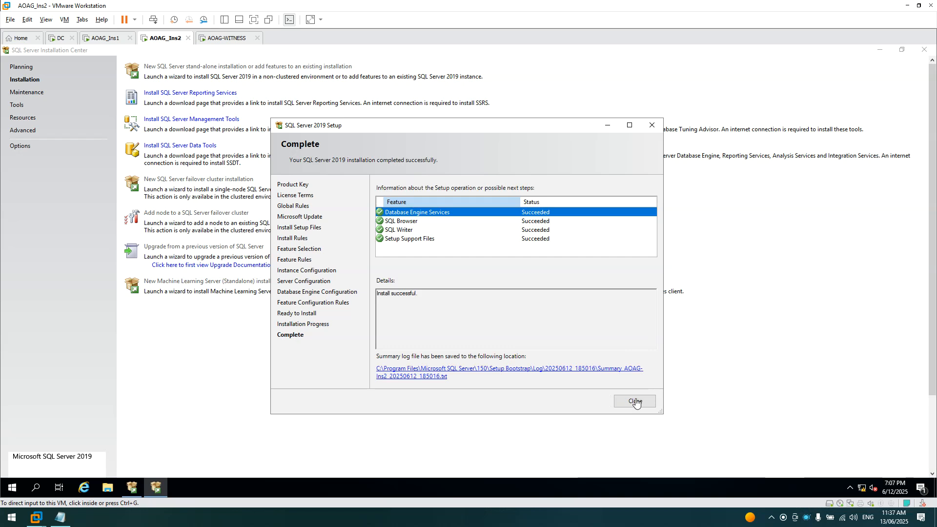
{"action": "left_click", "coordinate": [635, 400]}
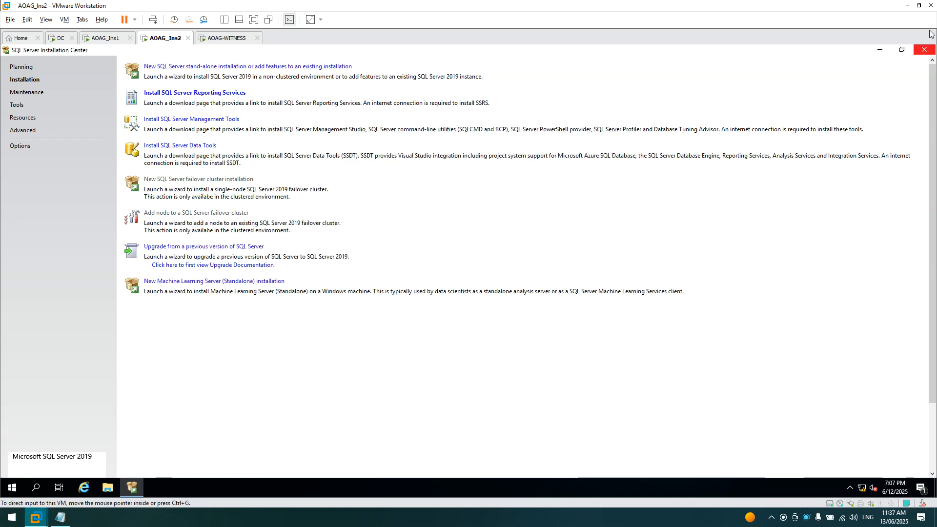
- Launch Management Studio from Start and browse to AOAG-INS2\DW as the server
{"action": "left_click", "coordinate": [923, 49]}
{"action": "left_click", "coordinate": [15, 485]}
{"action": "left_click", "coordinate": [186, 381]}
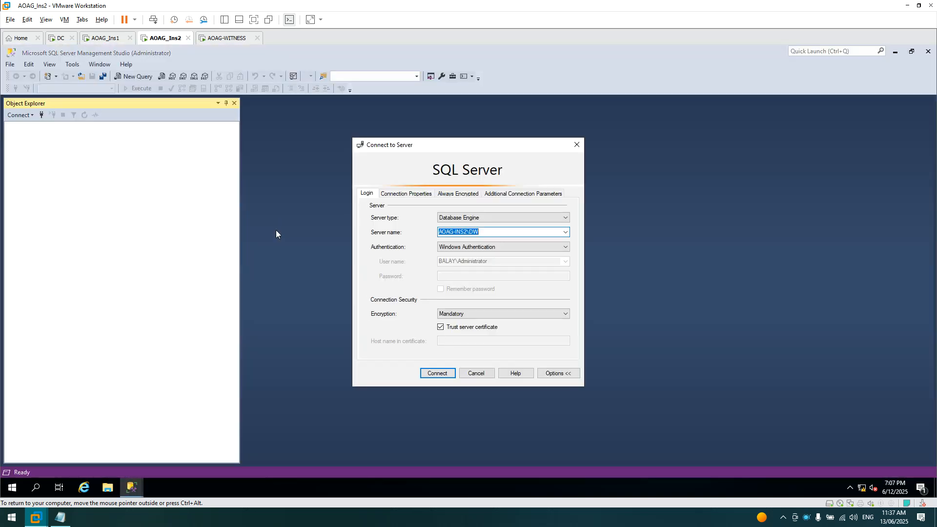
{"action": "left_click", "coordinate": [566, 232]}
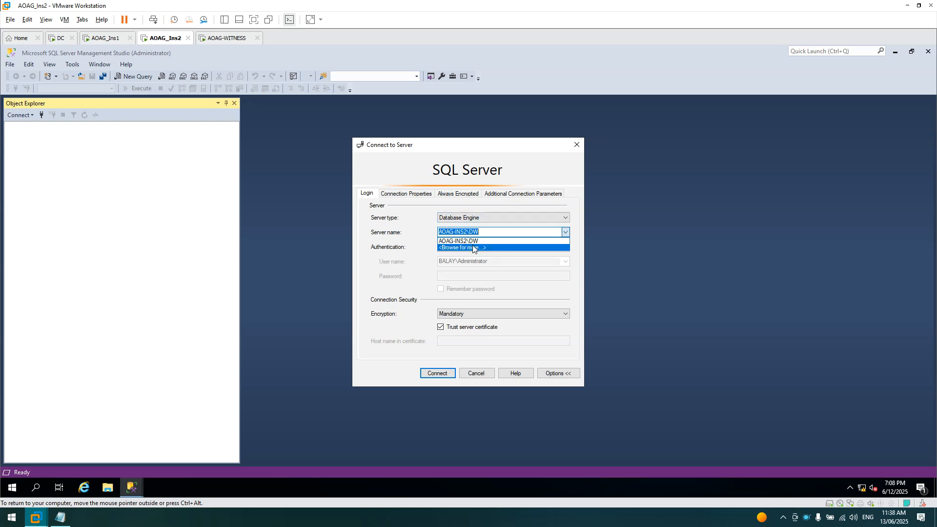
{"action": "left_click", "coordinate": [568, 232]}
{"action": "left_click", "coordinate": [567, 232]}
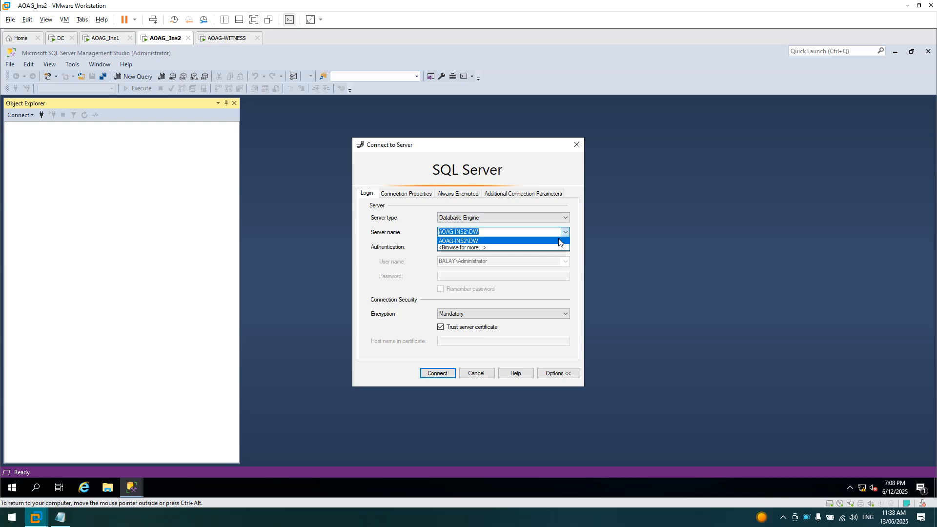
{"action": "left_click", "coordinate": [539, 248]}
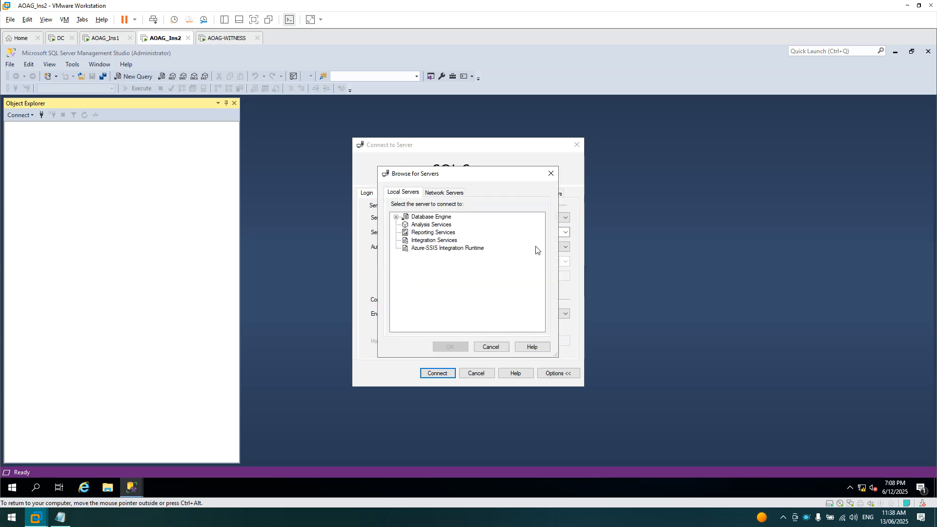
{"action": "left_click", "coordinate": [397, 218]}
{"action": "left_click", "coordinate": [437, 225]}
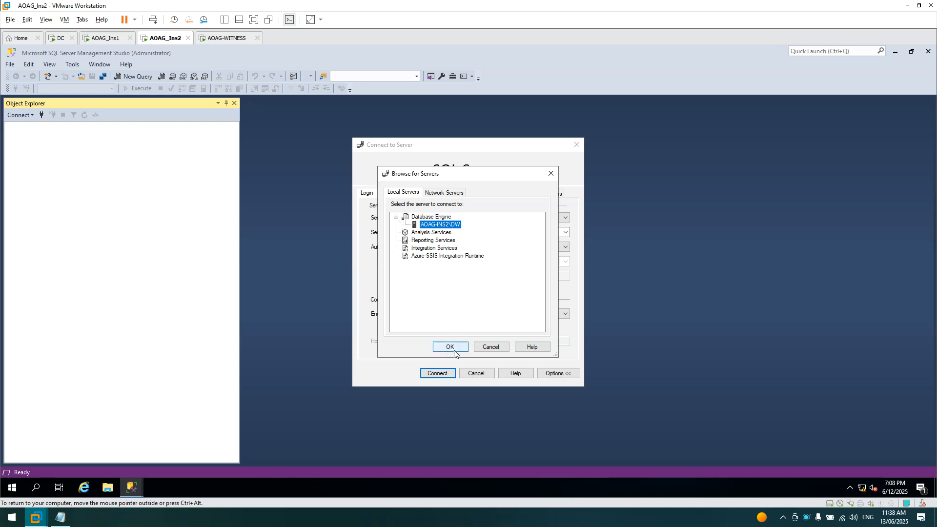
{"action": "left_click", "coordinate": [450, 347]}
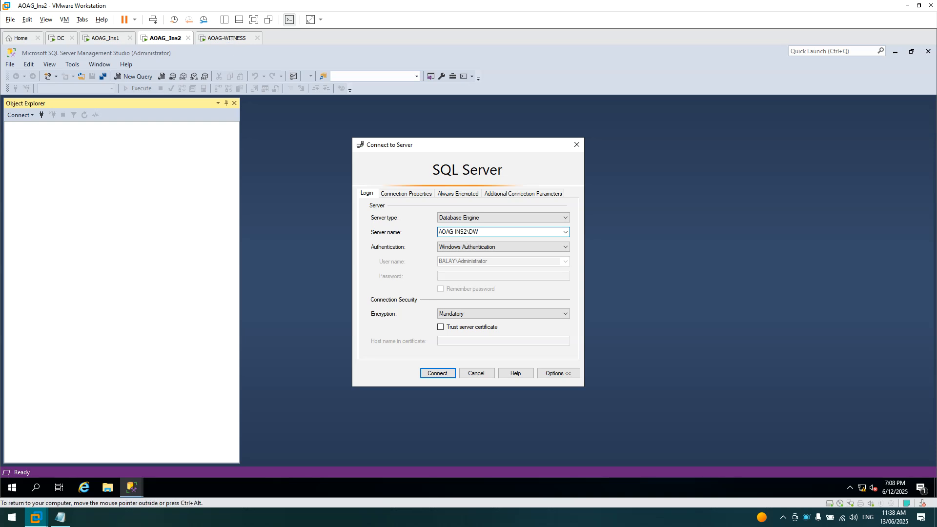
- Tick Trust server certificate and connect to AOAG-INS2\DW with Windows authentication
{"action": "left_click", "coordinate": [60, 517]}
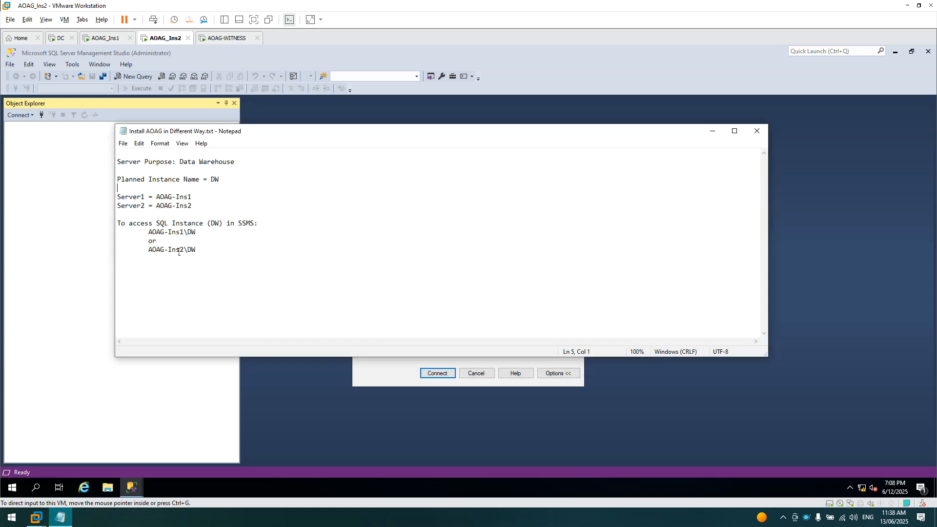
{"action": "left_click", "coordinate": [712, 130]}
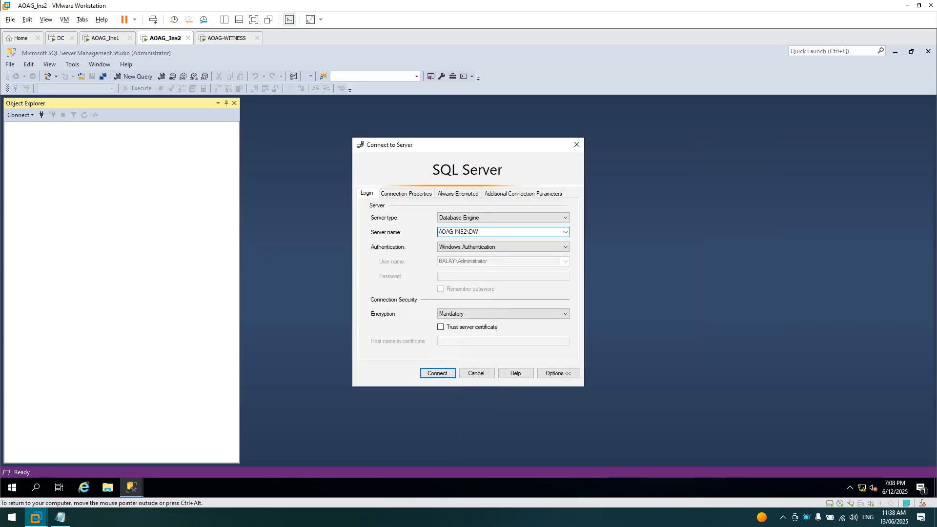
{"action": "left_click", "coordinate": [447, 331]}
{"action": "left_click", "coordinate": [437, 373]}
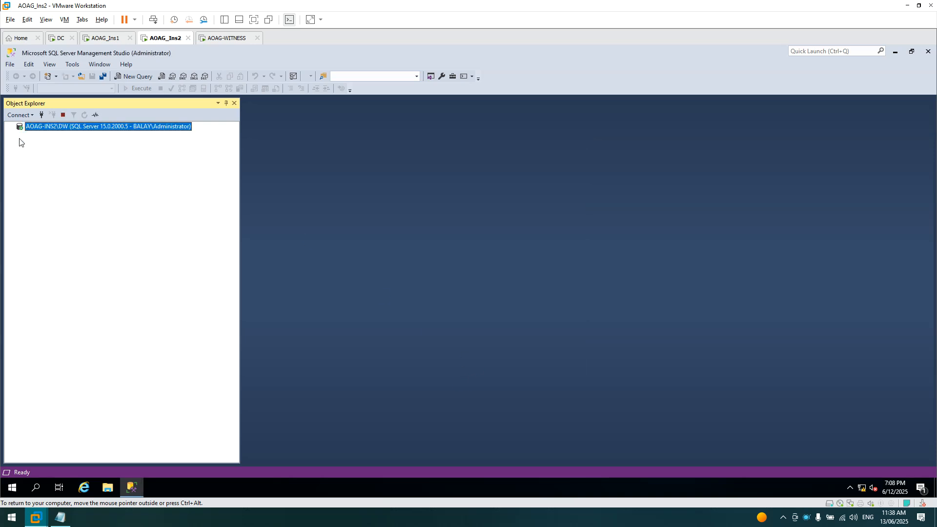
- Expand Always On High Availability, dismiss the not-enabled error, and switch to AOAG_Ins1
{"action": "left_click", "coordinate": [19, 135]}
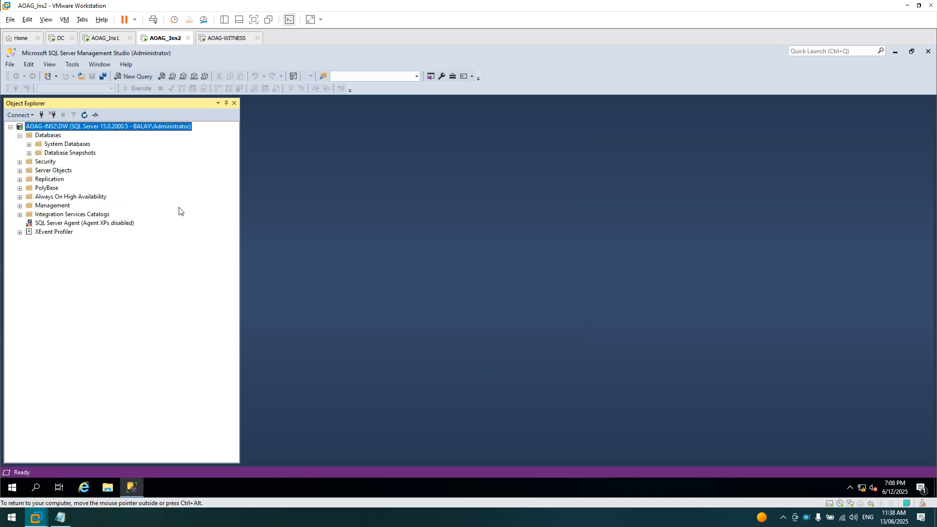
{"action": "left_click", "coordinate": [44, 198]}
{"action": "left_click", "coordinate": [20, 197]}
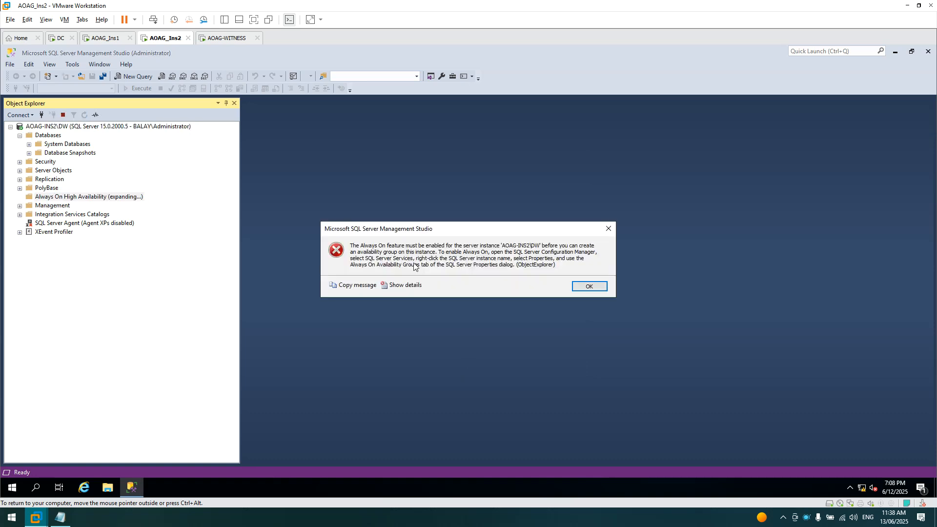
{"action": "left_click", "coordinate": [576, 289]}
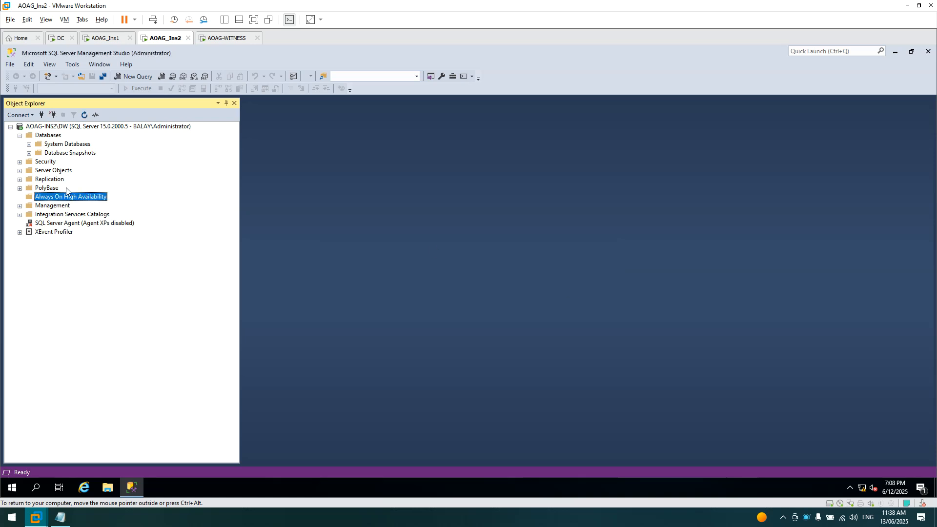
{"action": "left_click", "coordinate": [21, 138]}
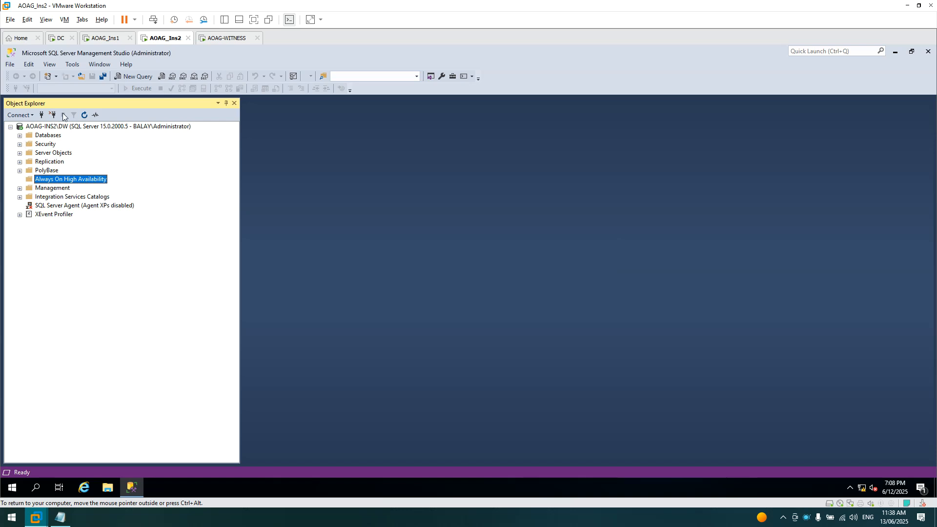
{"action": "left_click", "coordinate": [103, 39]}
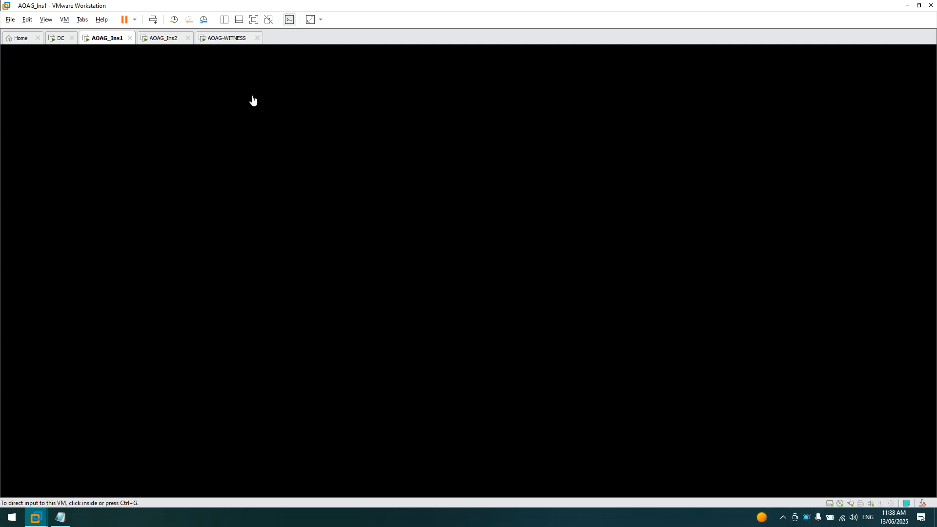
- Switch between the virtual machines and settle on the AOAG_Ins1 desktop
{"action": "left_click", "coordinate": [165, 39]}
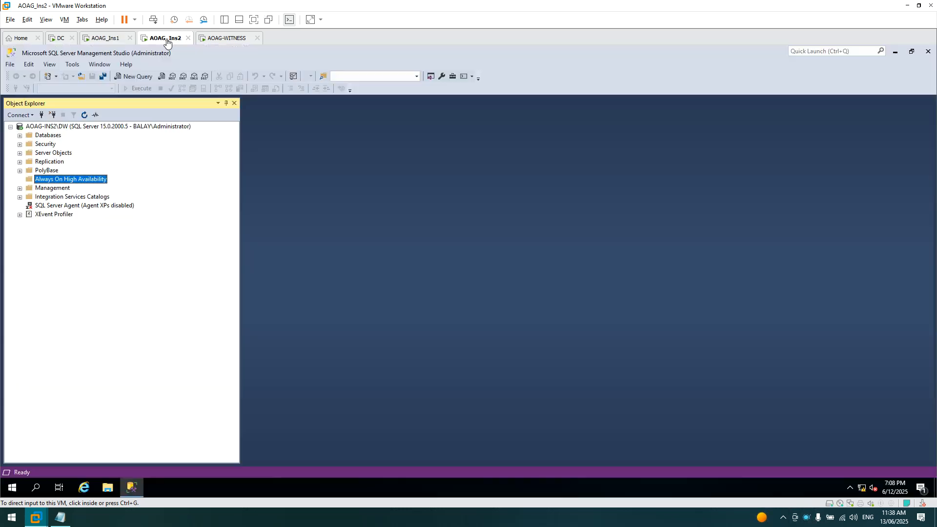
{"action": "left_click", "coordinate": [104, 41]}
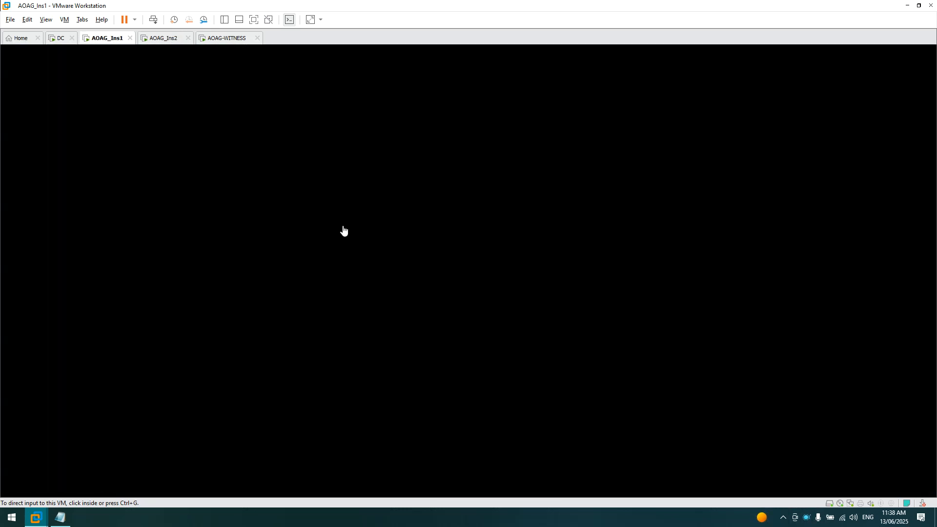
{"action": "right_click", "coordinate": [806, 512]}
{"action": "left_click", "coordinate": [826, 434]}
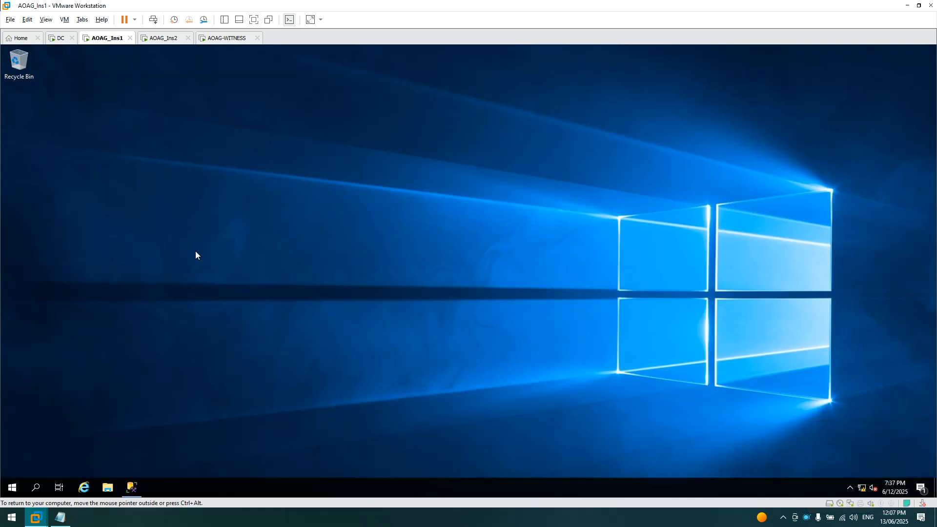
{"action": "left_click", "coordinate": [11, 487]}
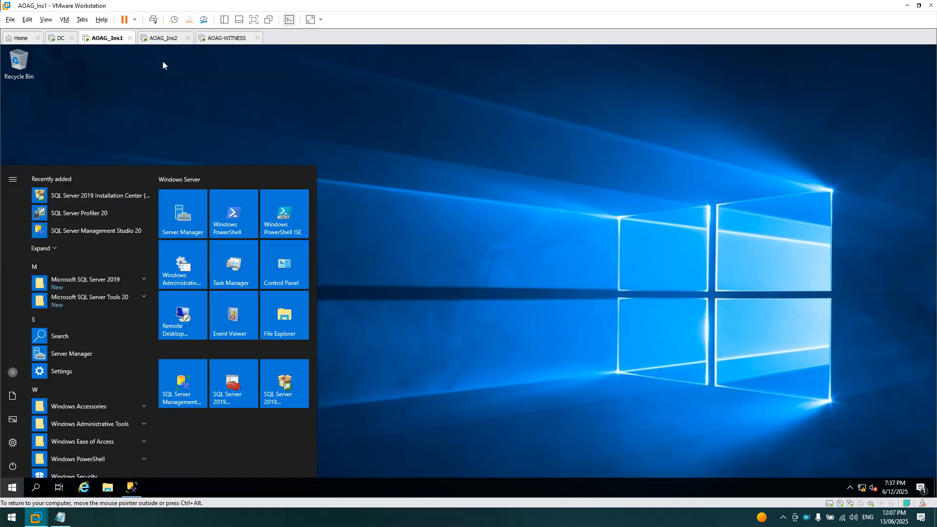
{"action": "left_click", "coordinate": [107, 50]}
{"action": "left_click", "coordinate": [162, 39]}
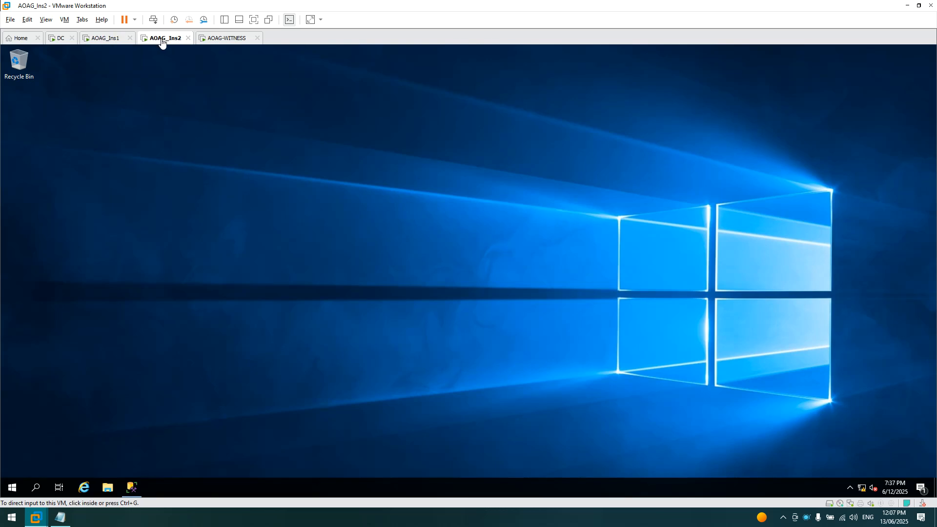
{"action": "left_click", "coordinate": [97, 42]}
- Open Control Panel on AOAG_Ins1 in large-icon view, maximized
{"action": "left_click", "coordinate": [12, 490]}
{"action": "left_click", "coordinate": [283, 266]}
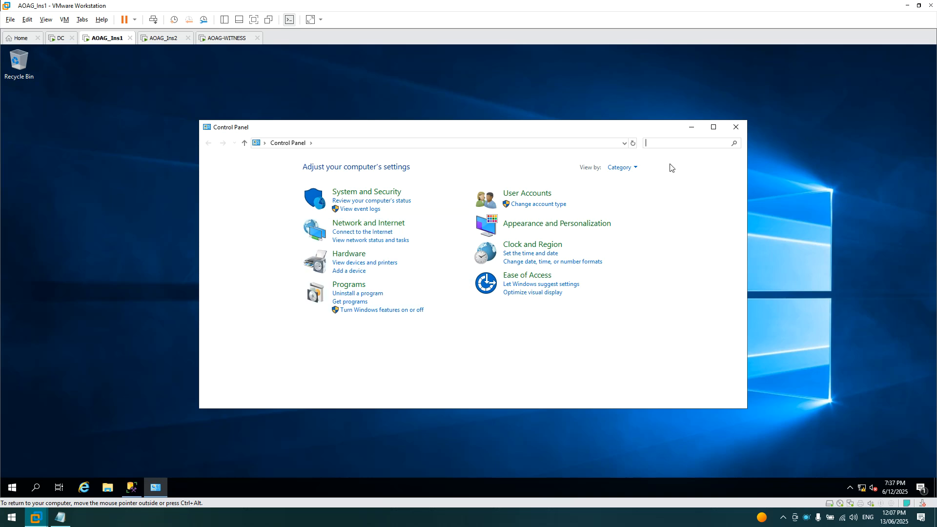
{"action": "left_click", "coordinate": [632, 167]}
{"action": "left_click", "coordinate": [642, 194]}
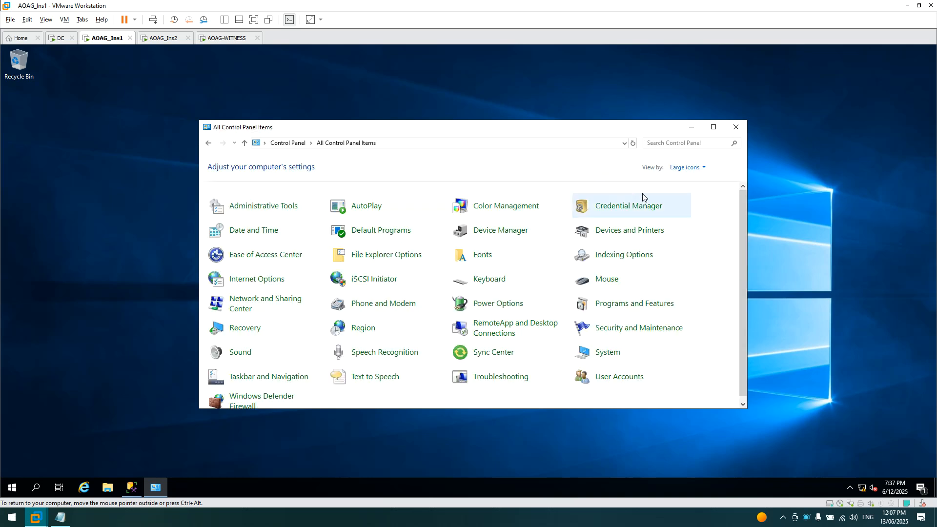
{"action": "left_click", "coordinate": [713, 126]}
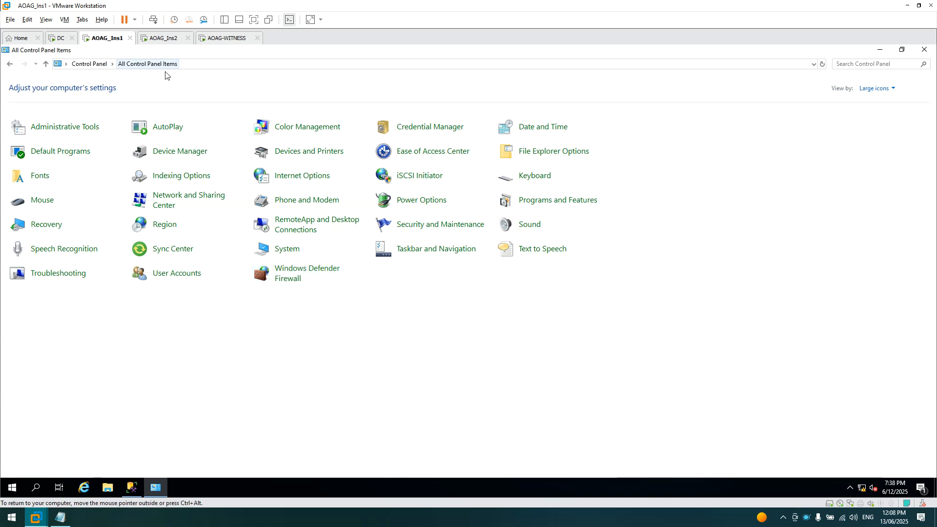
- Turn off Windows Defender Firewall for domain, private and public networks, then switch to AOAG_Ins2
{"action": "left_click", "coordinate": [290, 277]}
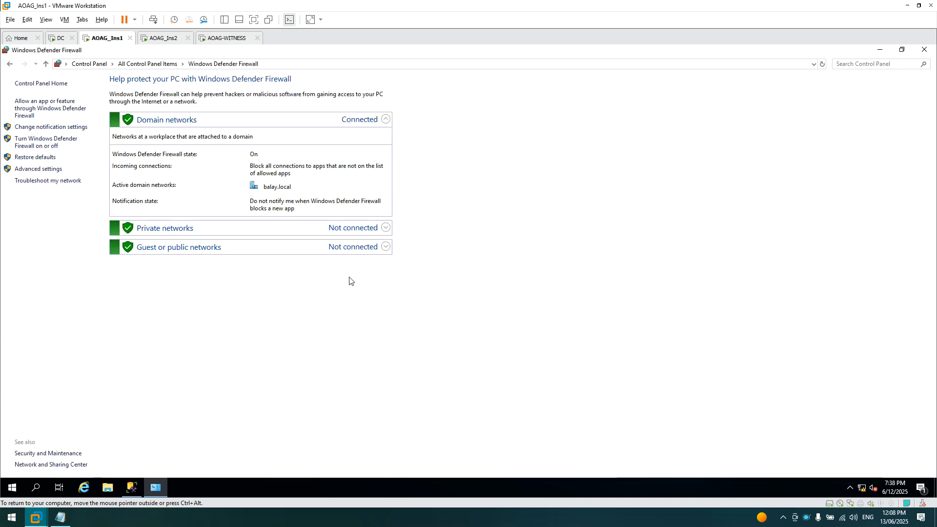
{"action": "left_click", "coordinate": [40, 147]}
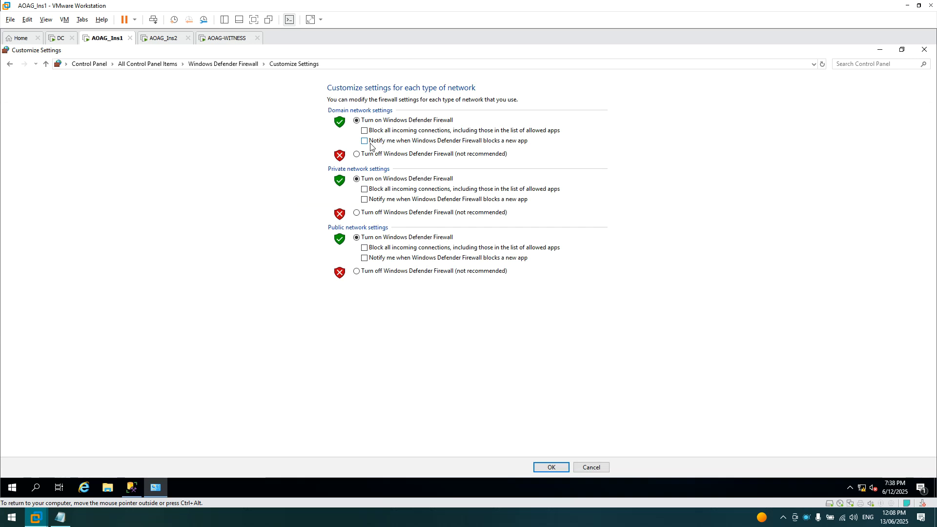
{"action": "left_click", "coordinate": [356, 154]}
{"action": "left_click", "coordinate": [356, 213]}
{"action": "left_click", "coordinate": [356, 271]}
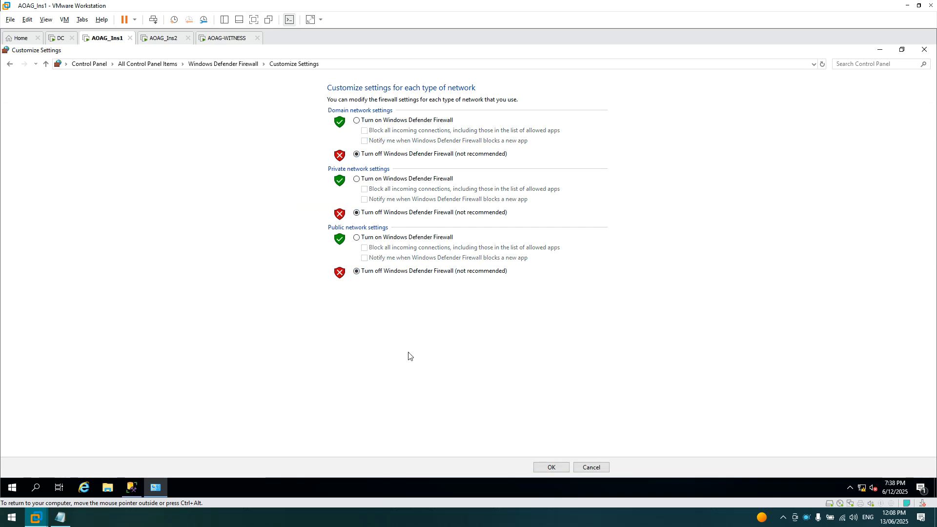
{"action": "left_click", "coordinate": [546, 467]}
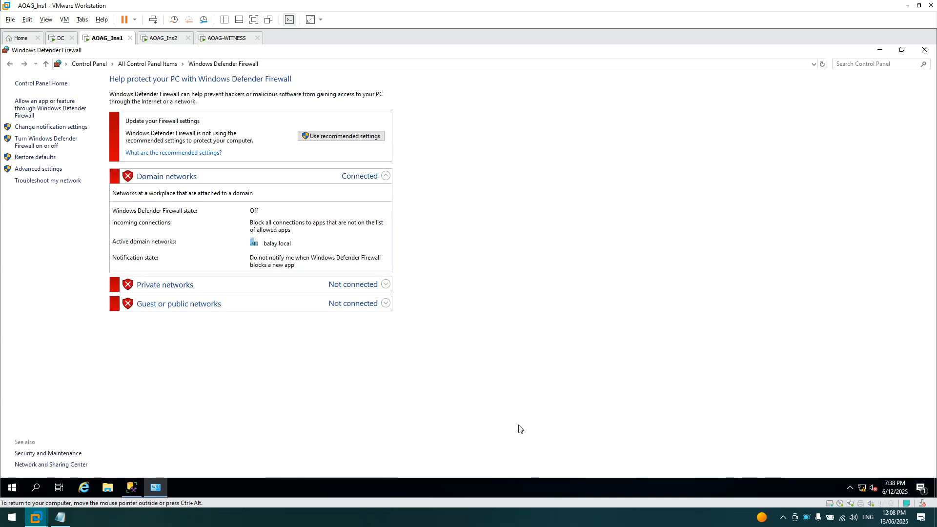
{"action": "left_click", "coordinate": [920, 56]}
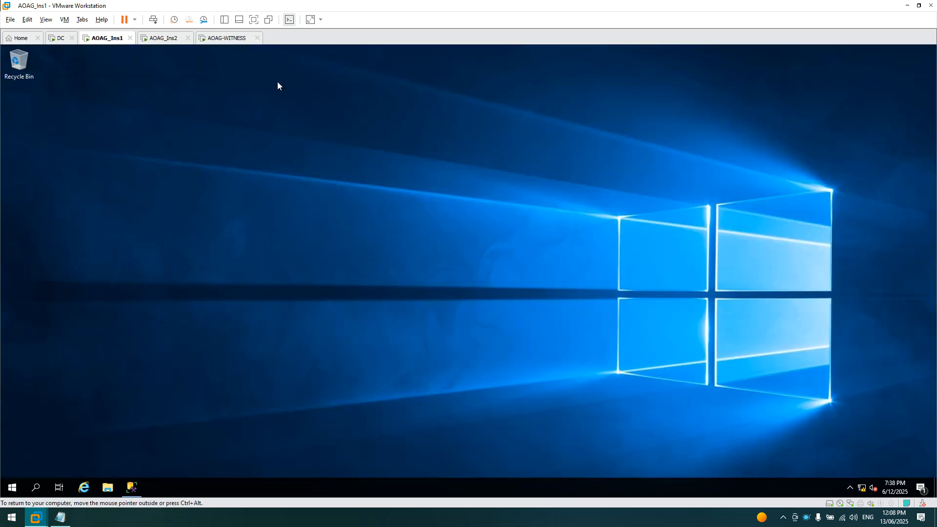
{"action": "left_click", "coordinate": [155, 40]}
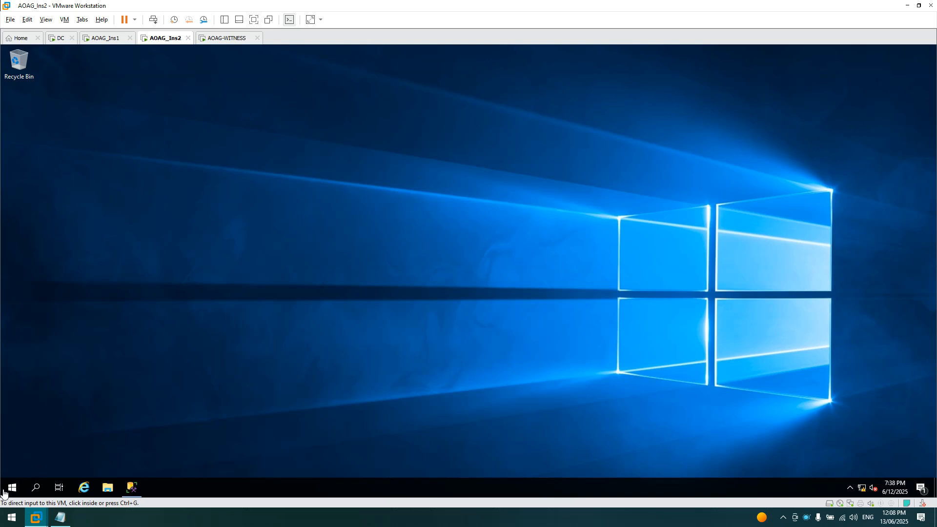
- Open Windows Defender Firewall from Control Panel's large-icon view on AOAG_Ins2
{"action": "left_click", "coordinate": [10, 489]}
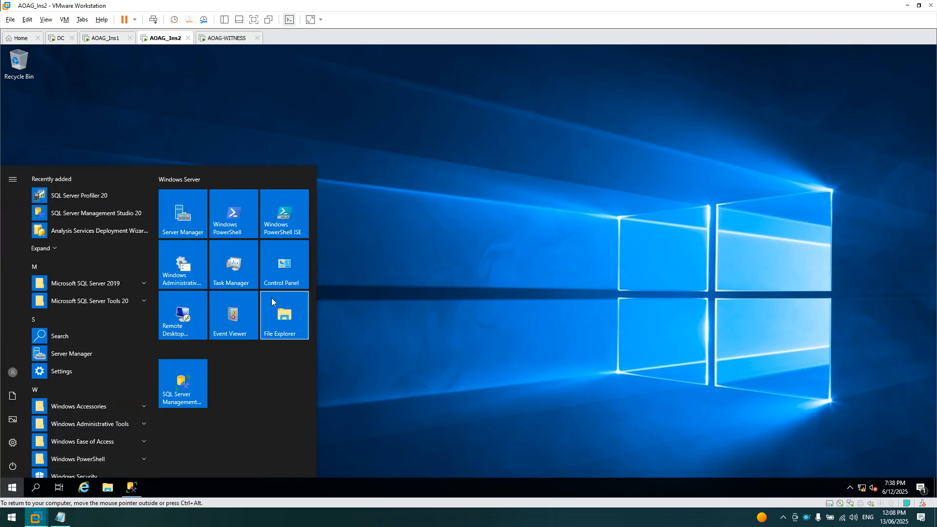
{"action": "left_click", "coordinate": [287, 277]}
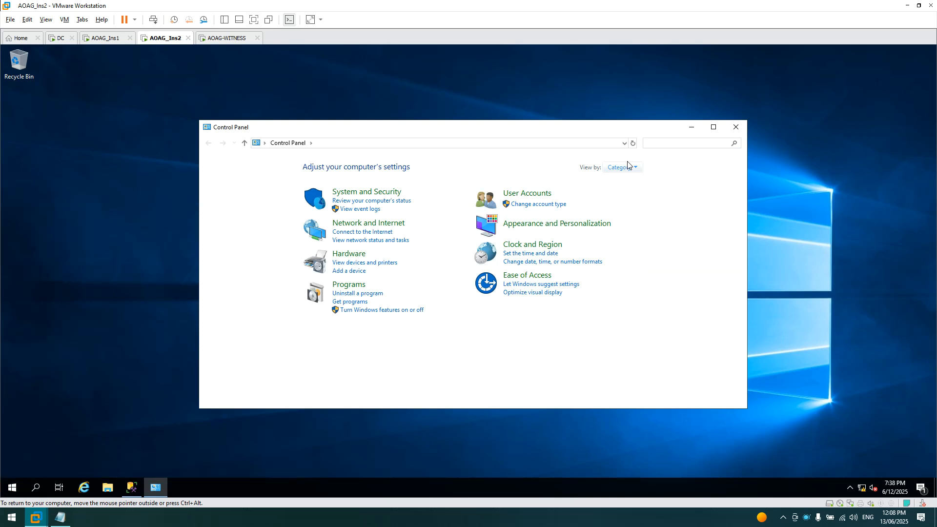
{"action": "left_click", "coordinate": [626, 168]}
{"action": "left_click", "coordinate": [633, 194]}
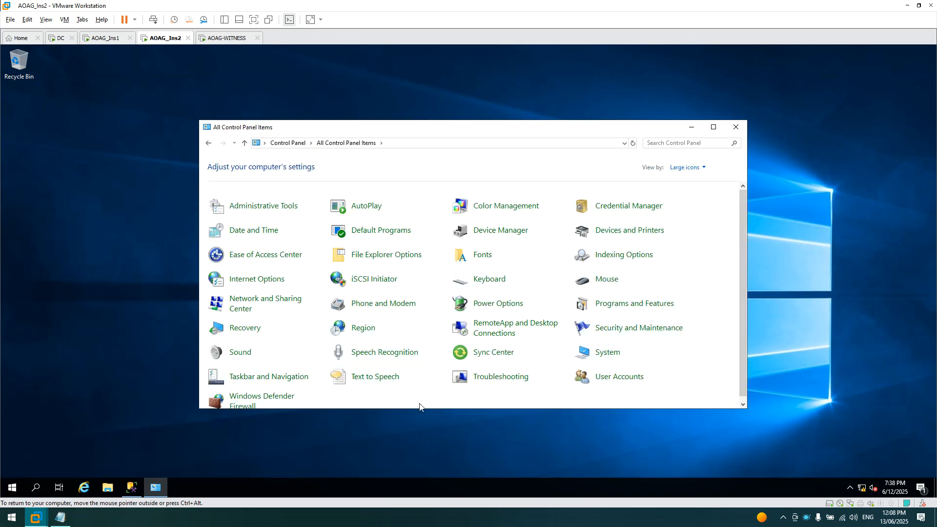
{"action": "left_click", "coordinate": [255, 405]}
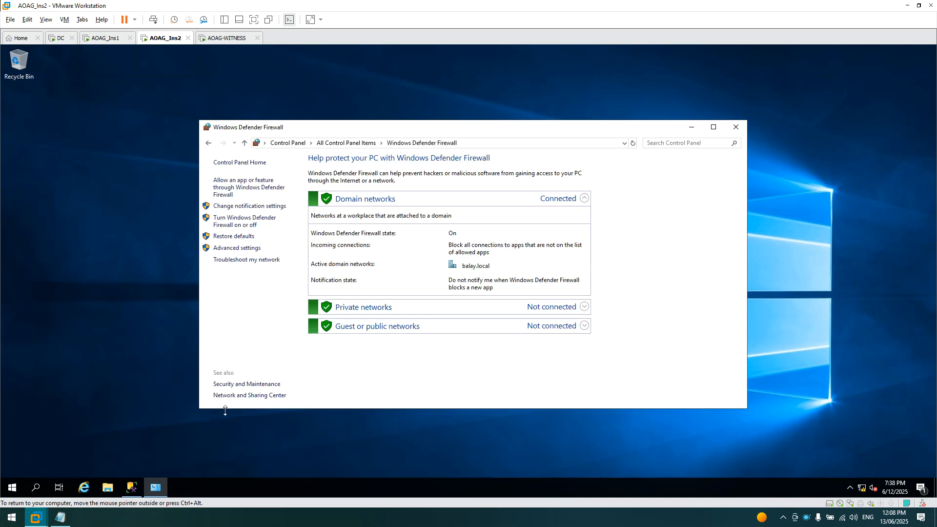
- Turn the firewall off for domain, private and public networks, then return to AOAG_Ins1
{"action": "left_click", "coordinate": [239, 225]}
{"action": "left_click", "coordinate": [360, 234]}
{"action": "left_click", "coordinate": [361, 292]}
{"action": "left_click", "coordinate": [360, 353]}
{"action": "left_click", "coordinate": [551, 399]}
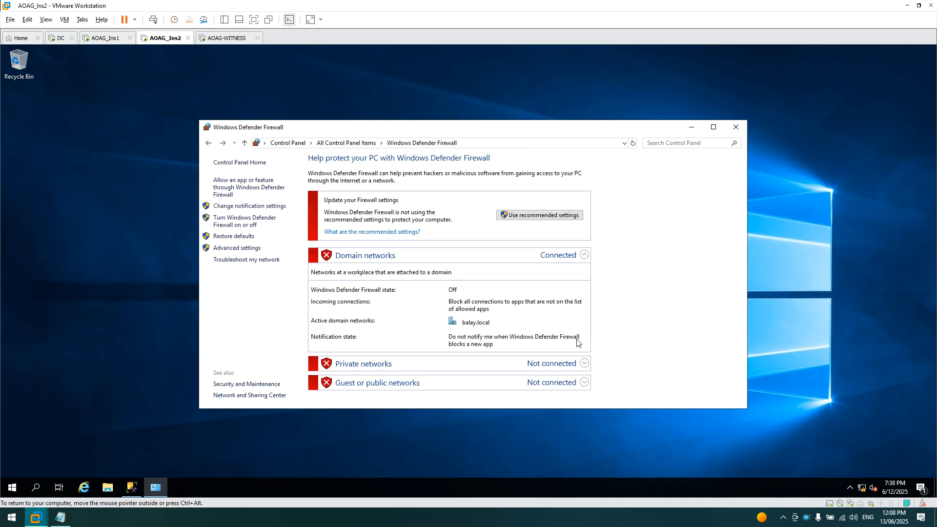
{"action": "left_click", "coordinate": [739, 128]}
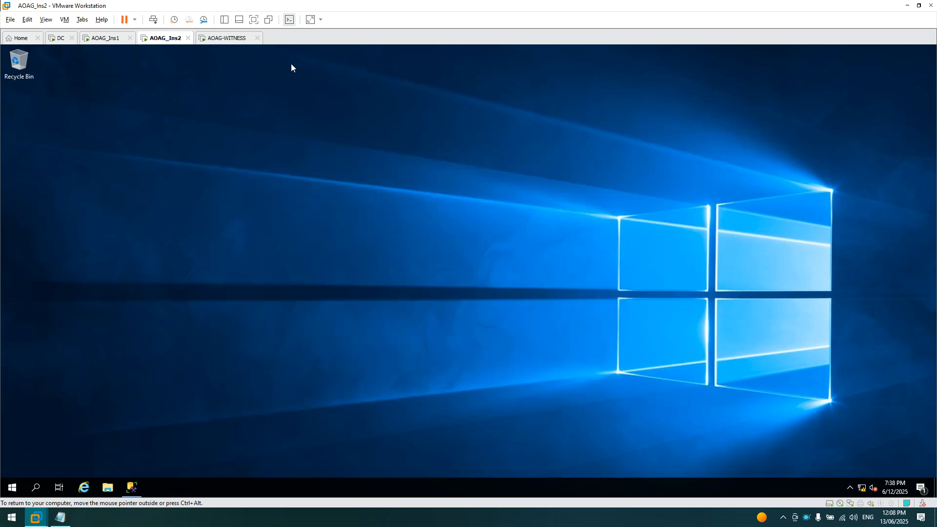
{"action": "left_click", "coordinate": [104, 39]}
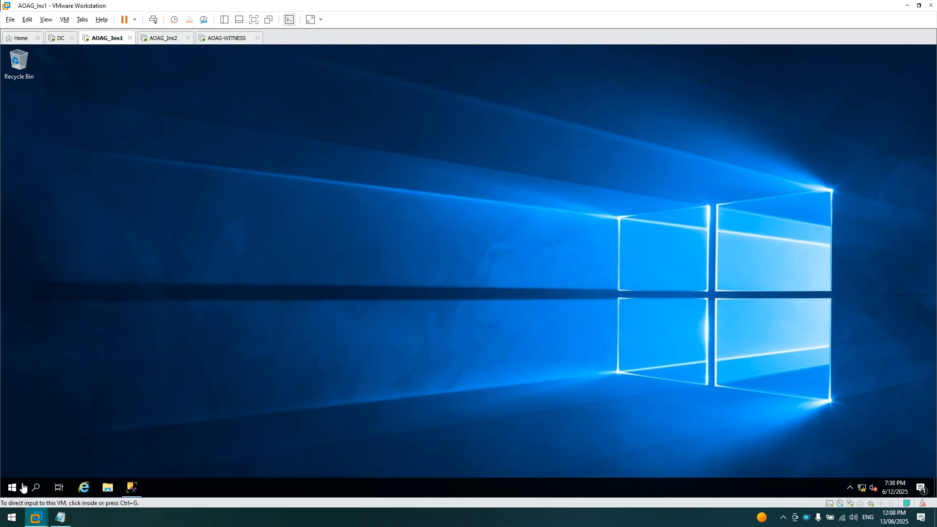
- Bring up Management Studio on AOAG_Ins1 and list the AOAG-INS1\DW server logins
{"action": "left_click", "coordinate": [133, 488]}
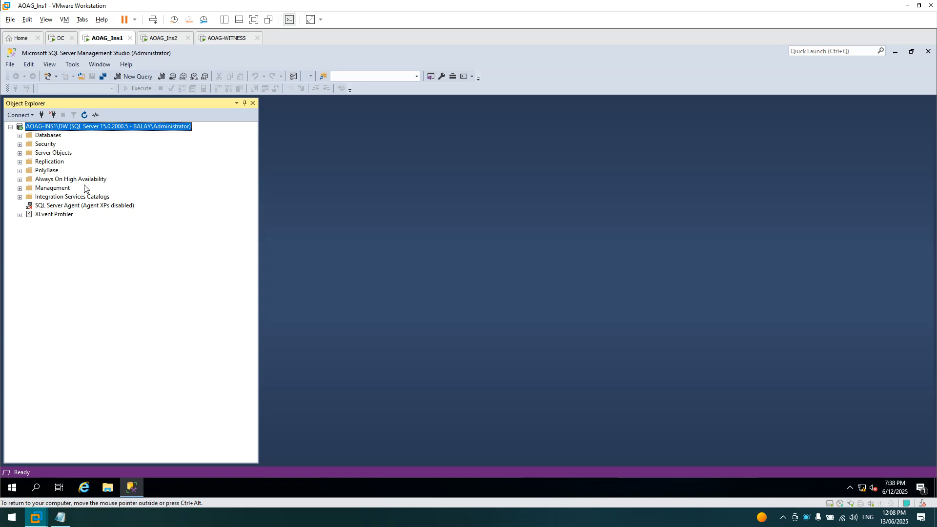
{"action": "left_click", "coordinate": [19, 144]}
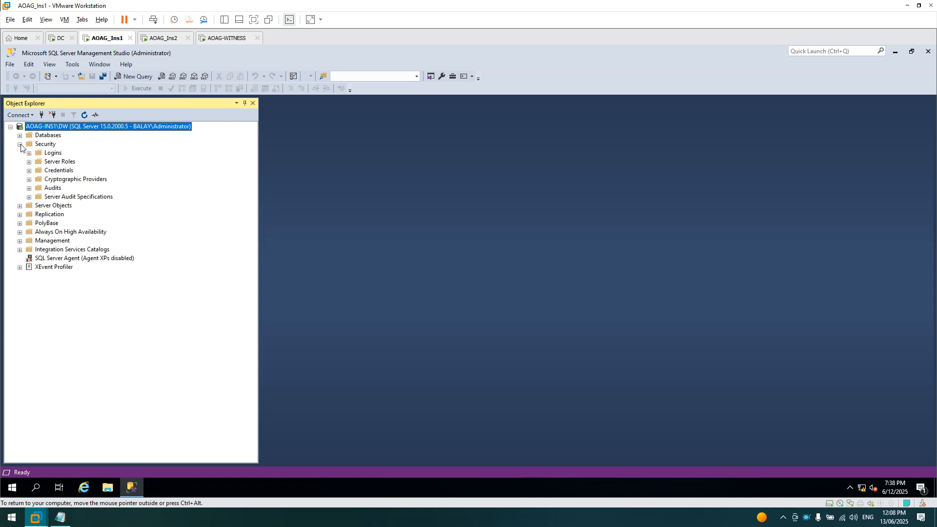
{"action": "left_click", "coordinate": [29, 153]}
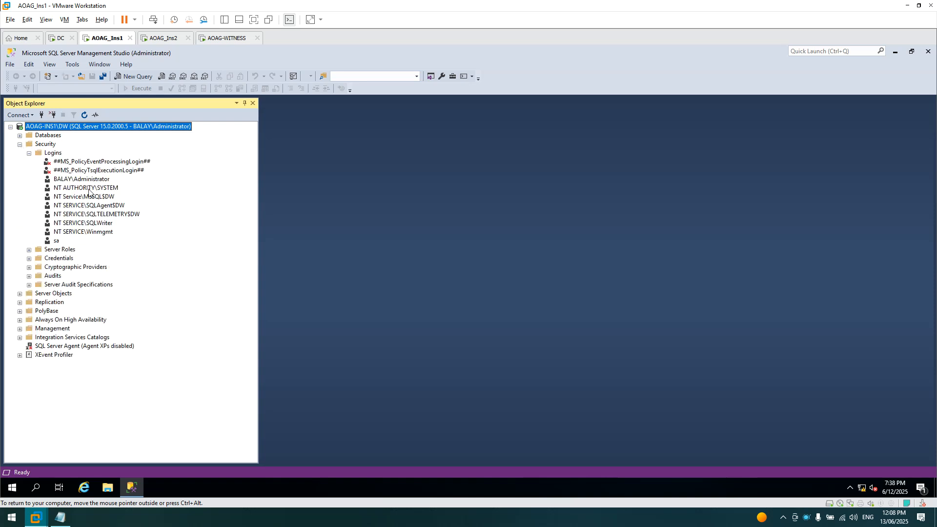
{"action": "left_click", "coordinate": [25, 115]}
{"action": "left_click", "coordinate": [40, 126]}
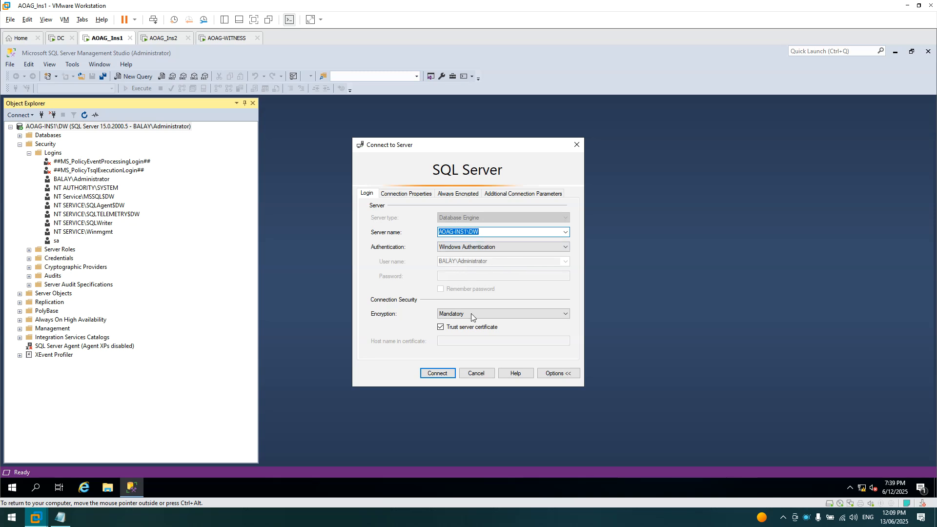
{"action": "left_click", "coordinate": [476, 373]}
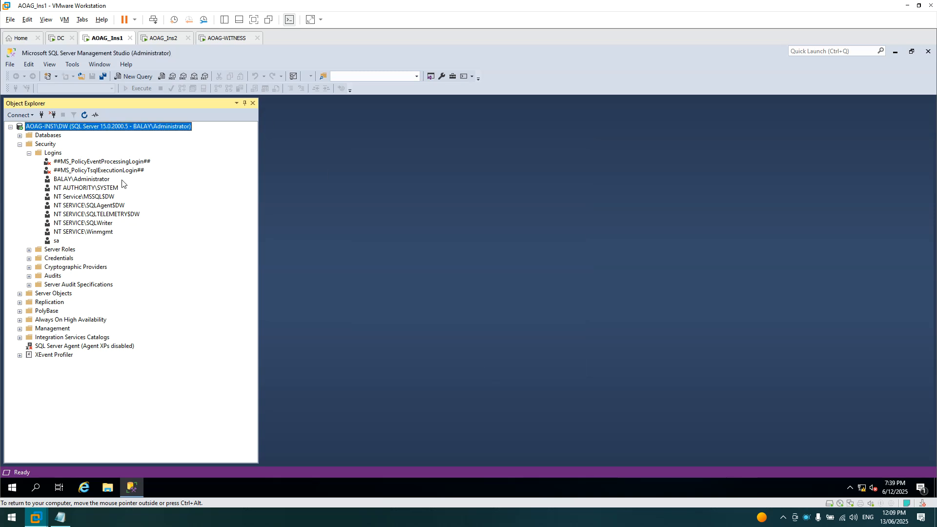
- Confirm the domain Administrator login holds sysadmin, then acknowledge Always On isn't enabled
{"action": "left_click", "coordinate": [96, 179]}
{"action": "right_click", "coordinate": [95, 178]}
{"action": "left_click", "coordinate": [122, 294]}
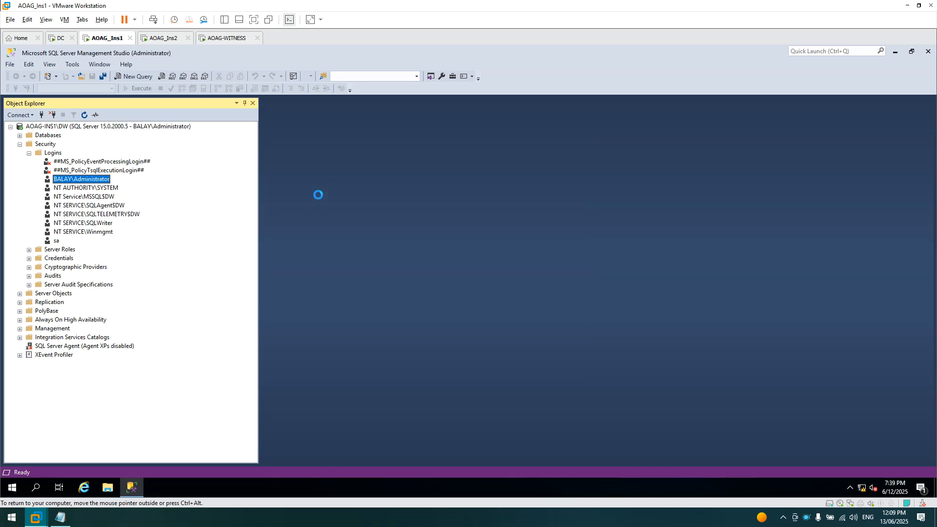
{"action": "left_click", "coordinate": [321, 134]}
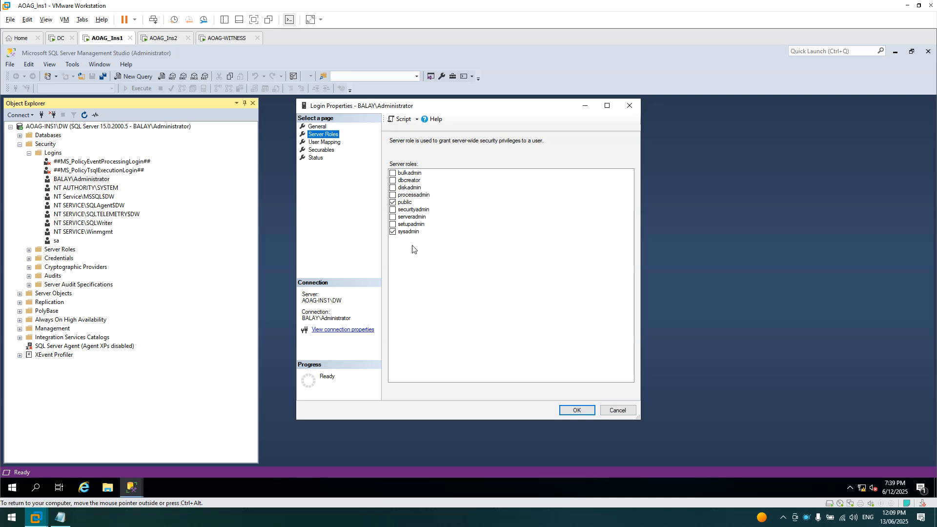
{"action": "left_click", "coordinate": [617, 410]}
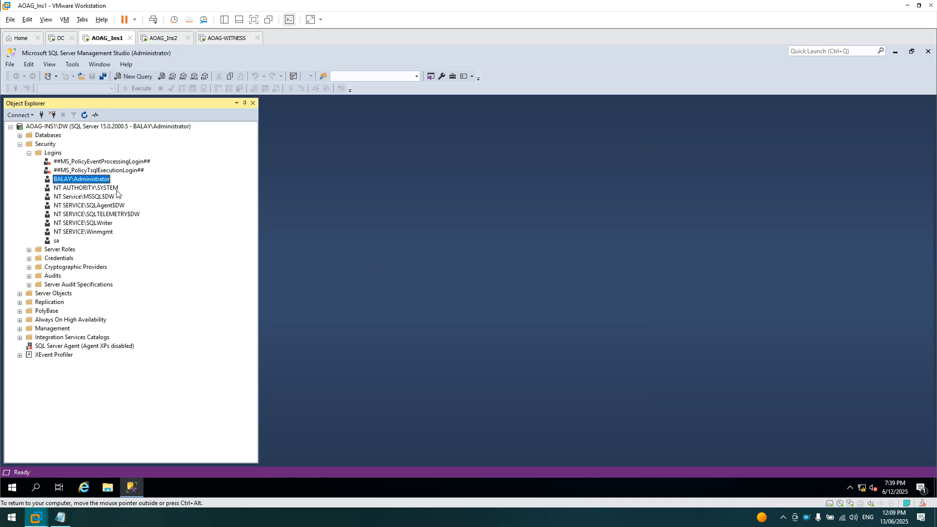
{"action": "left_click", "coordinate": [30, 153]}
{"action": "left_click", "coordinate": [19, 145]}
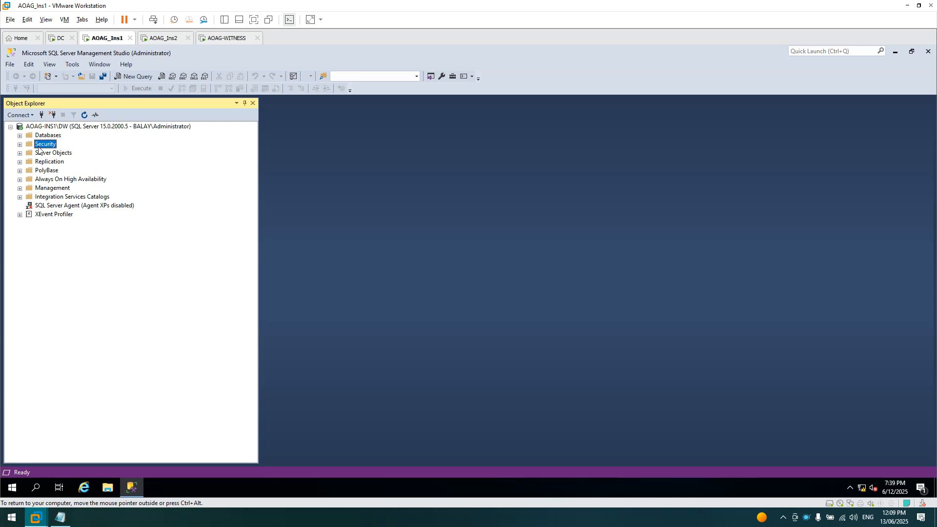
{"action": "left_click", "coordinate": [20, 179]}
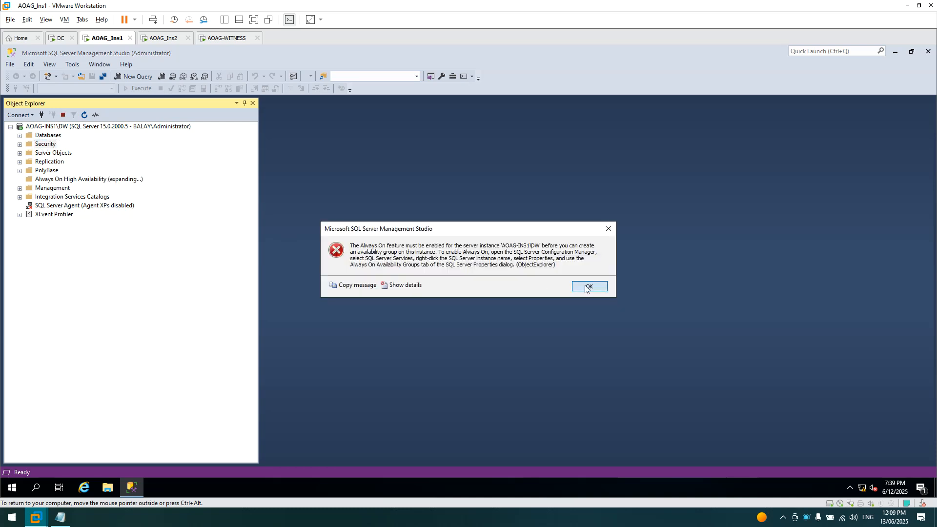
{"action": "left_click", "coordinate": [586, 289]}
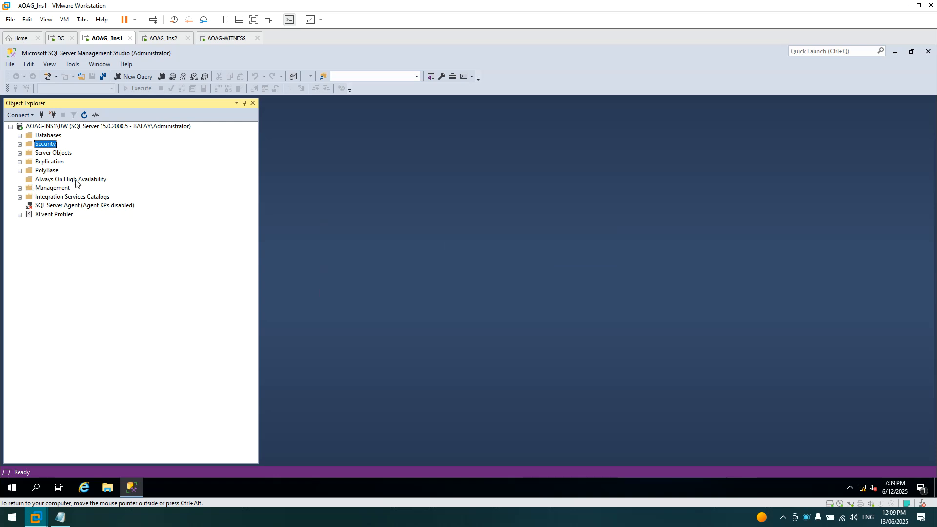
- Create a new database named TEST_DATABASE on AOAG-INS1\DW
{"action": "left_click", "coordinate": [25, 135]}
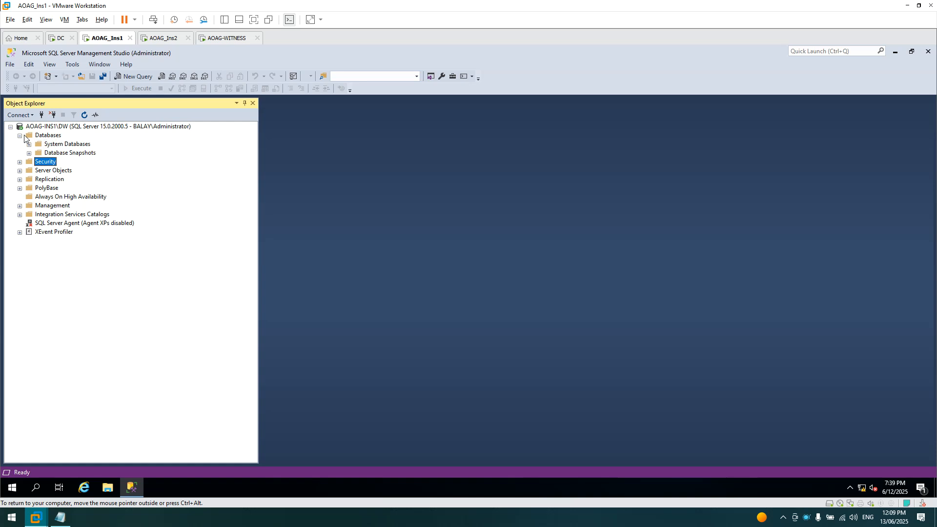
{"action": "right_click", "coordinate": [43, 137]}
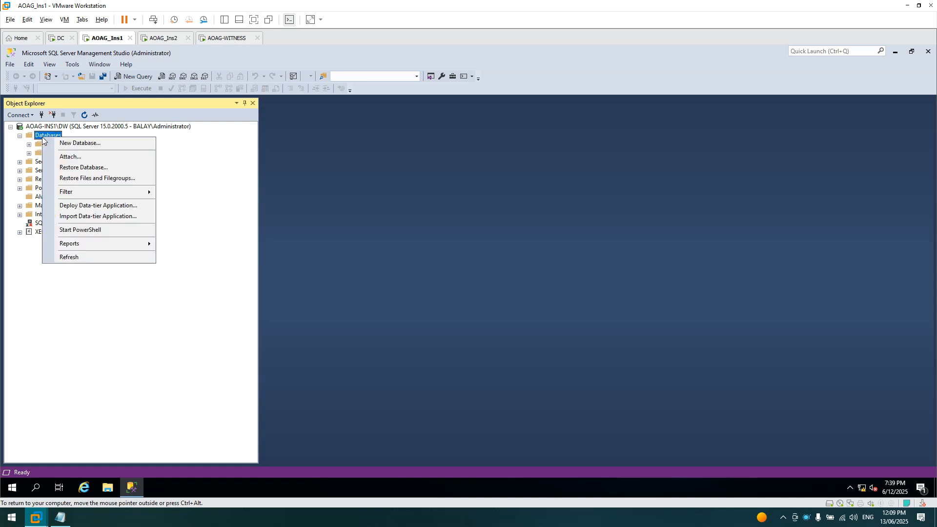
{"action": "left_click", "coordinate": [49, 143]}
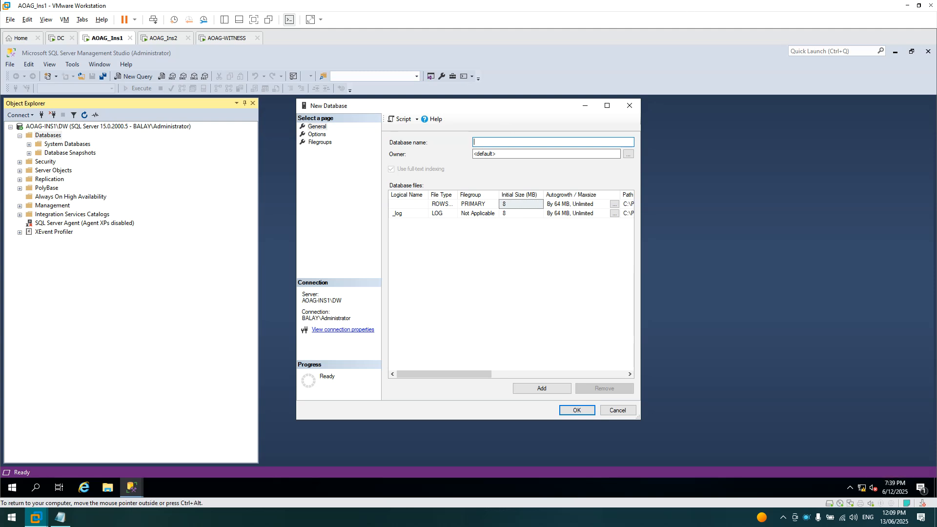
{"action": "type", "text": "TEST_DATABASE"}
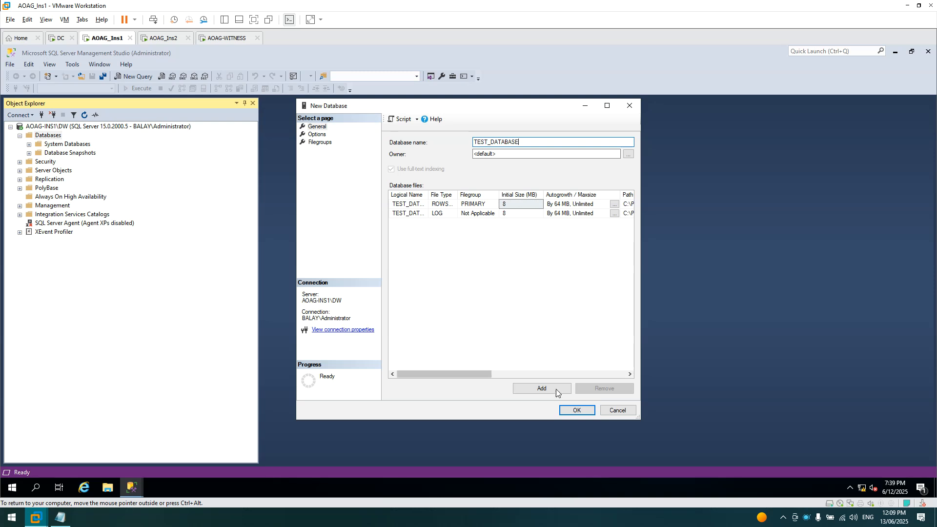
{"action": "left_click", "coordinate": [575, 411]}
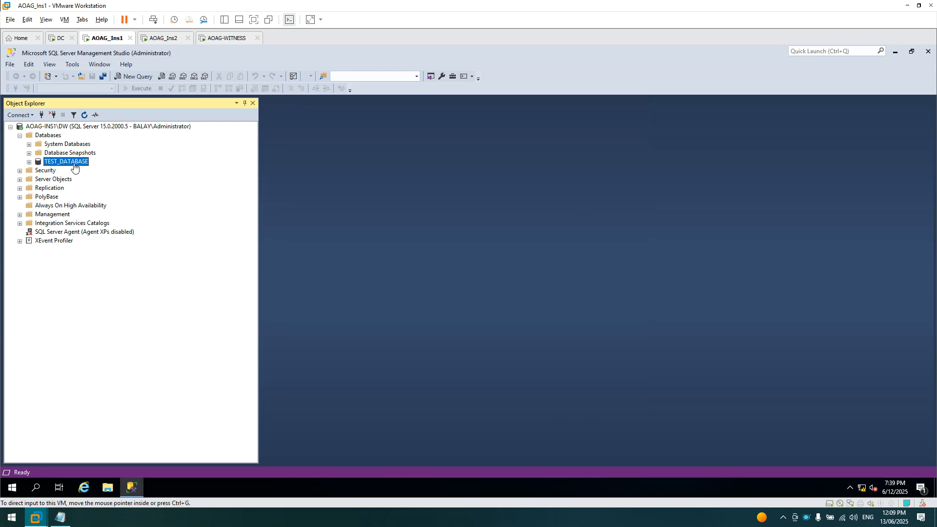
- Expand TEST_DATABASE and its Tables folder, bringing up the Tables context menu
{"action": "left_click", "coordinate": [29, 162]}
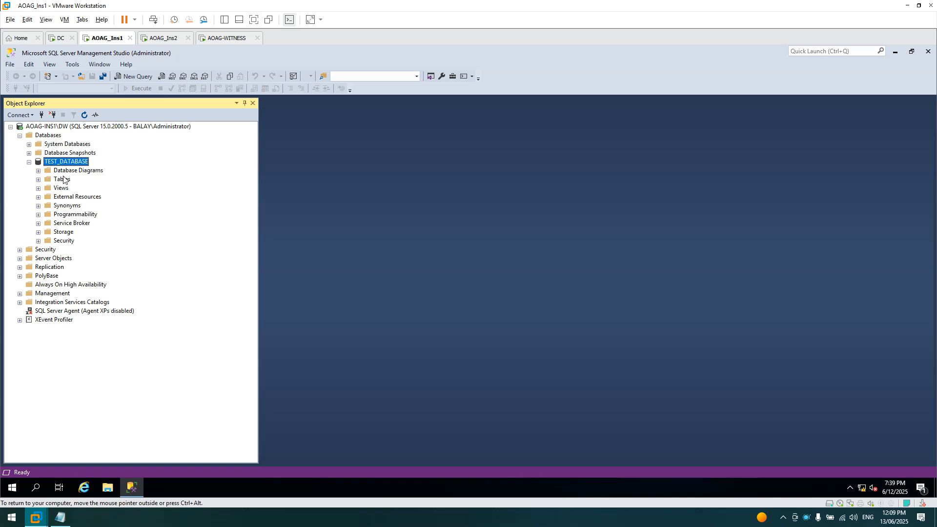
{"action": "left_click", "coordinate": [39, 179]}
{"action": "right_click", "coordinate": [62, 182]}
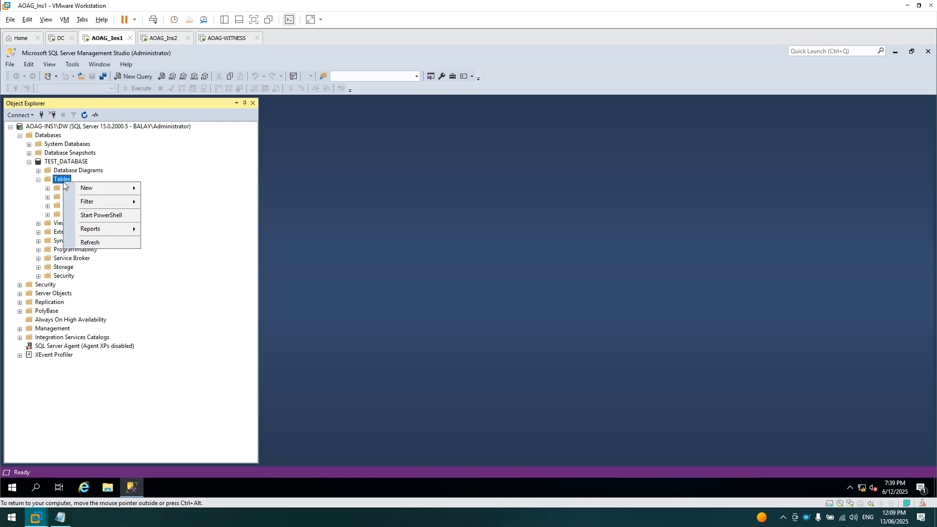
- Start a new table design with an ID int column, then Name and Address nvarchar(50)
{"action": "mouse_move", "coordinate": [104, 188]}
{"action": "left_click", "coordinate": [171, 190]}
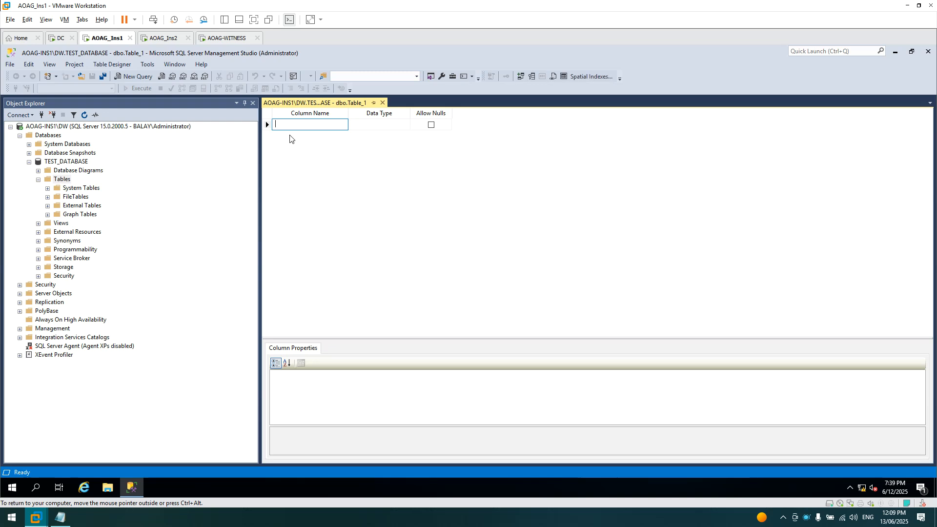
{"action": "key", "text": "Tab"}
{"action": "type", "text": "int"}
{"action": "key", "text": "Tab"}
{"action": "key", "text": "Tab"}
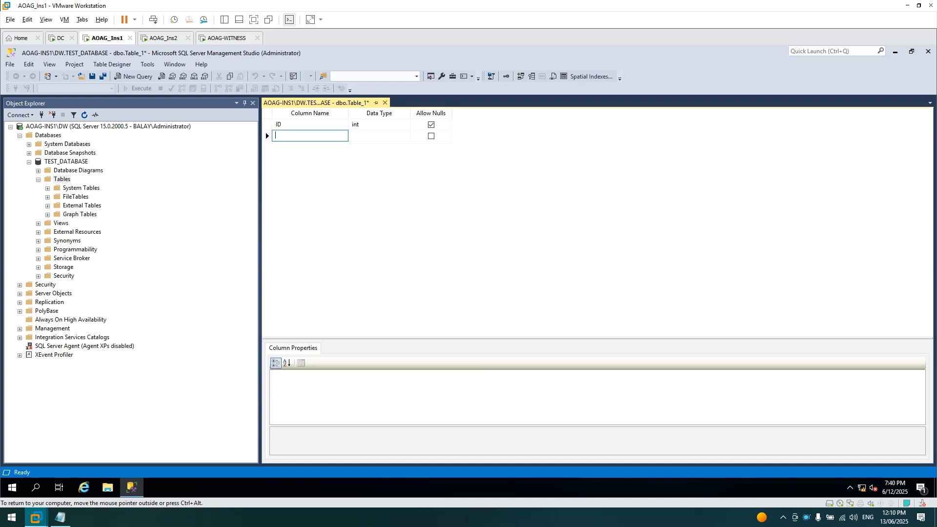
{"action": "type", "text": "Name"}
{"action": "key", "text": "Tab"}
{"action": "key", "text": "Tab"}
{"action": "key", "text": "Tab"}
{"action": "type", "text": "s"}
{"action": "key", "text": "Tab"}
{"action": "type", "text": "nvarchar(50)"}
{"action": "key", "text": "Tab"}
{"action": "key", "text": "Tab"}
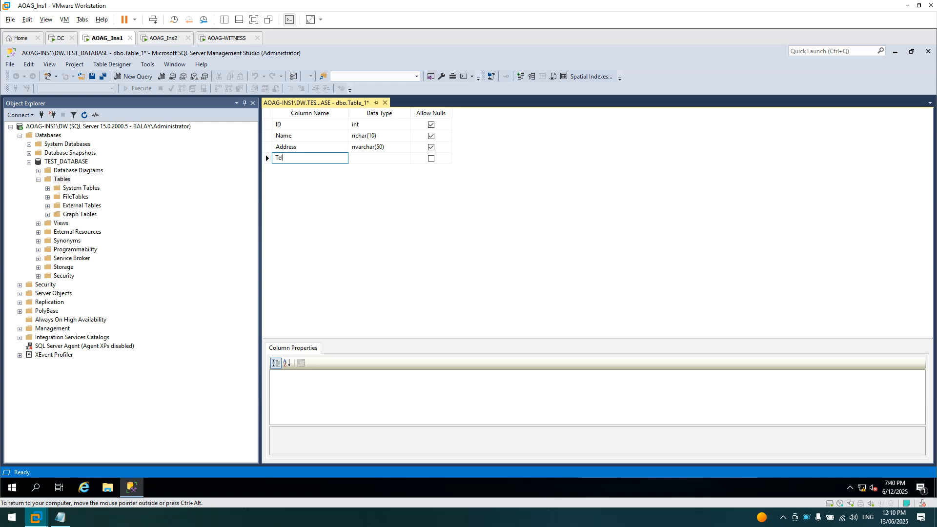
- Add a TelNo int column and a ContactPerson nvarchar(50) column
{"action": "key", "text": "Tab"}
{"action": "type", "text": "int"}
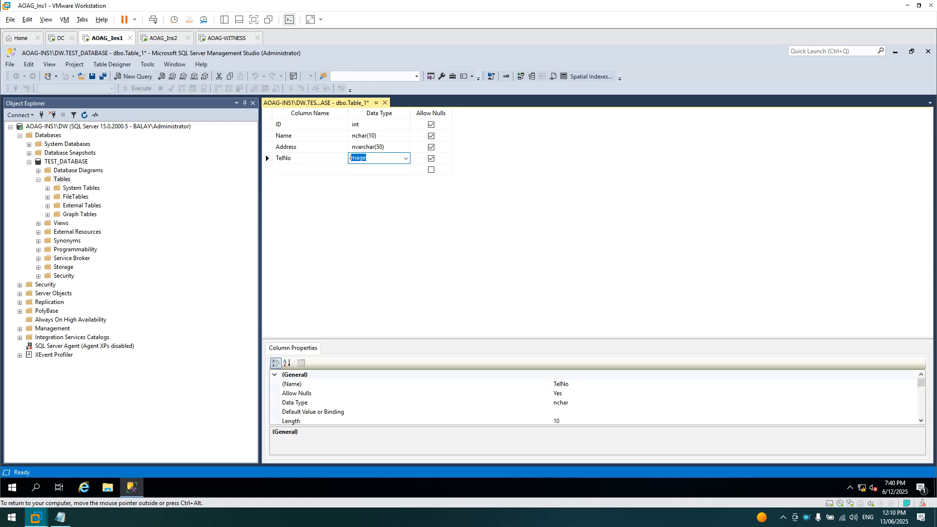
{"action": "key", "text": "Tab"}
{"action": "key", "text": "Tab"}
{"action": "type", "text": "C"}
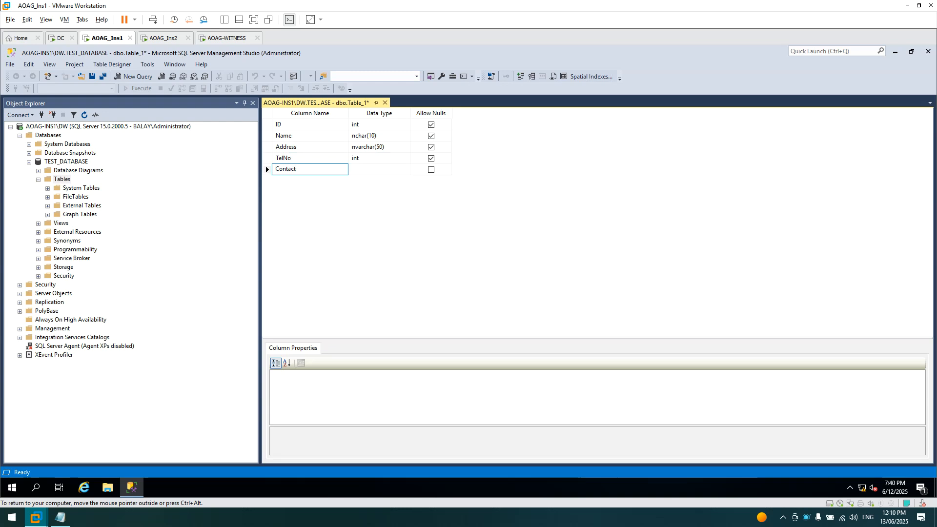
{"action": "type", "text": "ontactPerson"}
{"action": "key", "text": "Tab"}
{"action": "type", "text": "nvarchar(50)"}
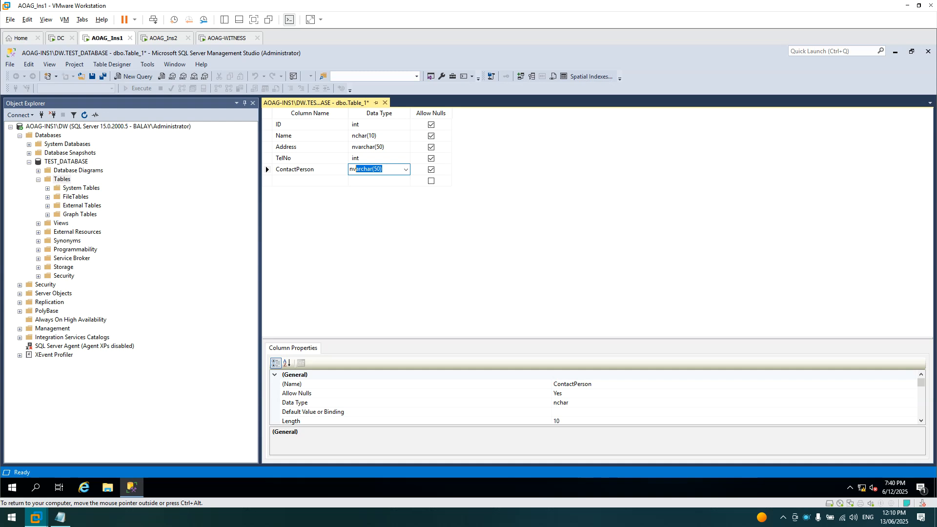
{"action": "key", "text": "Tab"}
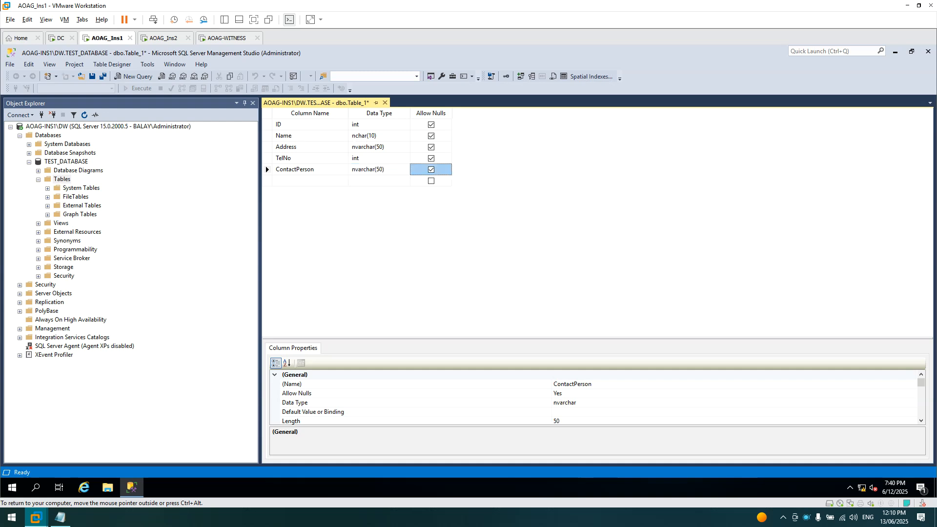
- Correct the Name column's data type to nvarchar(50)
{"action": "left_click", "coordinate": [354, 136]}
{"action": "type", "text": "va"}
{"action": "key", "text": "BackSpace"}
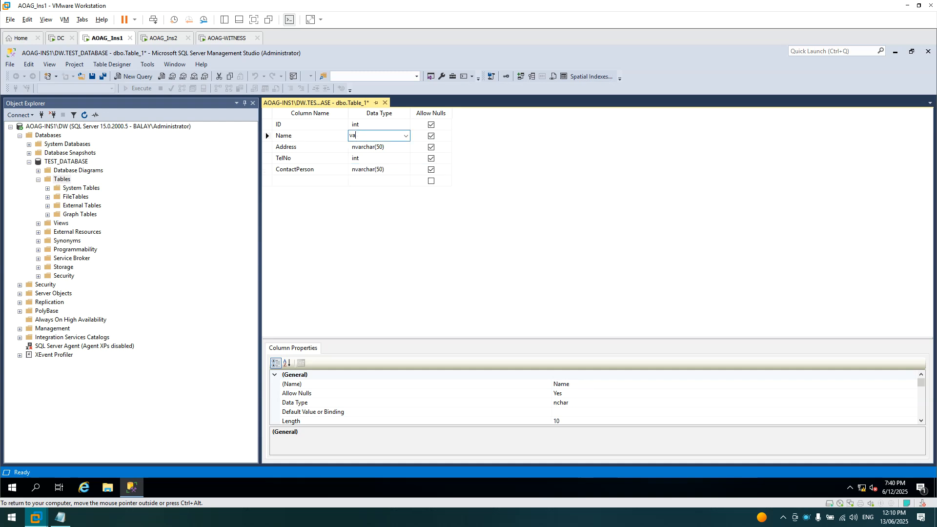
{"action": "type", "text": "nvarchar(50"}
{"action": "key", "text": "Tab"}
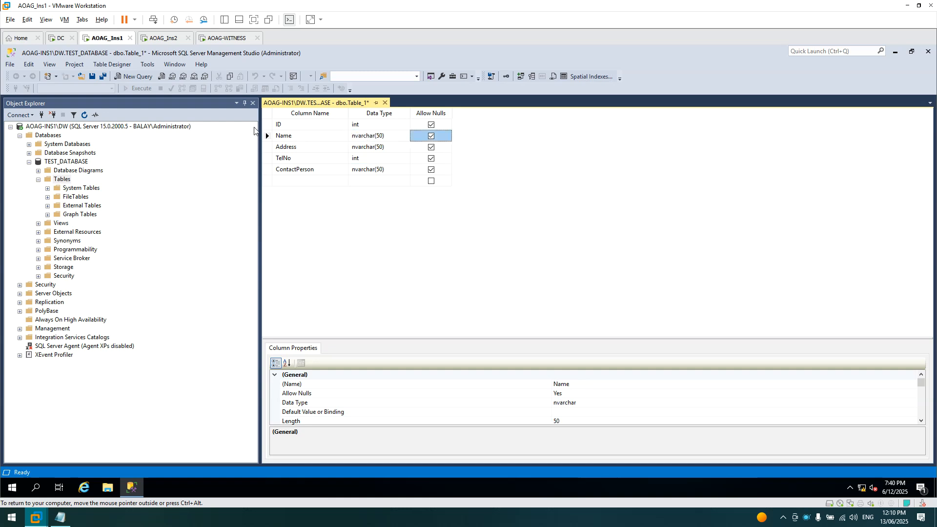
- Make ID the primary key and set its Identity Specification Is Identity to Yes
{"action": "right_click", "coordinate": [266, 125]}
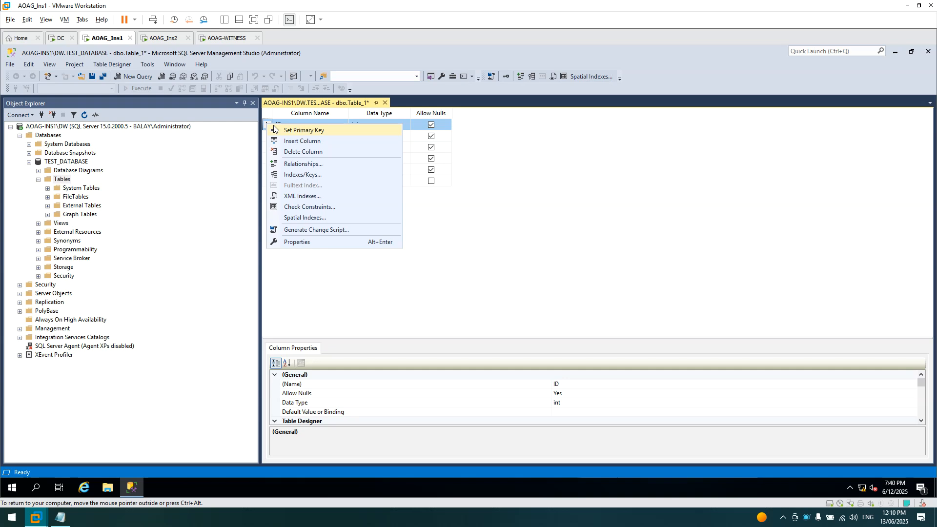
{"action": "left_click", "coordinate": [273, 130]}
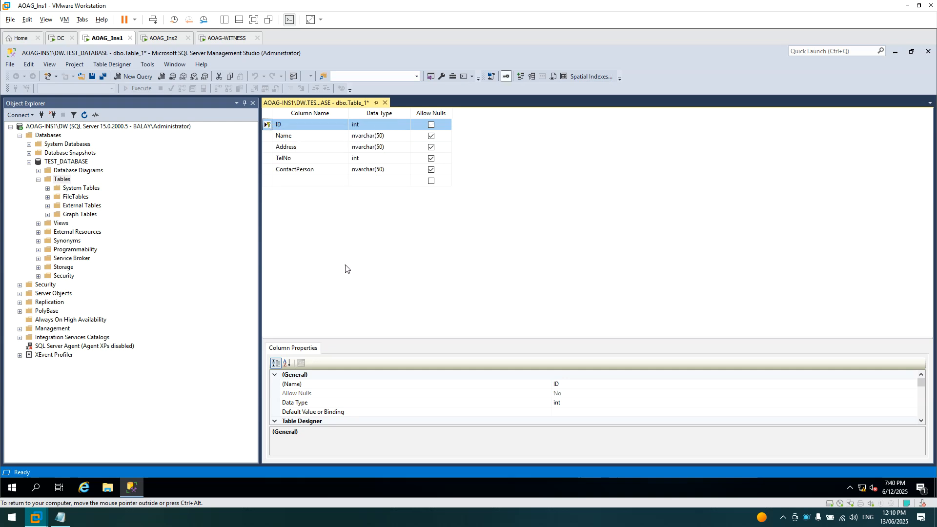
{"action": "left_click_drag", "start_coordinate": [344, 338], "coordinate": [360, 207]}
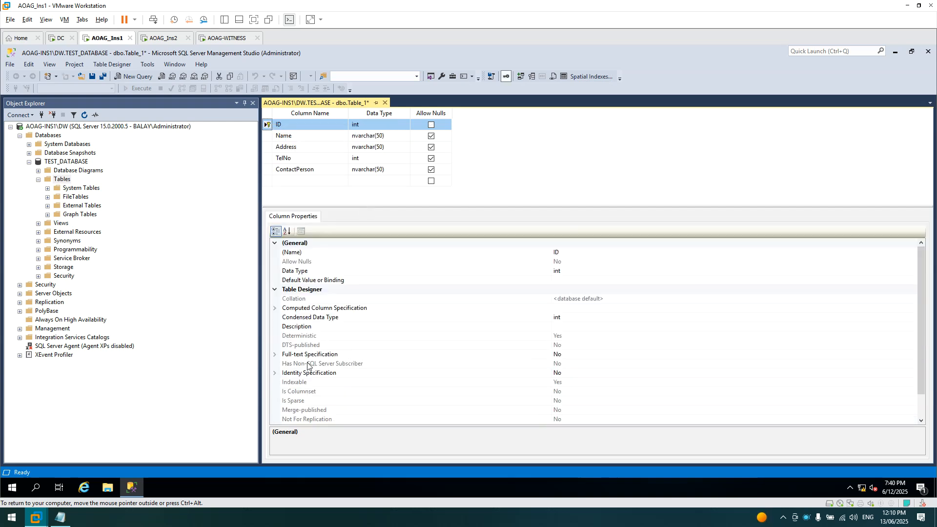
{"action": "left_click", "coordinate": [278, 375]}
{"action": "left_click", "coordinate": [277, 374]}
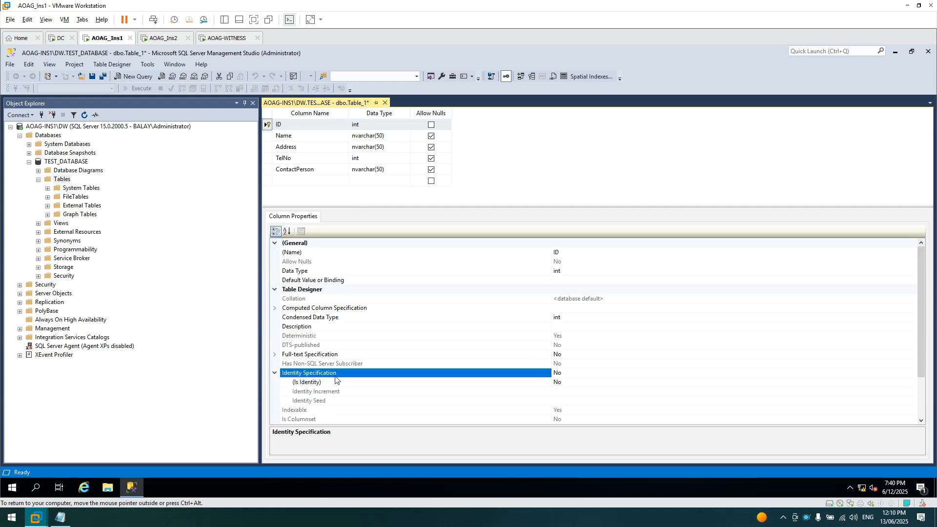
{"action": "double_click", "coordinate": [568, 383]}
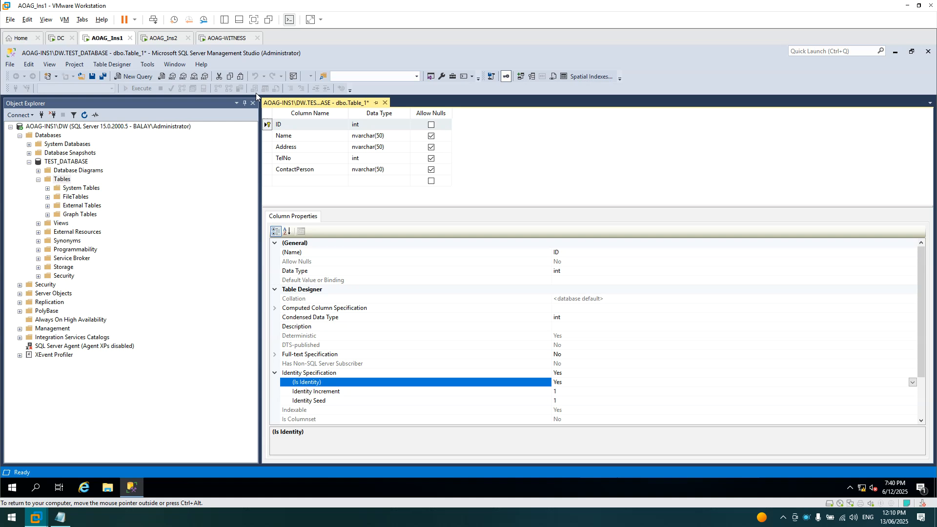
- Save the table as Table_1, refresh, and open dbo.Table_1 with Edit Top 200 Rows
{"action": "left_click", "coordinate": [93, 76]}
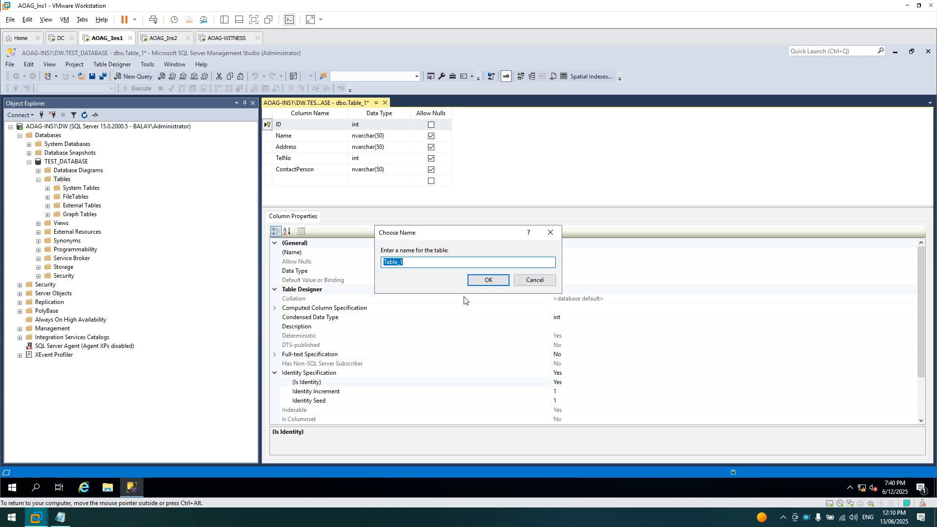
{"action": "left_click", "coordinate": [488, 280]}
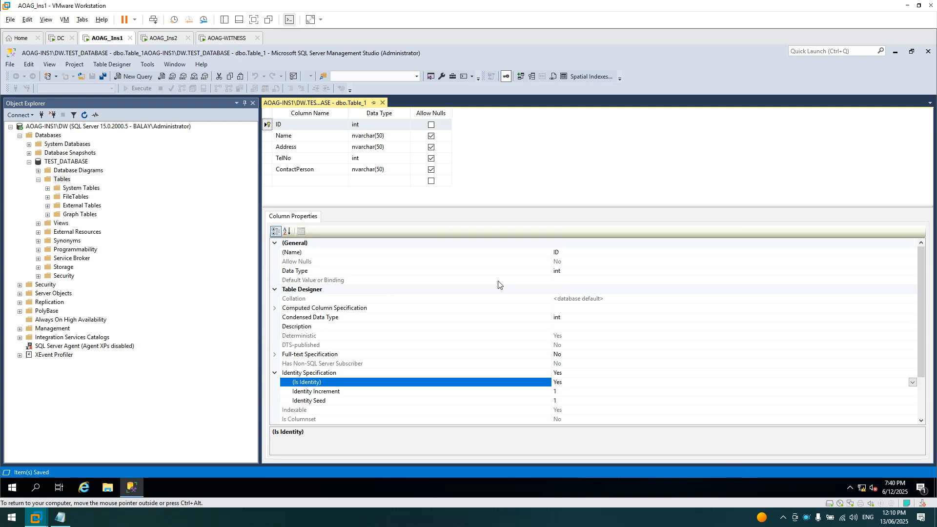
{"action": "left_click", "coordinate": [382, 103]}
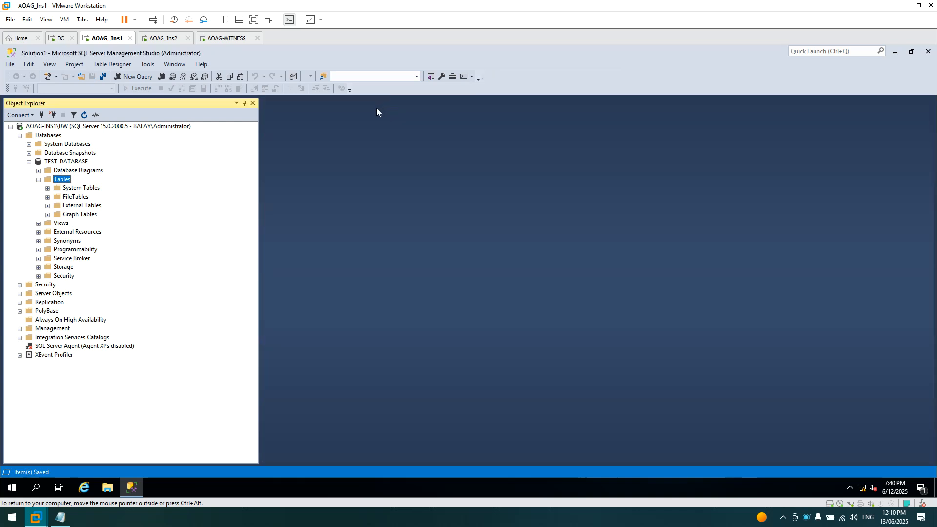
{"action": "left_click", "coordinate": [83, 115]}
{"action": "right_click", "coordinate": [76, 223]}
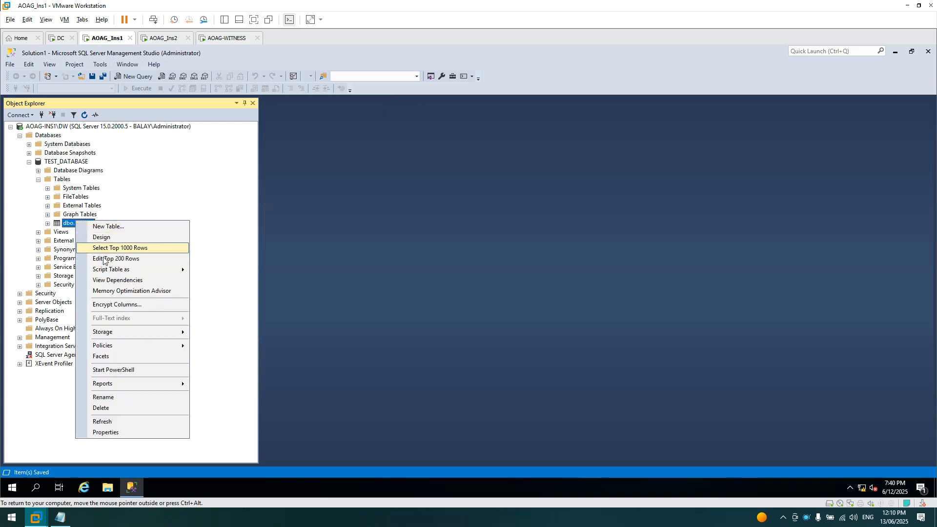
{"action": "left_click", "coordinate": [105, 259]}
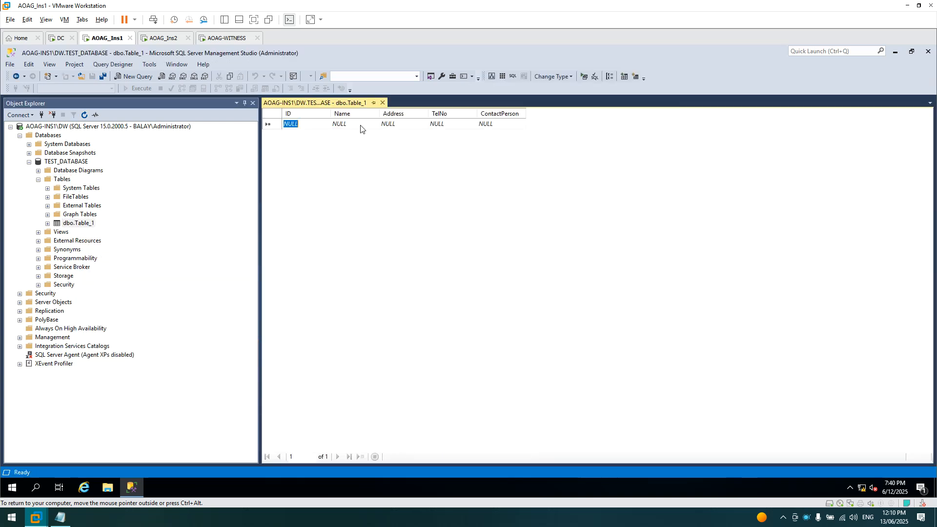
- Fill the first row with Name aaaaa, Address aaaa, TelNo 11111, ContactPerson aaaa
{"action": "left_click", "coordinate": [354, 125]}
{"action": "type", "text": "aaaaa"}
{"action": "left_click", "coordinate": [392, 128]}
{"action": "type", "text": "sss"}
{"action": "key", "text": "shift+Home"}
{"action": "type", "text": "aaaa"}
{"action": "left_click", "coordinate": [432, 125]}
{"action": "type", "text": "11111"}
{"action": "key", "text": "Tab"}
{"action": "type", "text": "aaaa"}
- Add a second row with Name bbbbb, Address bbbb, TelNo 22, then close the edit grid
{"action": "left_click", "coordinate": [341, 137]}
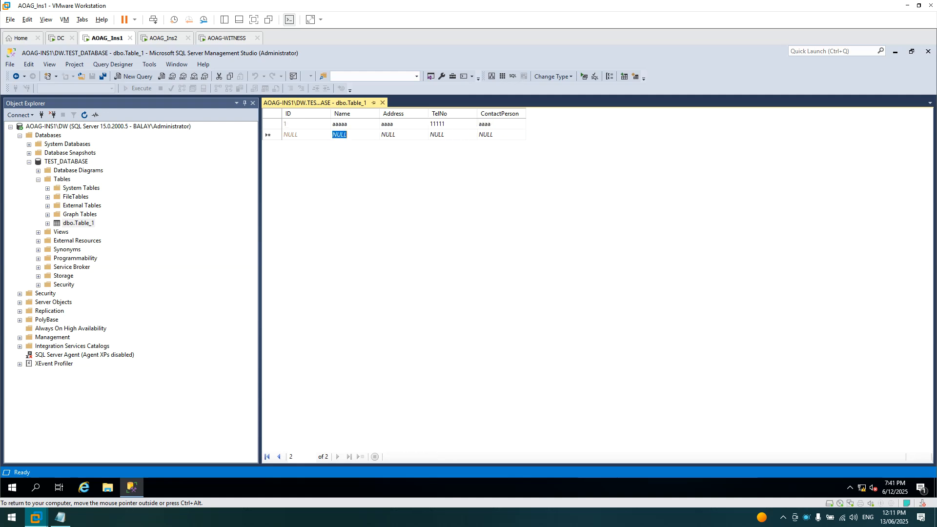
{"action": "type", "text": "bbbbb"}
{"action": "key", "text": "Tab"}
{"action": "type", "text": "bbbb"}
{"action": "key", "text": "Tab"}
{"action": "type", "text": "22"}
{"action": "key", "text": "Tab"}
{"action": "type", "text": "bbbb"}
{"action": "key", "text": "Return"}
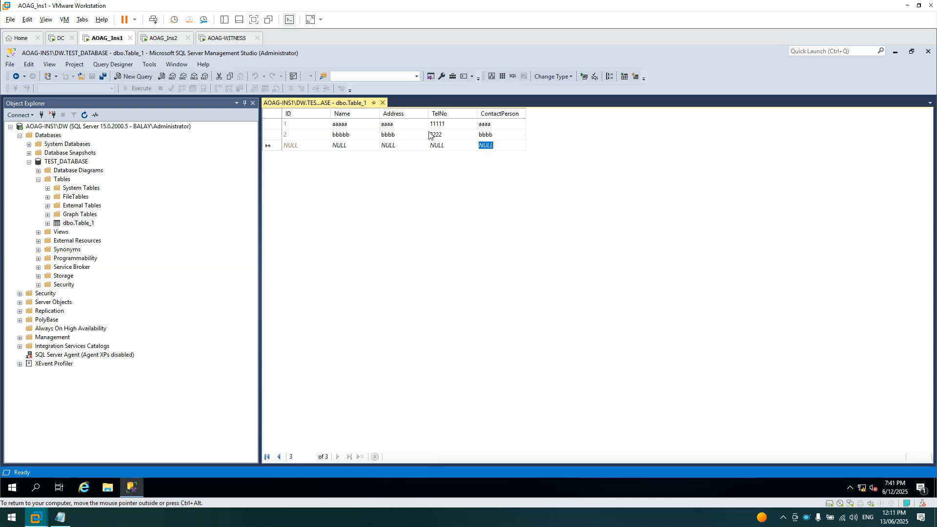
{"action": "left_click", "coordinate": [382, 103]}
{"action": "left_click", "coordinate": [59, 164]}
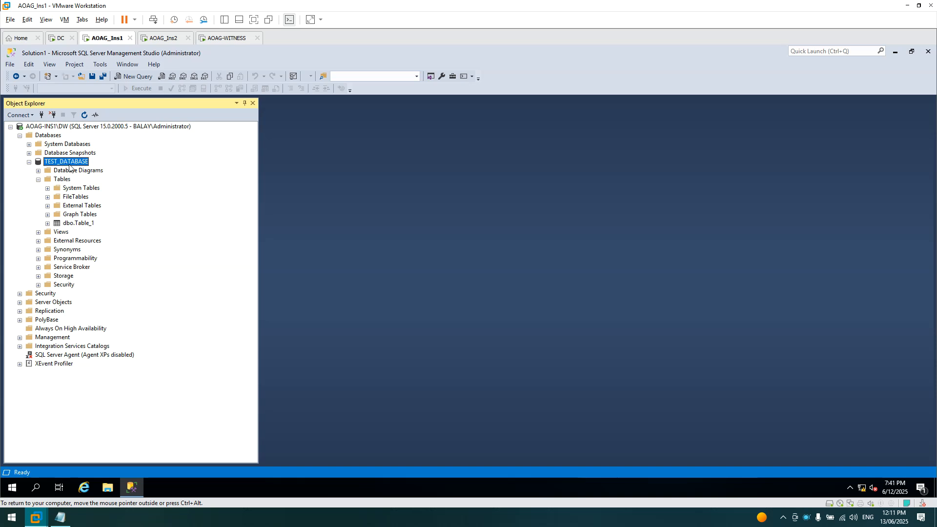
- Open the Back Up dialog for TEST_DATABASE and remove its default backup destination
{"action": "right_click", "coordinate": [68, 165]}
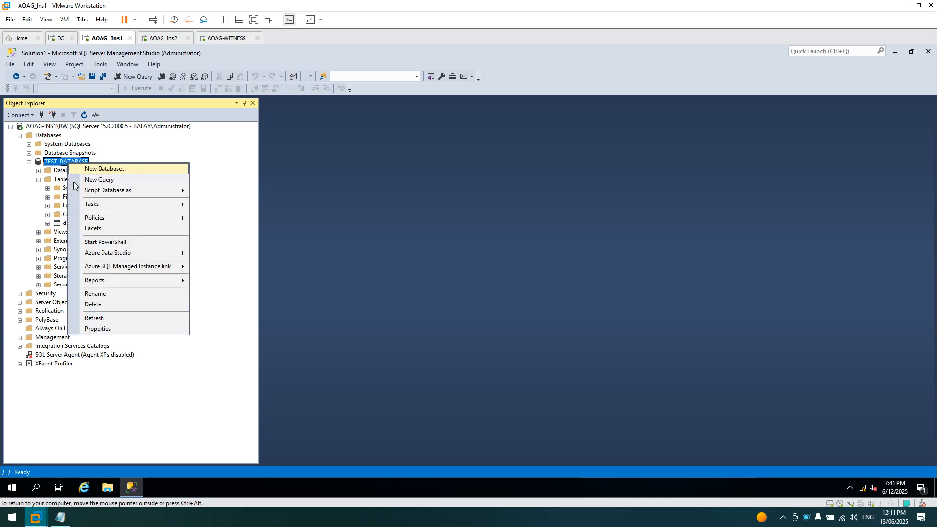
{"action": "mouse_move", "coordinate": [79, 205]}
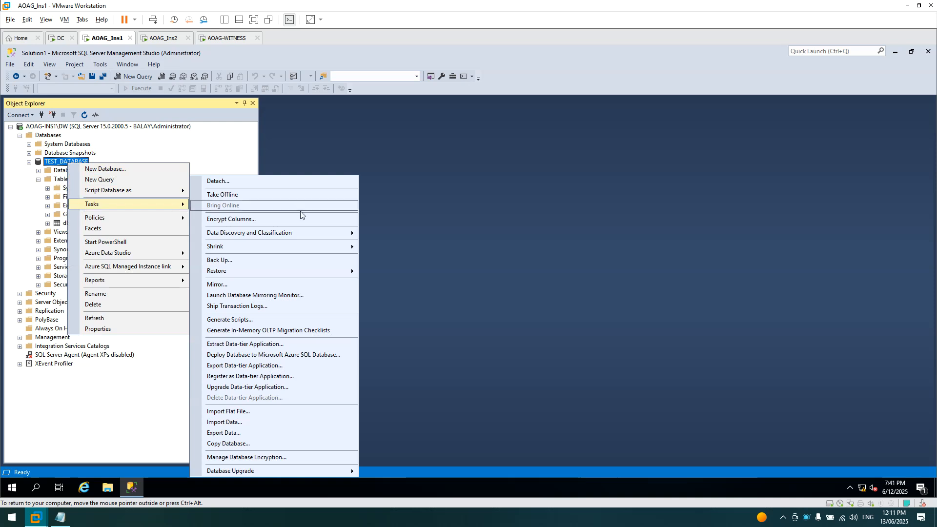
{"action": "left_click", "coordinate": [276, 260]}
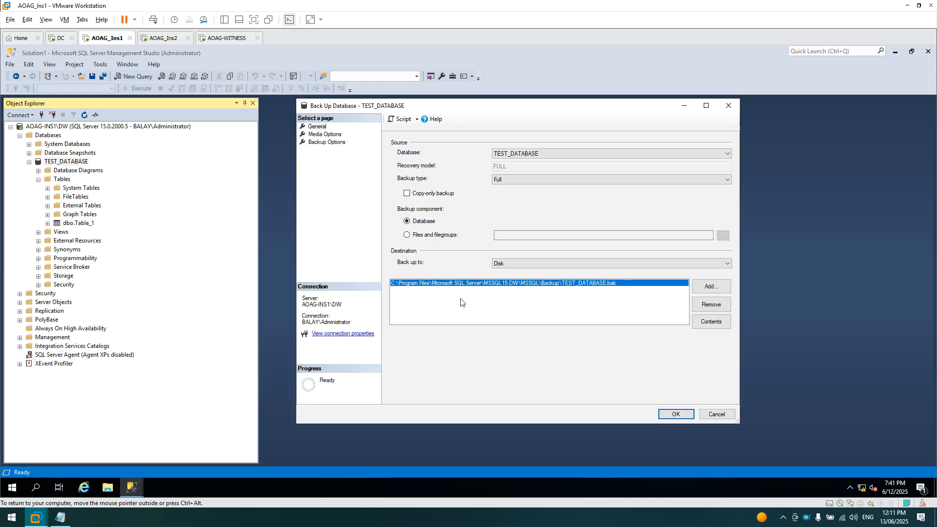
{"action": "left_click", "coordinate": [711, 306]}
- Set backup compression to Compress backup, leave copy-only off, and begin adding a destination
{"action": "left_click", "coordinate": [430, 195]}
{"action": "left_click", "coordinate": [430, 192]}
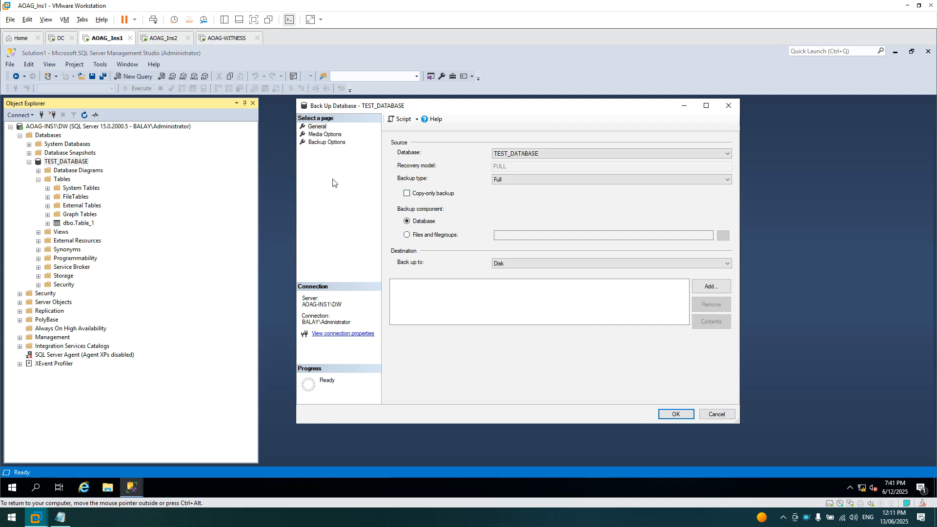
{"action": "left_click", "coordinate": [315, 135]}
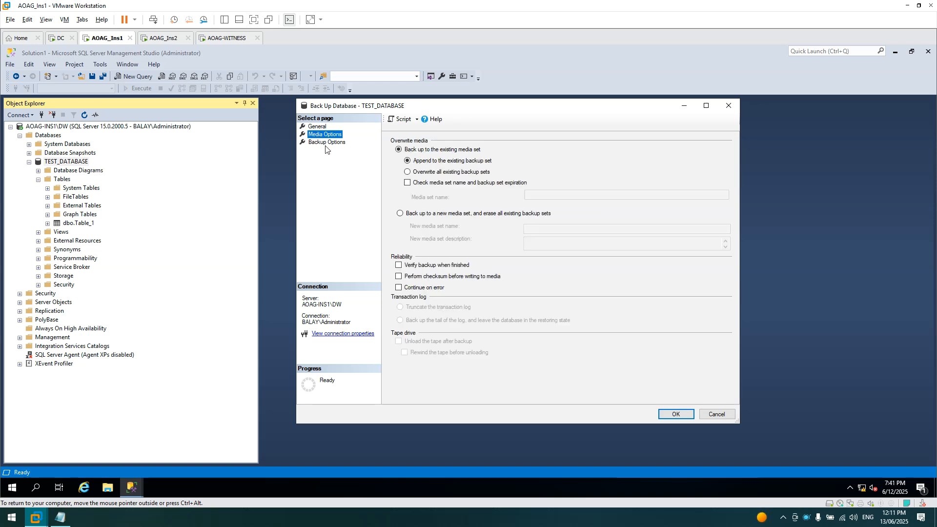
{"action": "left_click", "coordinate": [326, 143]}
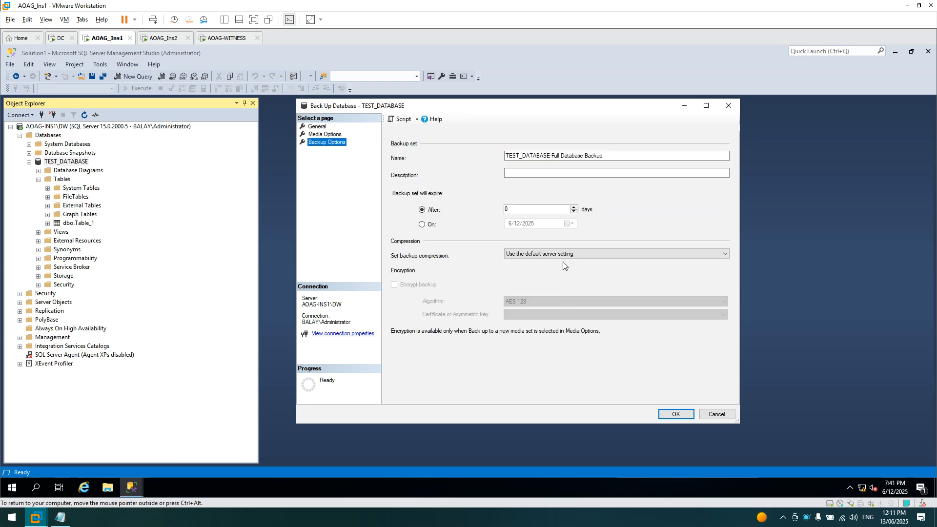
{"action": "left_click", "coordinate": [563, 254]}
{"action": "left_click", "coordinate": [563, 269]}
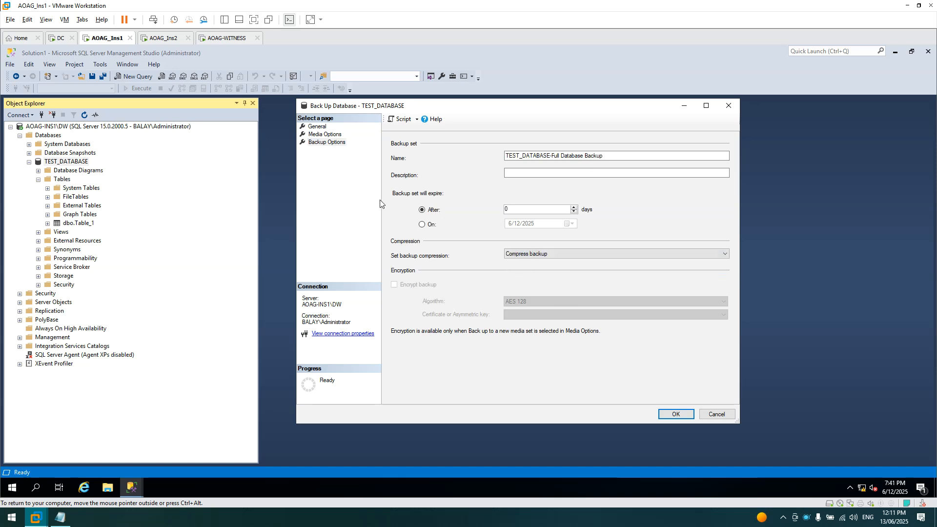
{"action": "left_click", "coordinate": [318, 128]}
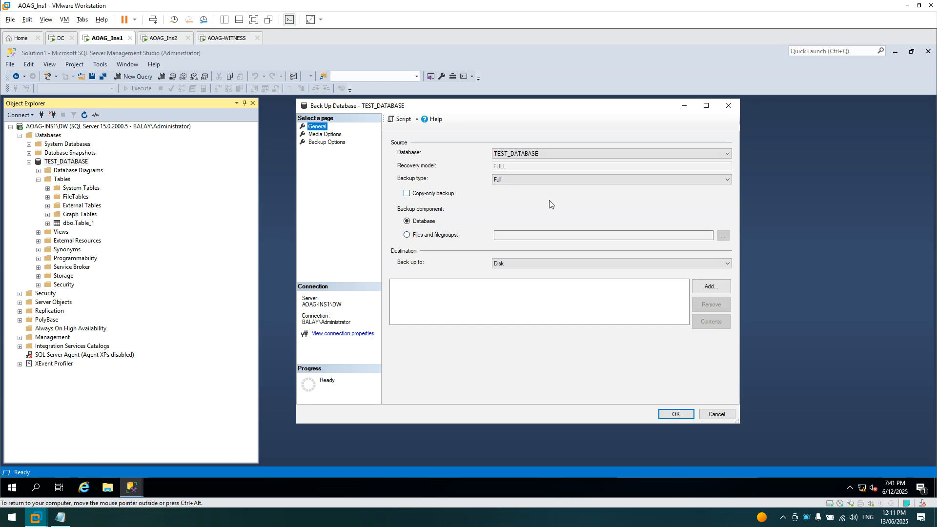
{"action": "left_click", "coordinate": [710, 289]}
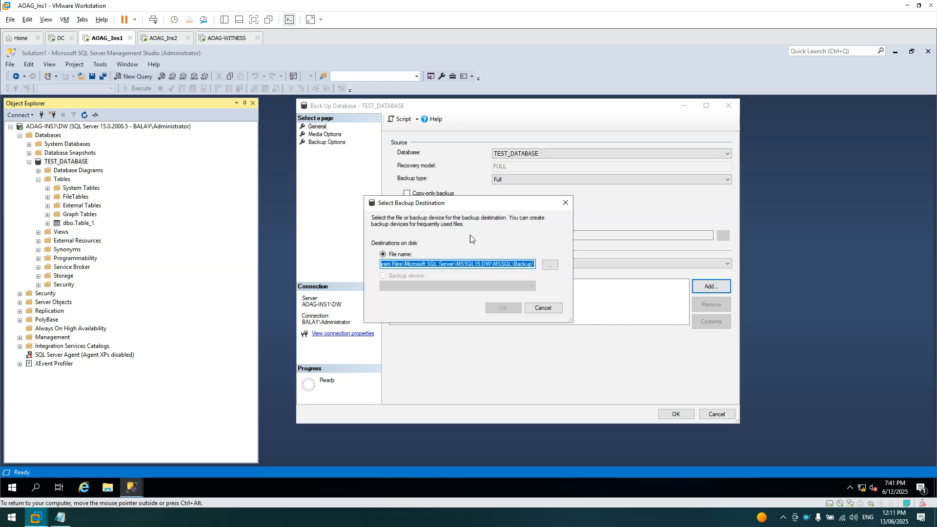
- Set the backup destination to TESTBACKUP.bak in the MSSQL Backup folder
{"action": "left_click", "coordinate": [546, 269]}
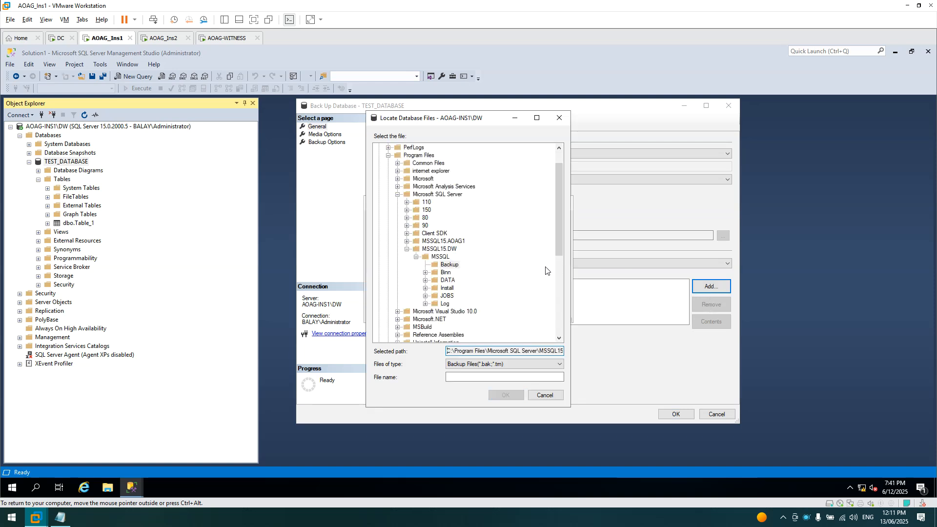
{"action": "scroll", "coordinate": [516, 280], "scroll_direction": "up", "scroll_amount": 1}
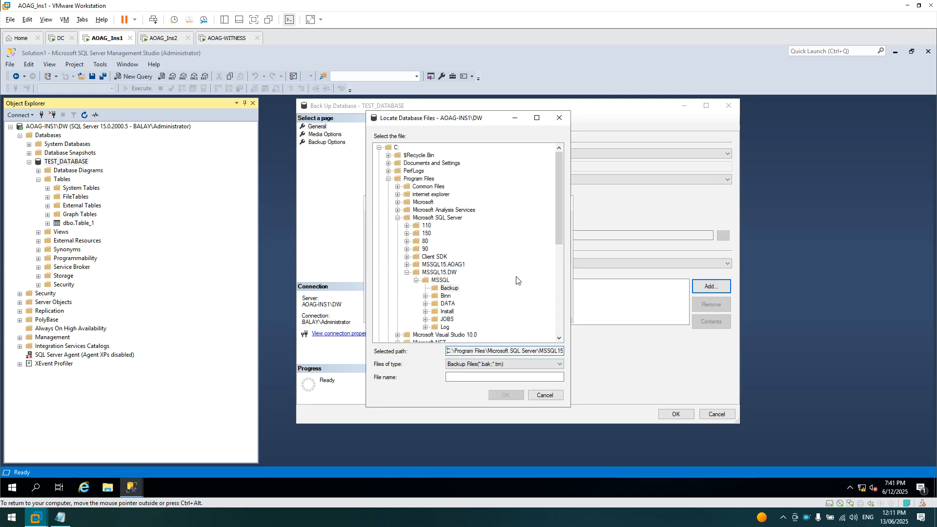
{"action": "scroll", "coordinate": [516, 280], "scroll_direction": "down", "scroll_amount": 2}
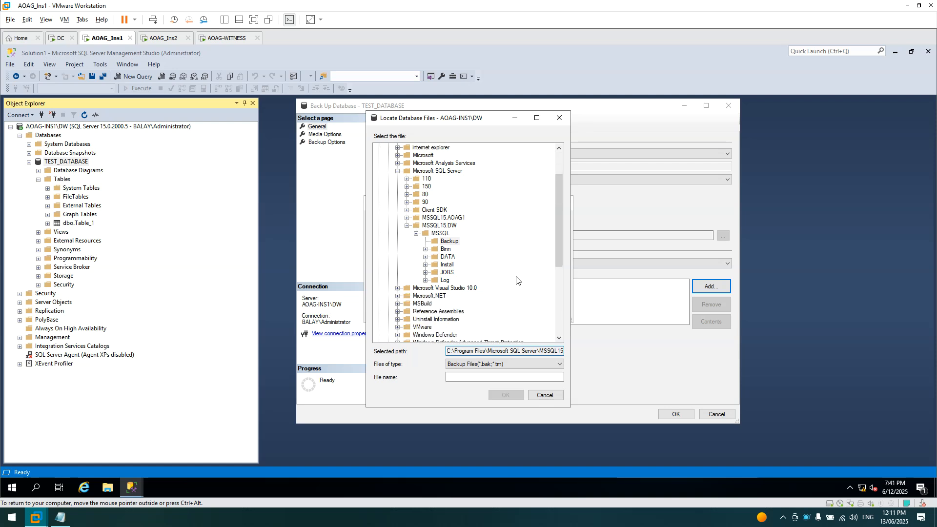
{"action": "left_click", "coordinate": [448, 241]}
{"action": "left_click", "coordinate": [481, 376]}
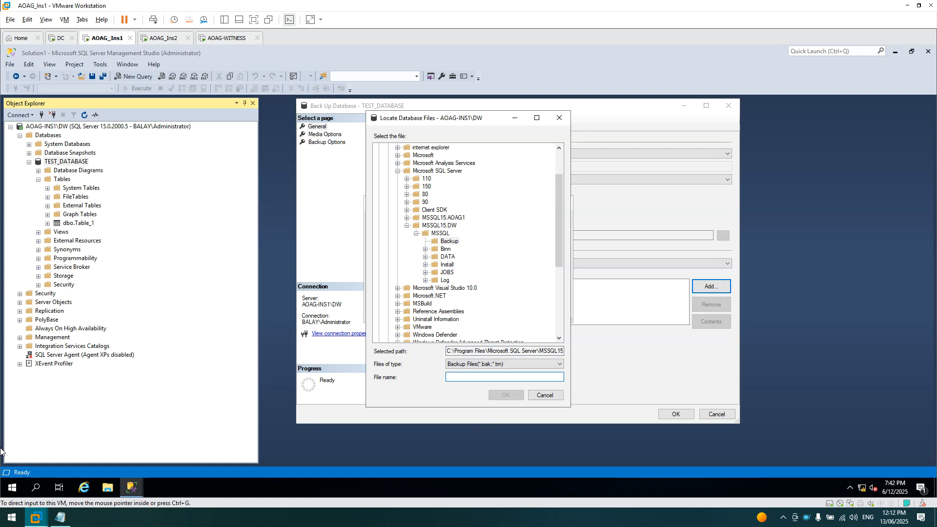
{"action": "type", "text": "TESTBACKUP.bak"}
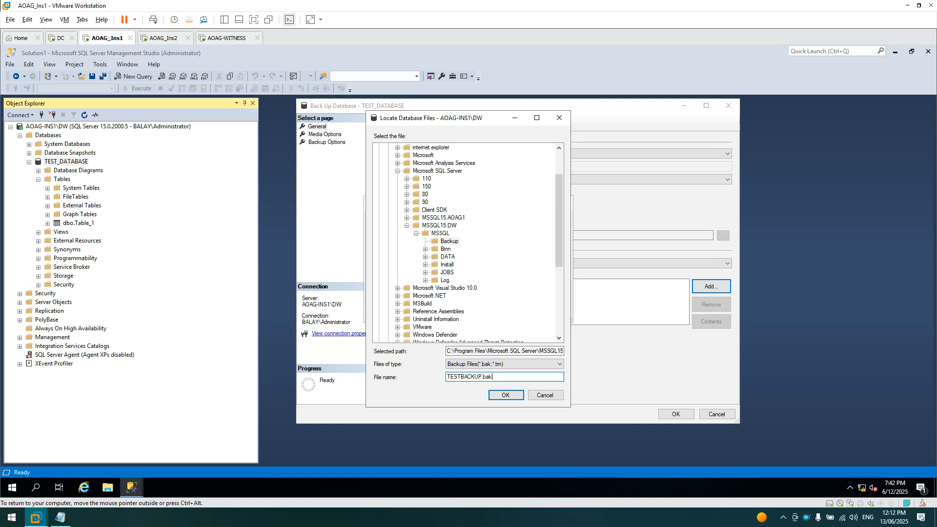
{"action": "left_click", "coordinate": [499, 394]}
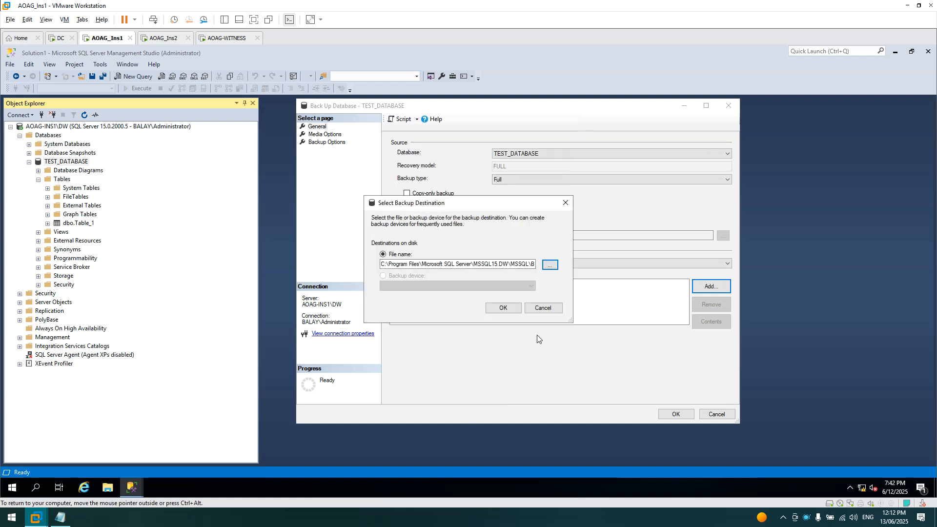
{"action": "left_click", "coordinate": [503, 309]}
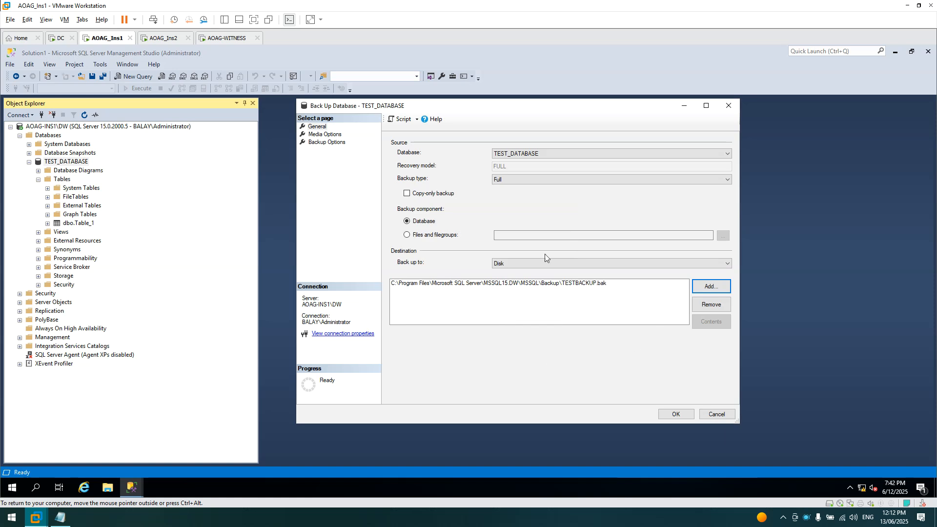
- Turn on Verify backup when finished, run the backup, and dismiss the success message
{"action": "left_click", "coordinate": [326, 135]}
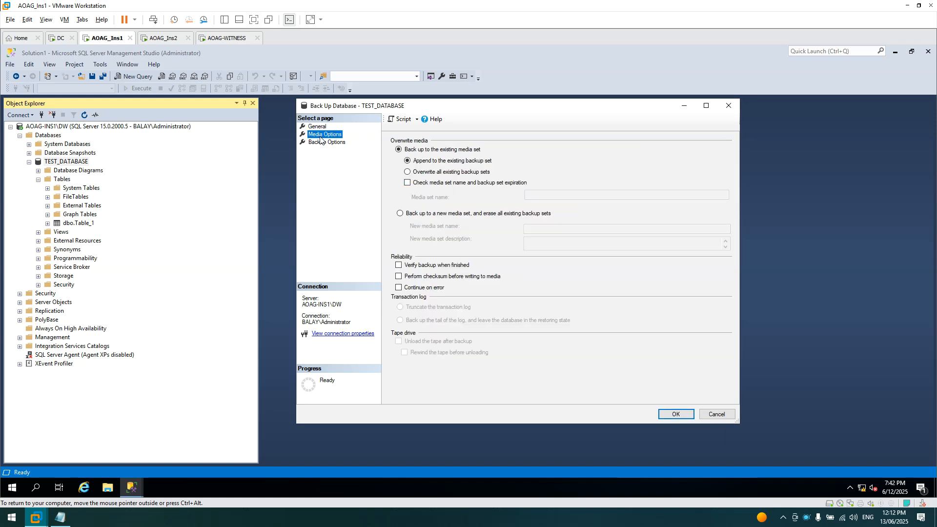
{"action": "left_click", "coordinate": [399, 264]}
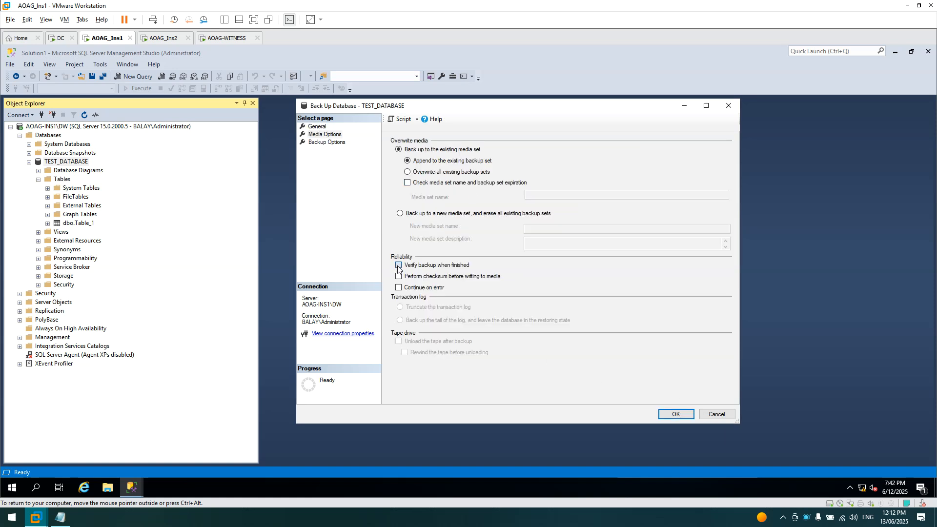
{"action": "left_click", "coordinate": [326, 142]}
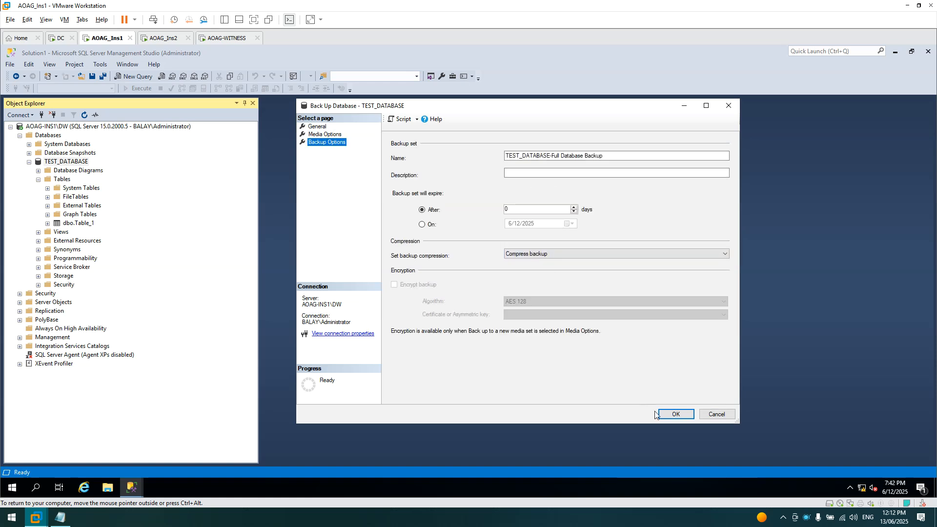
{"action": "left_click", "coordinate": [676, 418]}
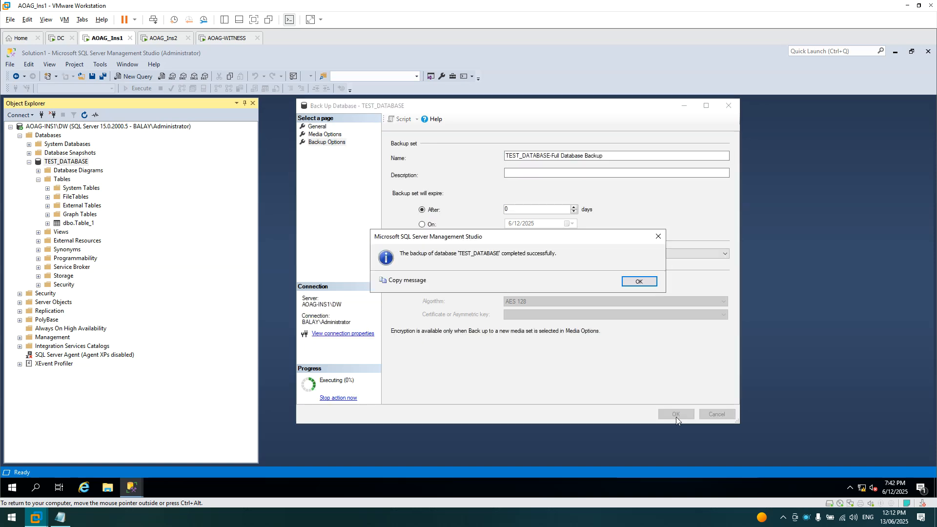
{"action": "left_click", "coordinate": [634, 282]}
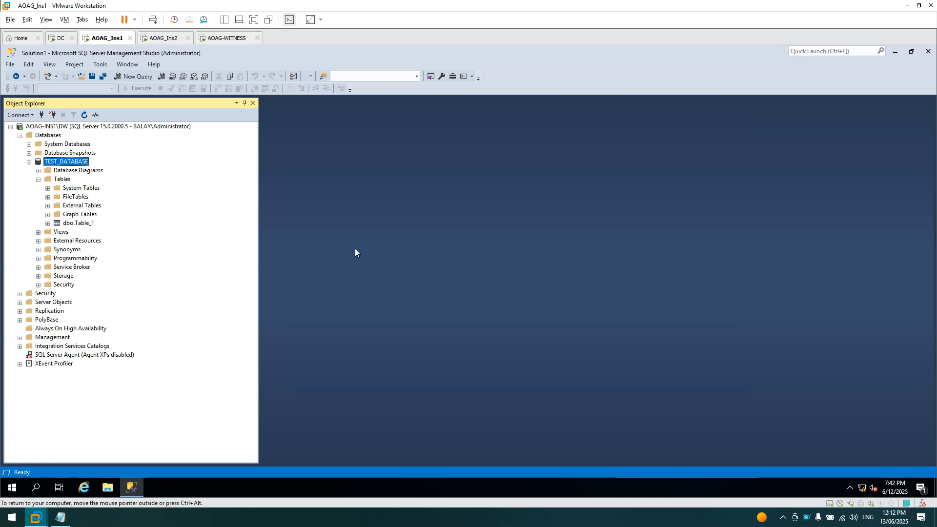
- Collapse the database tree and check the Always On High Availability menu on AOAG_Ins1
{"action": "left_click", "coordinate": [29, 162]}
{"action": "left_click", "coordinate": [20, 136]}
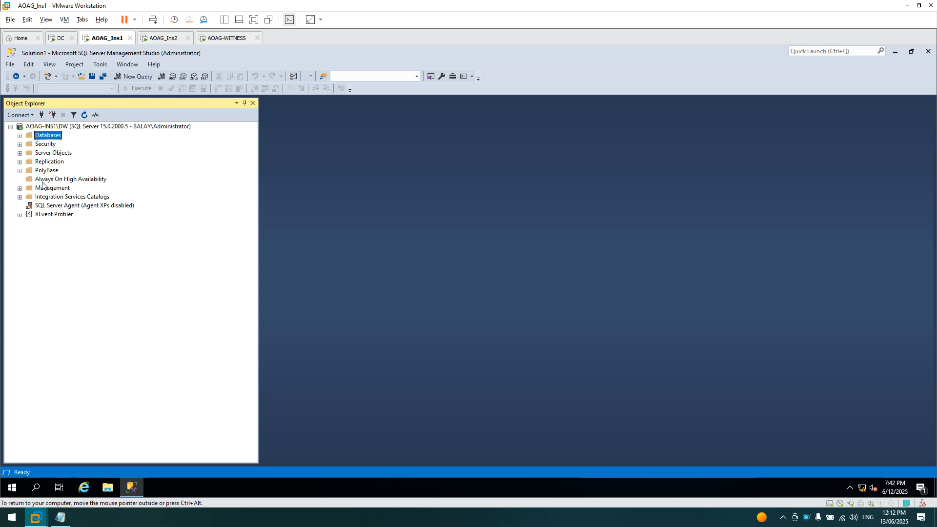
{"action": "right_click", "coordinate": [42, 183]}
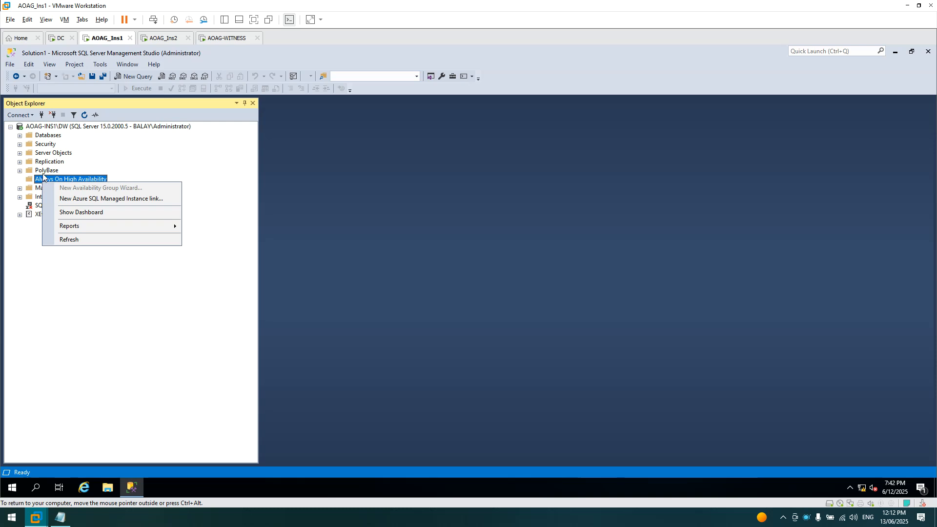
{"action": "key", "text": "Escape"}
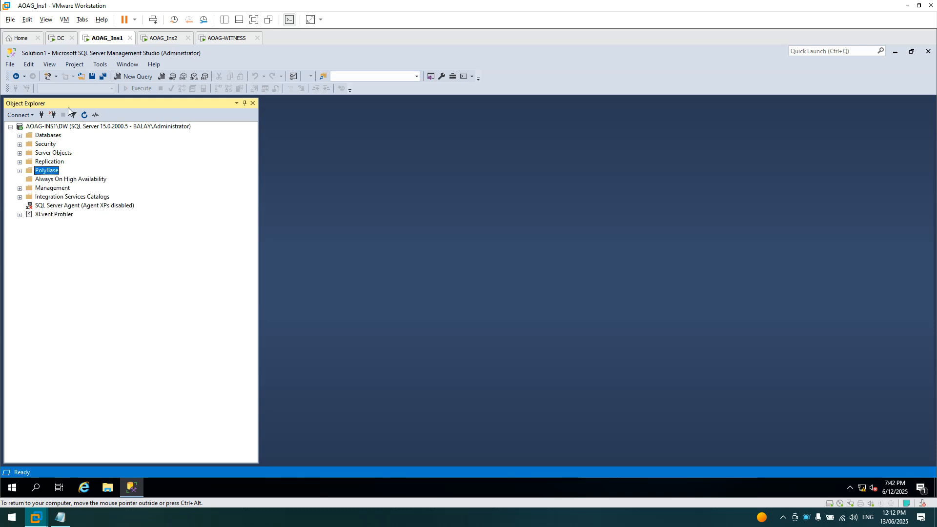
- Check the Always On High Availability menu in Management Studio on AOAG_Ins2
{"action": "left_click", "coordinate": [163, 38]}
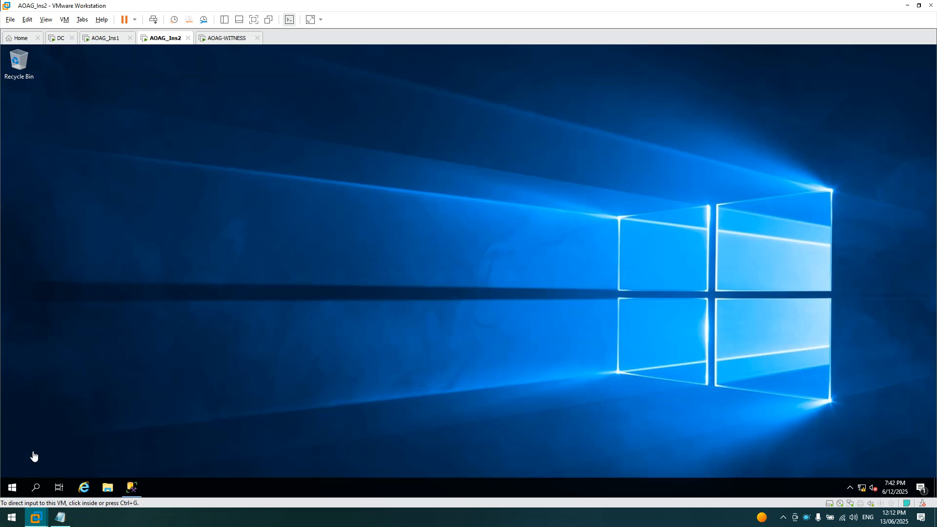
{"action": "left_click", "coordinate": [133, 488]}
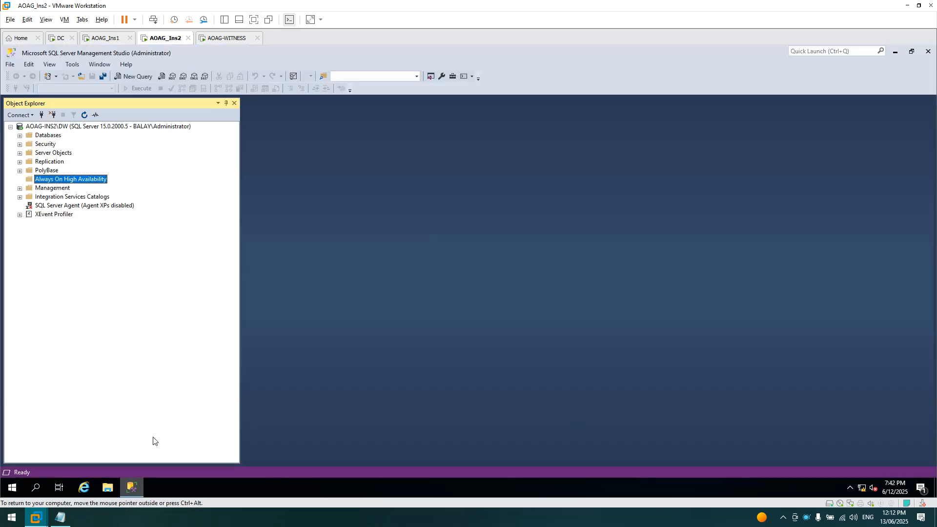
{"action": "right_click", "coordinate": [46, 182]}
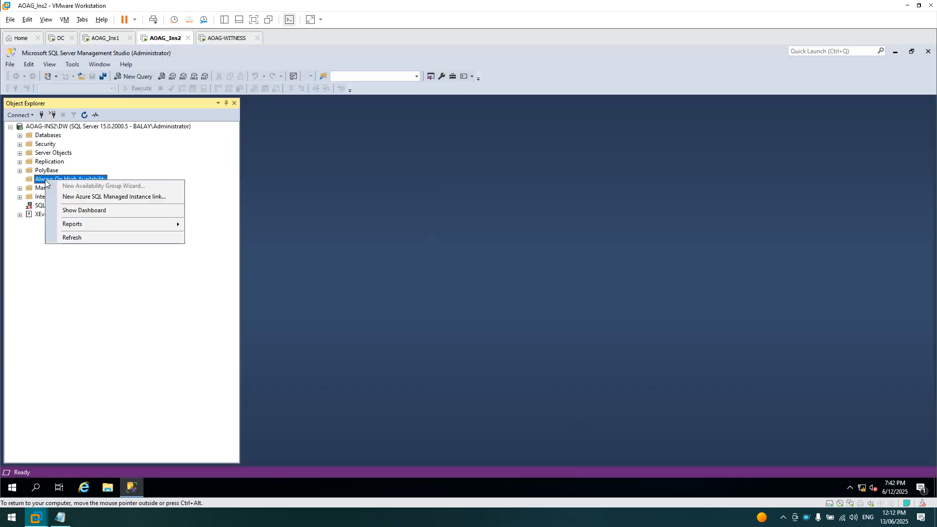
{"action": "left_click", "coordinate": [42, 173]}
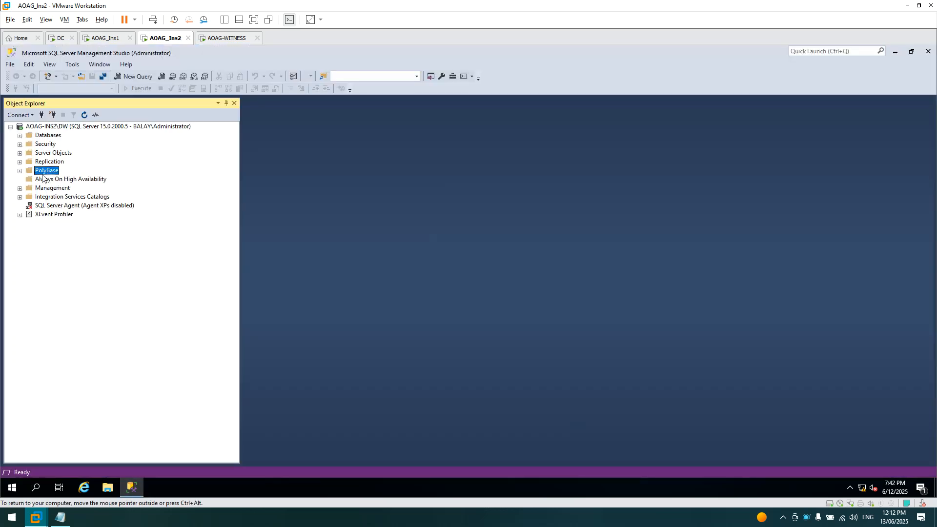
{"action": "left_click", "coordinate": [106, 38]}
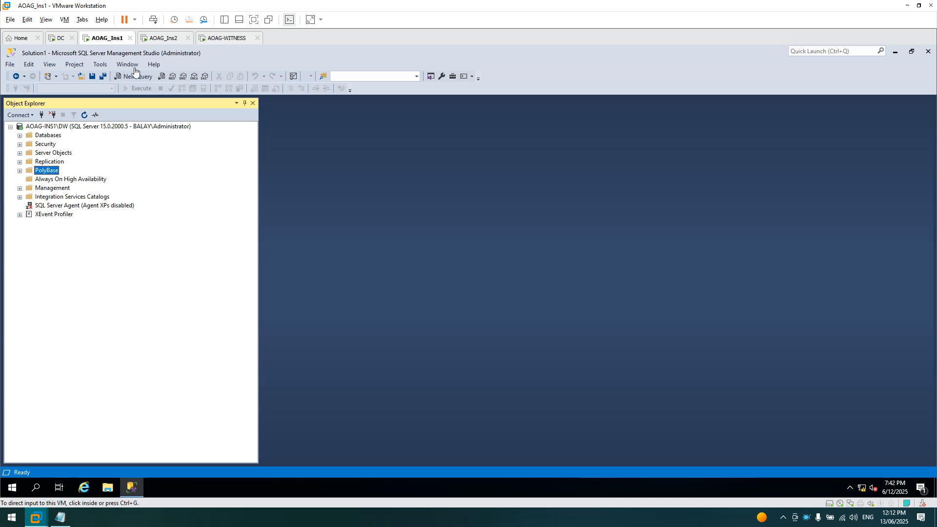
- Close Management Studio on AOAG_Ins1 through its taskbar menu
{"action": "right_click", "coordinate": [807, 518]}
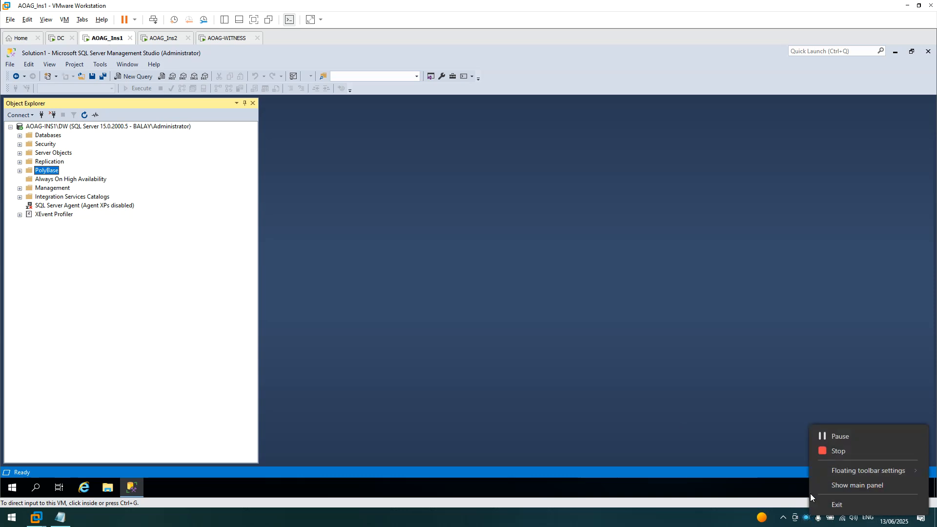
{"action": "left_click", "coordinate": [828, 437]}
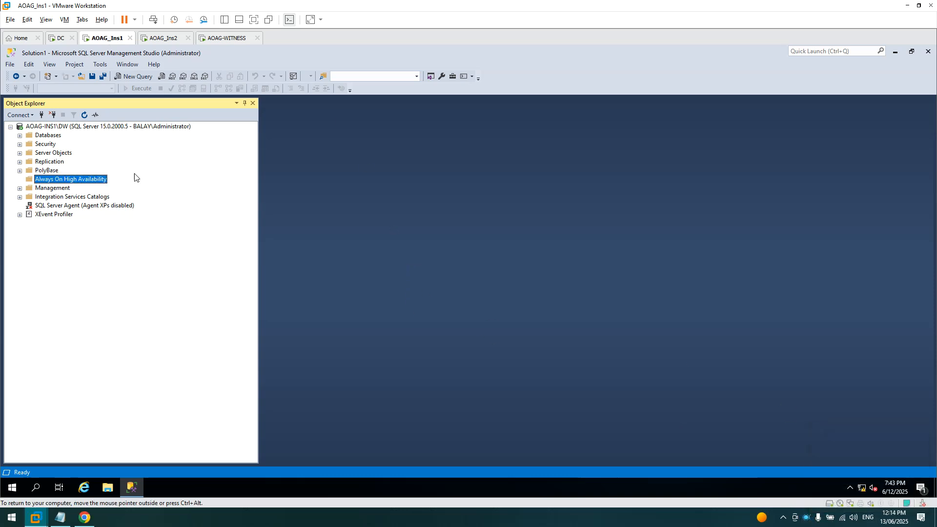
{"action": "right_click", "coordinate": [72, 179]}
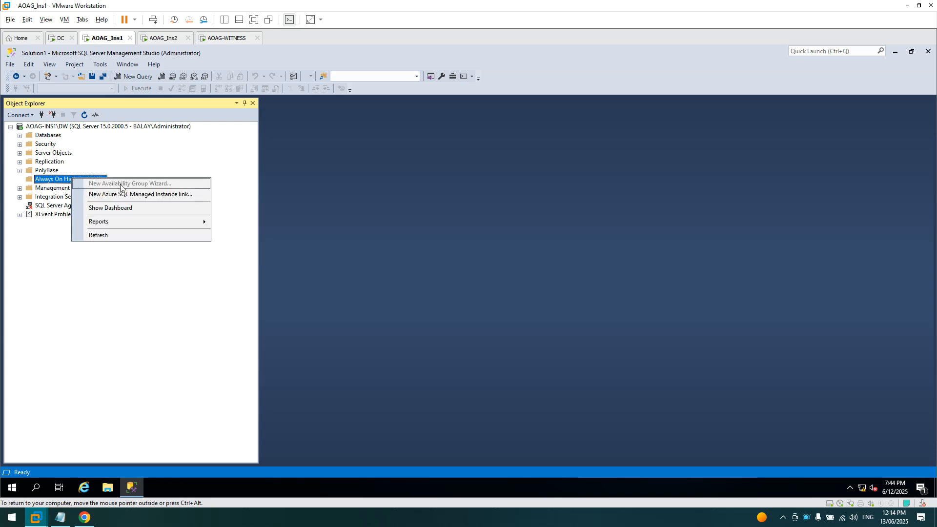
{"action": "left_click", "coordinate": [362, 160]}
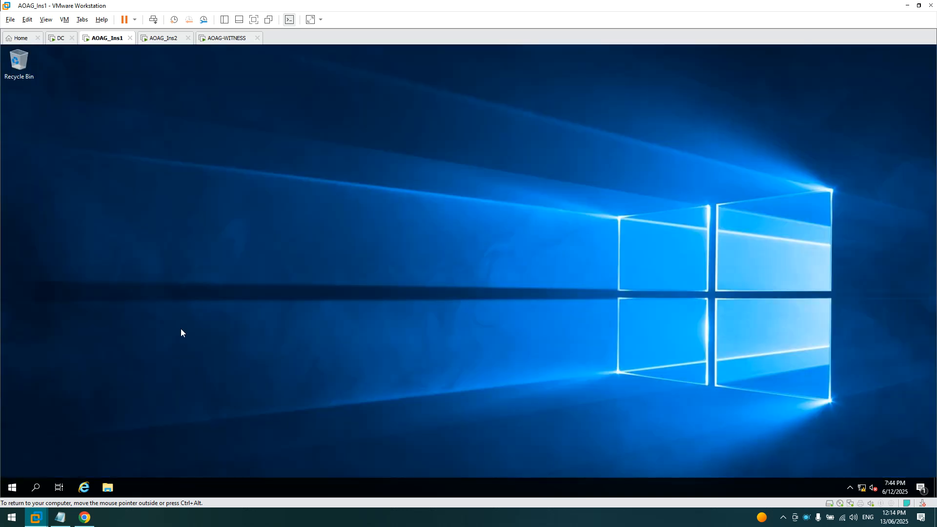
- Launch SQL Server 2019 Configuration Manager, list SQL Server Services, and widen the Name column
{"action": "left_click", "coordinate": [12, 487]}
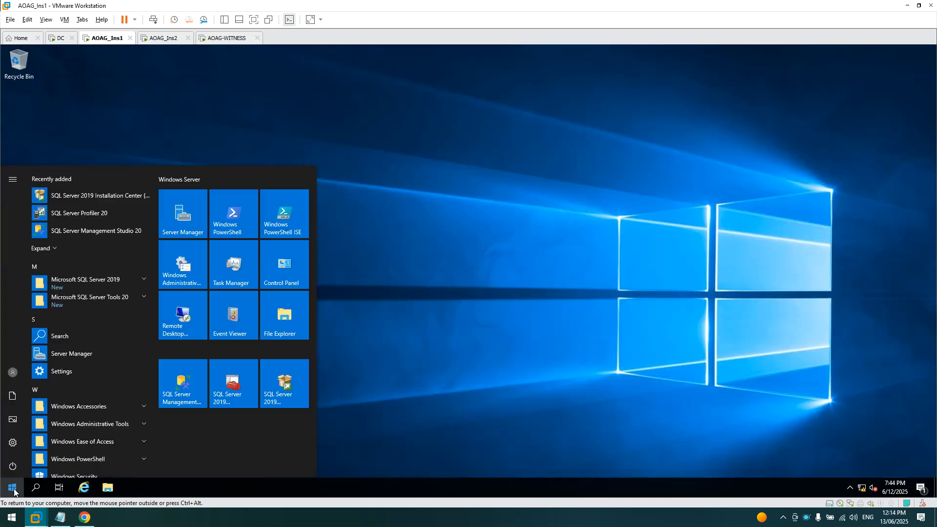
{"action": "left_click", "coordinate": [241, 386]}
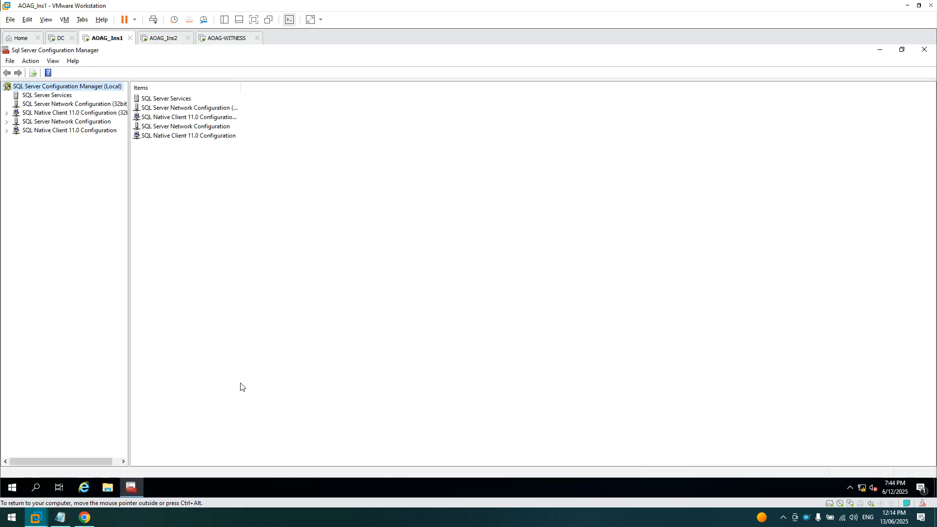
{"action": "left_click", "coordinate": [54, 97]}
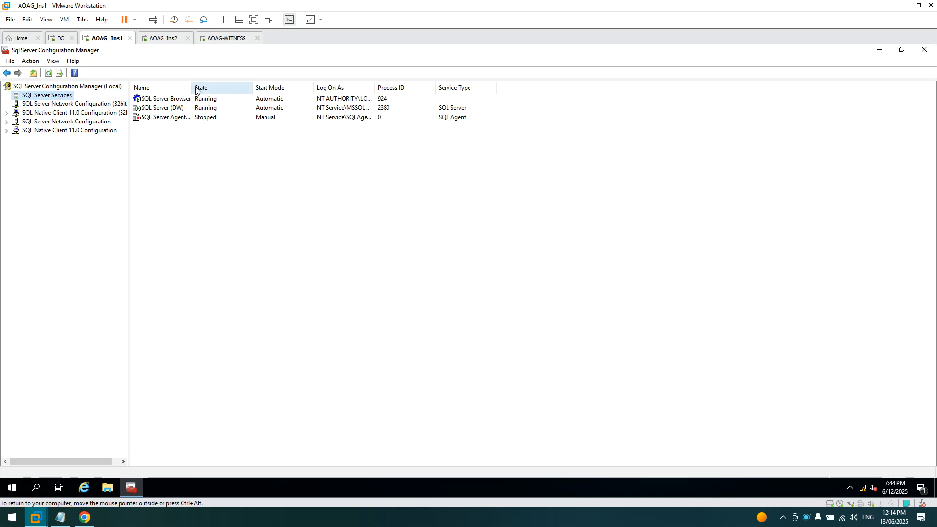
{"action": "left_click_drag", "start_coordinate": [248, 94], "coordinate": [252, 93]}
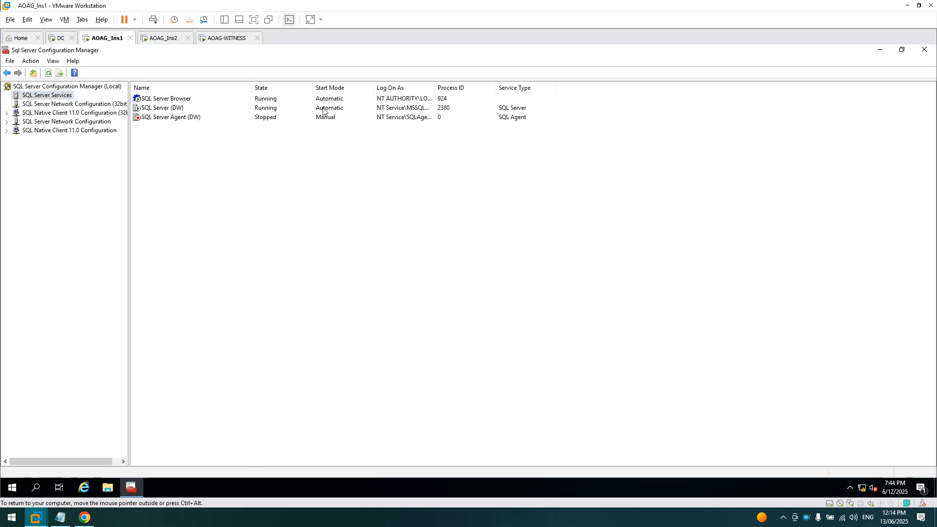
- Enable Always On Availability Groups in the SQL Server (DW) service properties
{"action": "right_click", "coordinate": [166, 108]}
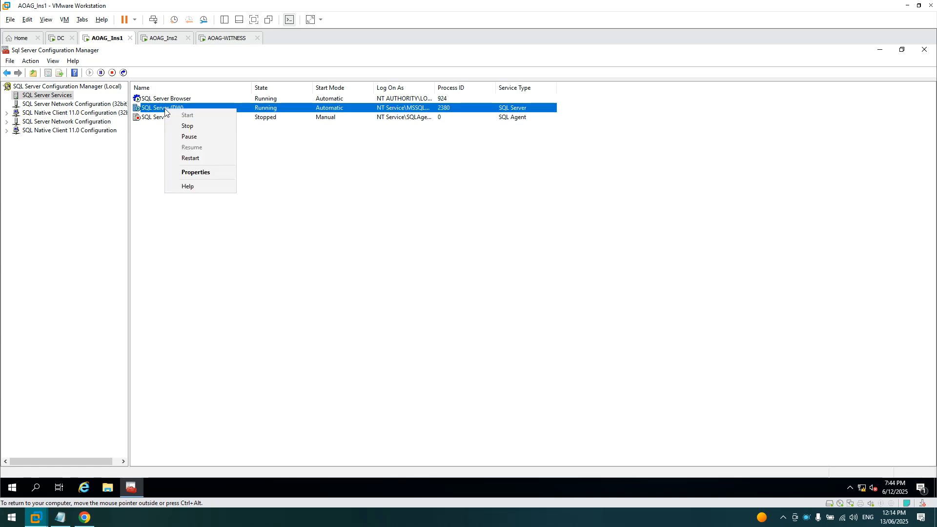
{"action": "left_click", "coordinate": [193, 173]}
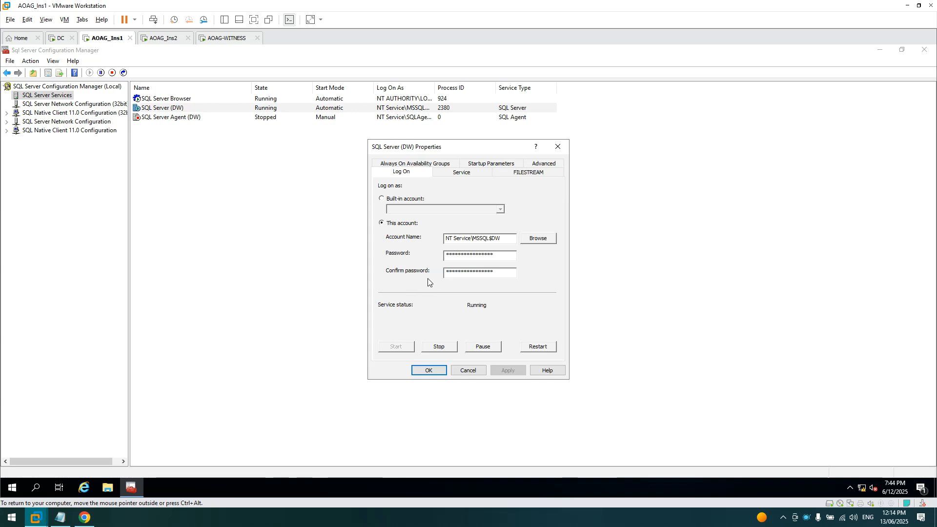
{"action": "left_click", "coordinate": [432, 164]}
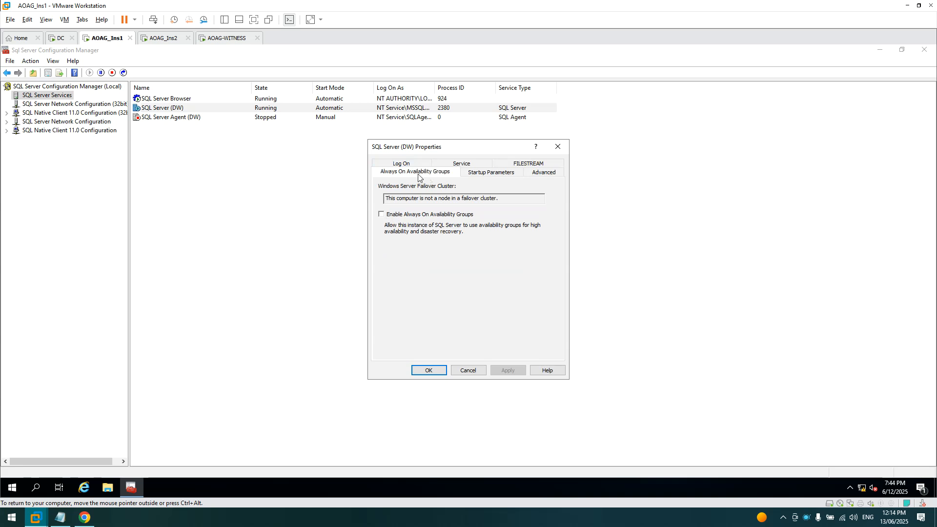
{"action": "left_click", "coordinate": [391, 216]}
{"action": "left_click", "coordinate": [432, 370]}
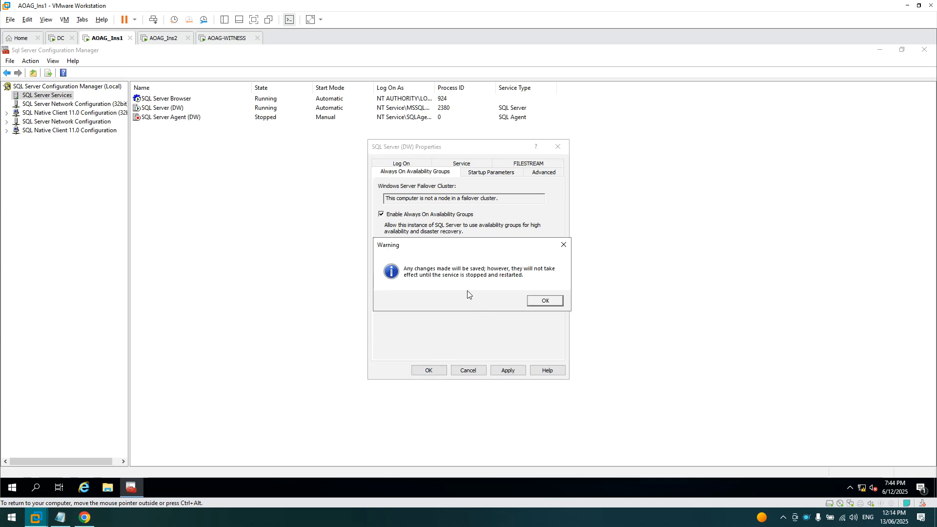
{"action": "left_click", "coordinate": [541, 305]}
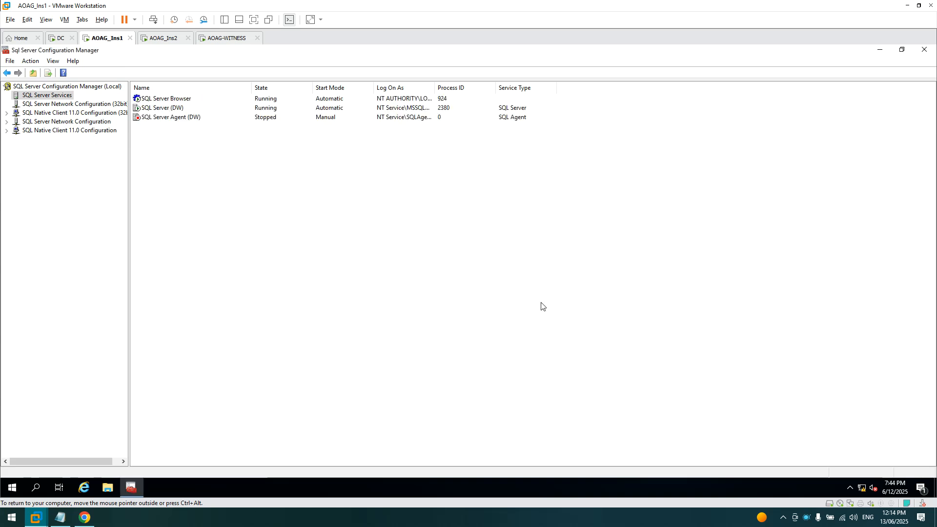
- Restart the SQL Server (DW) service on AOAG_Ins1
{"action": "right_click", "coordinate": [158, 108]}
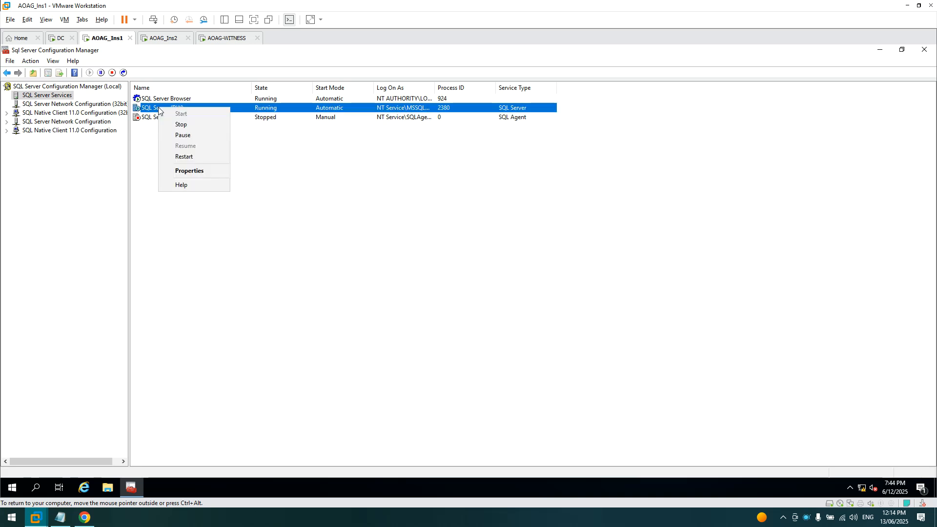
{"action": "left_click", "coordinate": [185, 157]}
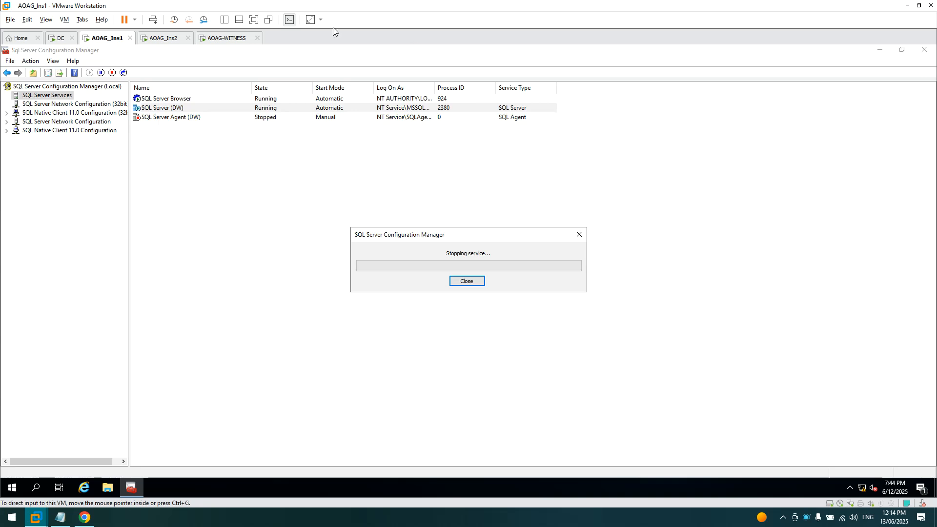
{"action": "left_click", "coordinate": [160, 43]}
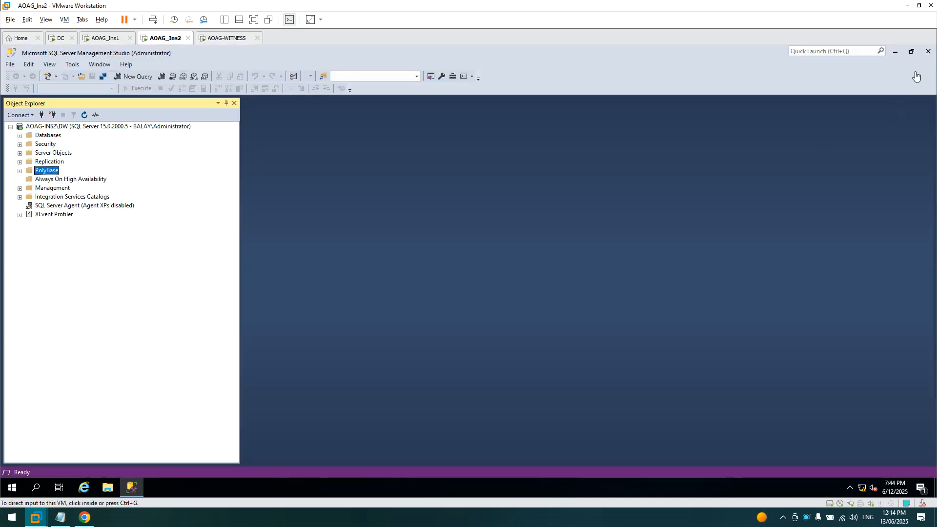
- Close SSMS on AOAG_Ins2, pin Configuration Manager and Installation Center to Start, and launch Configuration Manager
{"action": "left_click", "coordinate": [928, 51]}
{"action": "left_click", "coordinate": [12, 488]}
{"action": "left_click", "coordinate": [99, 282]}
{"action": "right_click", "coordinate": [81, 308]}
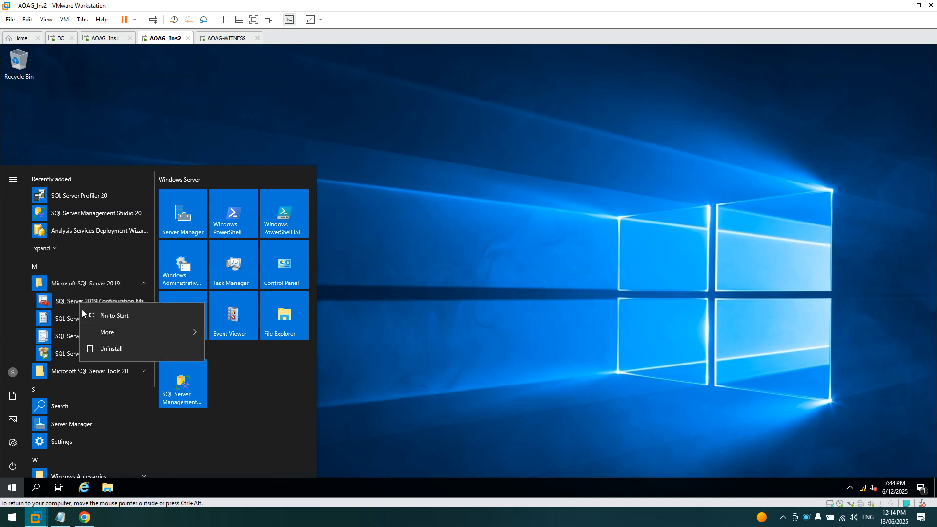
{"action": "left_click", "coordinate": [88, 317]}
{"action": "right_click", "coordinate": [83, 359]}
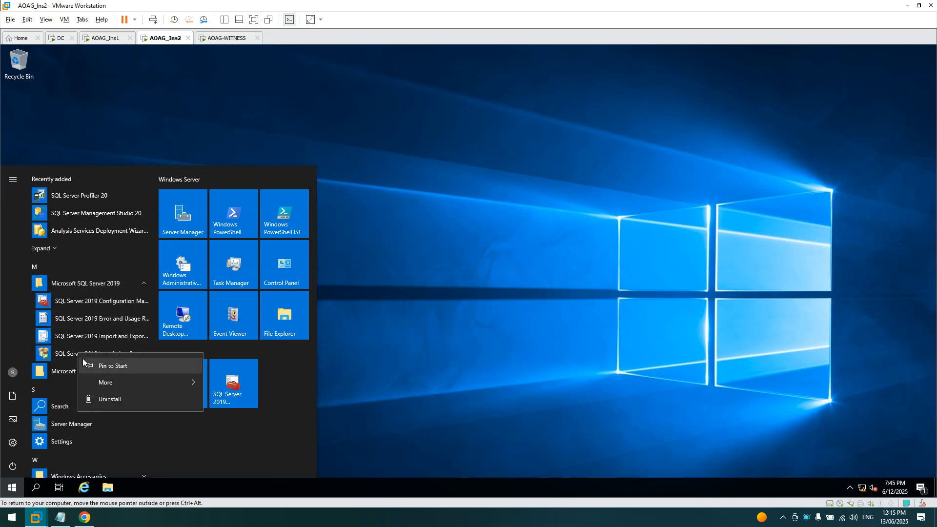
{"action": "left_click", "coordinate": [84, 364]}
{"action": "left_click", "coordinate": [238, 396]}
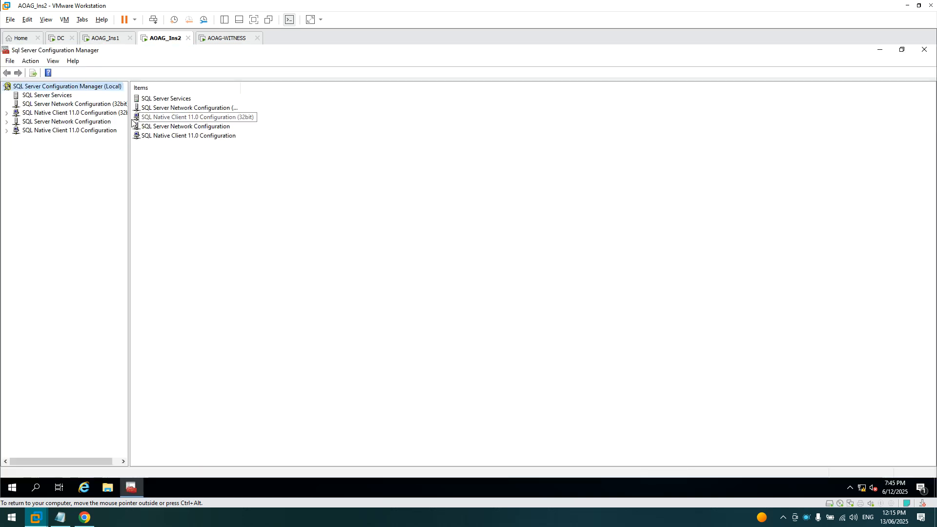
- Enable Always On Availability Groups in the SQL Server (DW) service properties on AOAG_Ins2
{"action": "left_click_drag", "start_coordinate": [128, 124], "coordinate": [207, 125]}
{"action": "left_click", "coordinate": [60, 97]}
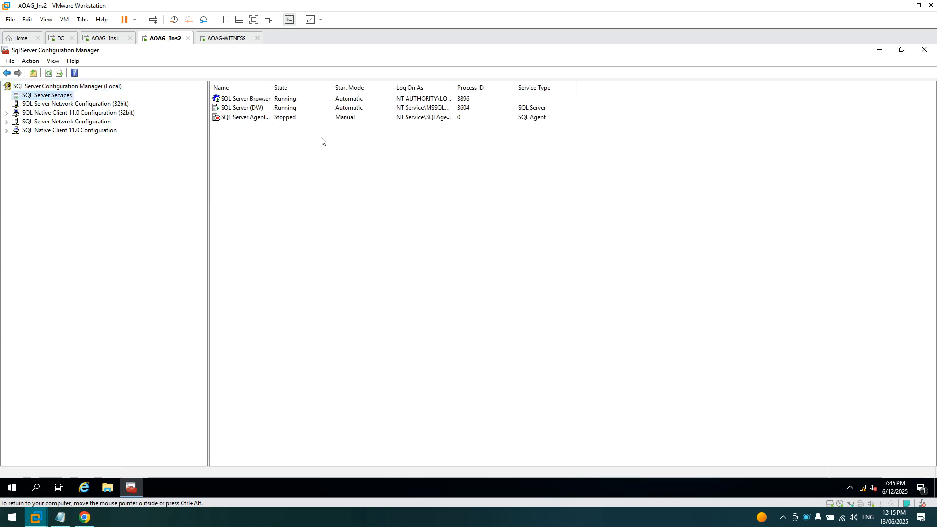
{"action": "left_click_drag", "start_coordinate": [385, 93], "coordinate": [386, 93]}
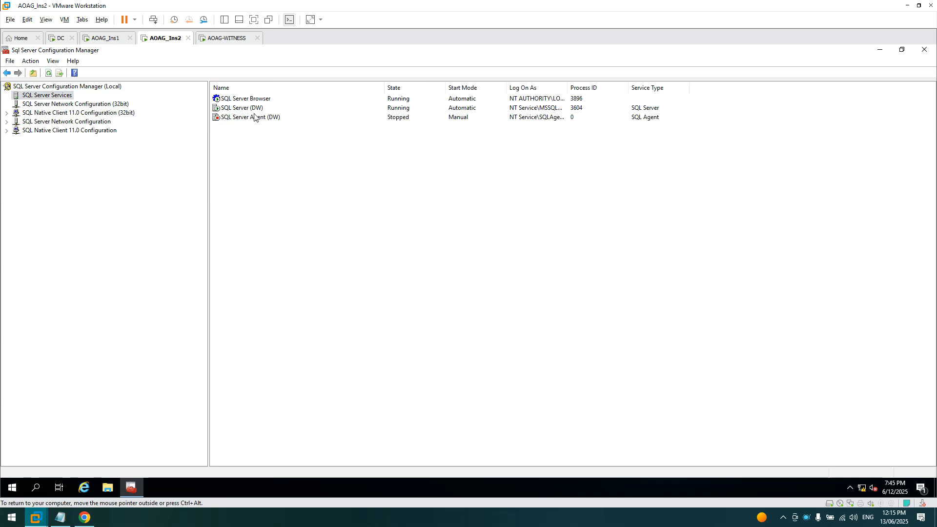
{"action": "right_click", "coordinate": [244, 109]}
{"action": "left_click", "coordinate": [257, 174]}
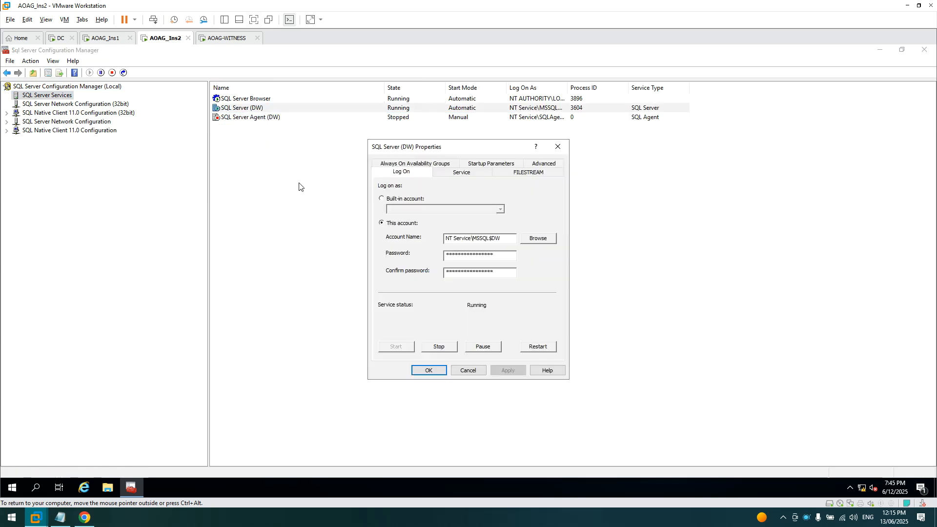
{"action": "left_click", "coordinate": [425, 165]}
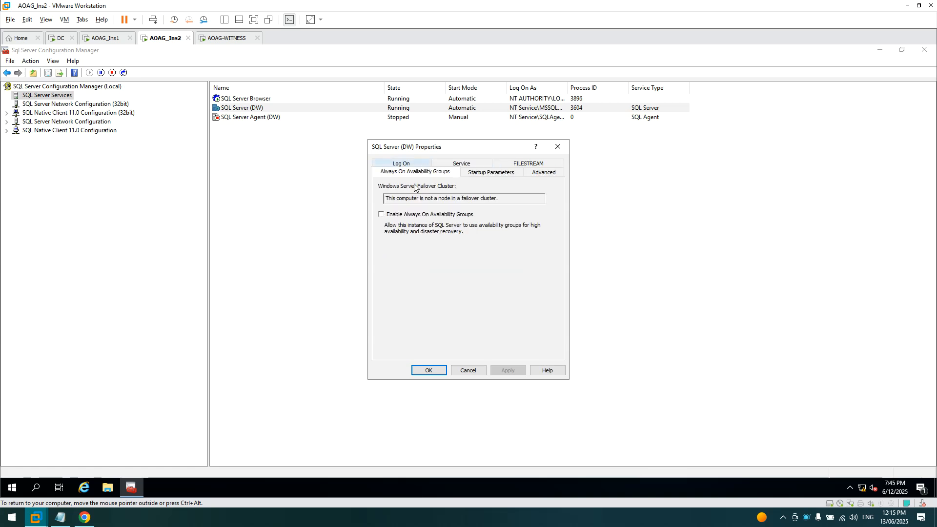
{"action": "left_click", "coordinate": [382, 215]}
{"action": "left_click", "coordinate": [428, 370]}
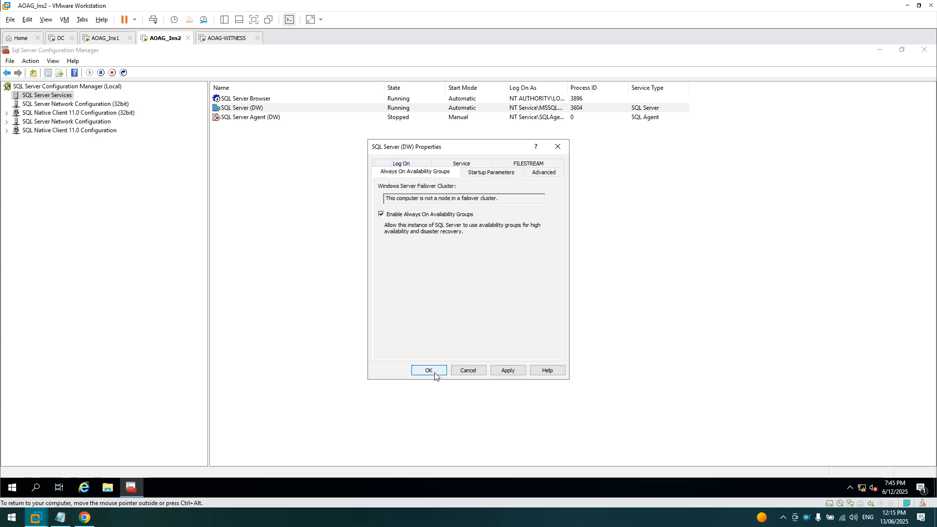
{"action": "left_click", "coordinate": [545, 300]}
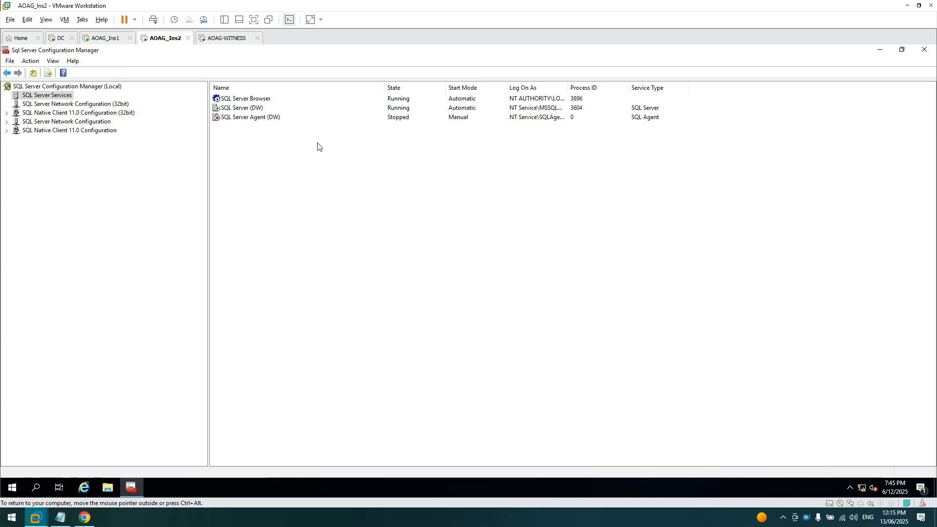
- Restart the SQL Server (DW) service on AOAG_Ins2
{"action": "right_click", "coordinate": [250, 111]}
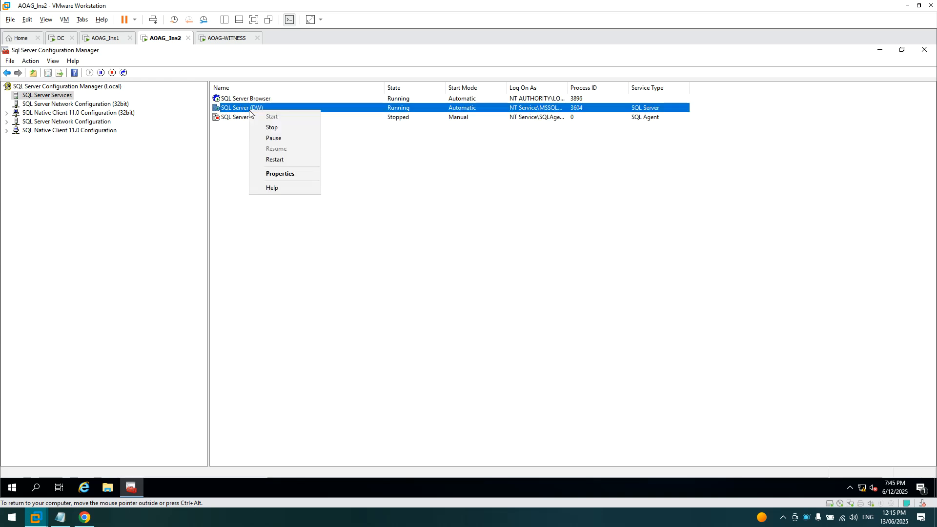
{"action": "left_click", "coordinate": [274, 160]}
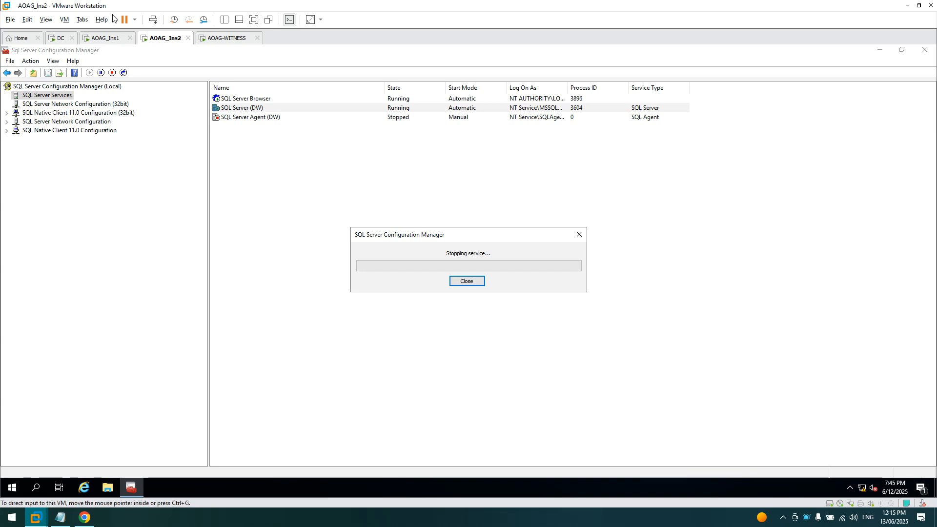
{"action": "left_click", "coordinate": [102, 43]}
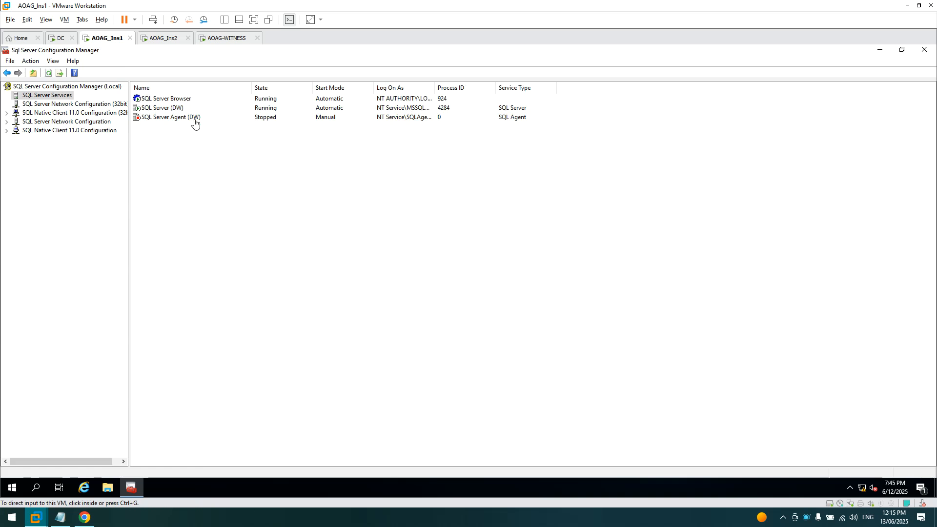
- Close Configuration Manager on both VMs and launch Management Studio on AOAG_Ins1 and AOAG_Ins2
{"action": "left_click", "coordinate": [925, 49]}
{"action": "left_click", "coordinate": [12, 487]}
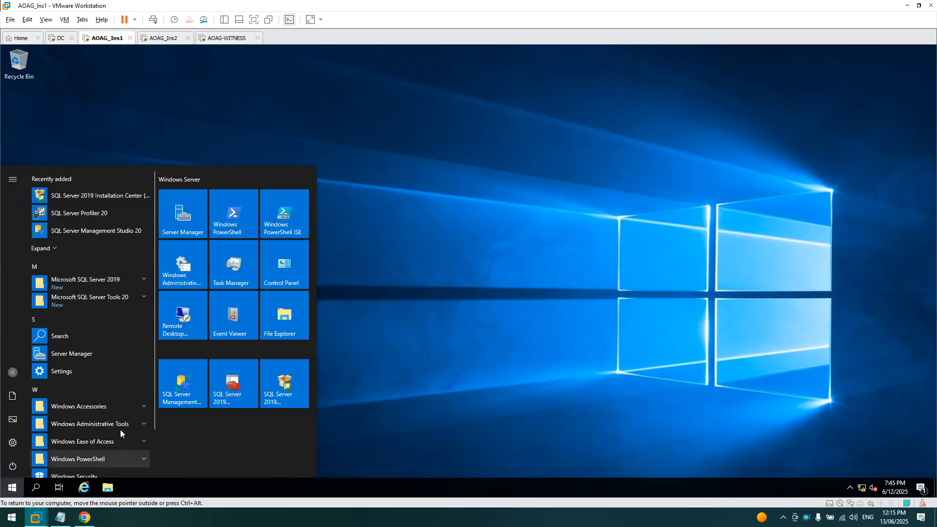
{"action": "left_click", "coordinate": [184, 379]}
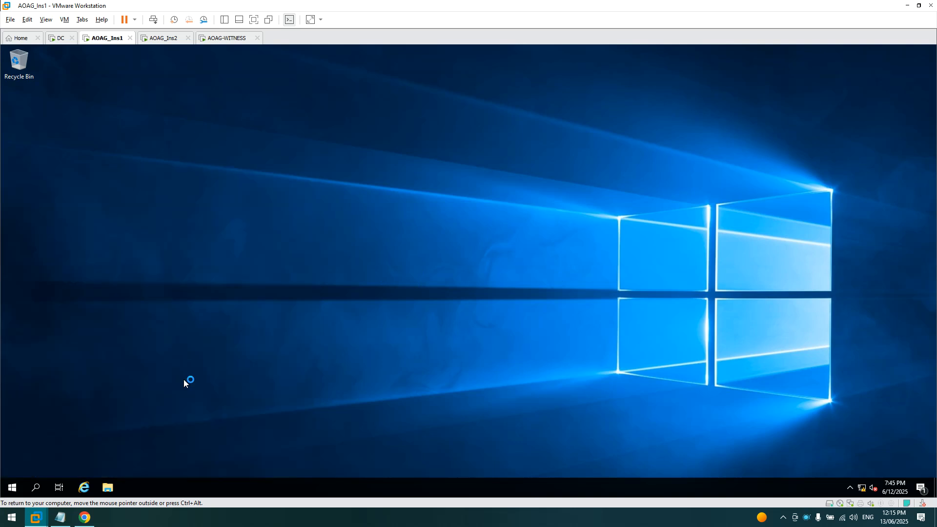
{"action": "left_click", "coordinate": [156, 39]}
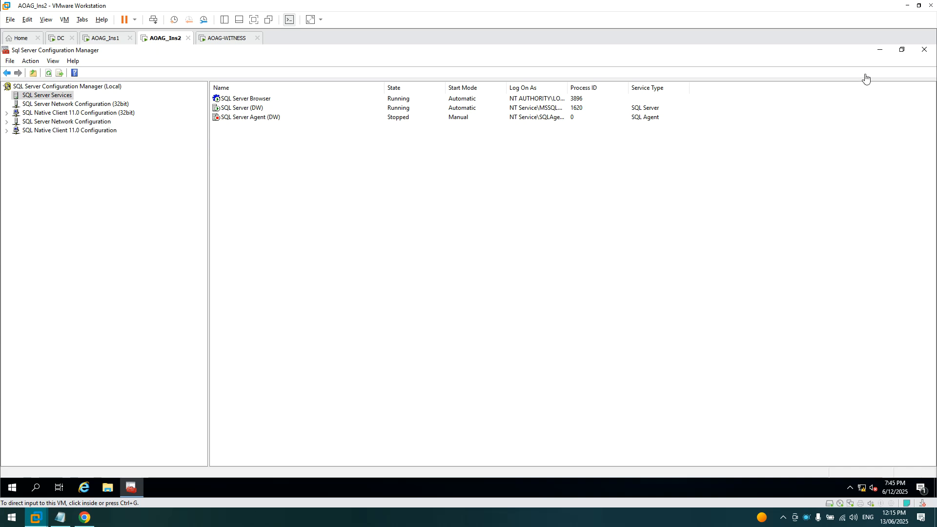
{"action": "left_click", "coordinate": [923, 49]}
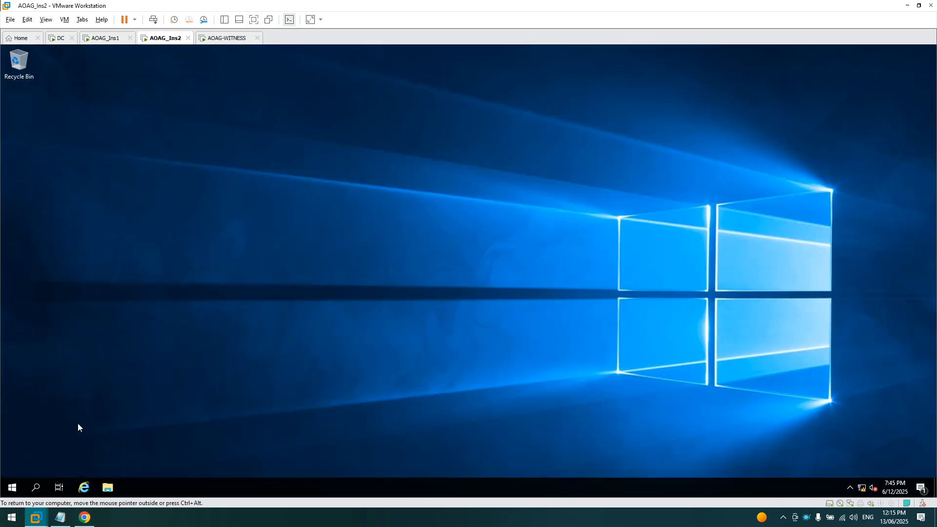
{"action": "left_click", "coordinate": [12, 487]}
{"action": "left_click", "coordinate": [190, 393]}
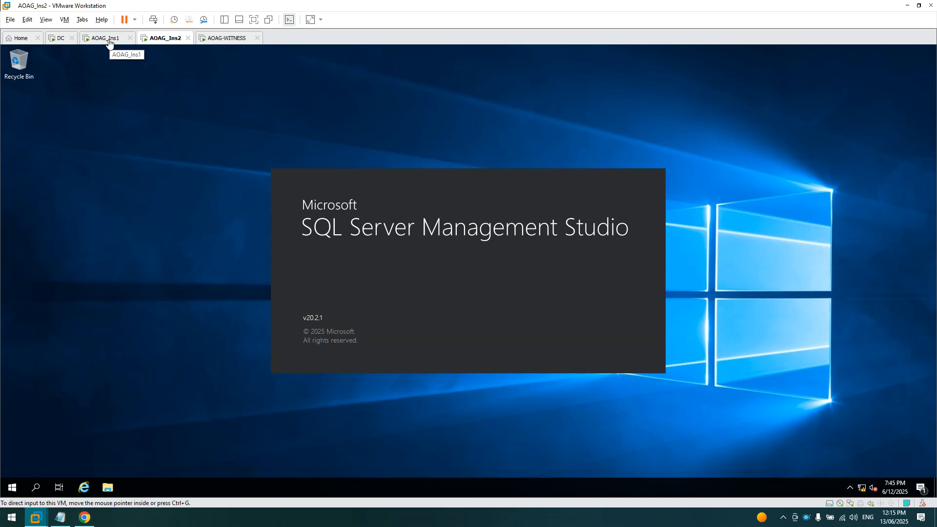
- Connect to AOAG-INS1\DW and expand Always On High Availability to show Availability Groups
{"action": "left_click", "coordinate": [109, 44]}
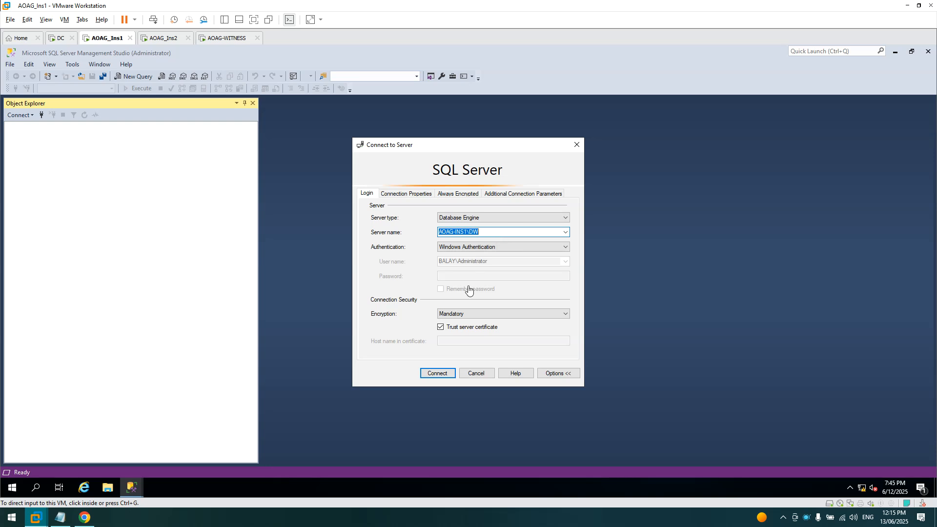
{"action": "left_click", "coordinate": [431, 374]}
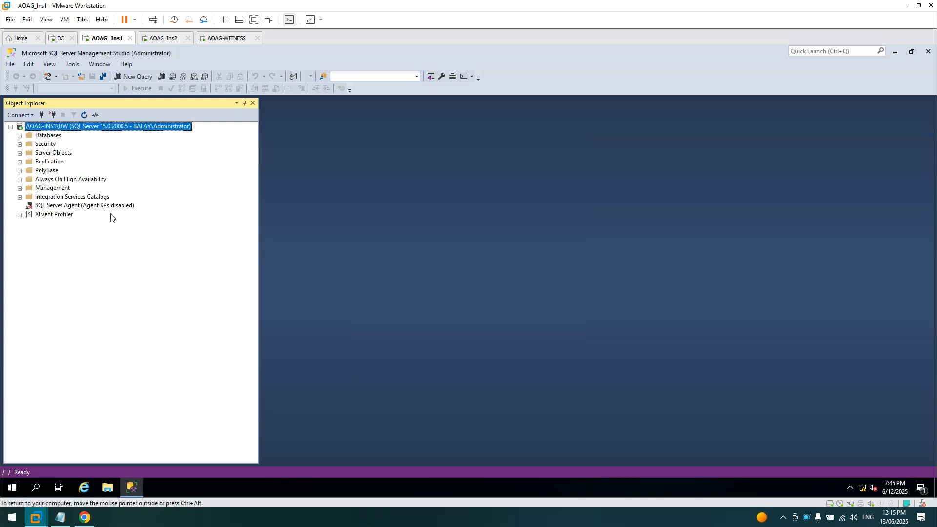
{"action": "left_click", "coordinate": [20, 180]}
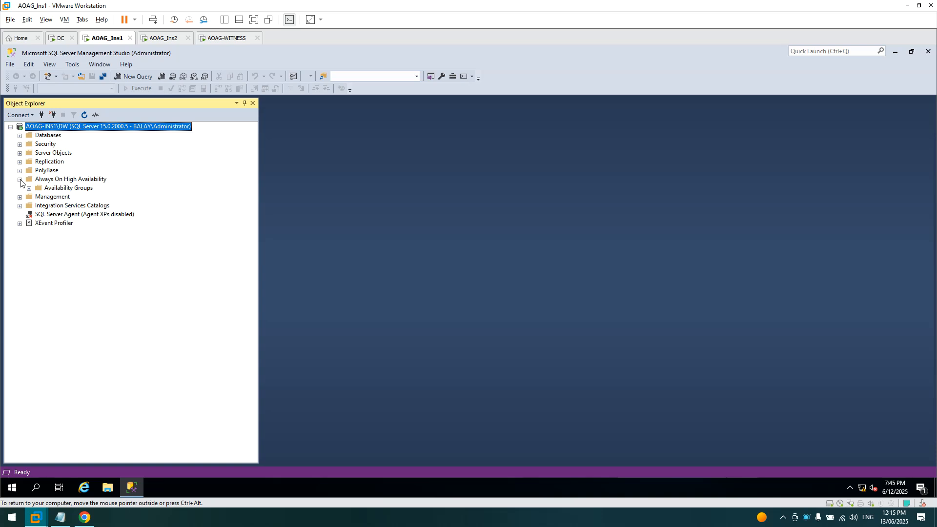
- Launch the New Availability Group Wizard from Always On High Availability and pass the Introduction page
{"action": "right_click", "coordinate": [68, 181]}
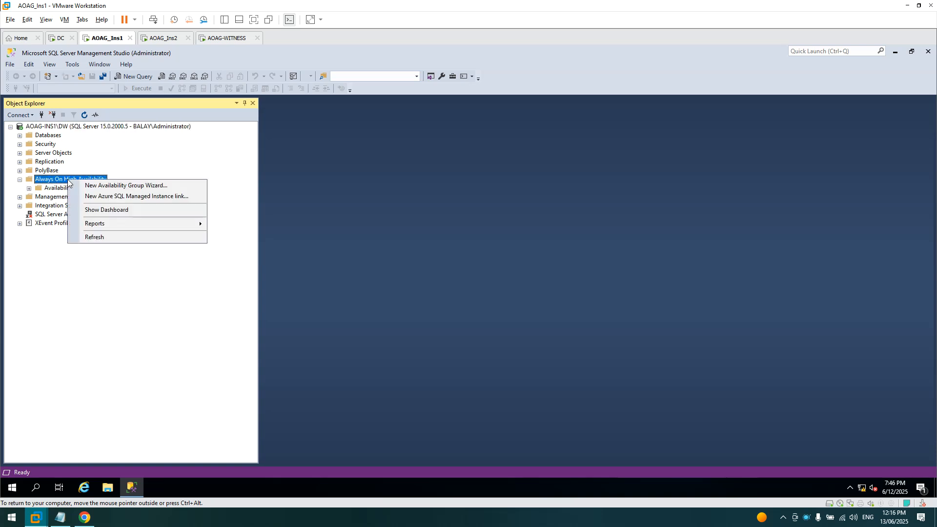
{"action": "left_click", "coordinate": [20, 179]}
{"action": "right_click", "coordinate": [70, 180]}
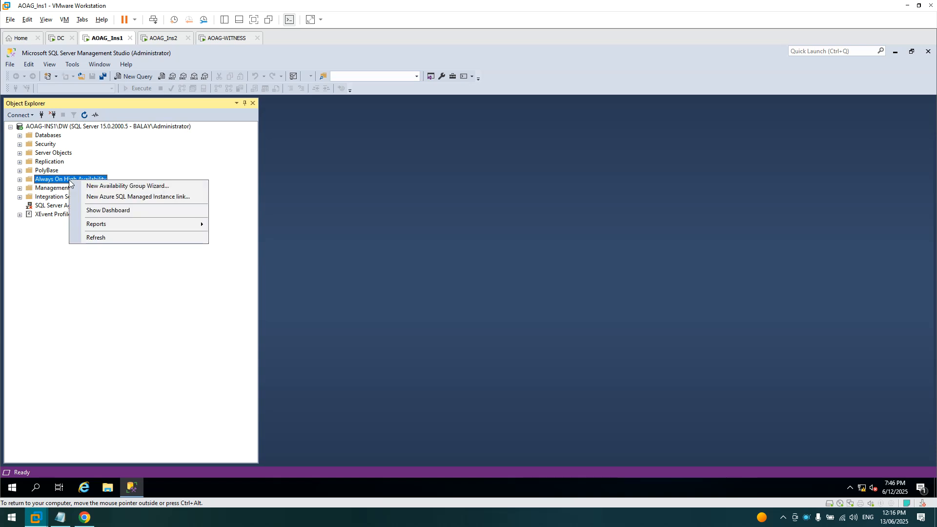
{"action": "left_click", "coordinate": [129, 190]}
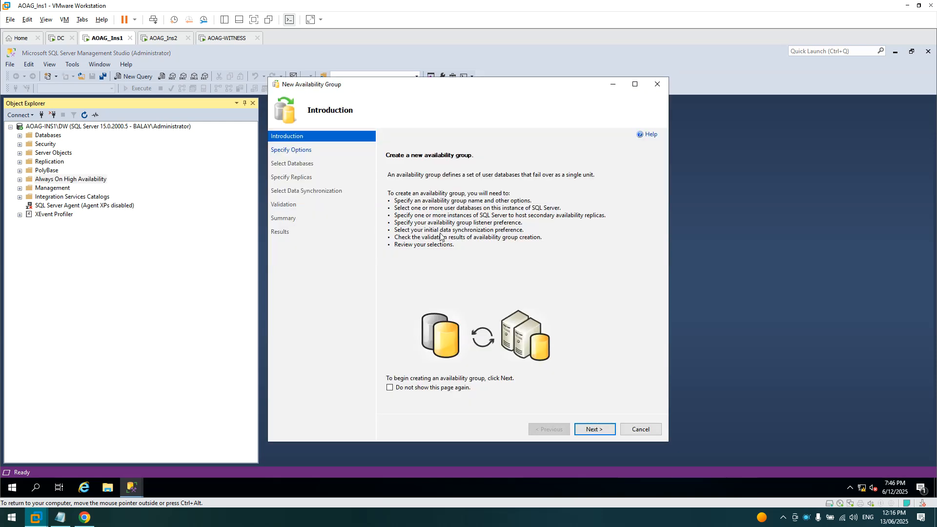
{"action": "left_click", "coordinate": [595, 429]}
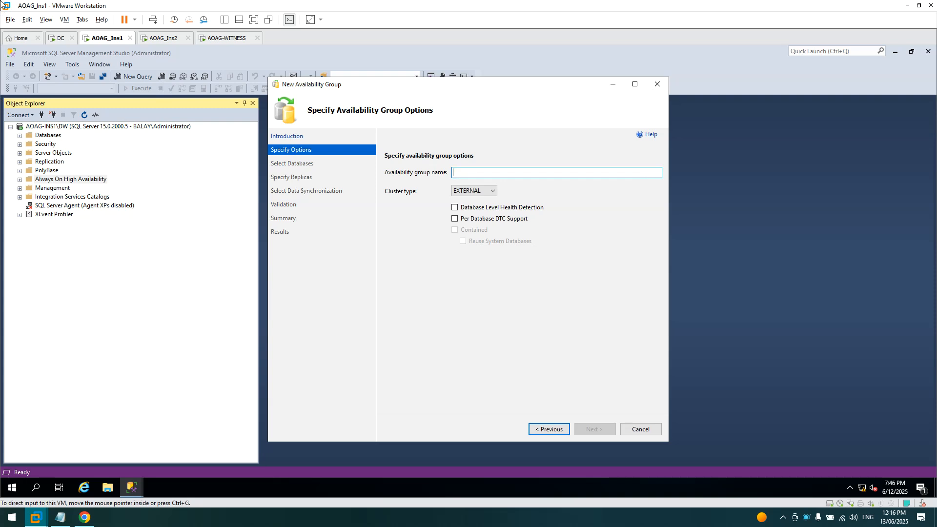
- Sign in to the DC machine with the administrator password using Send Ctrl+Alt+Del
{"action": "left_click", "coordinate": [57, 43]}
{"action": "right_click", "coordinate": [58, 43]}
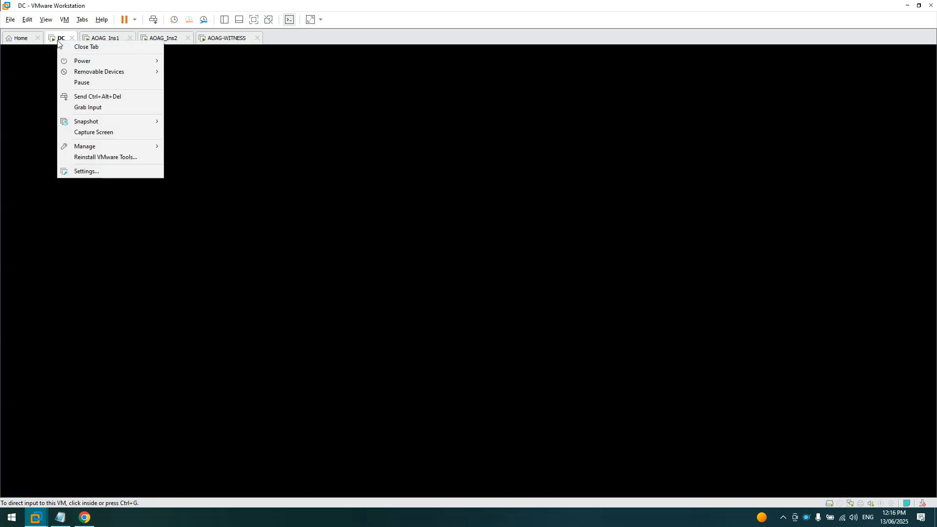
{"action": "left_click", "coordinate": [109, 100]}
{"action": "left_click", "coordinate": [446, 312]}
{"action": "type", "text": "******"}
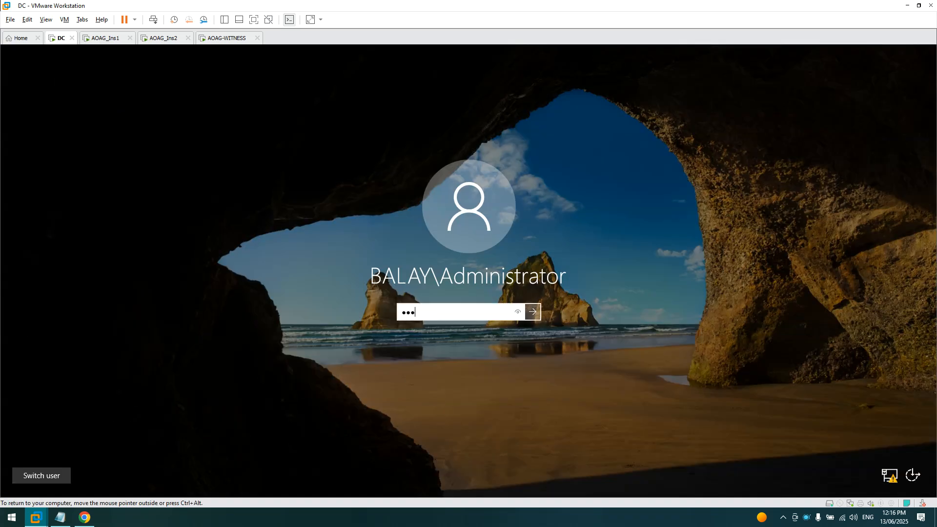
{"action": "type", "text": "*"}
{"action": "key", "text": "Return"}
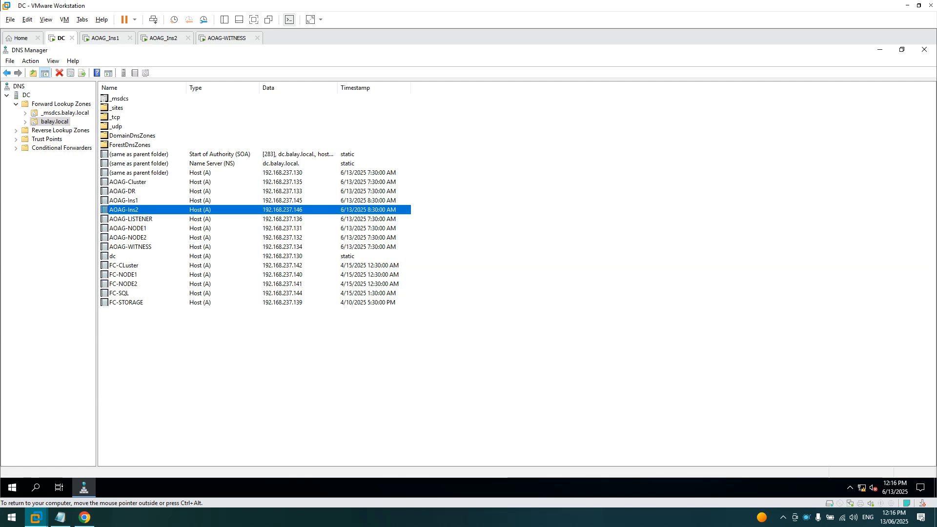
- Refresh balay.local and review the AOAG-WITNESS, AOAG-LISTENER, dc, AOAG-NODE1/2 and AOAG-Cluster records
{"action": "left_click", "coordinate": [287, 325]}
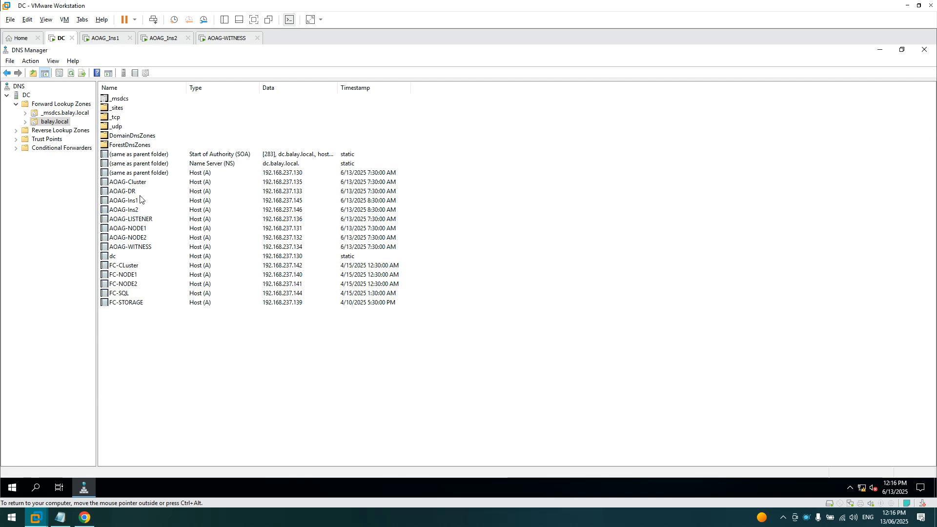
{"action": "right_click", "coordinate": [51, 123]}
{"action": "left_click", "coordinate": [97, 269]}
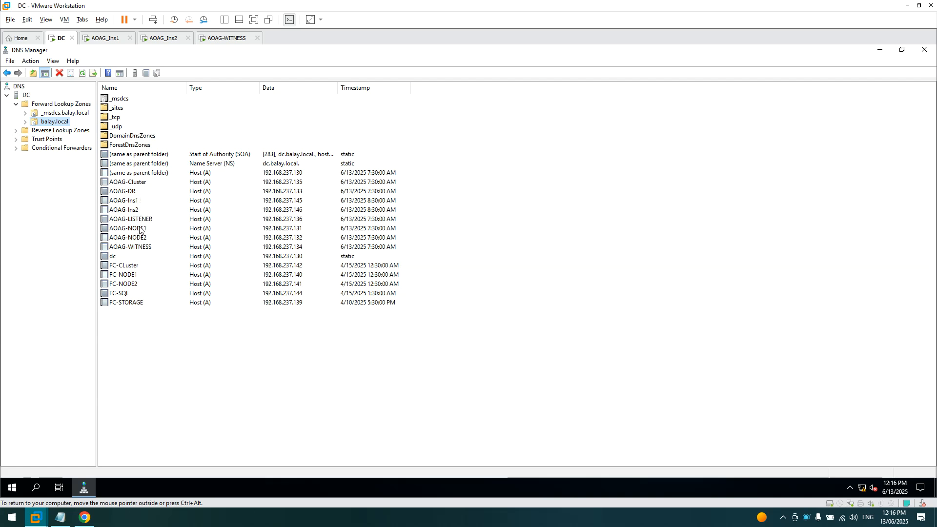
{"action": "left_click", "coordinate": [140, 247]}
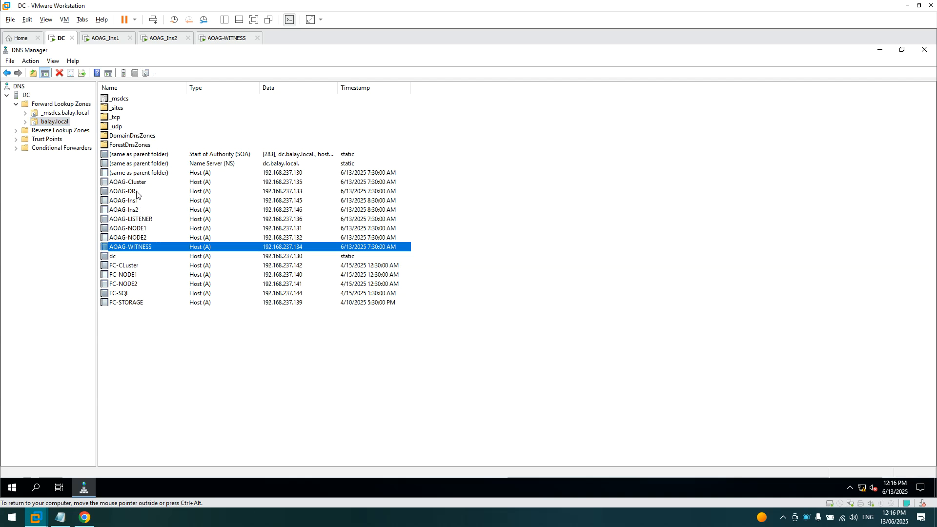
{"action": "left_click", "coordinate": [139, 222]}
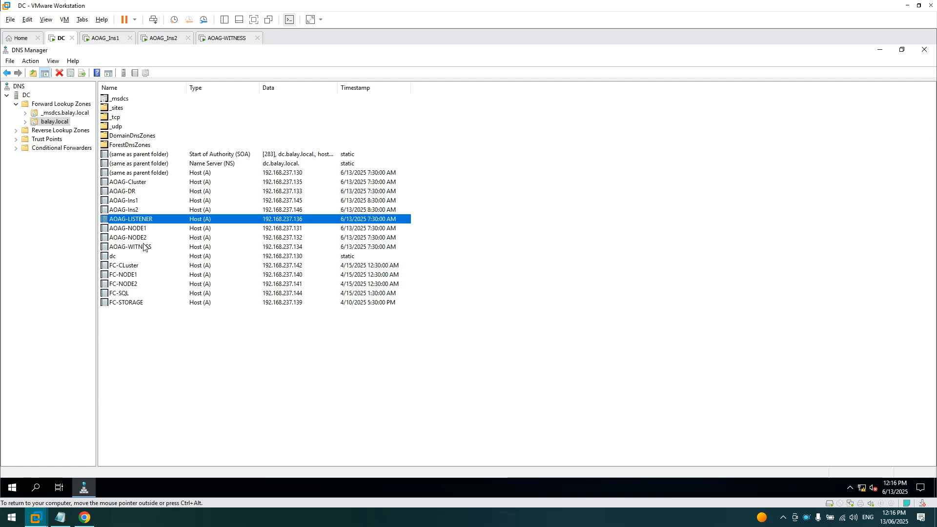
{"action": "left_click", "coordinate": [139, 253]}
{"action": "left_click", "coordinate": [140, 246]}
{"action": "left_click", "coordinate": [140, 237]}
{"action": "left_click", "coordinate": [141, 228]}
{"action": "left_click", "coordinate": [142, 221]}
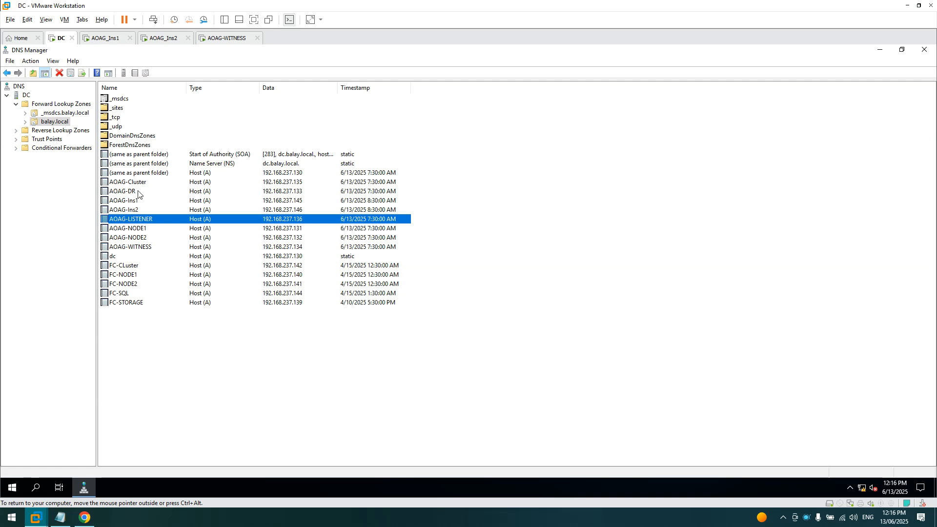
{"action": "left_click", "coordinate": [122, 183]}
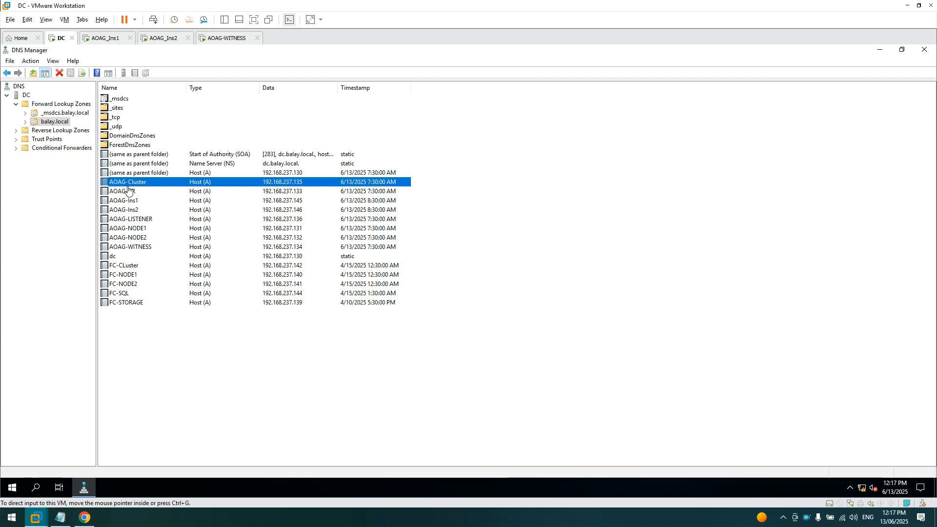
- Name the availability group AOAG-Cluster2, go to the databases page, then return to options
{"action": "left_click", "coordinate": [112, 41]}
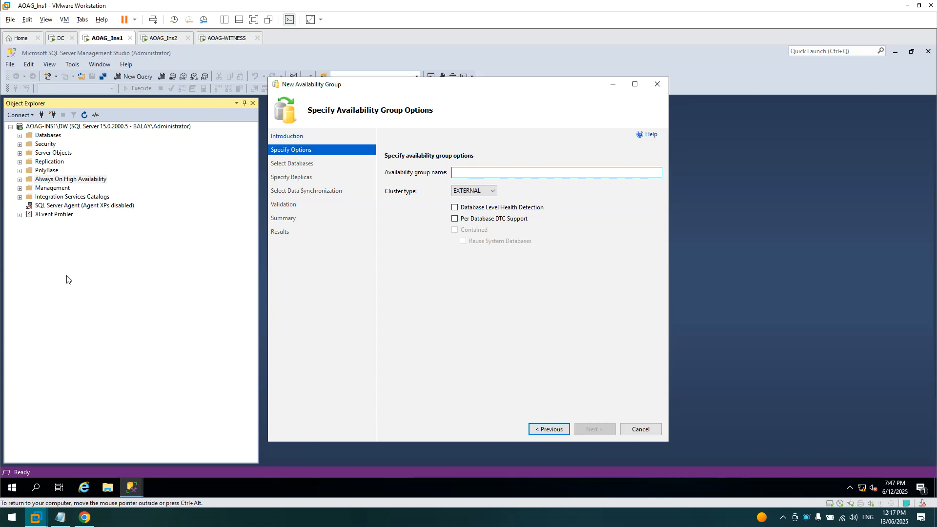
{"action": "type", "text": "AOAG-"}
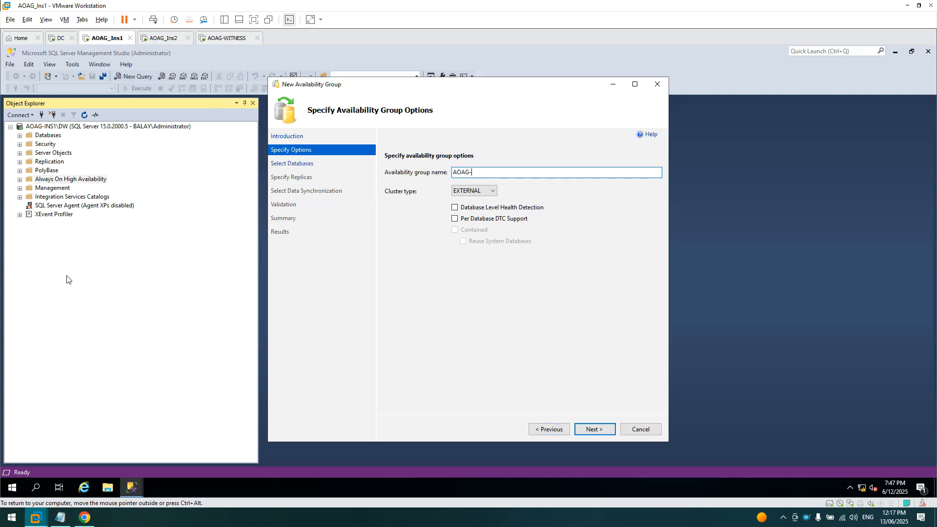
{"action": "type", "text": "Cluster2"}
{"action": "left_click", "coordinate": [473, 210]}
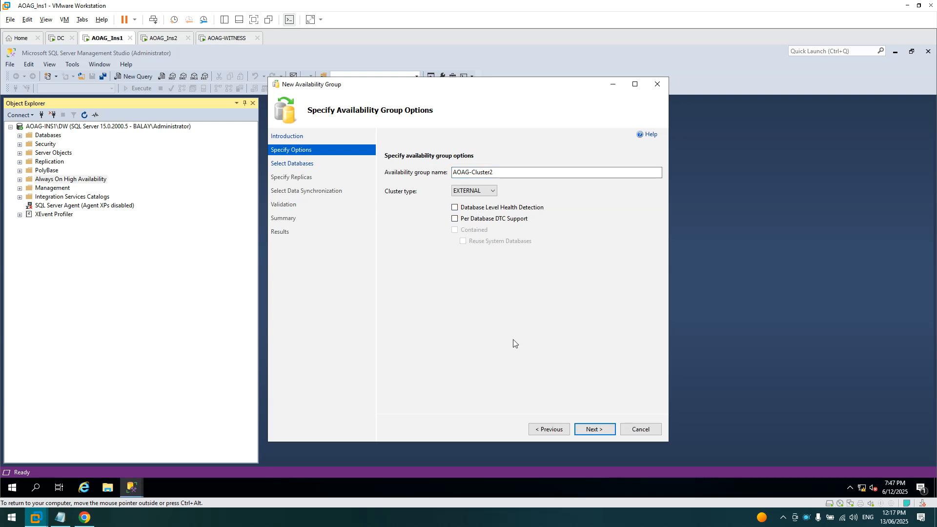
{"action": "left_click", "coordinate": [591, 429]}
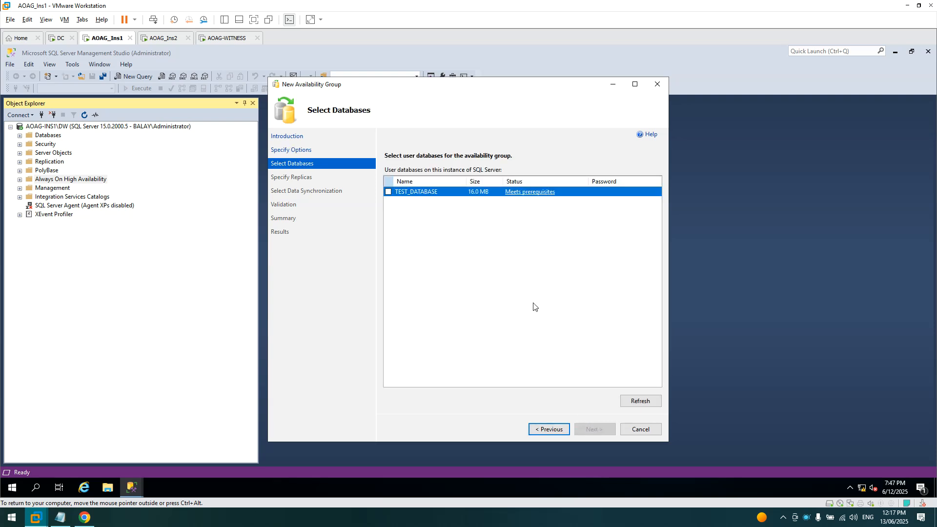
{"action": "left_click", "coordinate": [551, 429]}
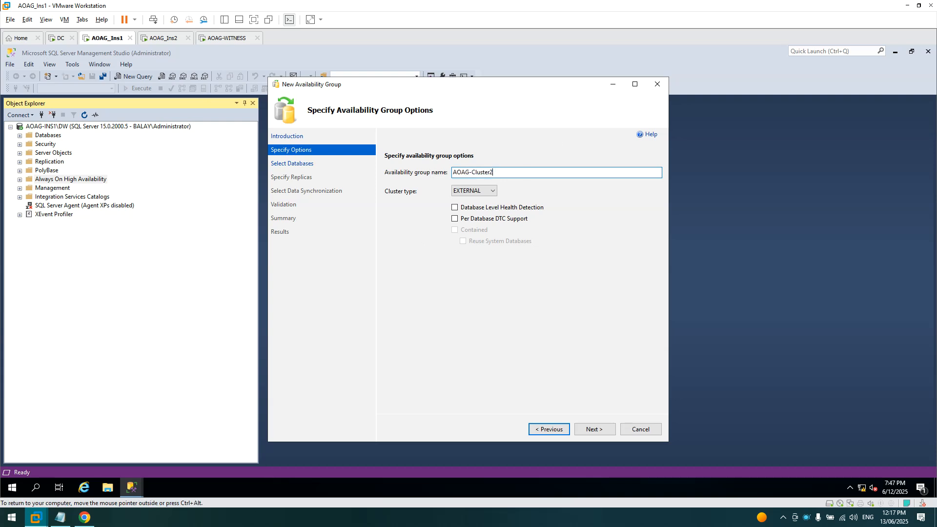
- Name the group DW-Data-Group, enable Database Level Health Detection, and continue to Select Databases
{"action": "type", "text": "DW"}
{"action": "key", "text": "BackSpace"}
{"action": "key", "text": "BackSpace"}
{"action": "key", "text": "BackSpace"}
{"action": "key", "text": "BackSpace"}
{"action": "key", "text": "BackSpace"}
{"action": "type", "text": "-Group"}
{"action": "left_click", "coordinate": [513, 207]}
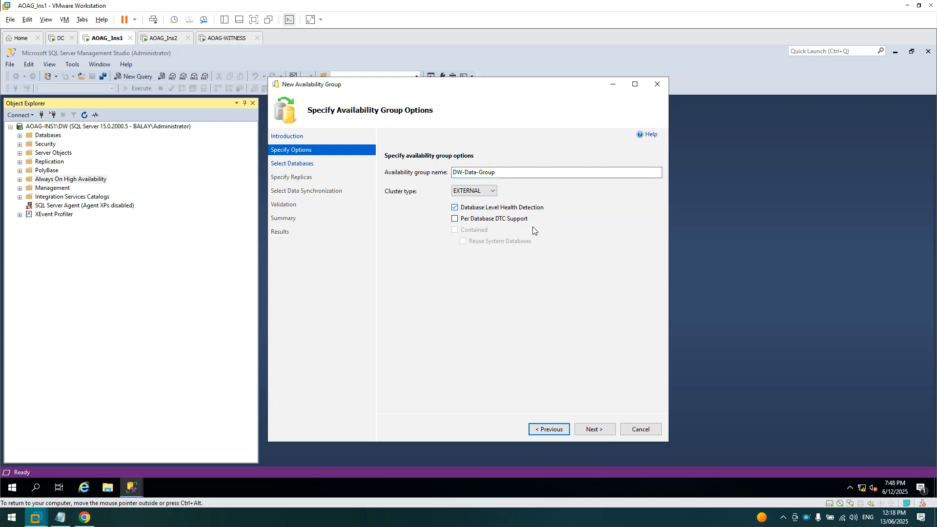
{"action": "left_click", "coordinate": [594, 429]}
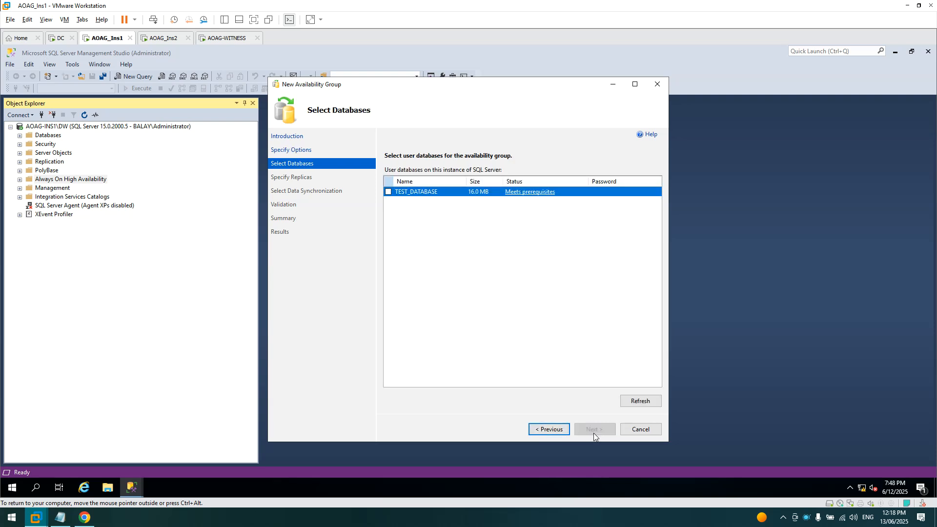
- Include TEST_DATABASE, then maximize the Specify Replicas page and widen its Server Instance column
{"action": "left_click", "coordinate": [388, 193]}
{"action": "left_click", "coordinate": [611, 429]}
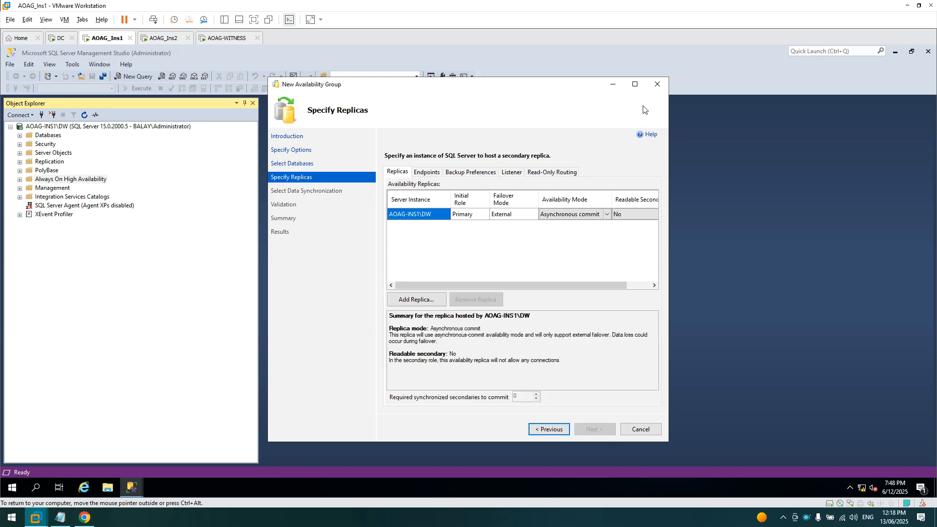
{"action": "left_click", "coordinate": [635, 84]}
{"action": "left_click_drag", "start_coordinate": [183, 160], "coordinate": [225, 161]}
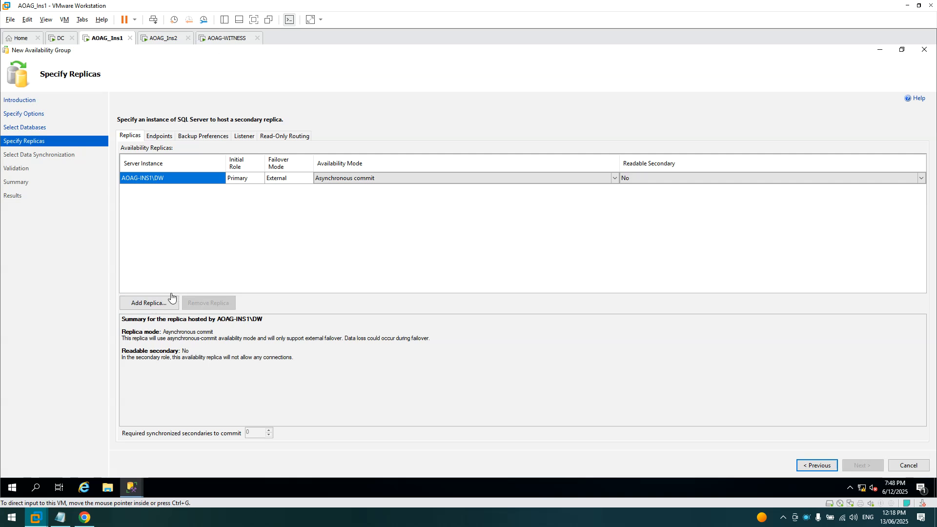
- Add a replica by connecting to server AOAG-INS2\DW
{"action": "left_click", "coordinate": [163, 306]}
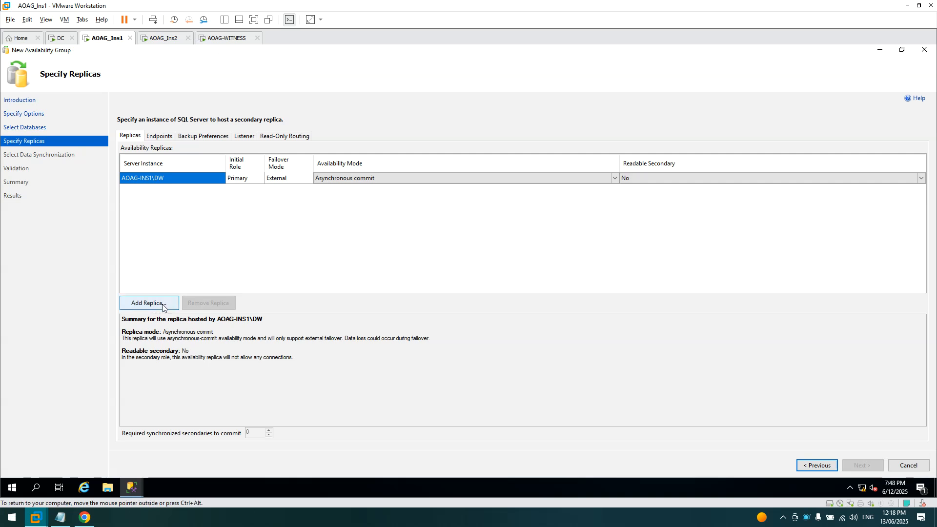
{"action": "left_click", "coordinate": [478, 231]}
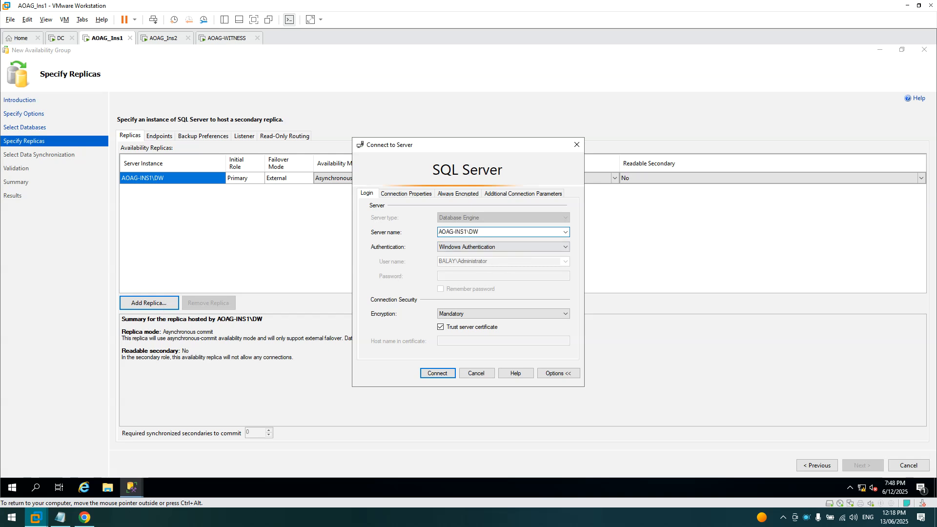
{"action": "type", "text": "2"}
{"action": "left_click", "coordinate": [415, 195]}
{"action": "left_click", "coordinate": [459, 196]}
{"action": "left_click", "coordinate": [510, 195]}
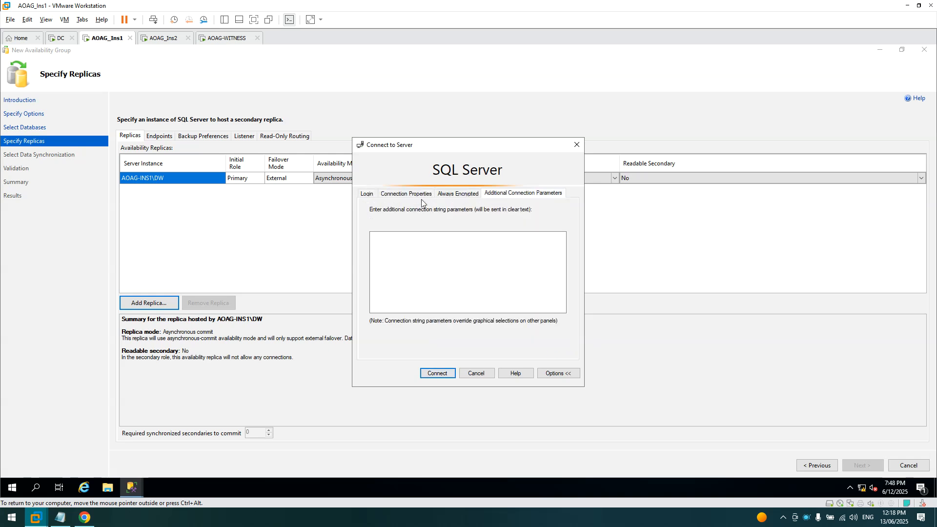
{"action": "left_click", "coordinate": [366, 194]}
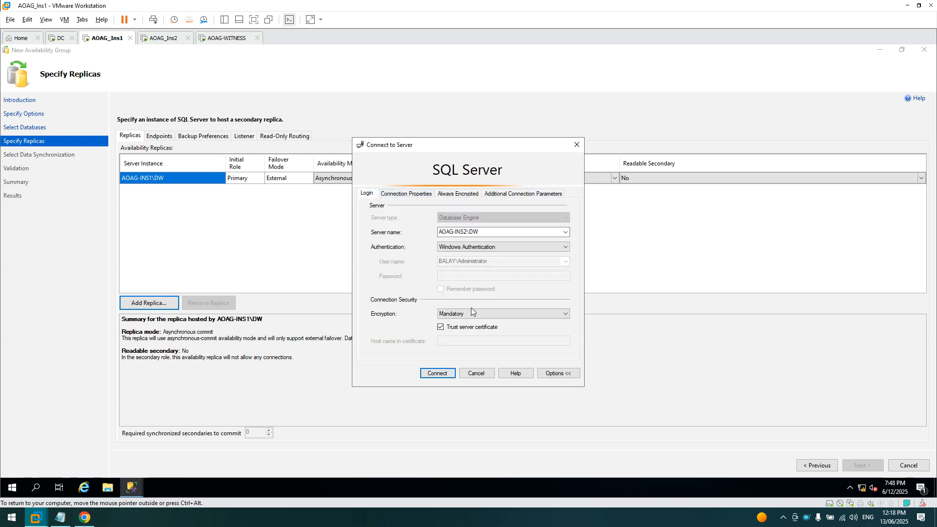
{"action": "left_click", "coordinate": [437, 374]}
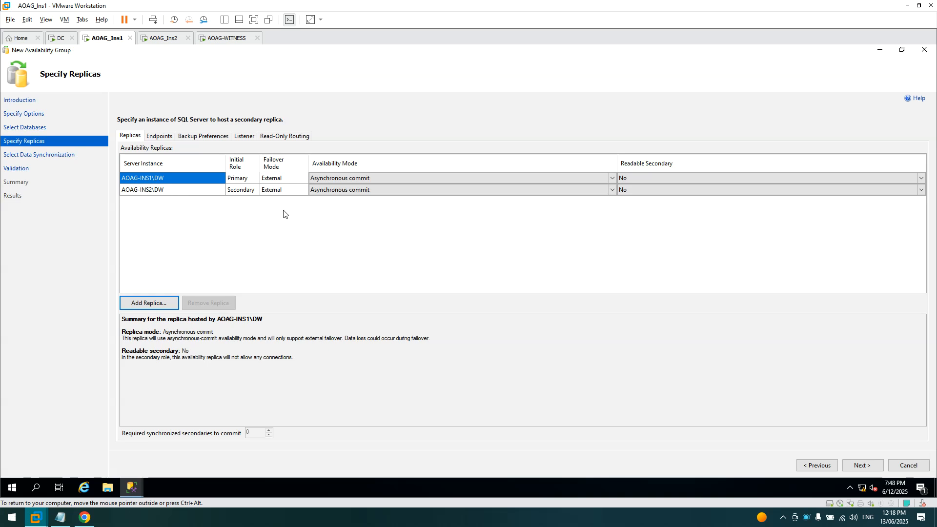
- Review the primary and secondary replicas' failover modes, then ask to cancel the wizard
{"action": "left_click", "coordinate": [302, 180]}
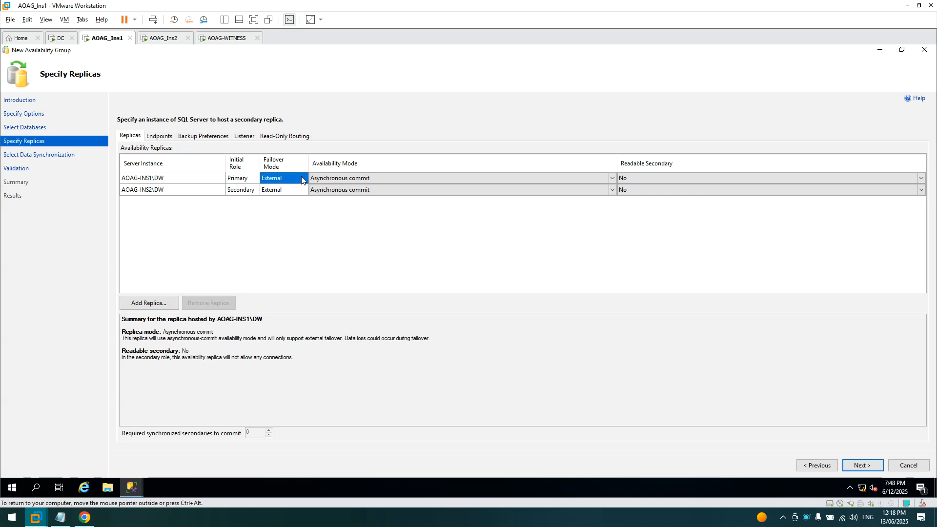
{"action": "left_click", "coordinate": [294, 190]}
{"action": "left_click", "coordinate": [294, 181]}
{"action": "left_click", "coordinate": [289, 195]}
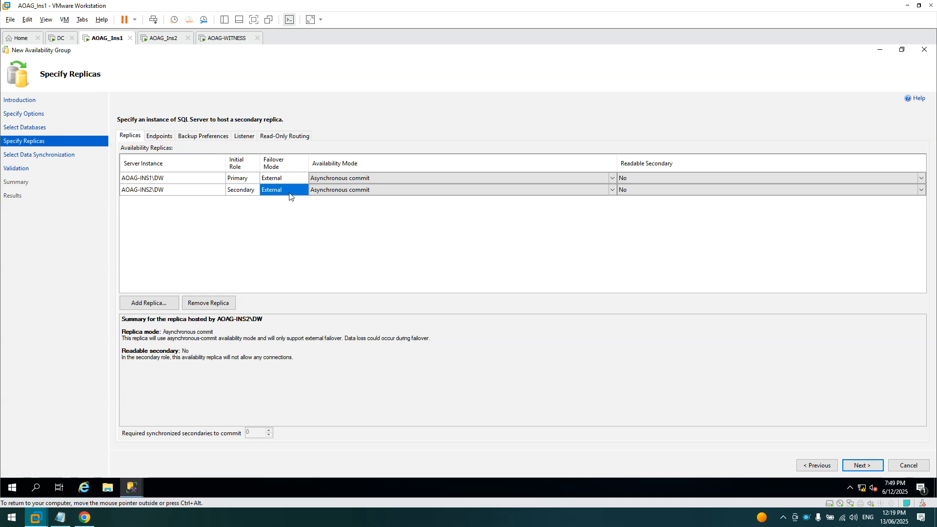
{"action": "left_click", "coordinate": [909, 465]}
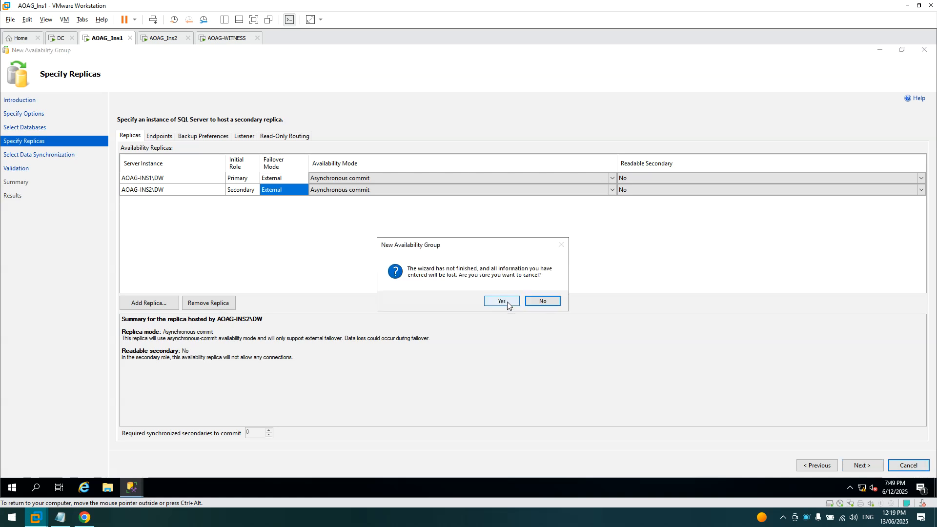
- Confirm the cancel, expand Always On High Availability, and relaunch the New Availability Group Wizard
{"action": "left_click", "coordinate": [501, 302]}
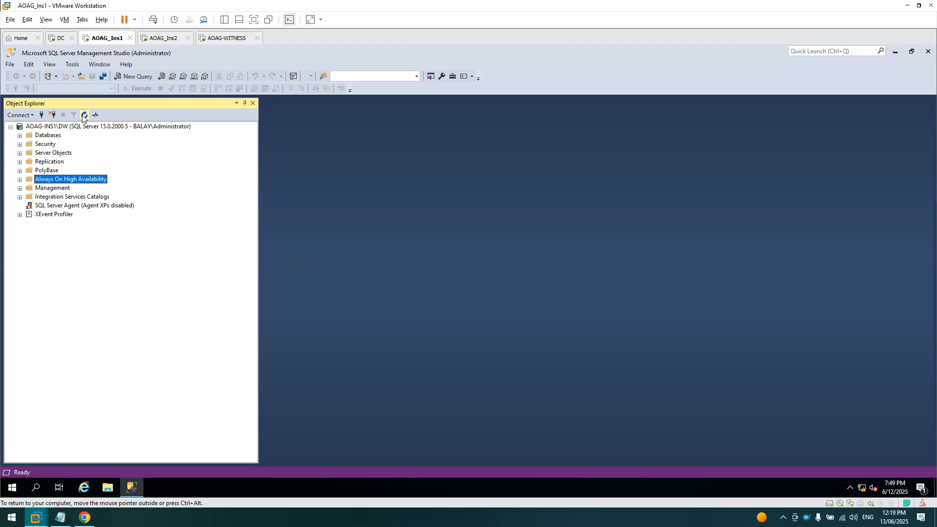
{"action": "left_click", "coordinate": [20, 180]}
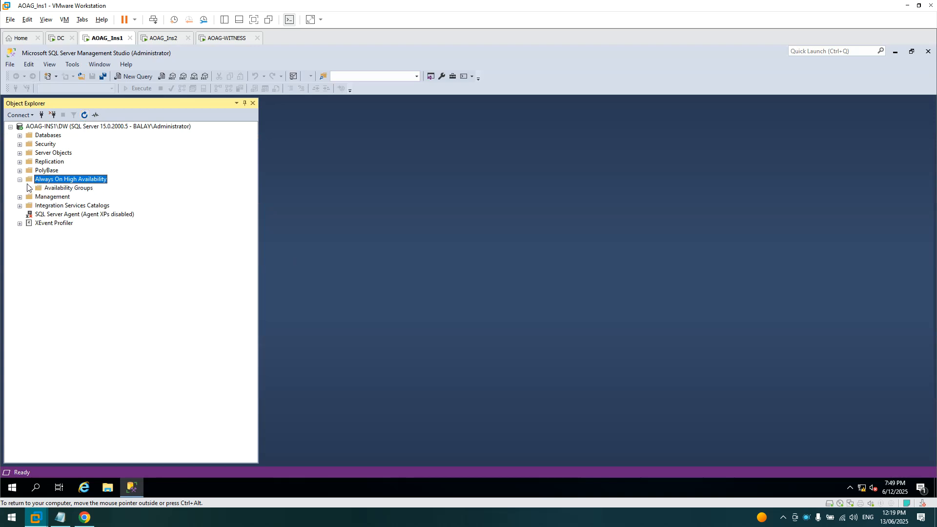
{"action": "right_click", "coordinate": [64, 183]}
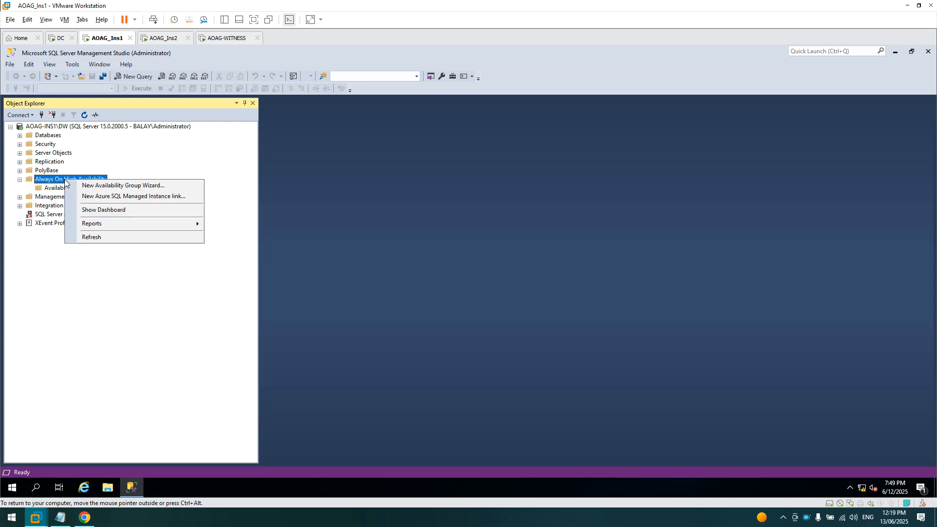
{"action": "left_click", "coordinate": [102, 188]}
- Look over the cluster type choices without changing them, then cancel and close the wizard
{"action": "left_click", "coordinate": [600, 430]}
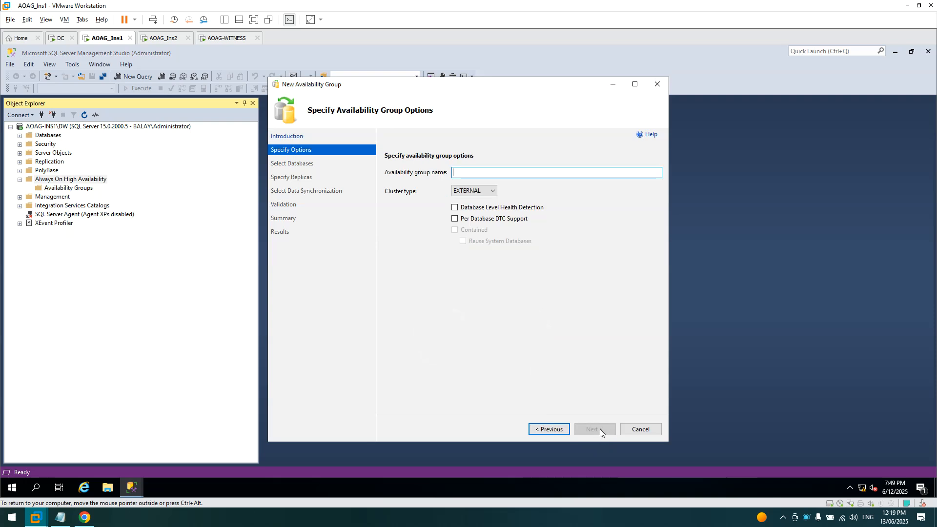
{"action": "left_click", "coordinate": [490, 191]}
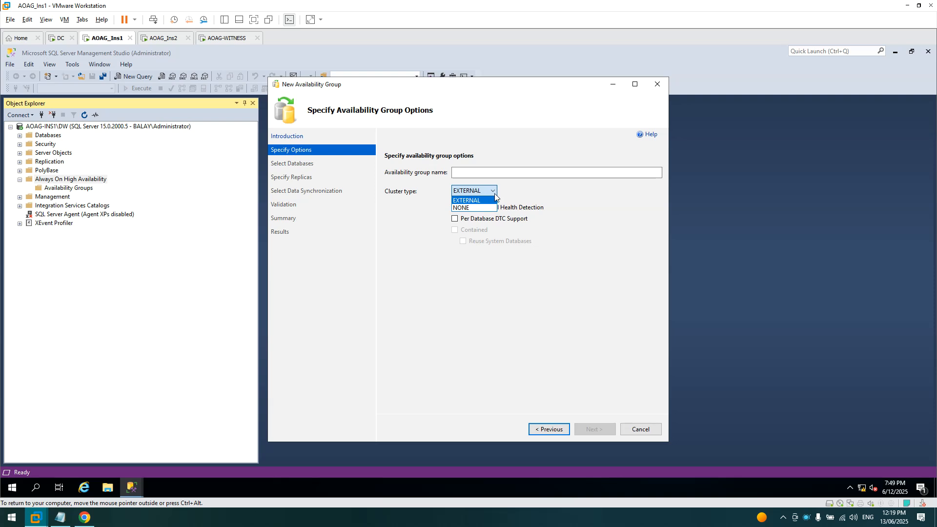
{"action": "left_click", "coordinate": [535, 192]}
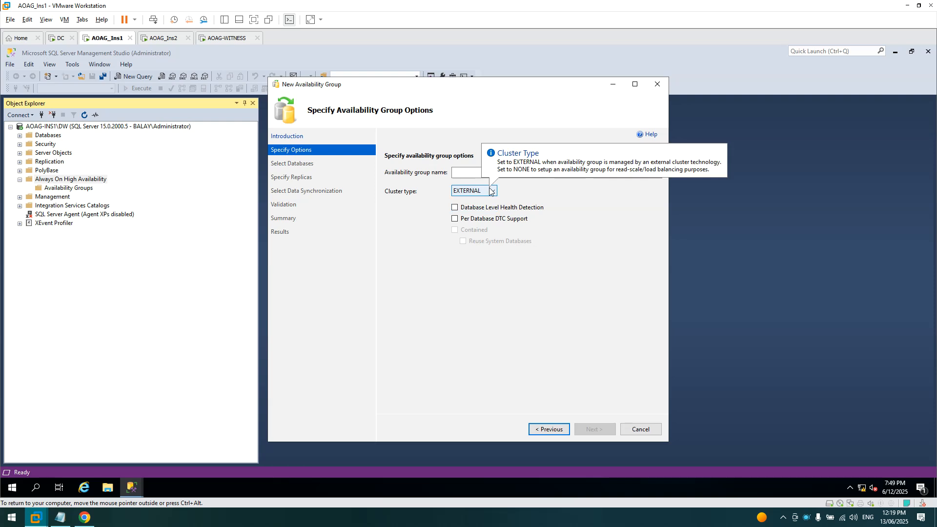
{"action": "left_click", "coordinate": [632, 429]}
{"action": "left_click", "coordinate": [502, 299]}
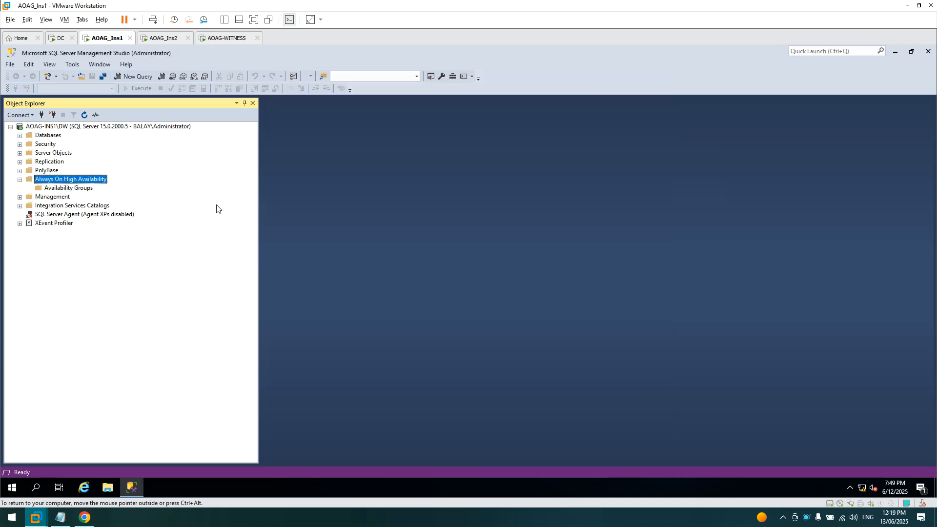
- Set cluster type NONE in the New Availability Group dialog, cancel it, and launch SQL Server Configuration Manager
{"action": "right_click", "coordinate": [68, 188]}
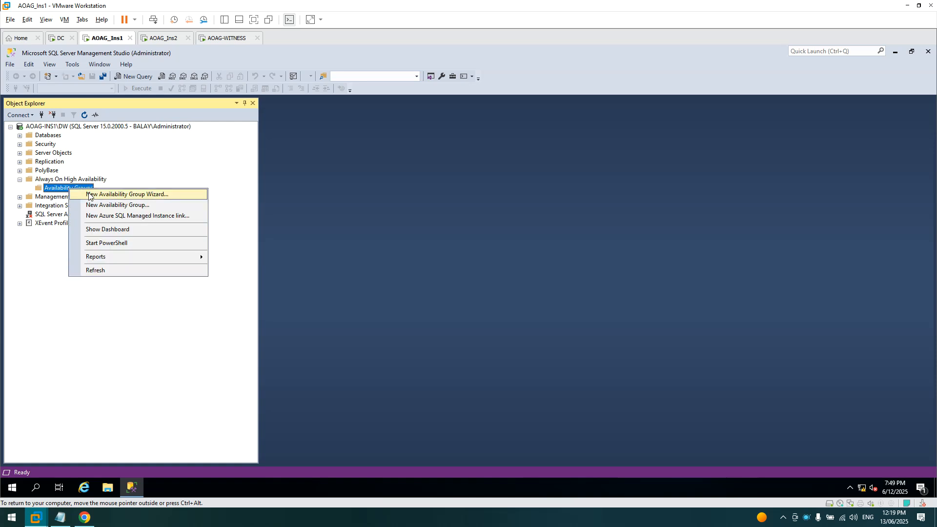
{"action": "left_click", "coordinate": [92, 205]}
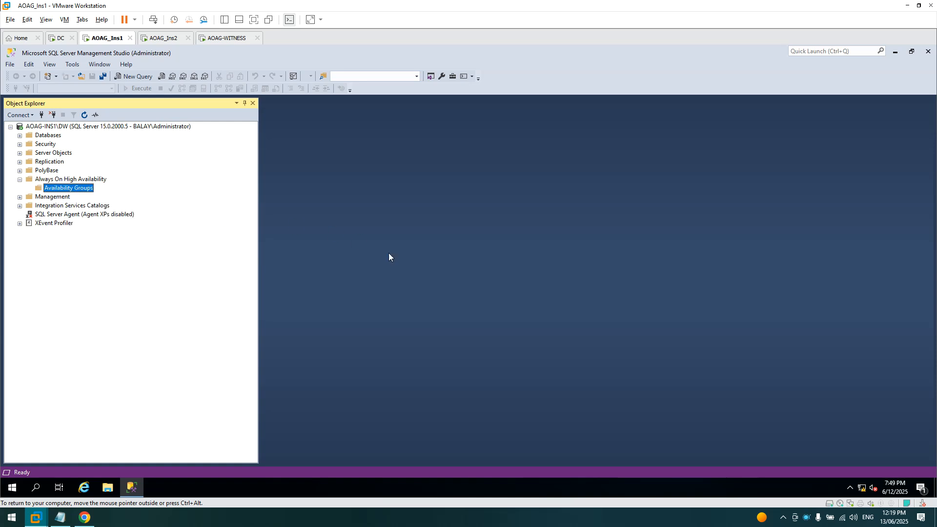
{"action": "left_click", "coordinate": [535, 155]}
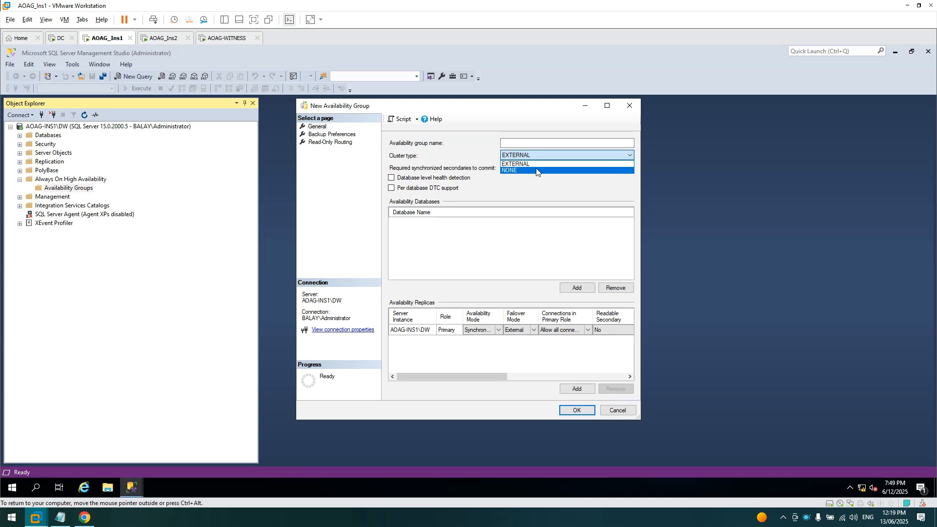
{"action": "left_click", "coordinate": [536, 169]}
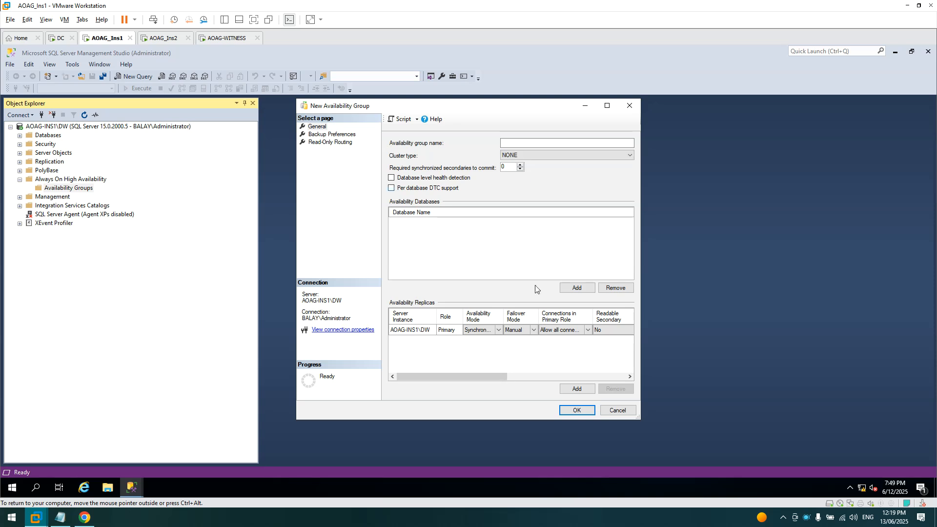
{"action": "left_click", "coordinate": [622, 412]}
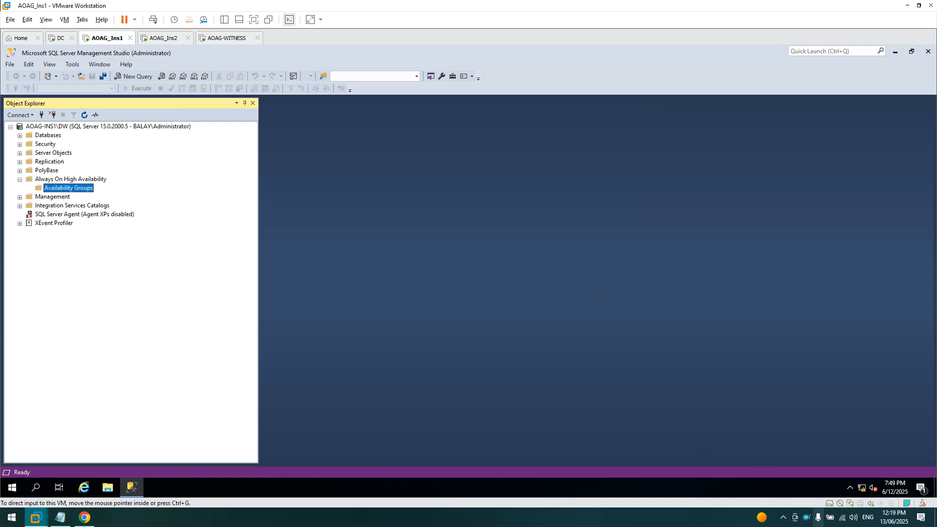
{"action": "left_click", "coordinate": [12, 488]}
{"action": "left_click", "coordinate": [243, 392]}
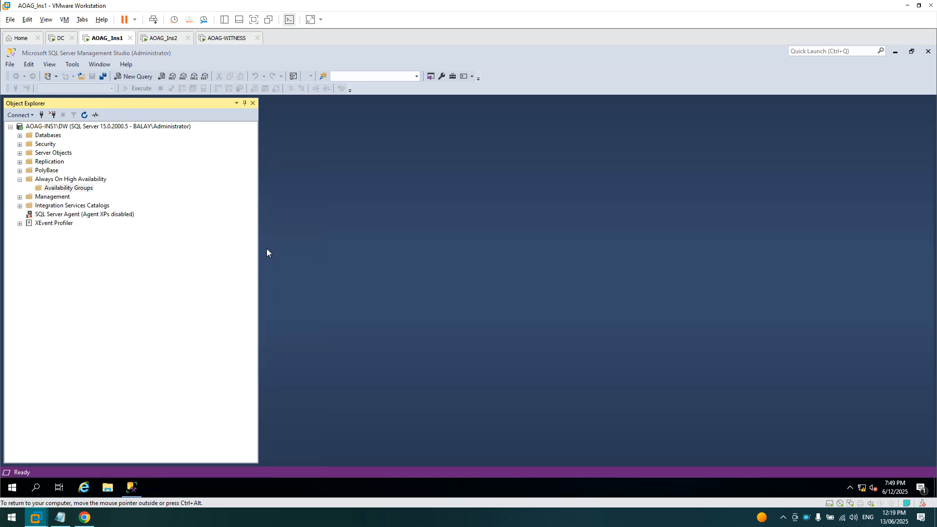
- Close SQL Server Configuration Manager and Management Studio, then bring up the Start menu again
{"action": "left_click", "coordinate": [183, 109]}
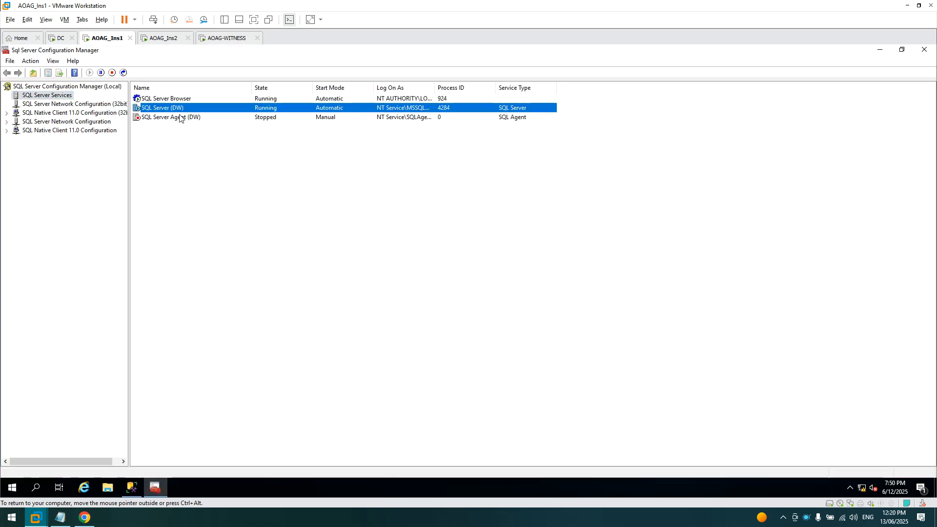
{"action": "left_click", "coordinate": [924, 50]}
{"action": "right_click", "coordinate": [807, 517]}
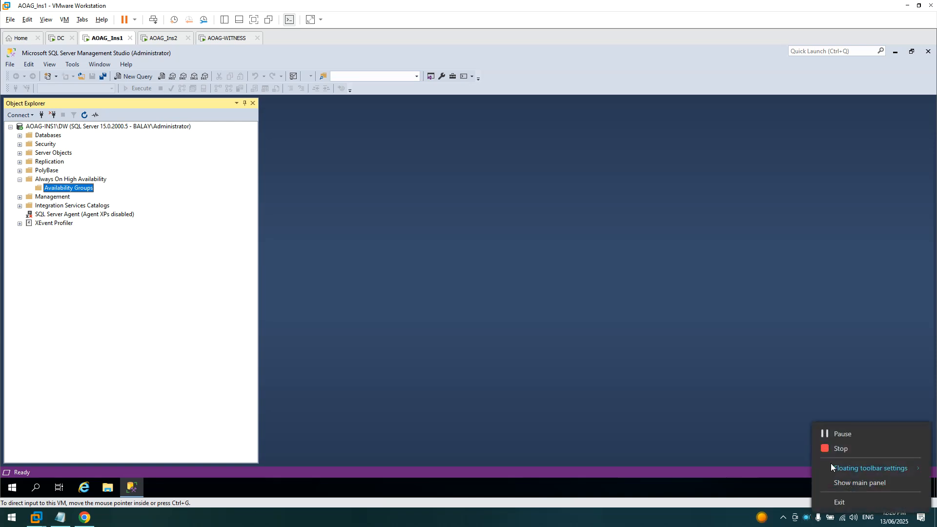
{"action": "left_click", "coordinate": [841, 436]}
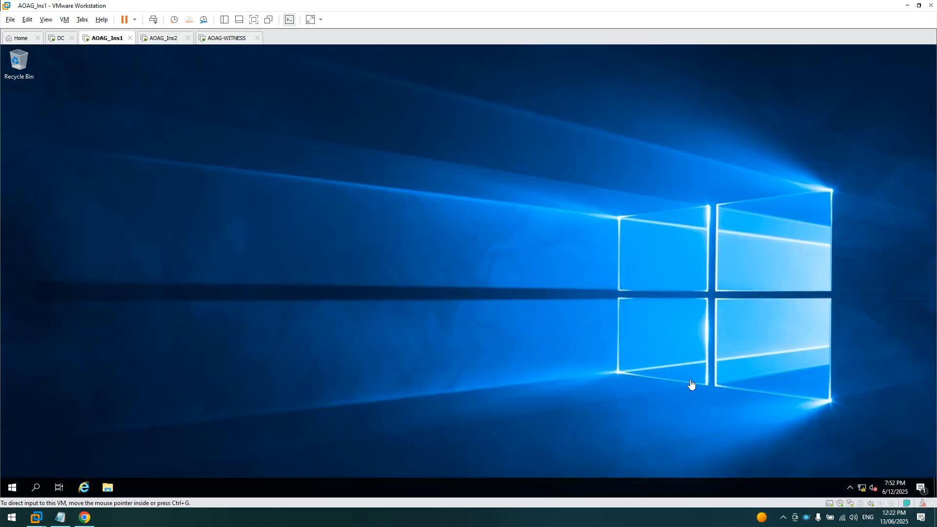
{"action": "left_click", "coordinate": [10, 485]}
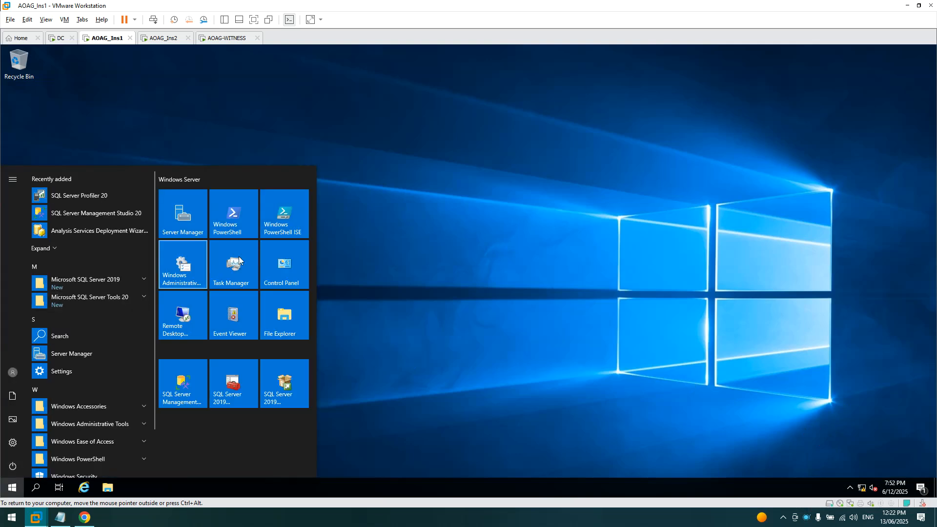
{"action": "left_click", "coordinate": [303, 141]}
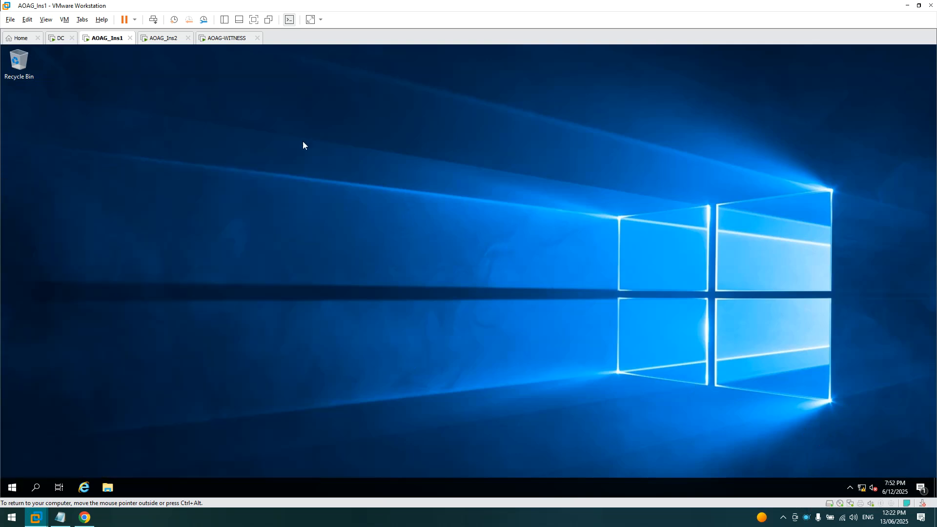
{"action": "left_click", "coordinate": [12, 488]}
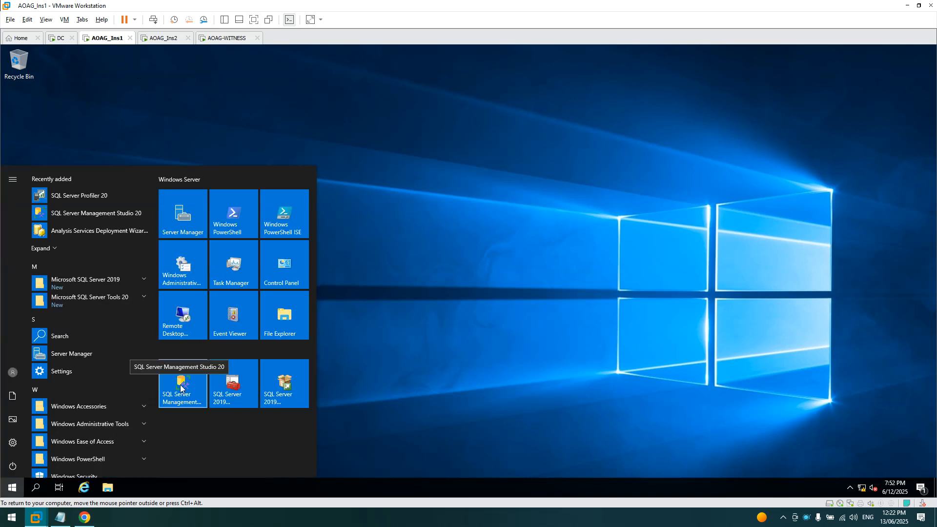
- In Server Manager, run role-based Add Roles and Features for AOAG-Ins1.balay.local through to the Features page
{"action": "left_click", "coordinate": [188, 215]}
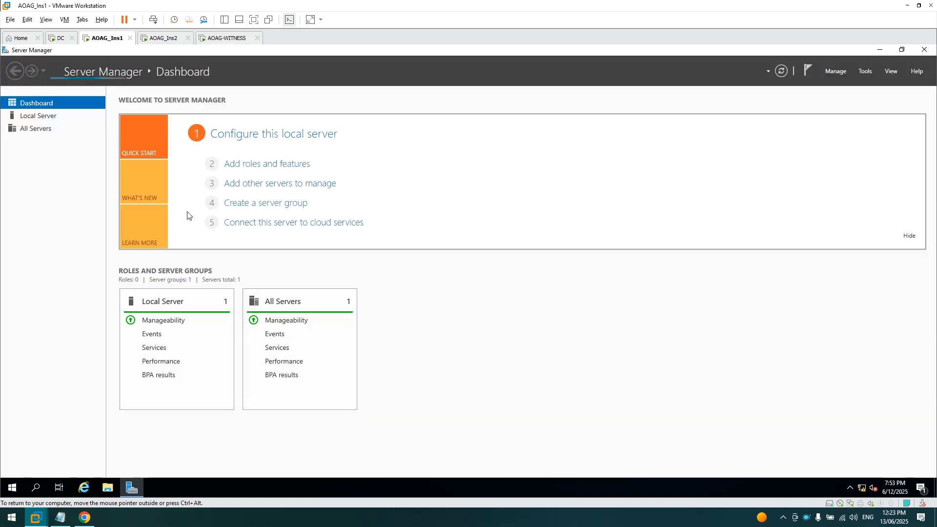
{"action": "left_click", "coordinate": [265, 164]}
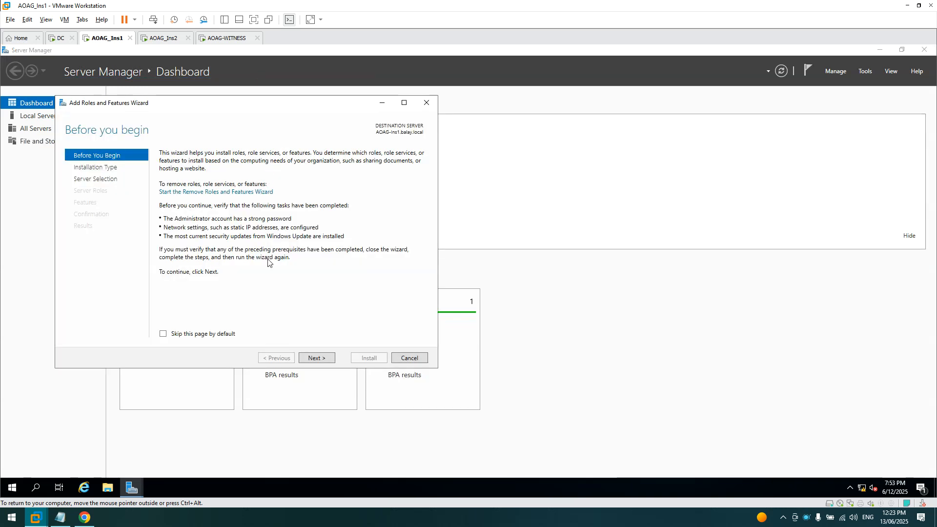
{"action": "left_click", "coordinate": [314, 357]}
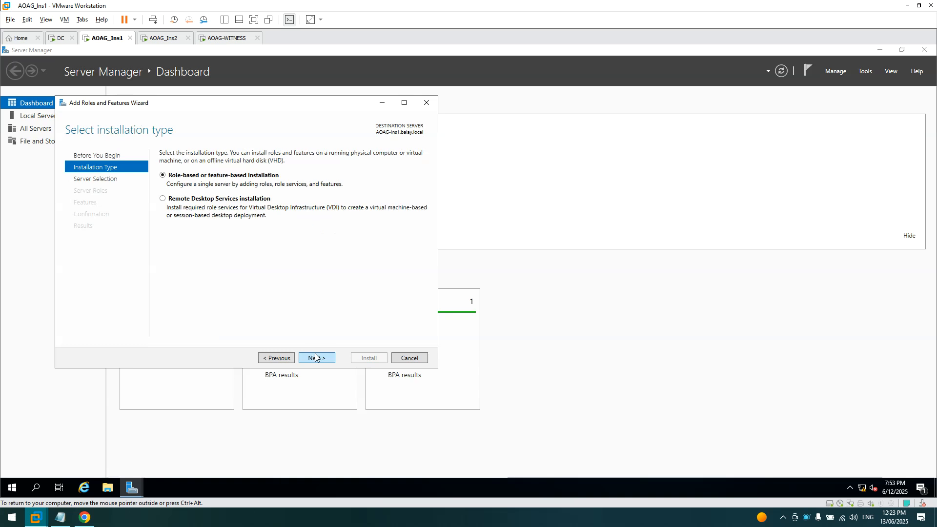
{"action": "left_click", "coordinate": [315, 358]}
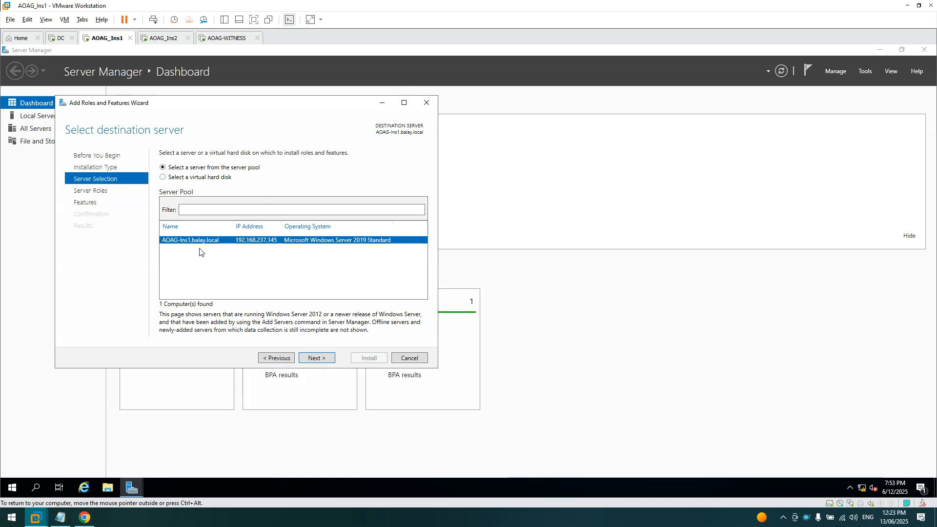
{"action": "left_click", "coordinate": [328, 361]}
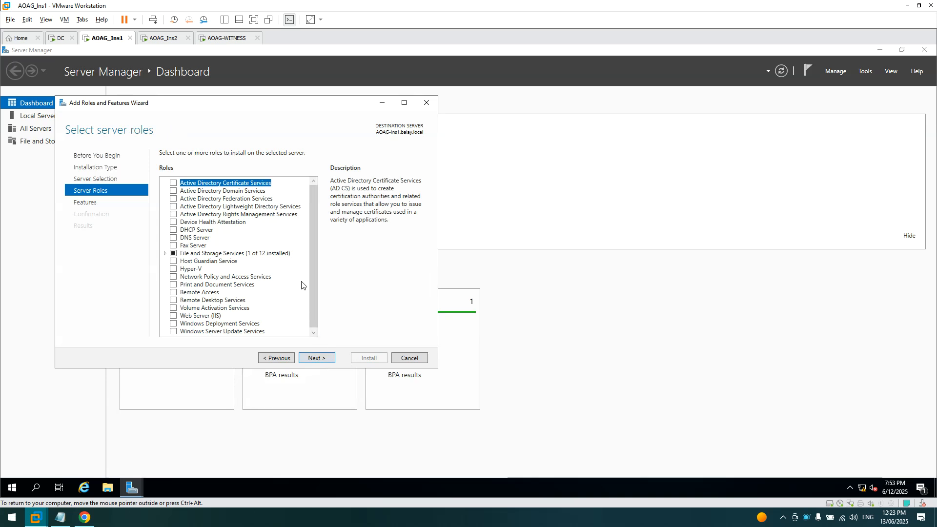
{"action": "left_click", "coordinate": [318, 359]}
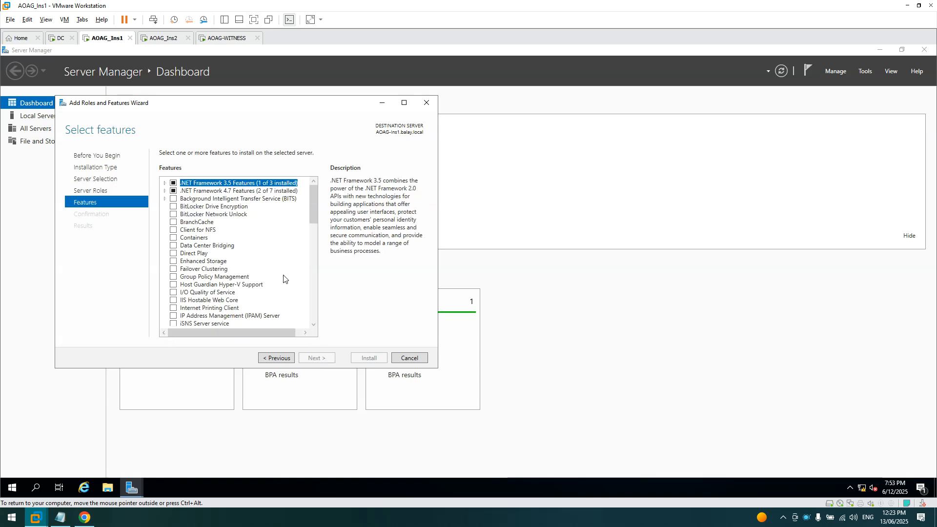
- Install Failover Clustering with its management tools on AOAG_Ins1, allowing automatic restart
{"action": "left_click", "coordinate": [173, 269]}
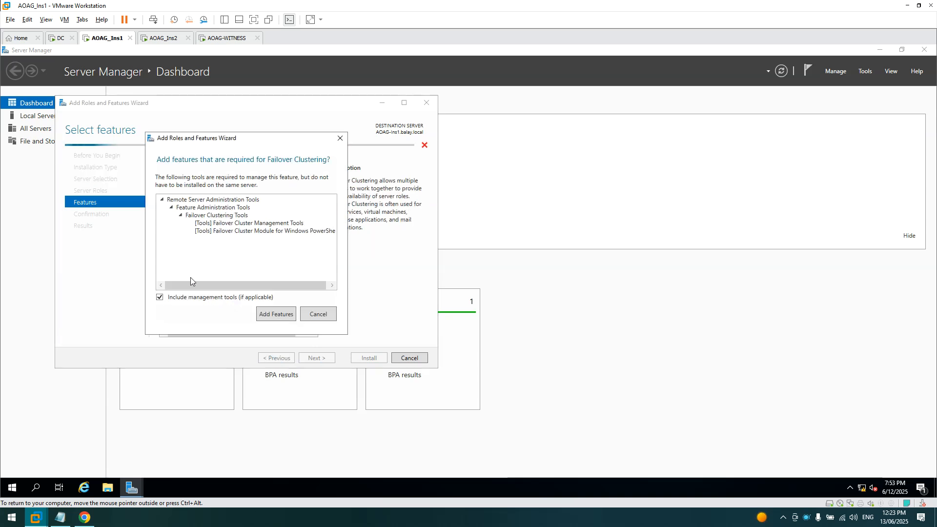
{"action": "left_click", "coordinate": [284, 314]}
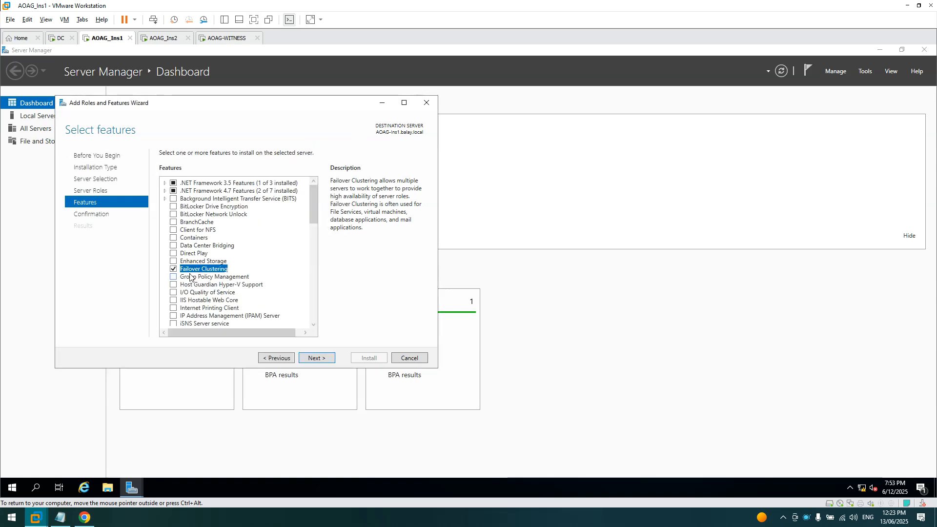
{"action": "left_click", "coordinate": [319, 359]}
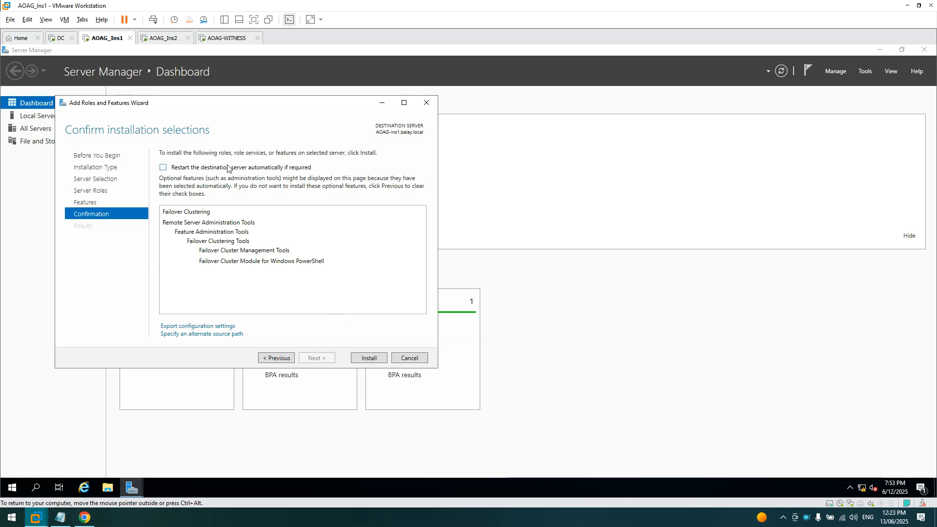
{"action": "left_click", "coordinate": [165, 169]}
{"action": "left_click", "coordinate": [496, 300]}
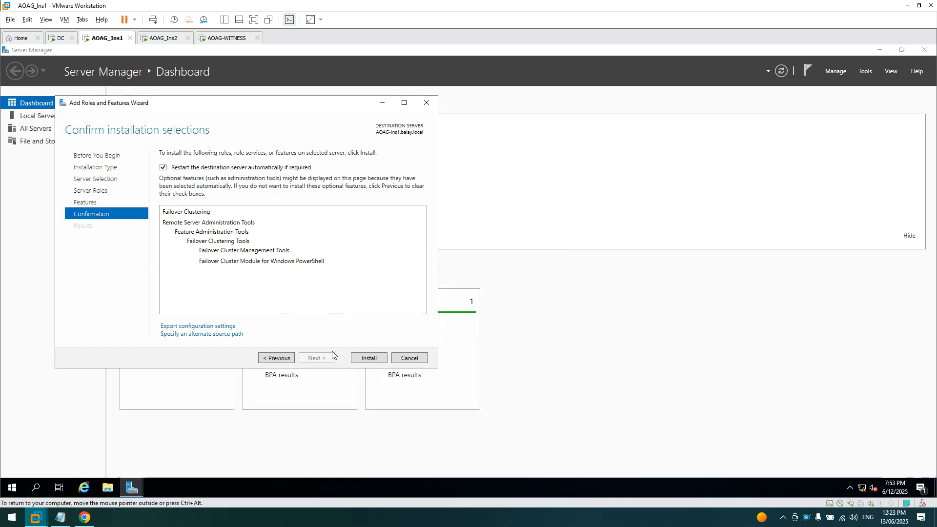
{"action": "left_click", "coordinate": [366, 358]}
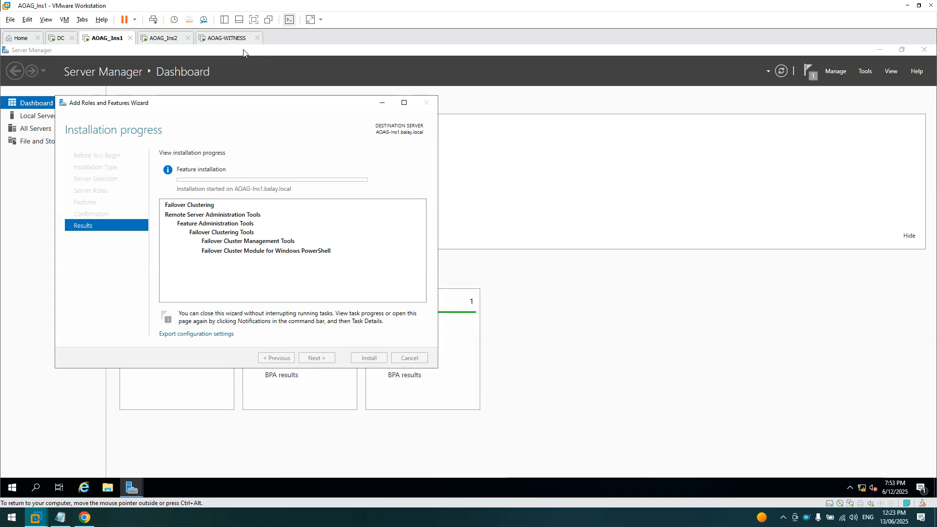
- On AOAG_Ins2, close SQL Server Management Studio and launch Server Manager
{"action": "left_click", "coordinate": [163, 39]}
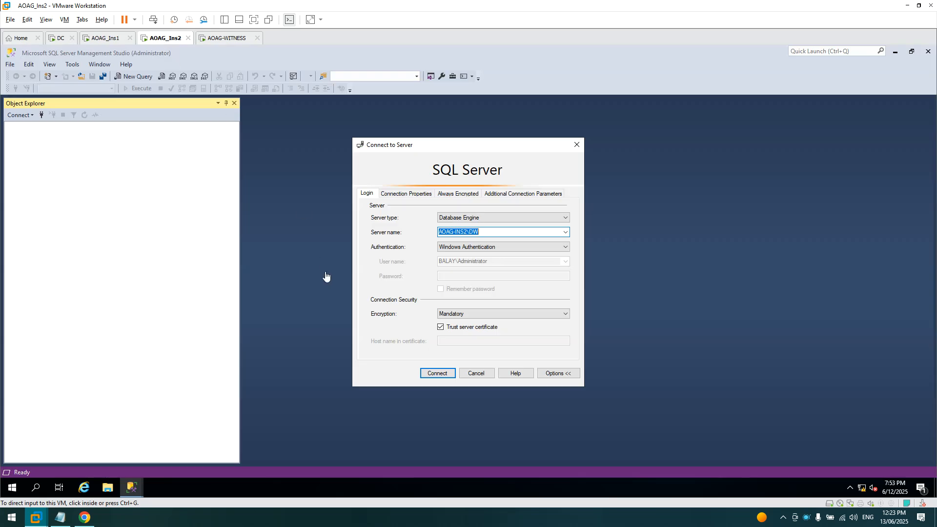
{"action": "left_click", "coordinate": [477, 373]}
{"action": "left_click", "coordinate": [927, 53]}
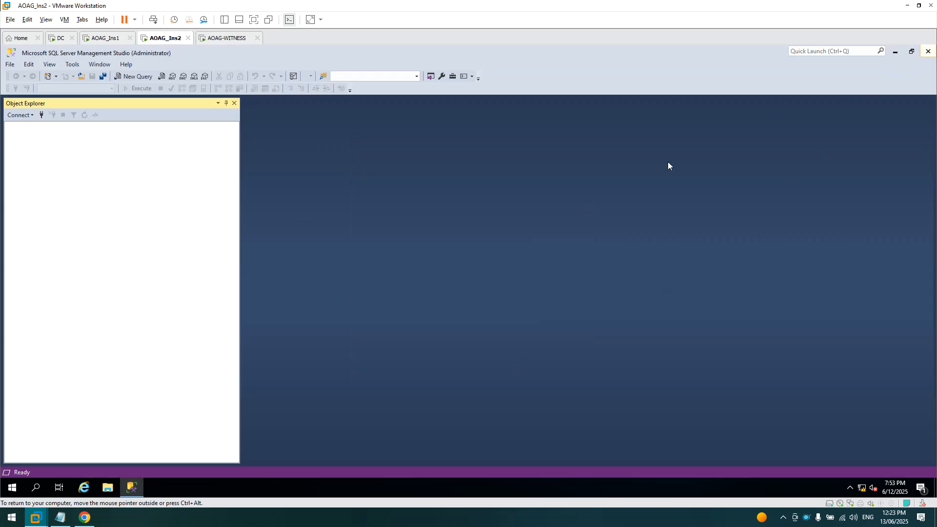
{"action": "left_click", "coordinate": [13, 488]}
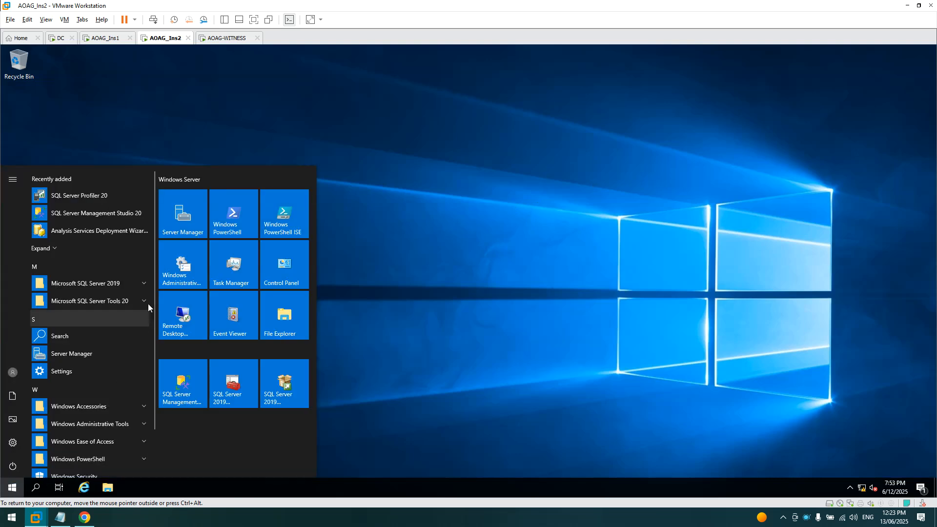
{"action": "left_click", "coordinate": [181, 217]}
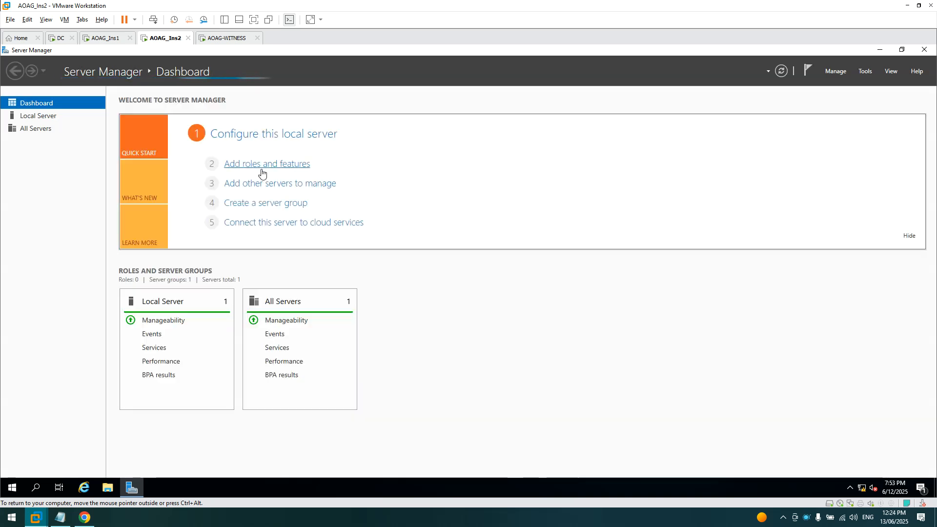
- Run role-based Add Roles and Features for AOAG-Ins2.balay.local through to the Features page
{"action": "left_click", "coordinate": [268, 165]}
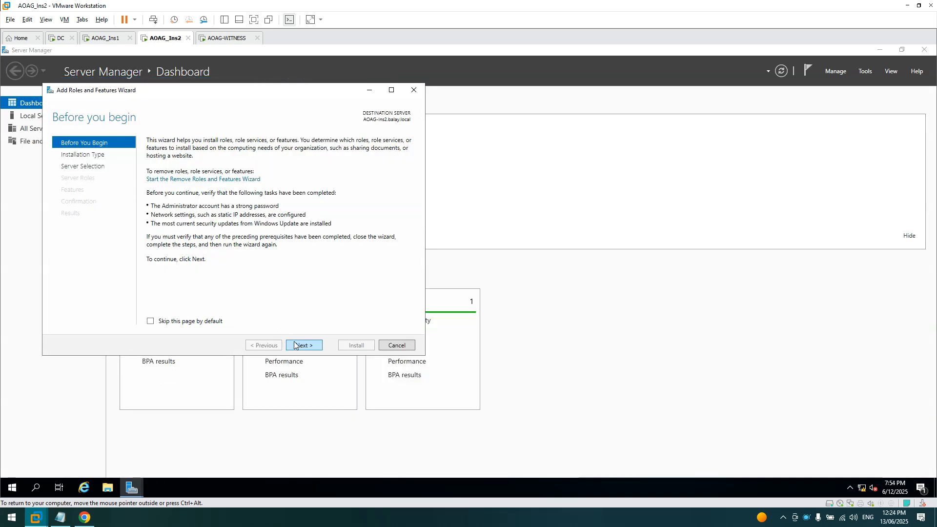
{"action": "left_click", "coordinate": [299, 346]}
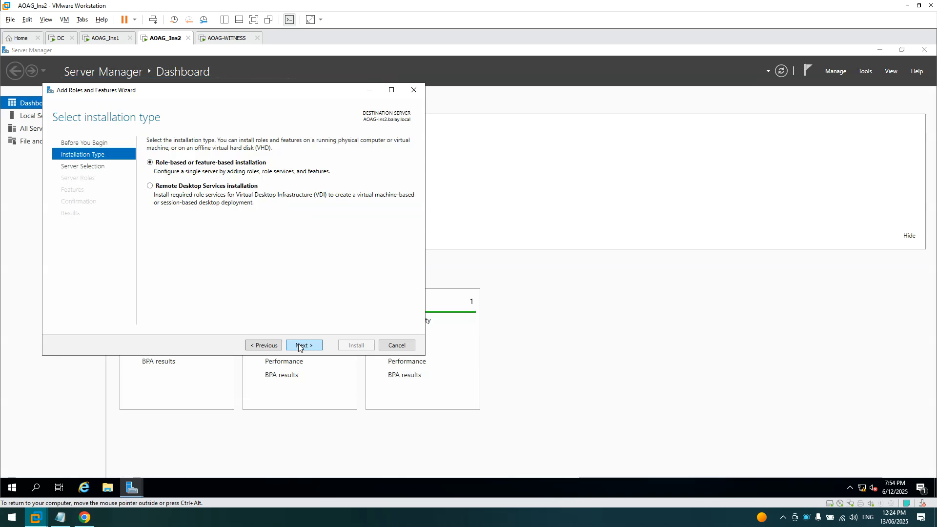
{"action": "left_click", "coordinate": [298, 345]}
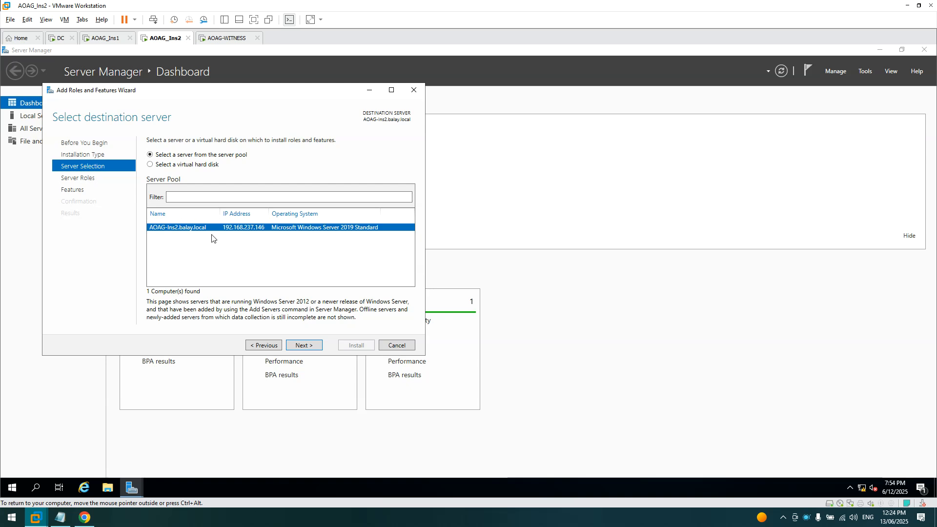
{"action": "left_click", "coordinate": [304, 345]}
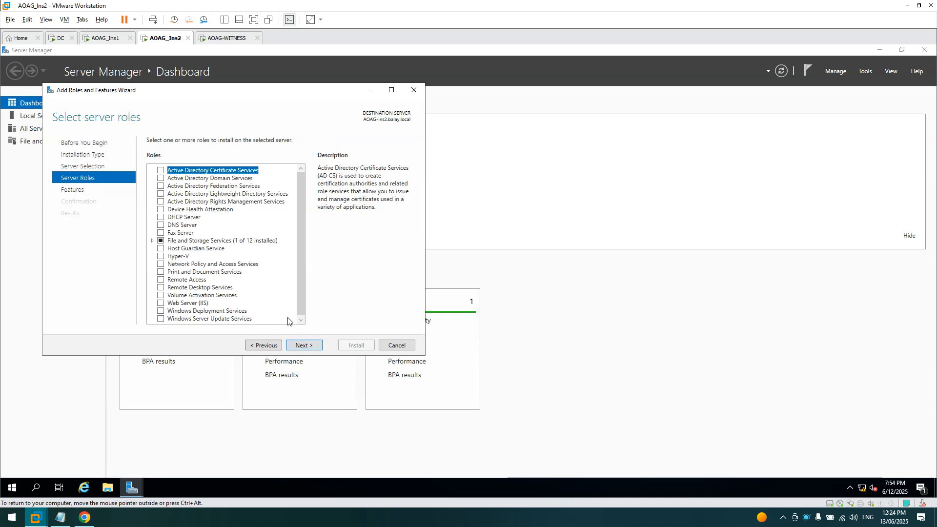
{"action": "left_click", "coordinate": [309, 346]}
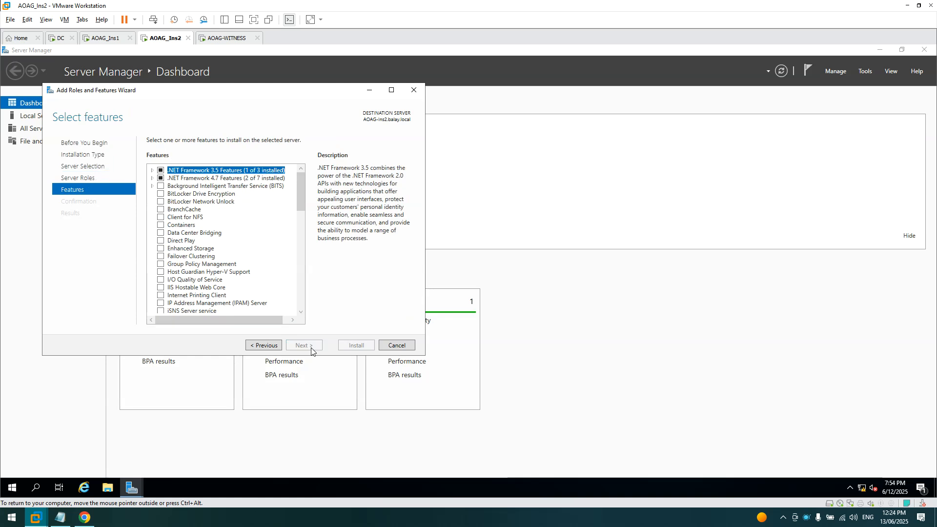
- Install Failover Clustering with management tools on AOAG_Ins2 with automatic restart, then check AOAG_Ins1 rebooting
{"action": "left_click", "coordinate": [161, 256]}
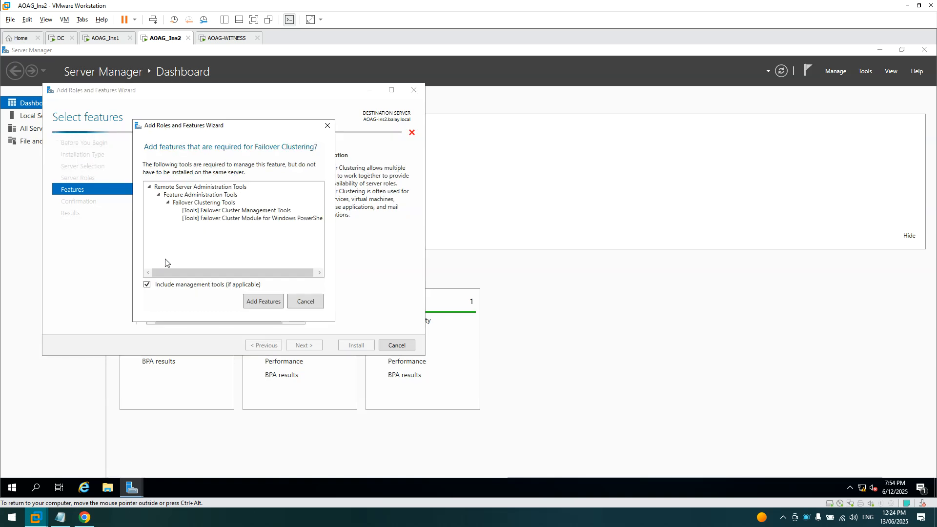
{"action": "left_click", "coordinate": [272, 305]}
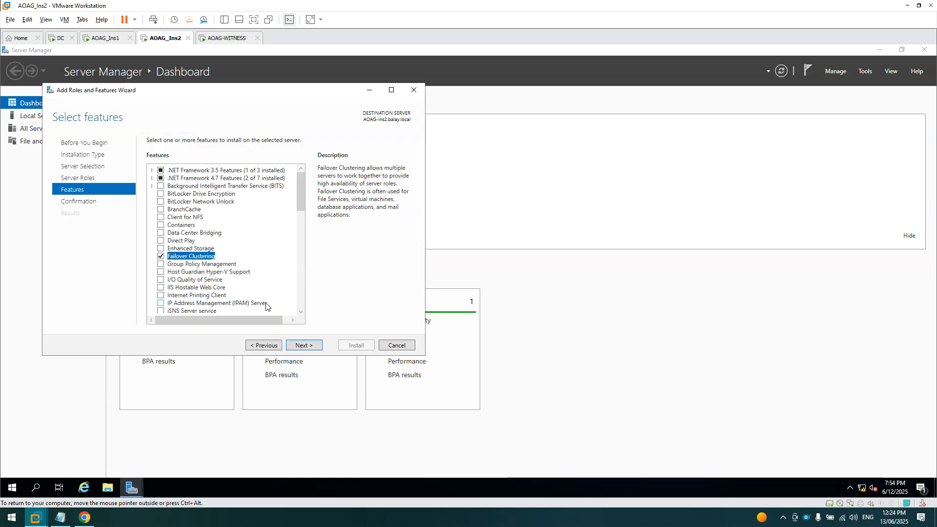
{"action": "left_click", "coordinate": [312, 347]}
{"action": "left_click", "coordinate": [151, 155]}
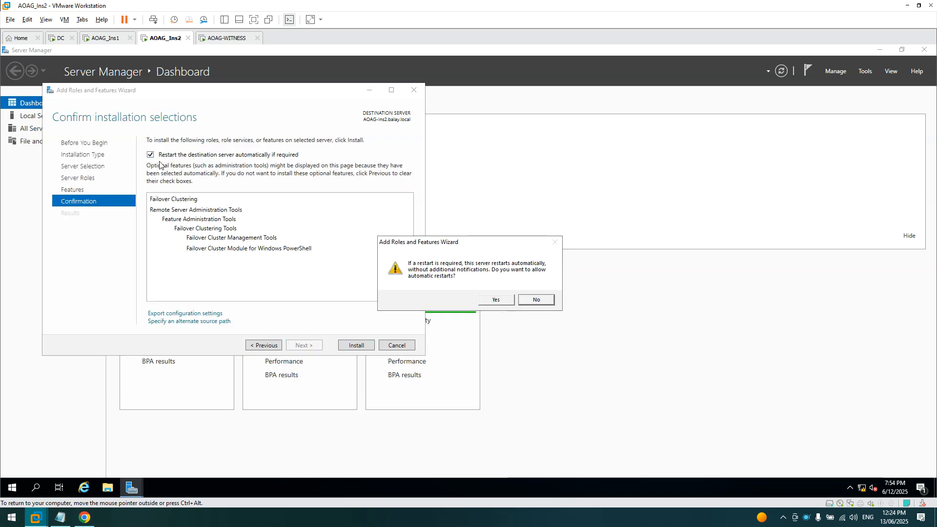
{"action": "left_click", "coordinate": [485, 297]}
{"action": "left_click", "coordinate": [354, 346]}
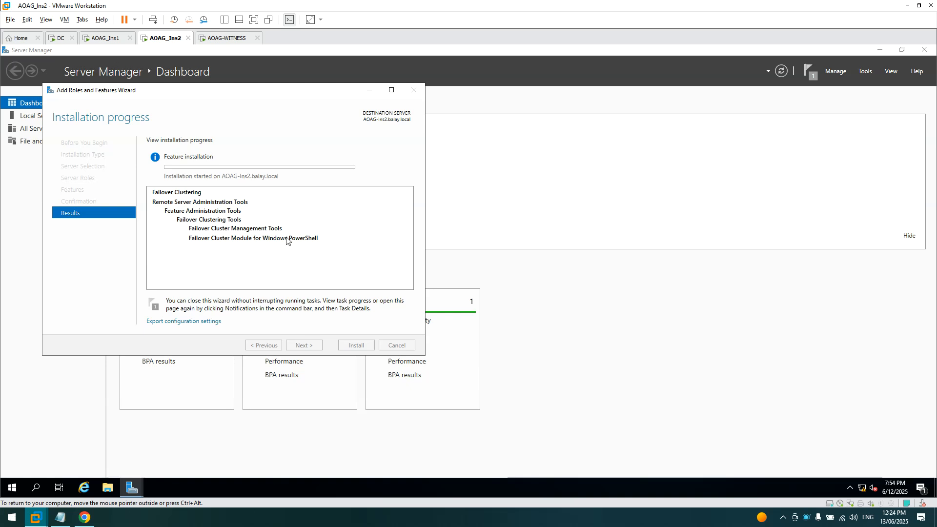
{"action": "left_click", "coordinate": [105, 39]}
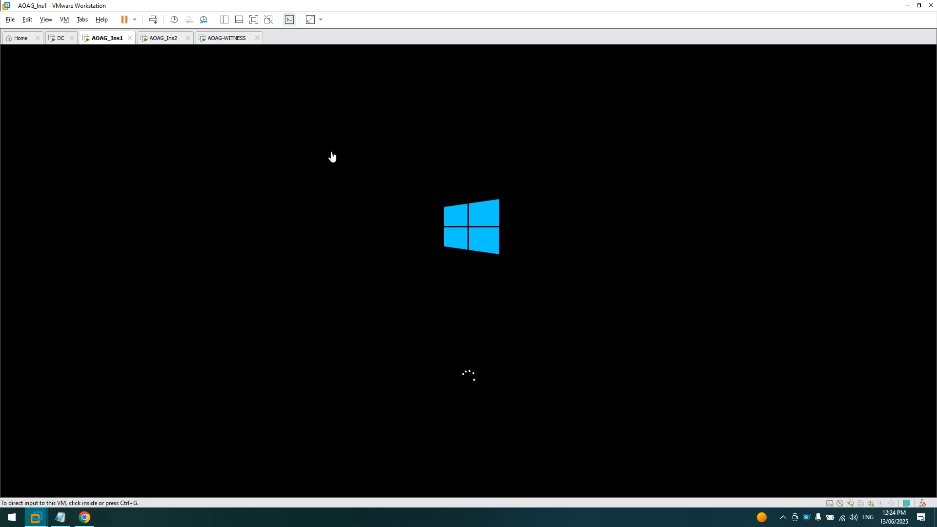
- Sign in to AOAG_Ins1 with the administrator password using Send Ctrl+Alt+Del
{"action": "left_click", "coordinate": [169, 39]}
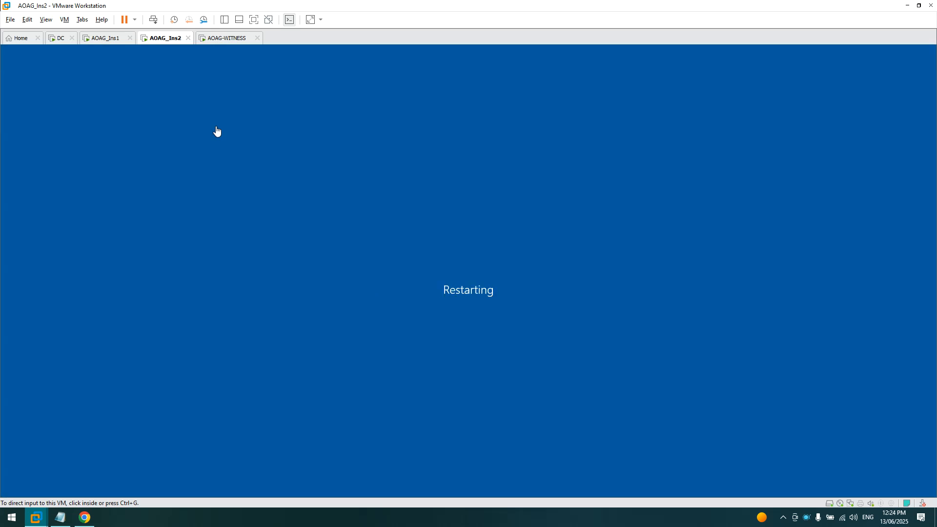
{"action": "left_click", "coordinate": [105, 42]}
{"action": "right_click", "coordinate": [104, 43]}
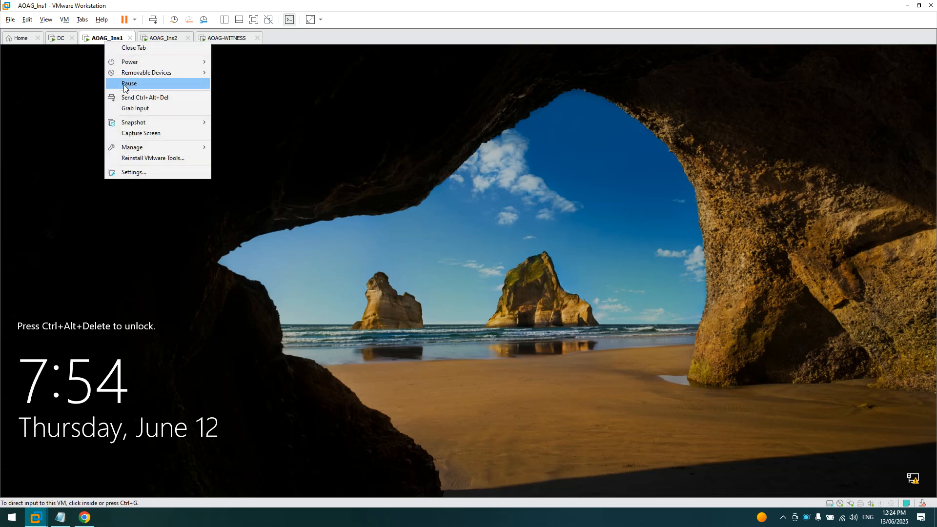
{"action": "left_click", "coordinate": [140, 97]}
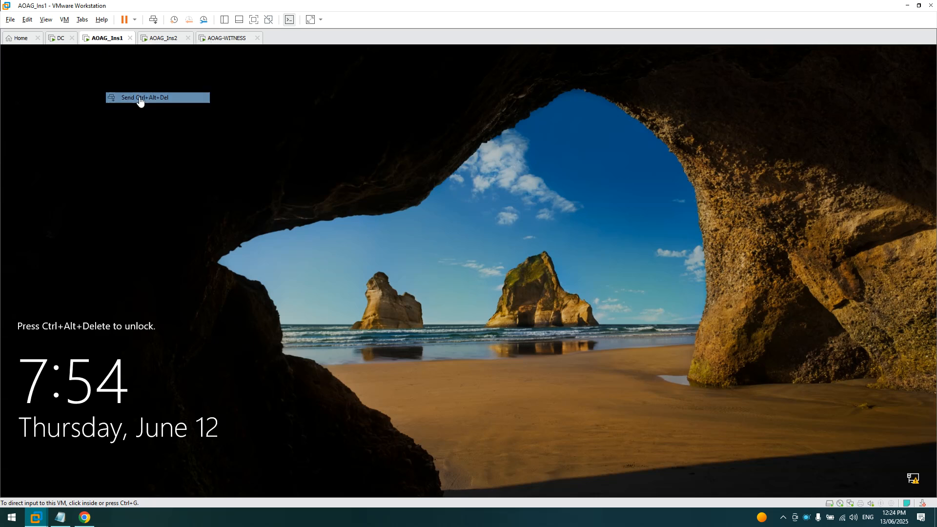
{"action": "left_click", "coordinate": [434, 312]}
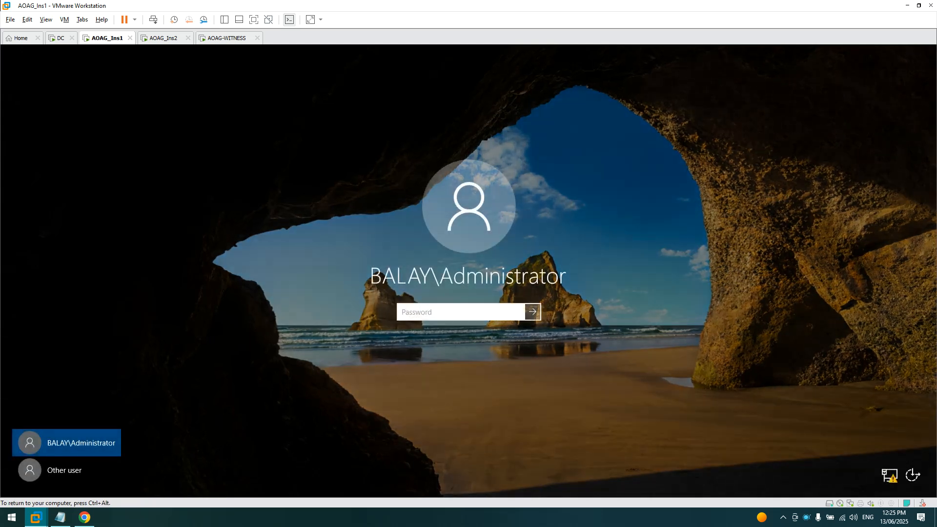
{"action": "type", "text": "•••••••"}
{"action": "key", "text": "Return"}
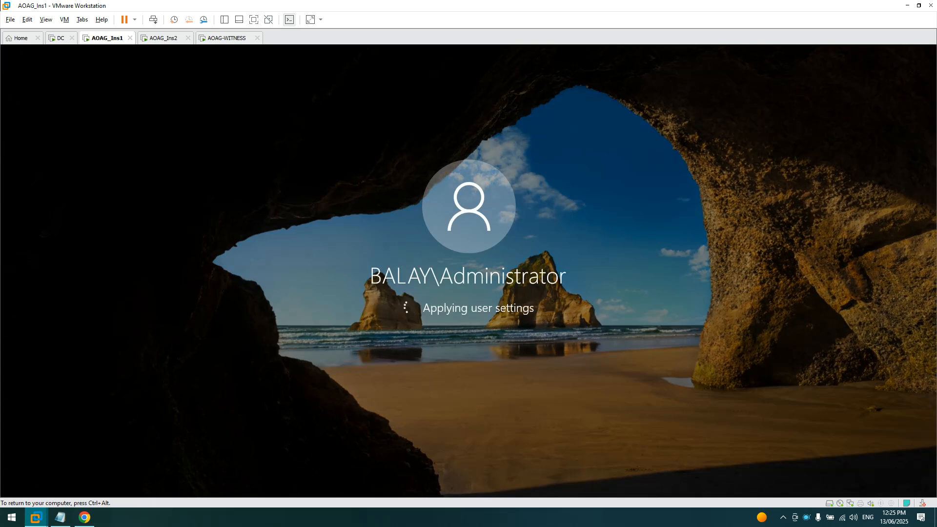
- Sign in to AOAG_Ins2 with the administrator password using Send Ctrl+Alt+Del
{"action": "left_click", "coordinate": [163, 39]}
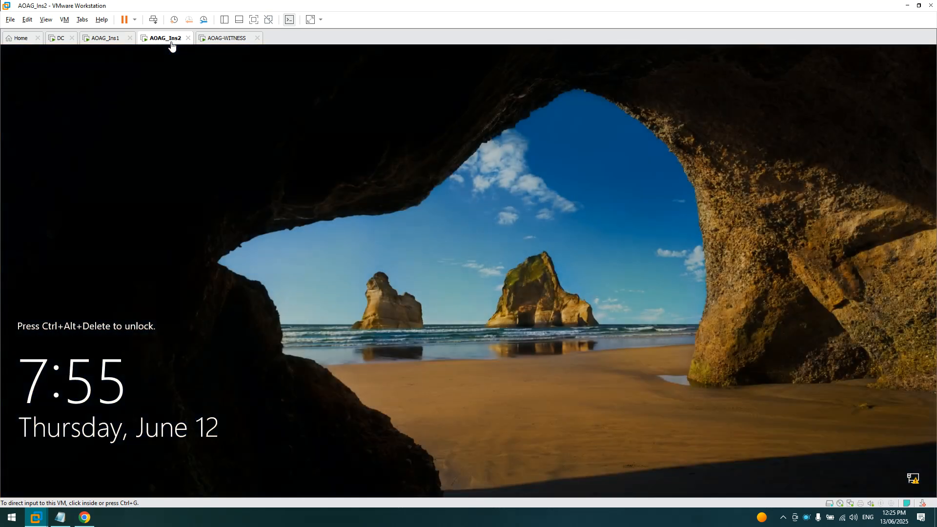
{"action": "right_click", "coordinate": [172, 45]}
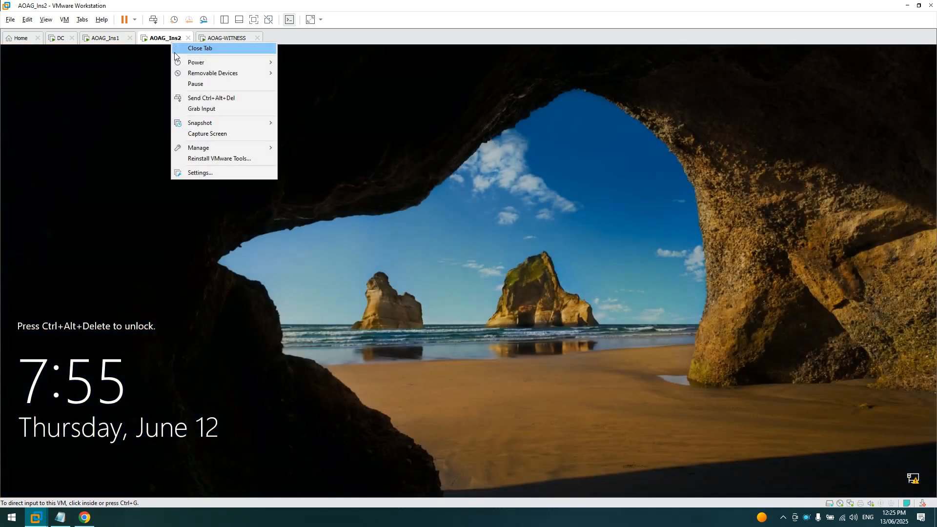
{"action": "left_click", "coordinate": [190, 98]}
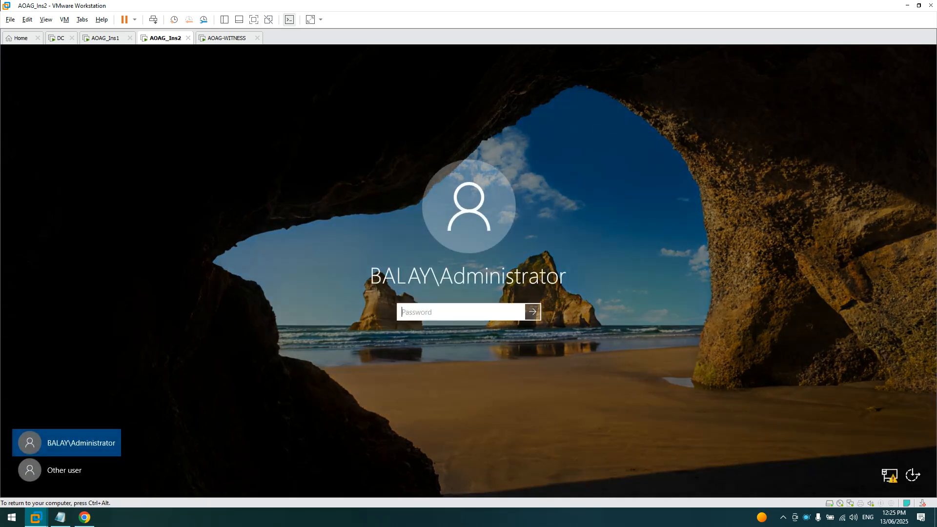
{"action": "type", "text": "•••••••"}
{"action": "key", "text": "Return"}
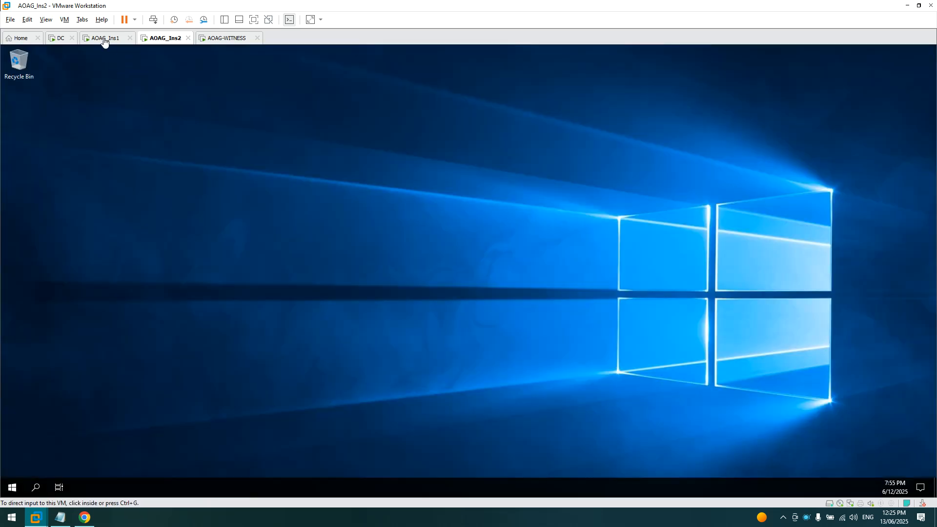
- Close the finished Failover Clustering install wizard and Server Manager on AOAG_Ins1 and AOAG_Ins2
{"action": "left_click", "coordinate": [104, 39]}
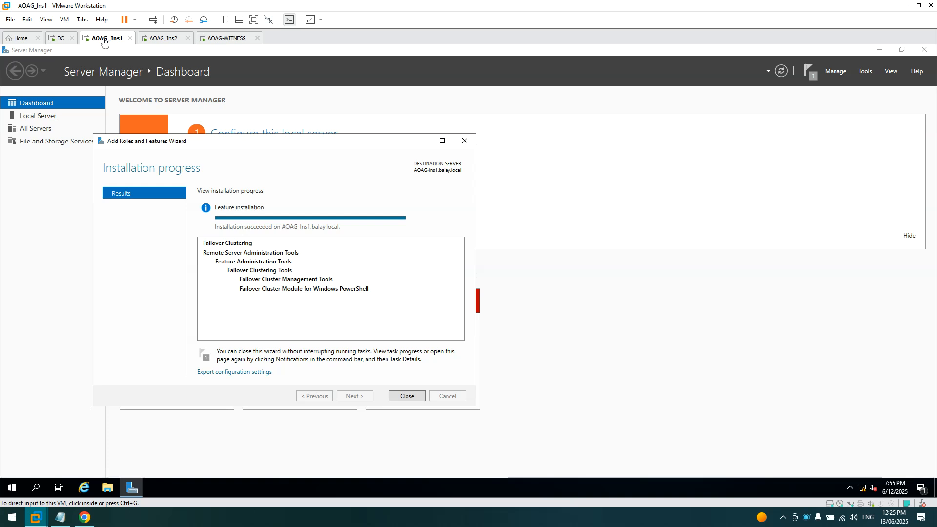
{"action": "left_click", "coordinate": [416, 398]}
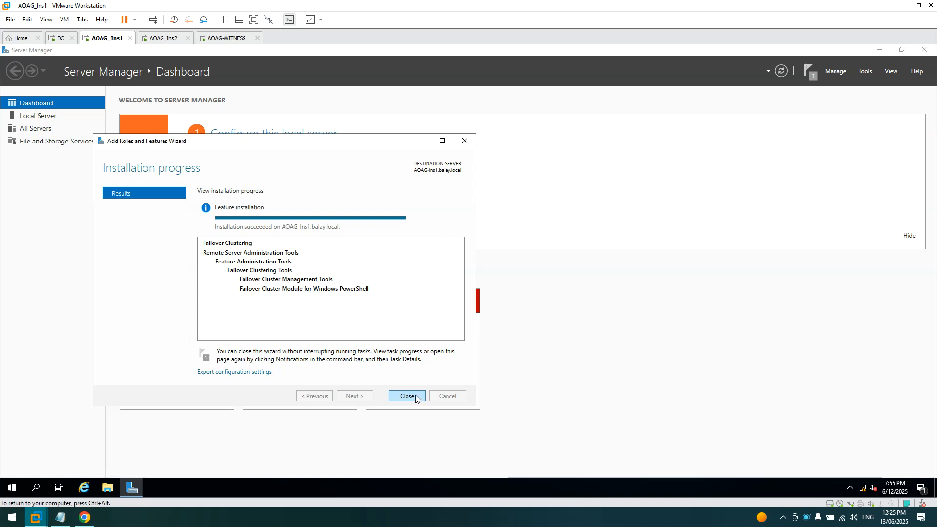
{"action": "left_click", "coordinate": [924, 49]}
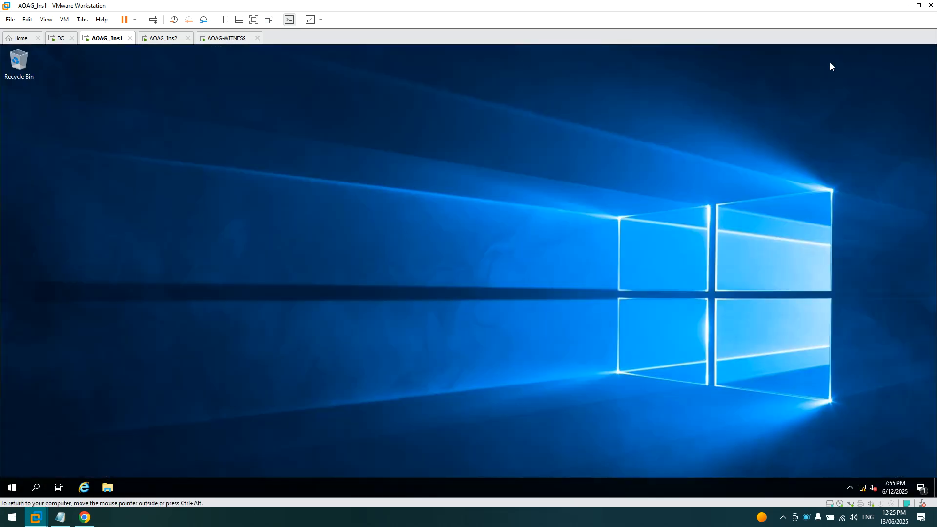
{"action": "left_click", "coordinate": [156, 38]}
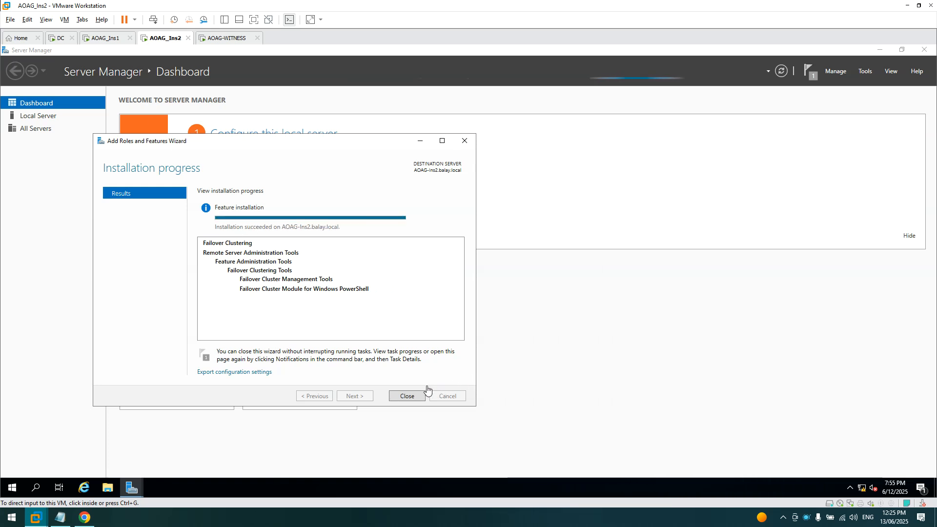
{"action": "left_click", "coordinate": [413, 396]}
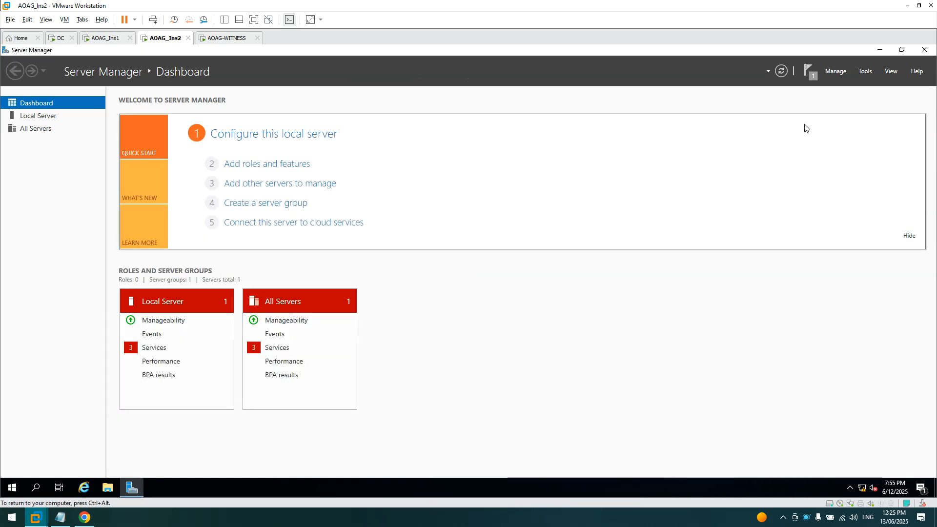
{"action": "left_click", "coordinate": [923, 51]}
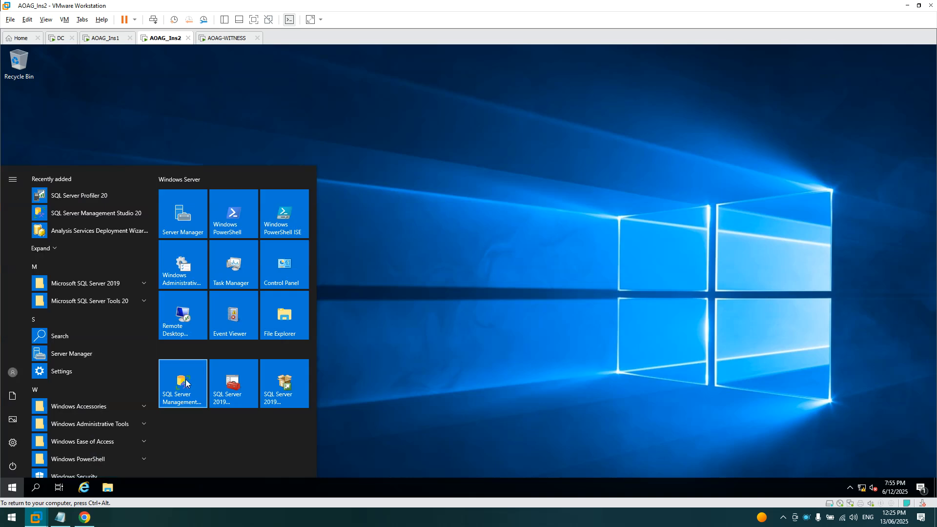
- Launch SQL Server Management Studio from Start on AOAG_Ins2 and AOAG_Ins1
{"action": "left_click", "coordinate": [200, 386]}
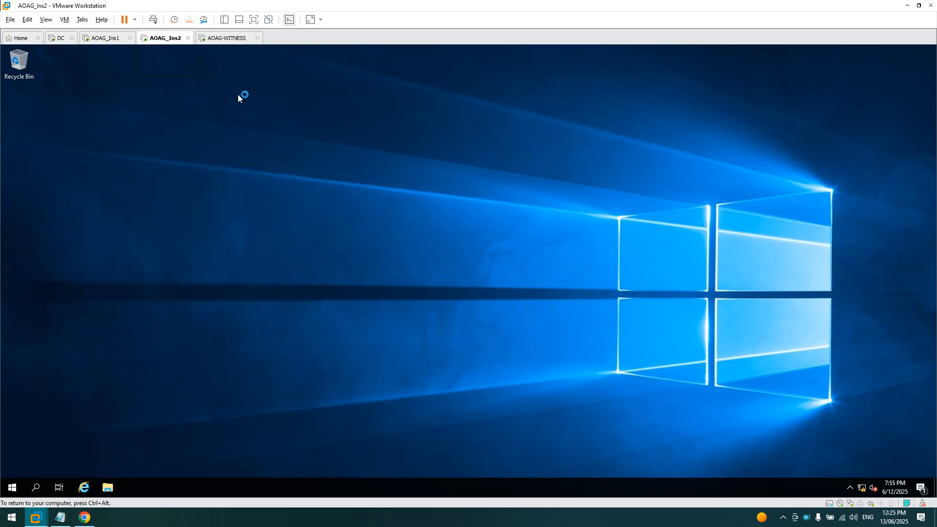
{"action": "left_click", "coordinate": [113, 39]}
{"action": "left_click", "coordinate": [12, 488]}
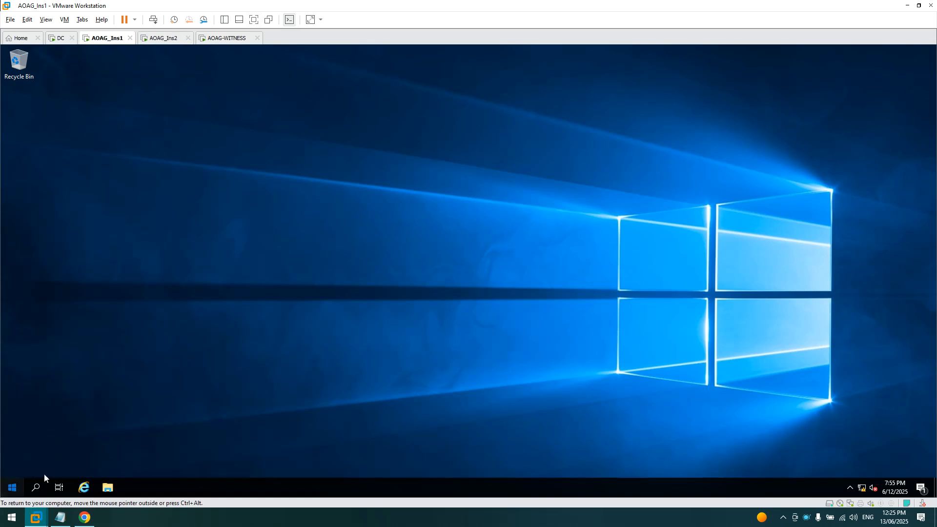
{"action": "left_click", "coordinate": [179, 384]}
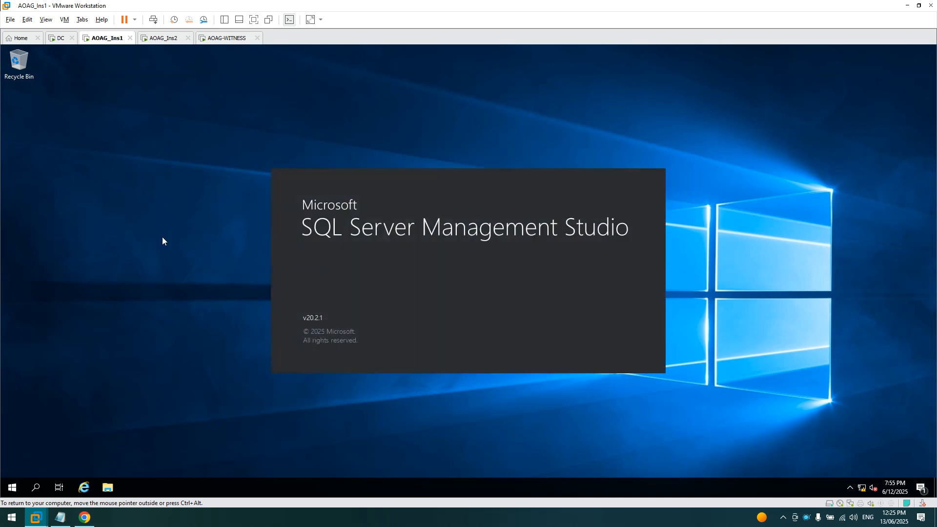
- Cancel the accidental Take Snapshot dialog and return to AOAG_Ins1's Connect to Server prompt
{"action": "left_click", "coordinate": [173, 20]}
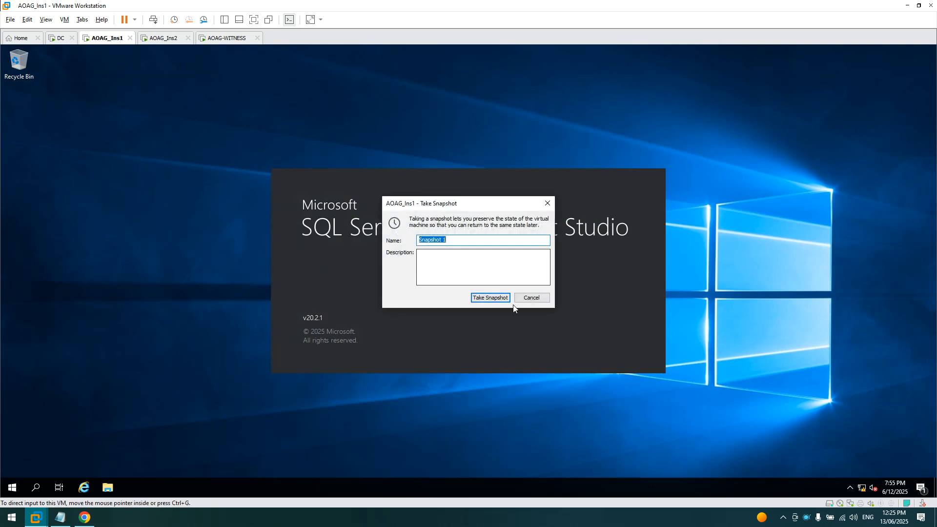
{"action": "left_click", "coordinate": [532, 298]}
{"action": "left_click", "coordinate": [170, 40]}
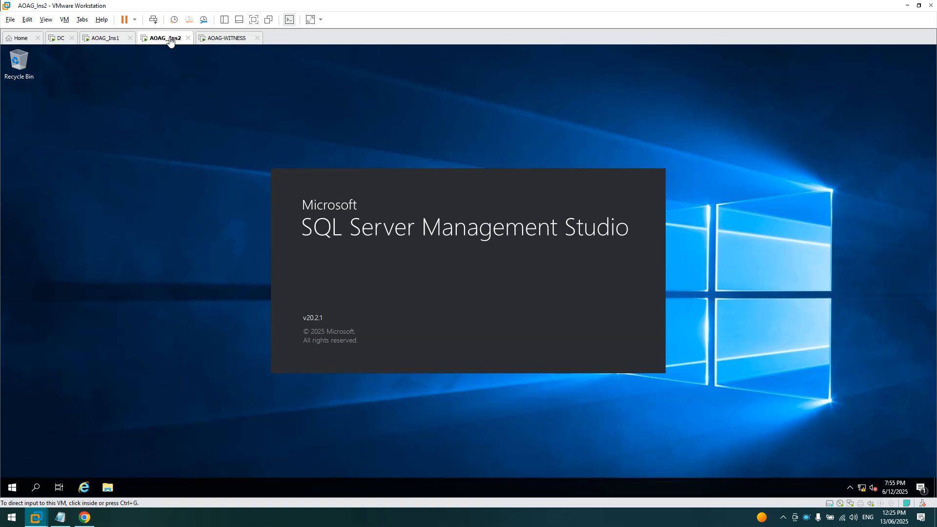
{"action": "left_click", "coordinate": [104, 42]}
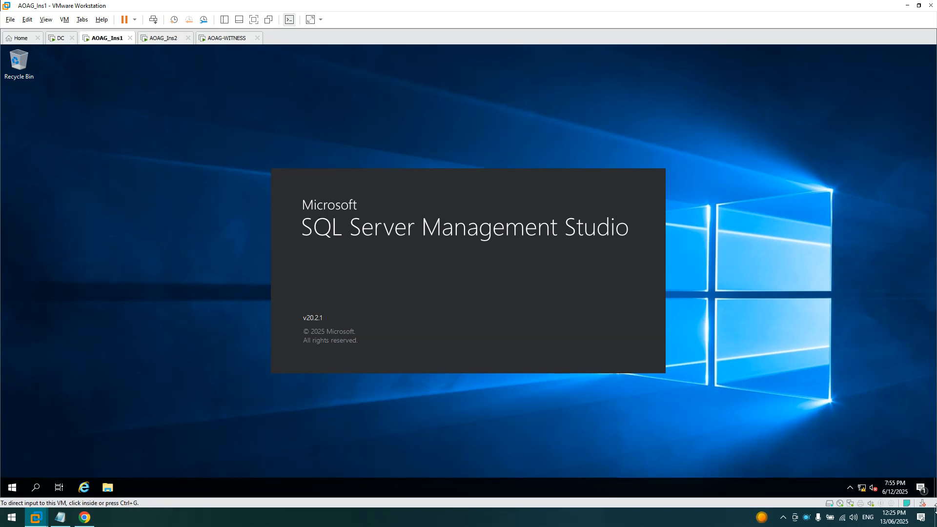
{"action": "right_click", "coordinate": [806, 517]}
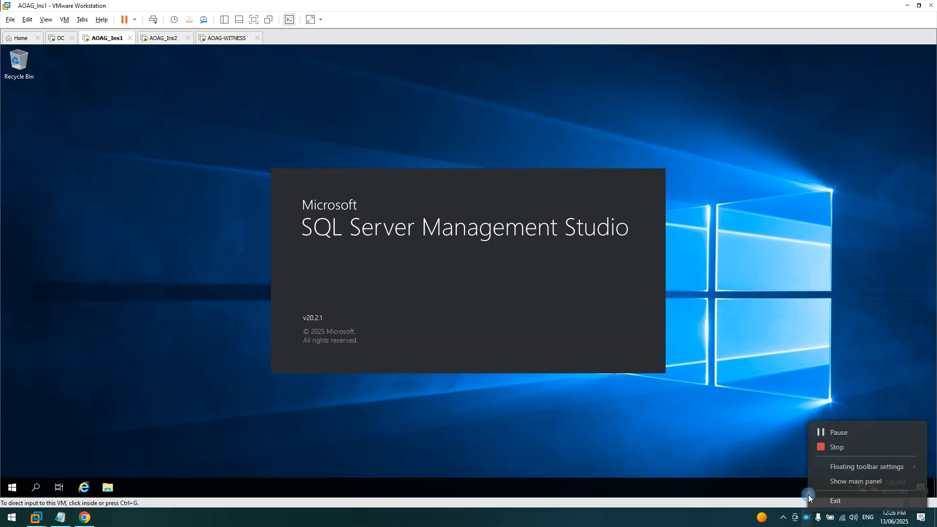
{"action": "left_click", "coordinate": [833, 431]}
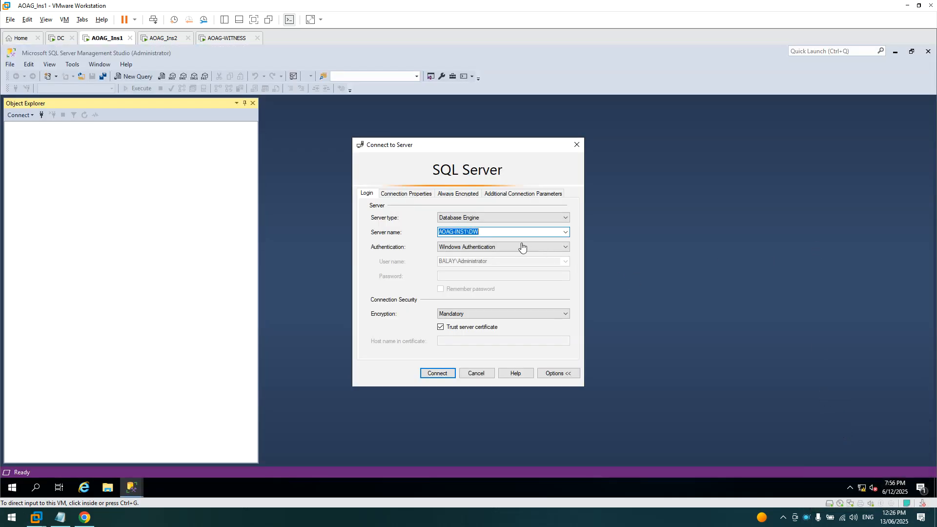
- Connect to AOAG-INS1\DW and AOAG-INS2\DW, then expand Always On High Availability on AOAG_Ins1
{"action": "left_click", "coordinate": [498, 236]}
{"action": "left_click", "coordinate": [437, 376]}
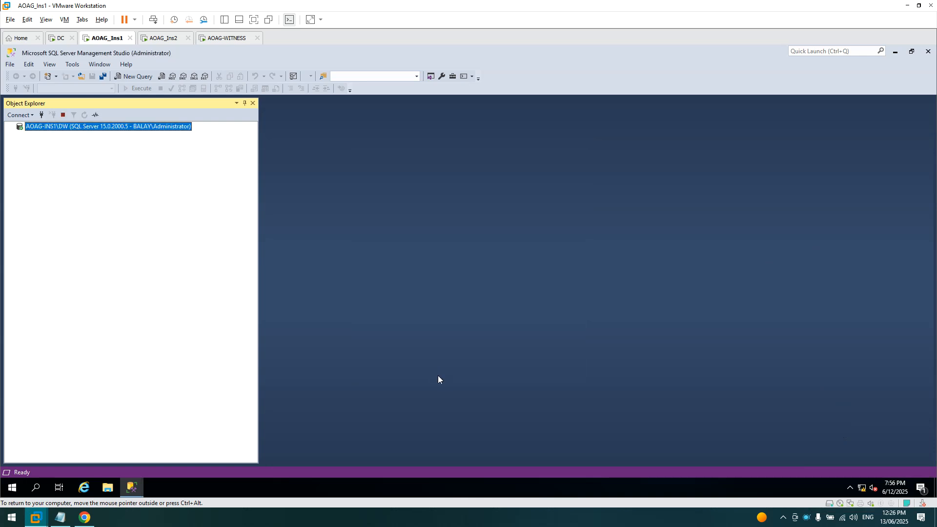
{"action": "left_click", "coordinate": [164, 38]}
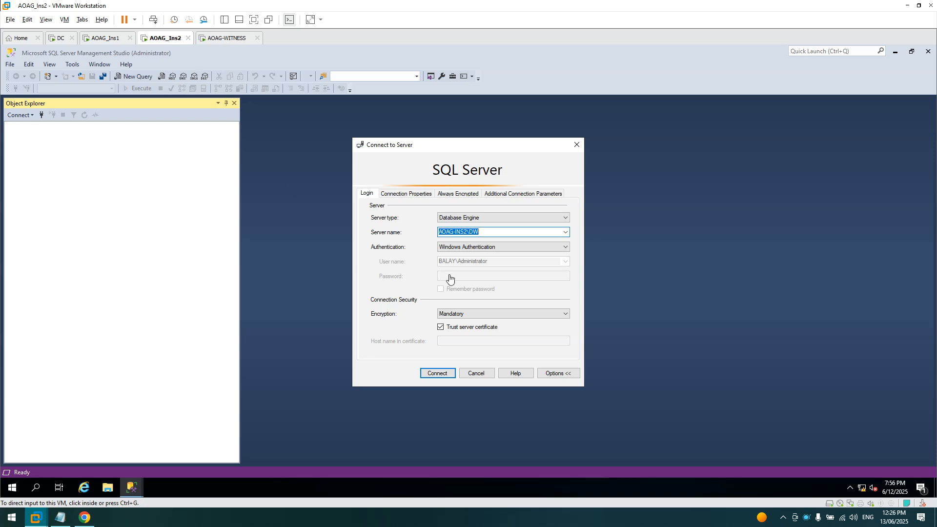
{"action": "left_click", "coordinate": [438, 374]}
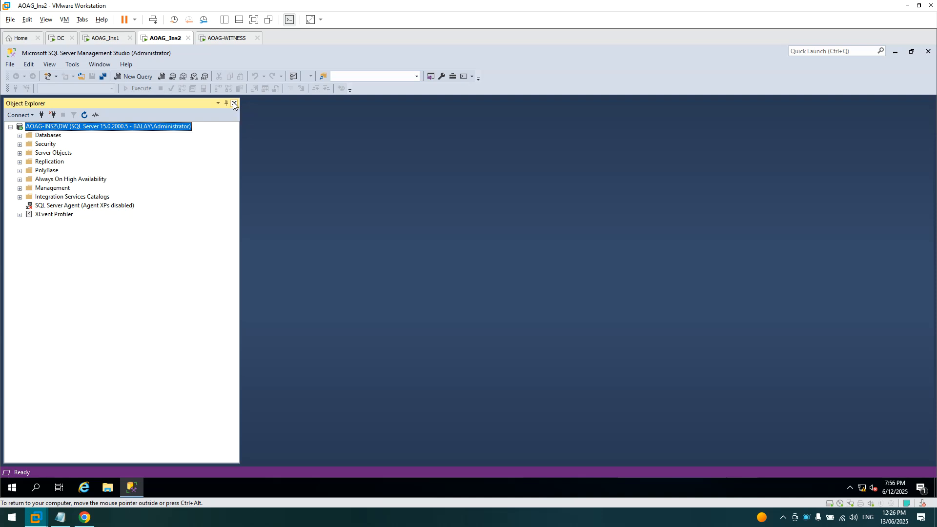
{"action": "left_click", "coordinate": [98, 41]}
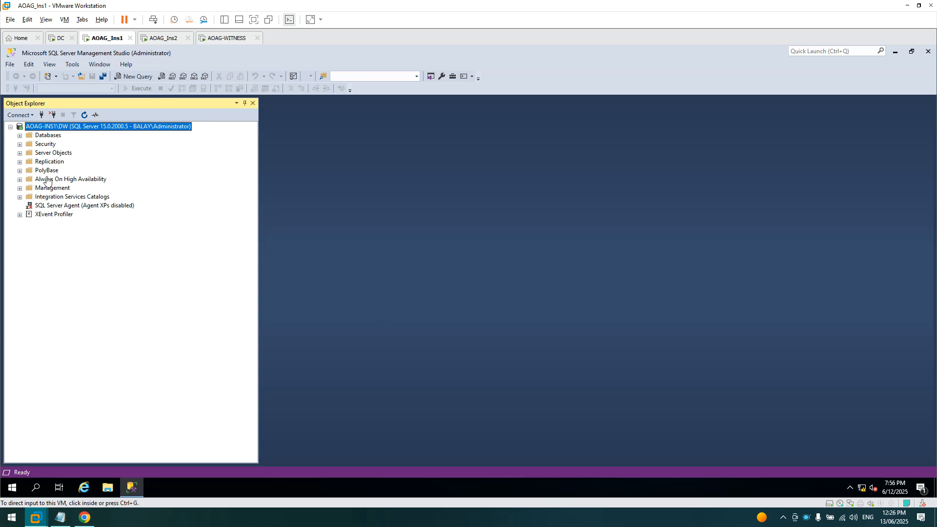
{"action": "left_click", "coordinate": [20, 179]}
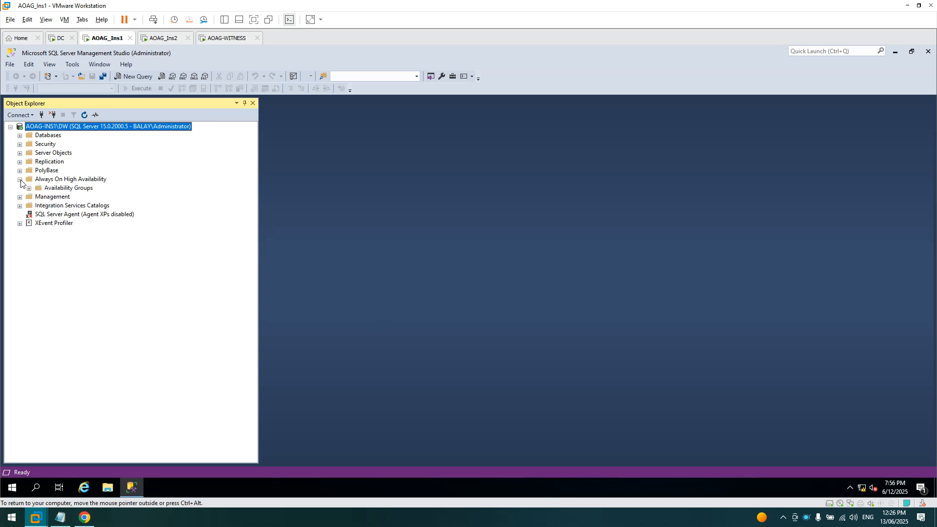
{"action": "left_click", "coordinate": [20, 179]}
{"action": "right_click", "coordinate": [55, 182]}
{"action": "left_click", "coordinate": [73, 190]}
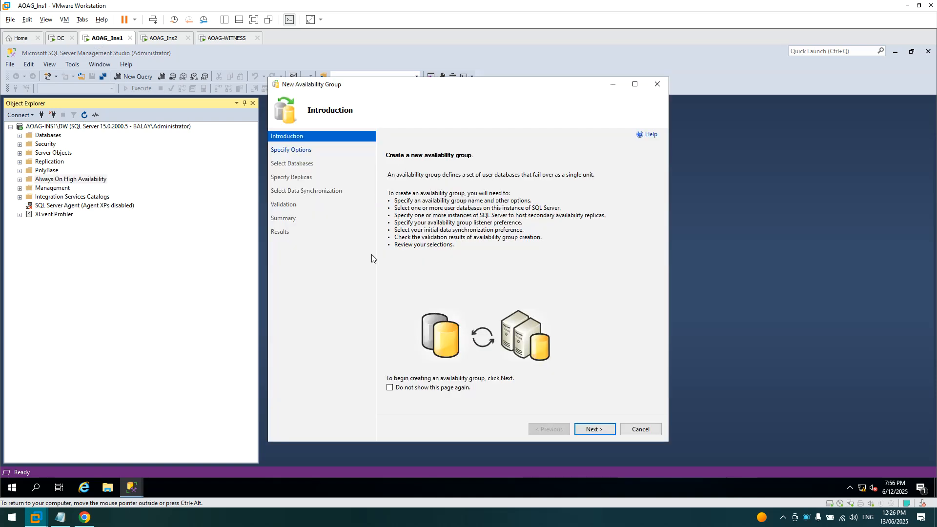
{"action": "left_click", "coordinate": [591, 430]}
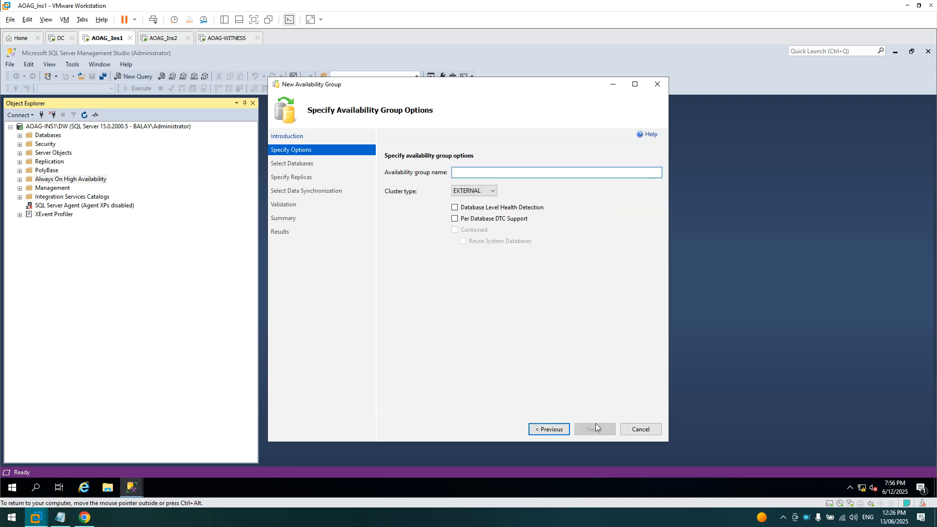
{"action": "left_click", "coordinate": [492, 190]}
{"action": "left_click", "coordinate": [491, 194]}
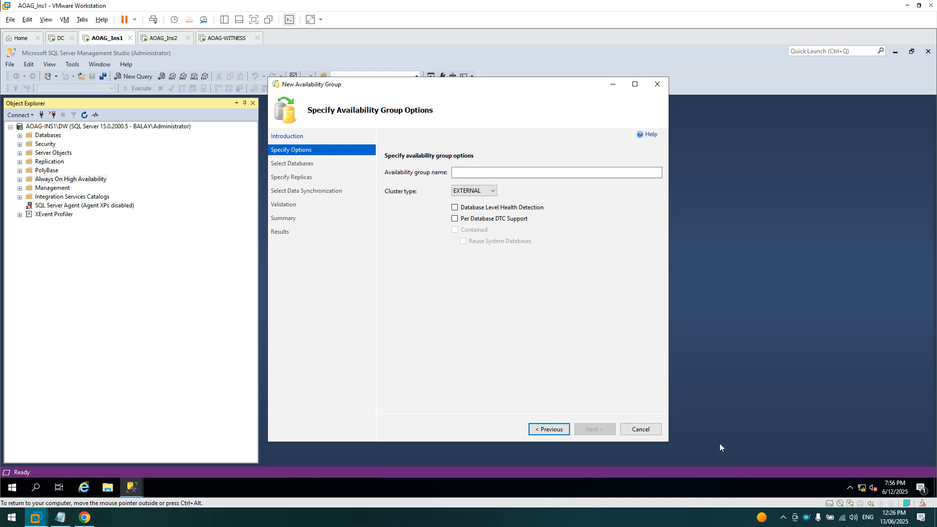
{"action": "right_click", "coordinate": [809, 518]}
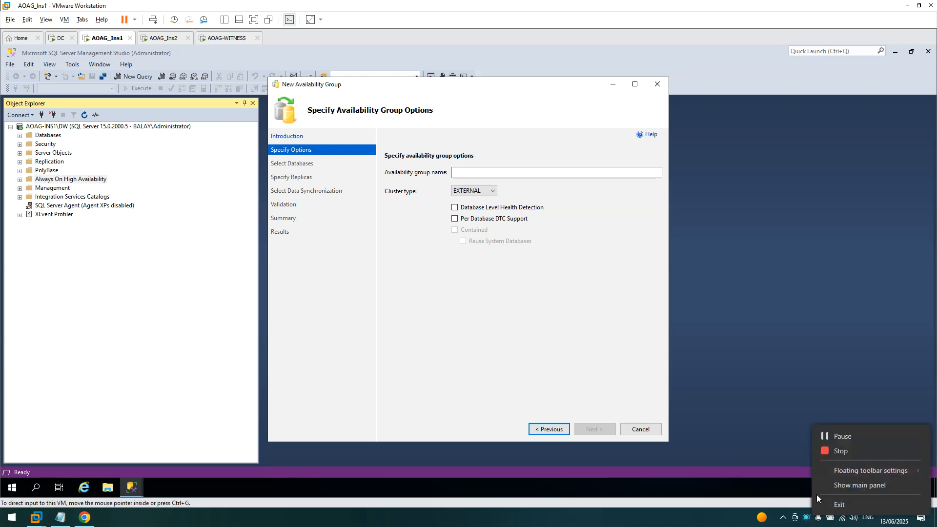
{"action": "left_click", "coordinate": [836, 442]}
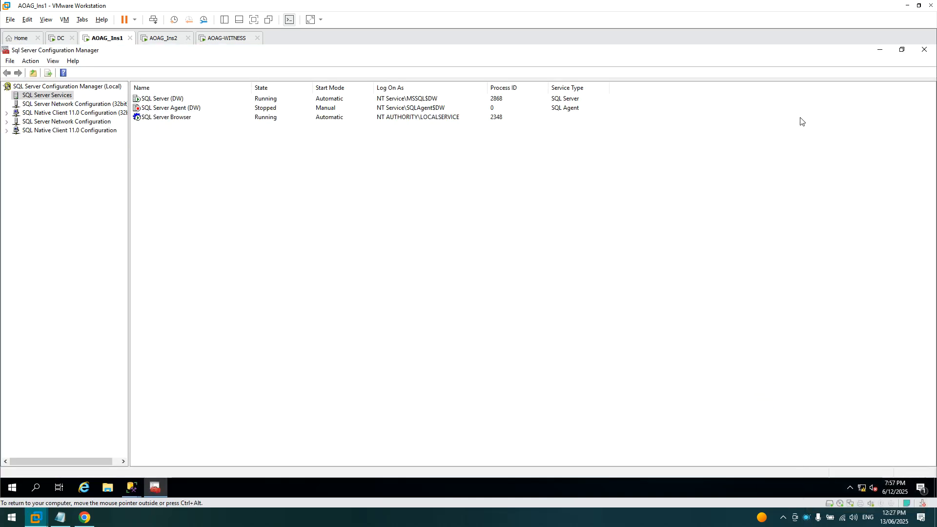
{"action": "left_click", "coordinate": [922, 51]}
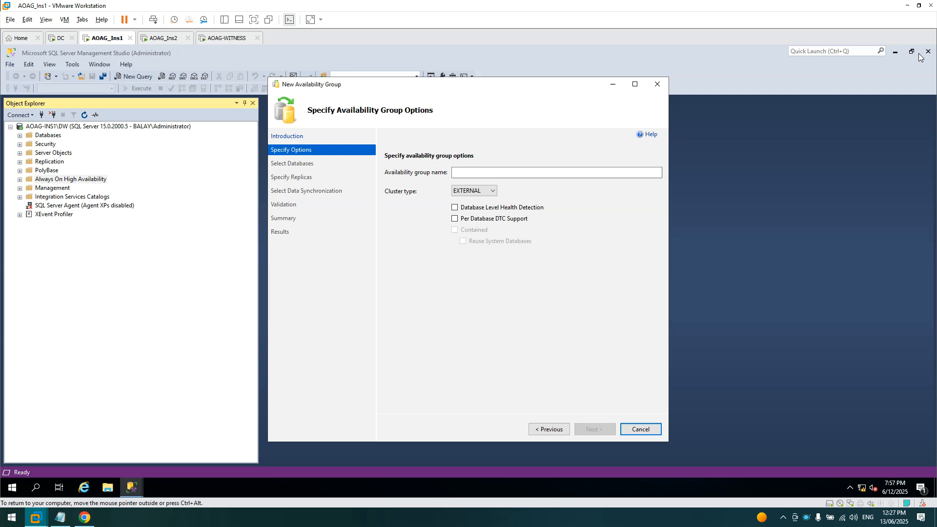
{"action": "left_click", "coordinate": [483, 192]}
{"action": "left_click", "coordinate": [552, 191]}
{"action": "left_click", "coordinate": [625, 430]}
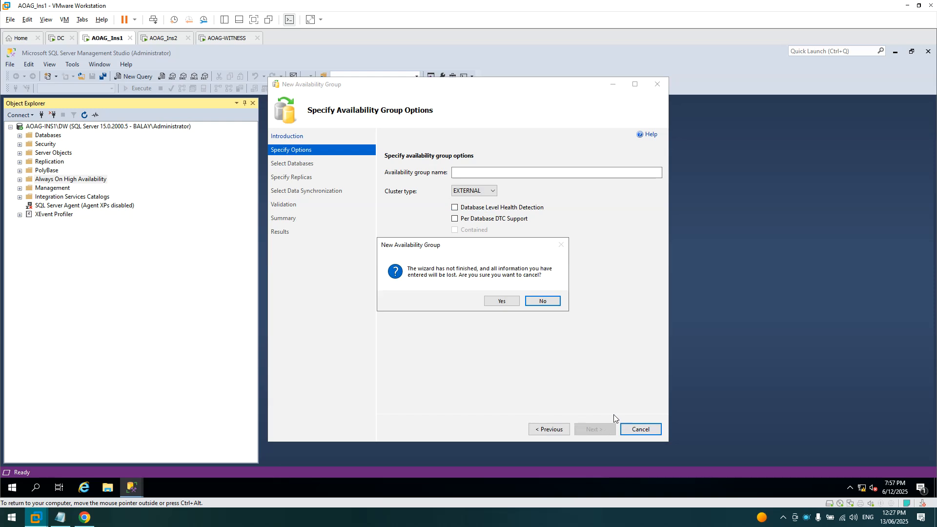
{"action": "left_click", "coordinate": [502, 301]}
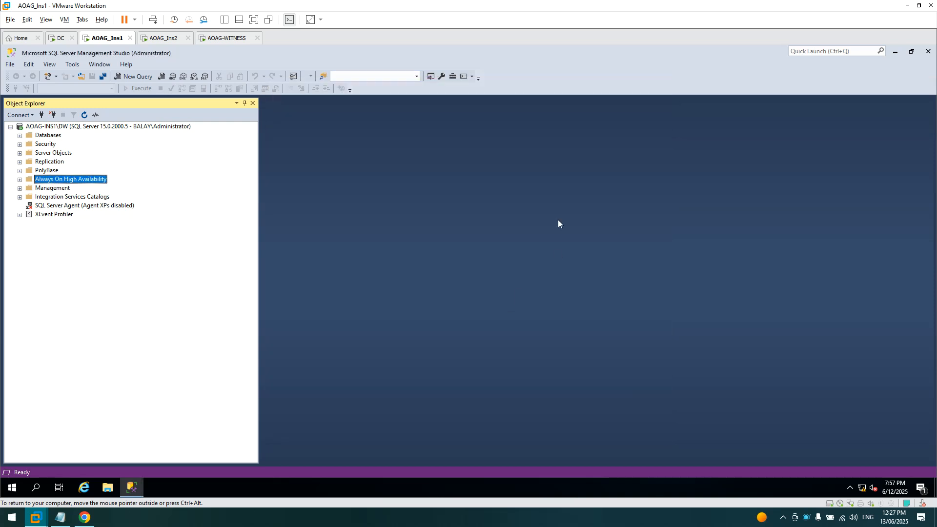
- Open SQL Server Configuration Manager and the SQL Server (DW) service properties on AOAG_Ins1
{"action": "left_click", "coordinate": [898, 55]}
{"action": "left_click", "coordinate": [15, 485]}
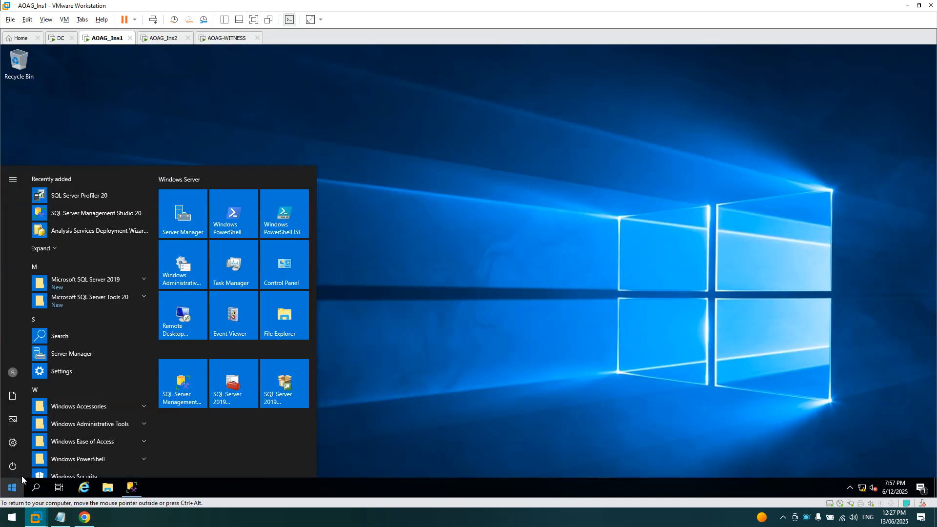
{"action": "left_click", "coordinate": [223, 383]}
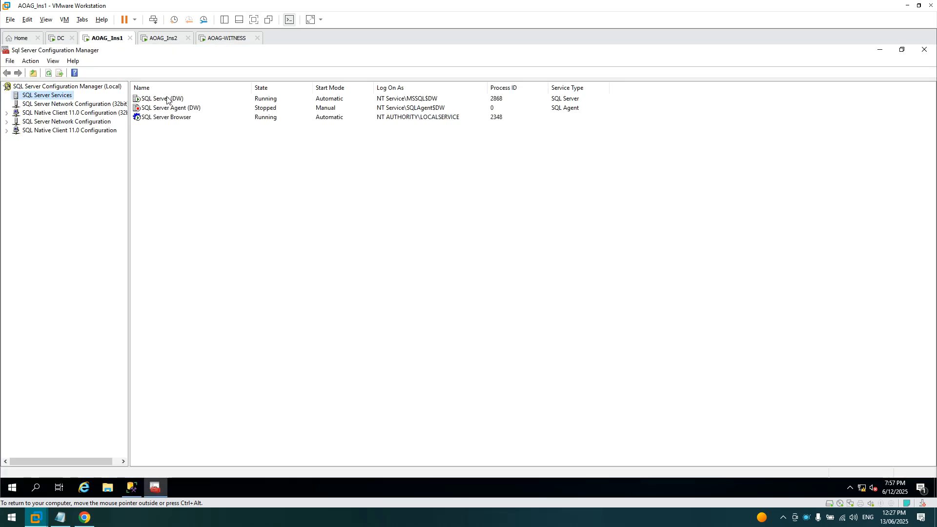
{"action": "right_click", "coordinate": [182, 101]}
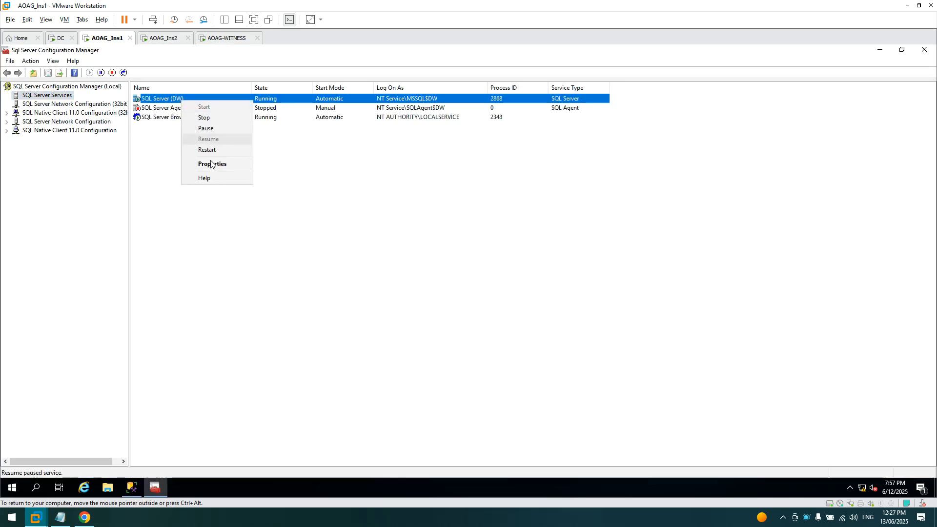
{"action": "left_click", "coordinate": [211, 164]}
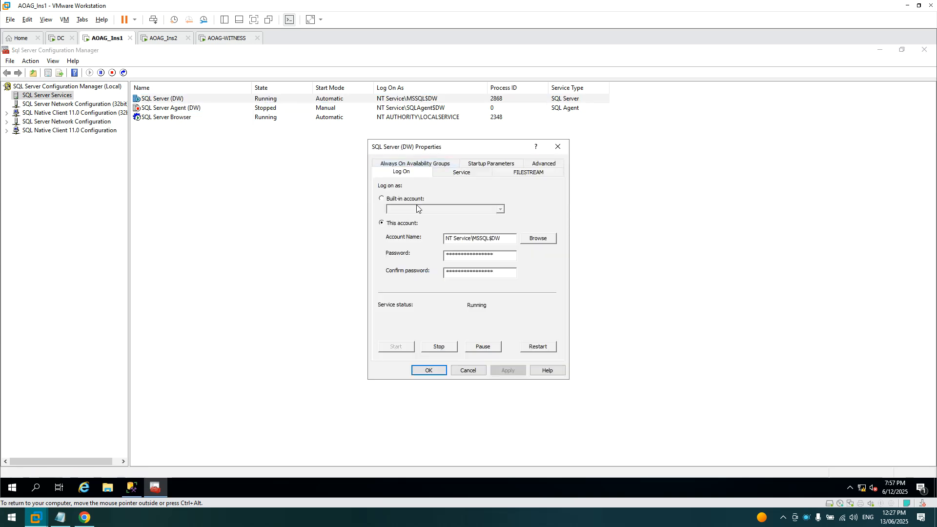
- Look up the log-on account in balay.local, including groups, and pick Administrator
{"action": "left_click", "coordinate": [538, 243]}
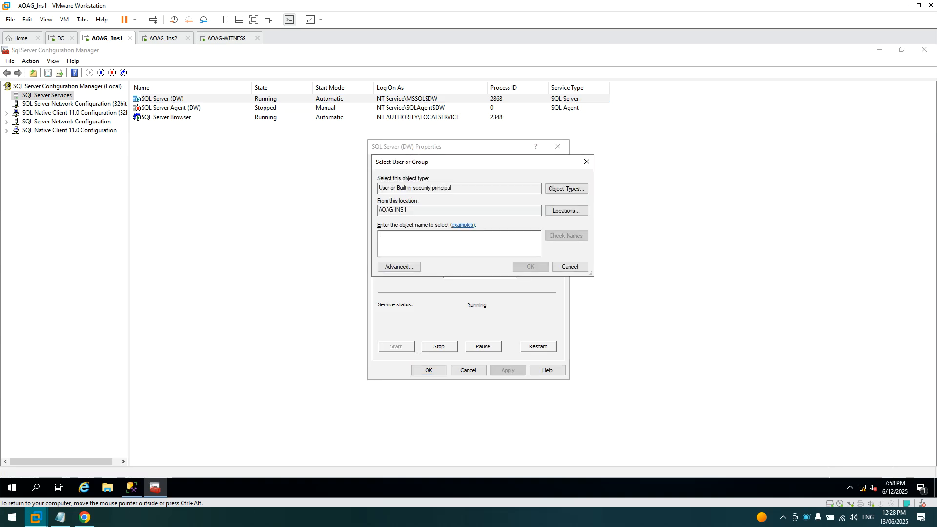
{"action": "left_click", "coordinate": [564, 196]}
{"action": "left_click", "coordinate": [387, 236]}
{"action": "left_click", "coordinate": [556, 299]}
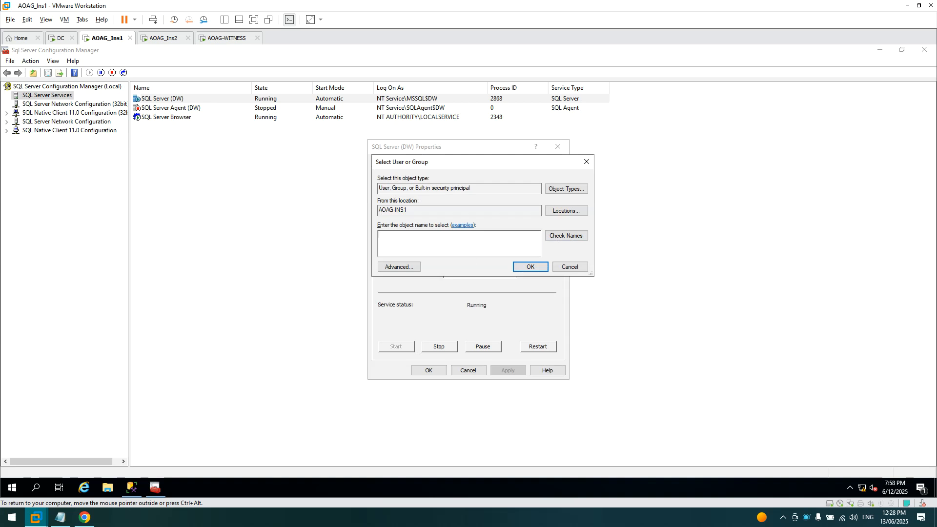
{"action": "left_click", "coordinate": [566, 210]}
{"action": "double_click", "coordinate": [420, 226]}
{"action": "left_click", "coordinate": [422, 234]}
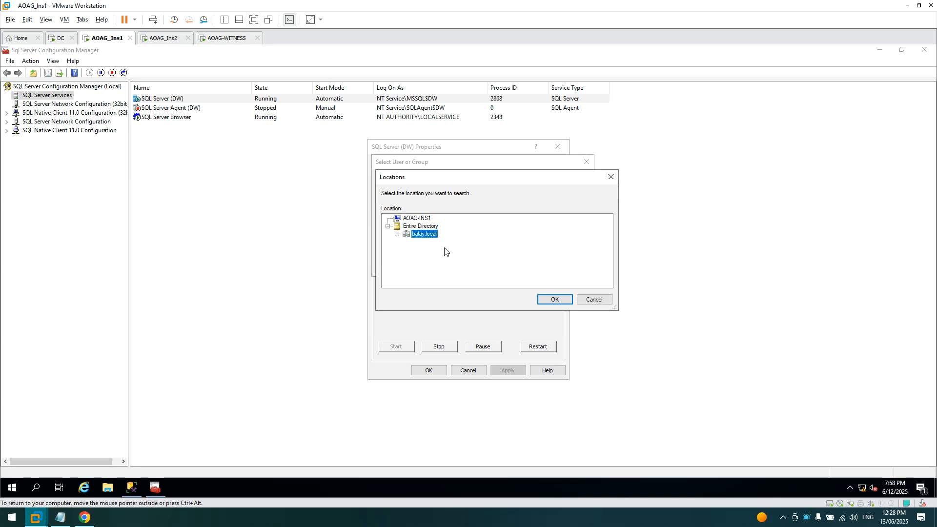
{"action": "left_click", "coordinate": [552, 298]}
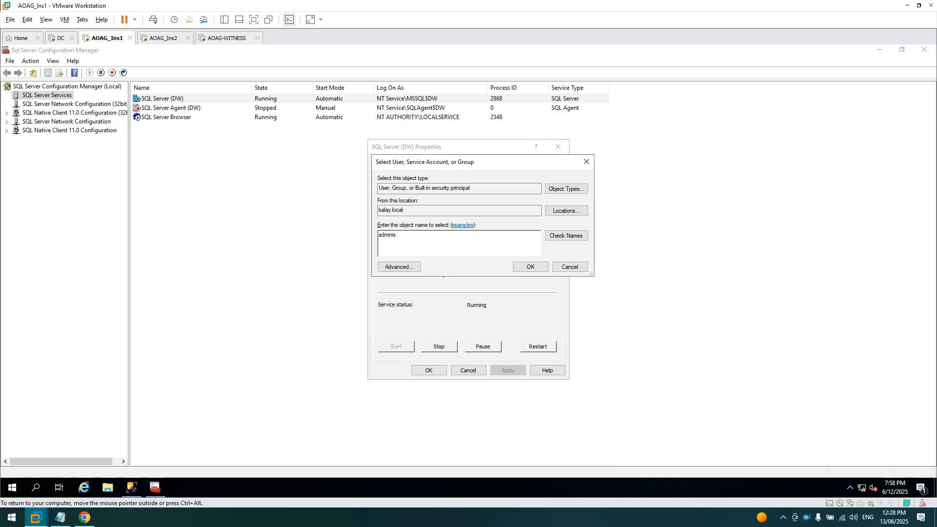
{"action": "left_click", "coordinate": [574, 238]}
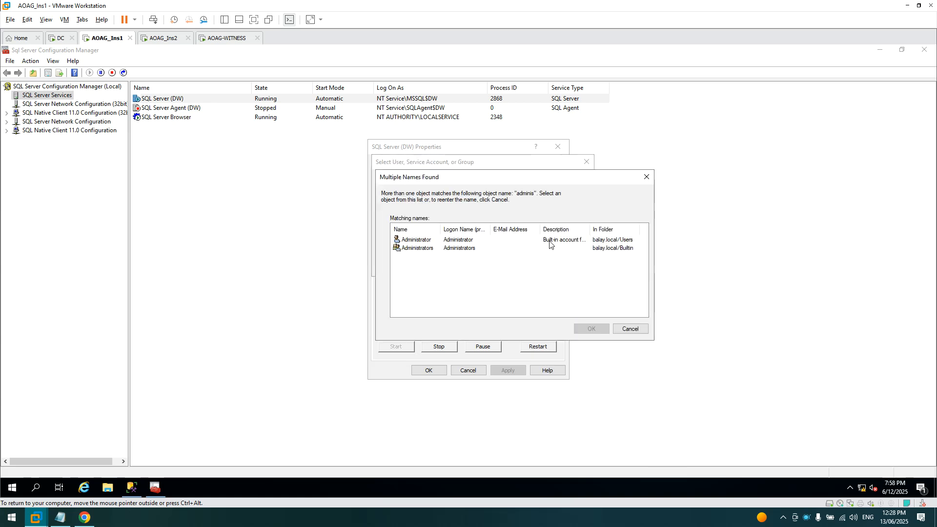
{"action": "double_click", "coordinate": [414, 239]}
- Confirm the Administrator account, enter its password, restart SQL Server (DW), then switch to AOAG_Ins2
{"action": "left_click", "coordinate": [527, 267]}
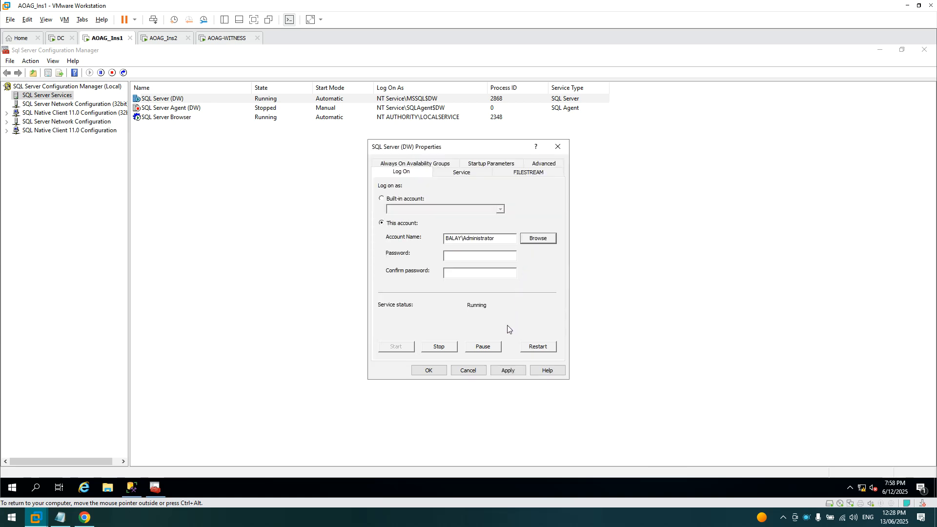
{"action": "left_click", "coordinate": [473, 255]}
{"action": "type", "text": "*****"}
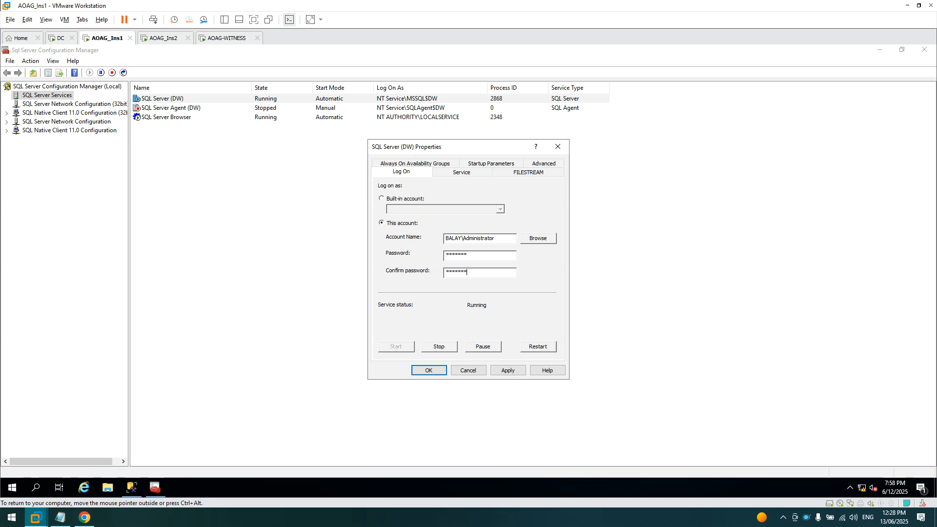
{"action": "left_click", "coordinate": [543, 350]}
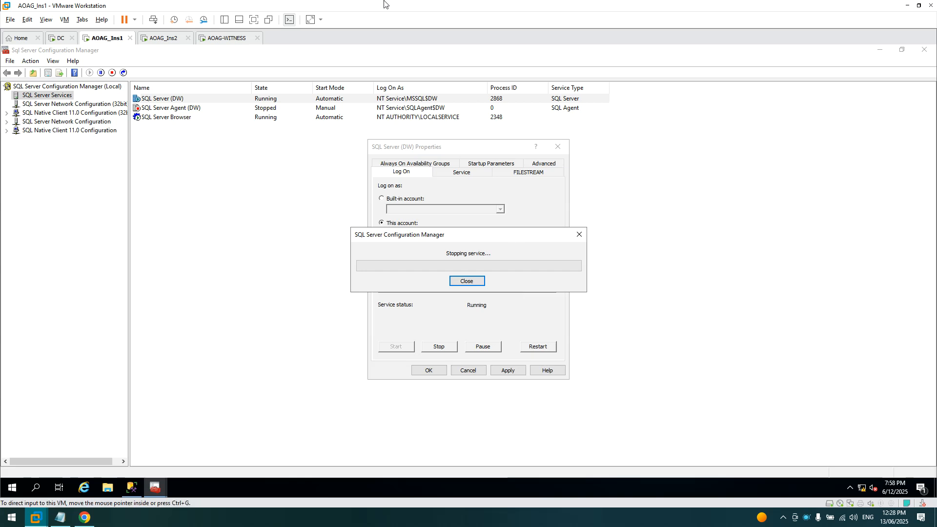
{"action": "left_click", "coordinate": [161, 39]}
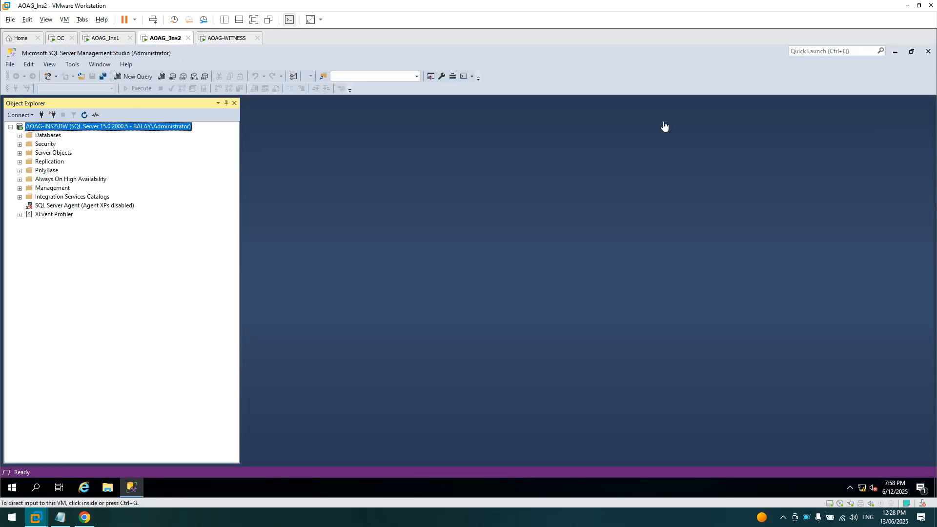
- Open SQL Server 2019 Configuration Manager and the SQL Server (DW) properties on AOAG_Ins2
{"action": "left_click", "coordinate": [898, 53]}
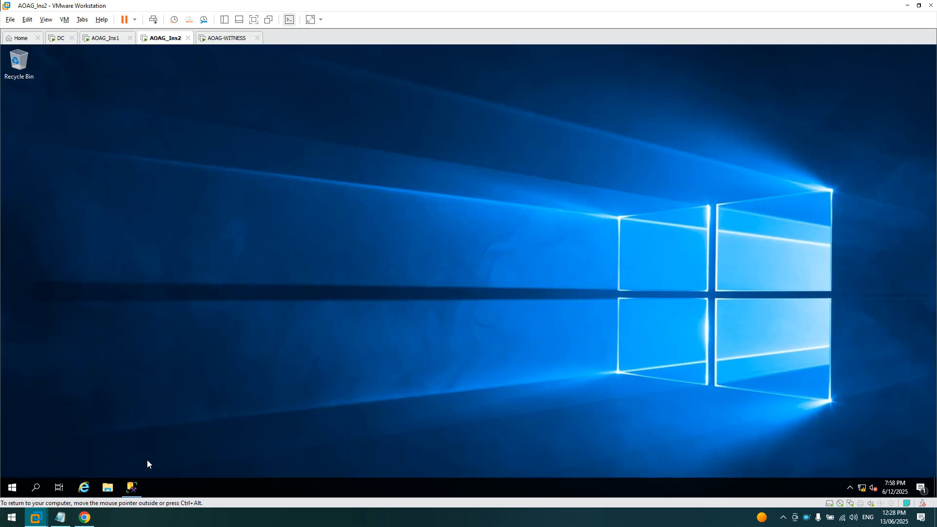
{"action": "left_click", "coordinate": [12, 488]}
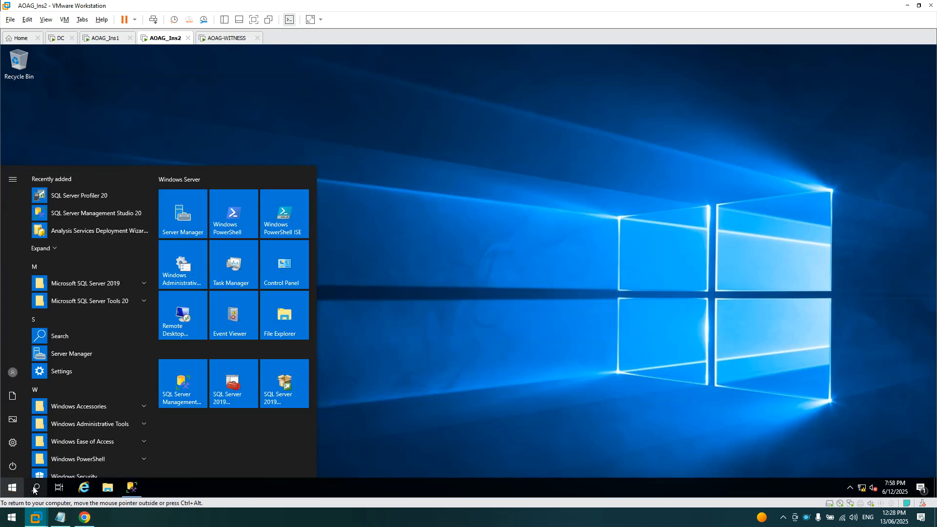
{"action": "left_click", "coordinate": [233, 379]}
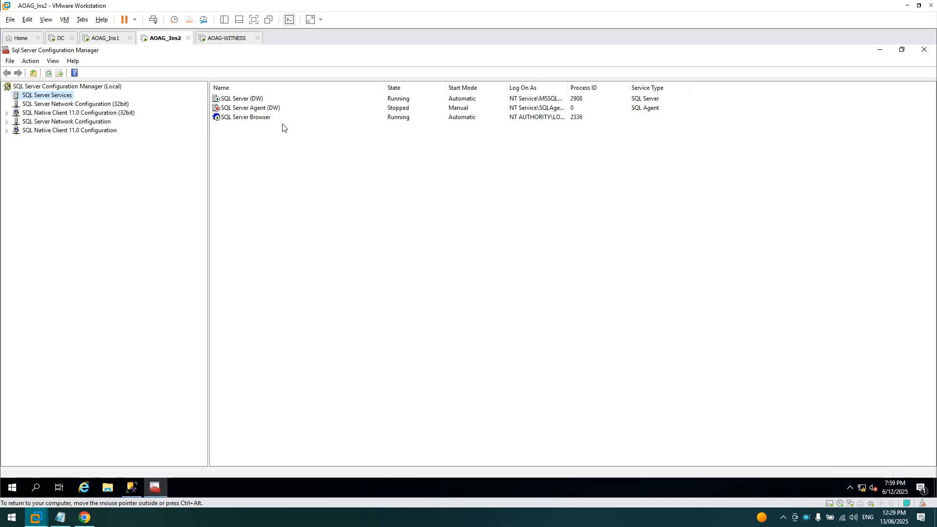
{"action": "right_click", "coordinate": [257, 102]}
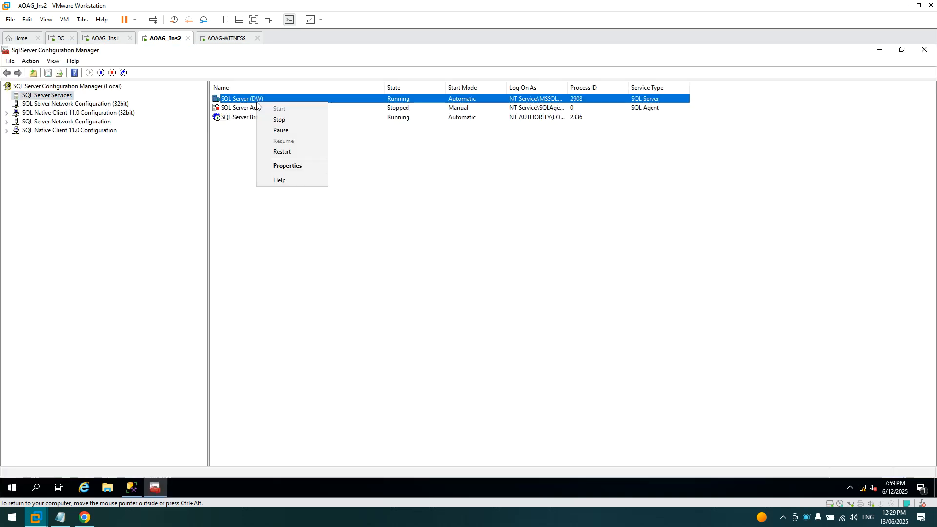
{"action": "left_click", "coordinate": [278, 166]}
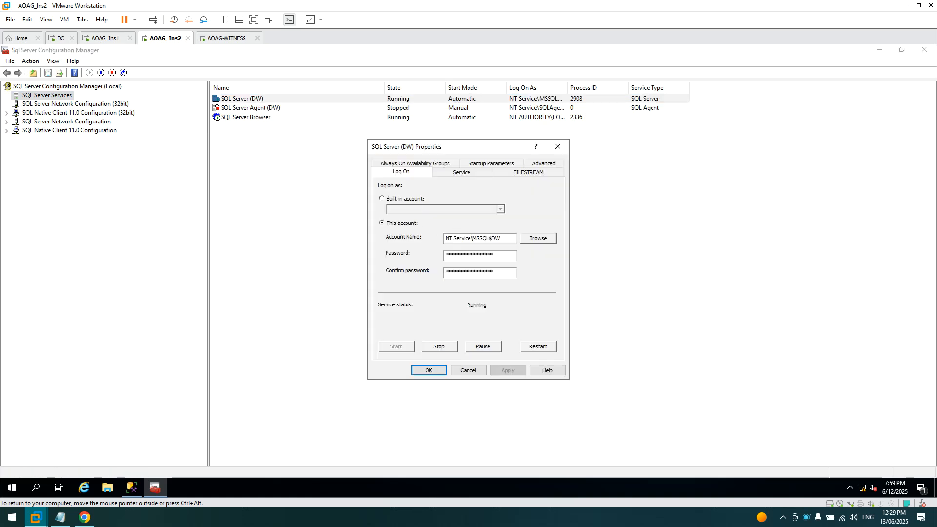
- Set the service log-on to the balay.local Administrator account and apply it
{"action": "left_click", "coordinate": [545, 240]}
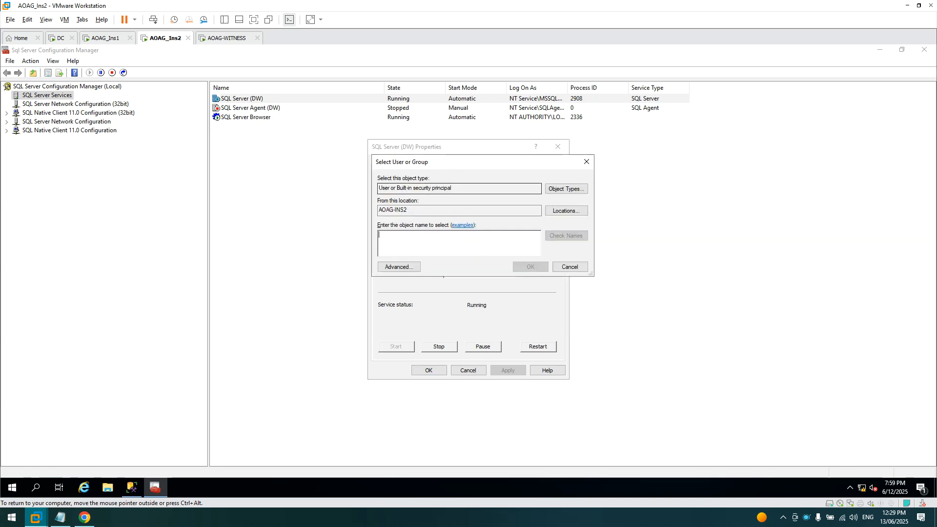
{"action": "left_click", "coordinate": [548, 210]}
{"action": "double_click", "coordinate": [405, 227]}
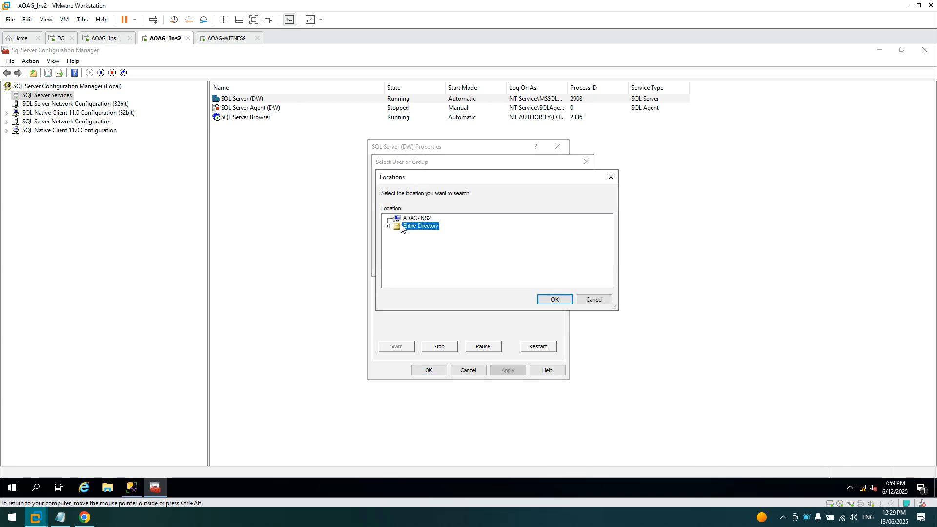
{"action": "double_click", "coordinate": [412, 234]}
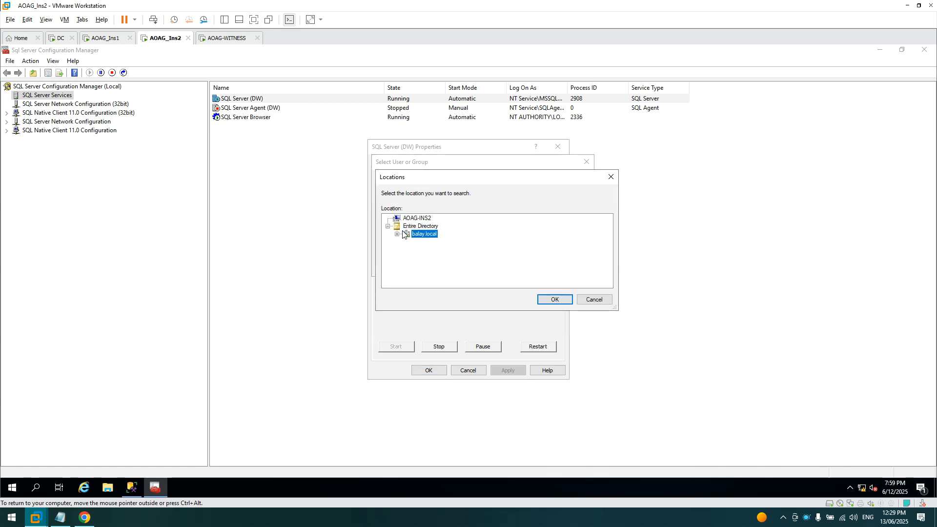
{"action": "left_click", "coordinate": [556, 301]}
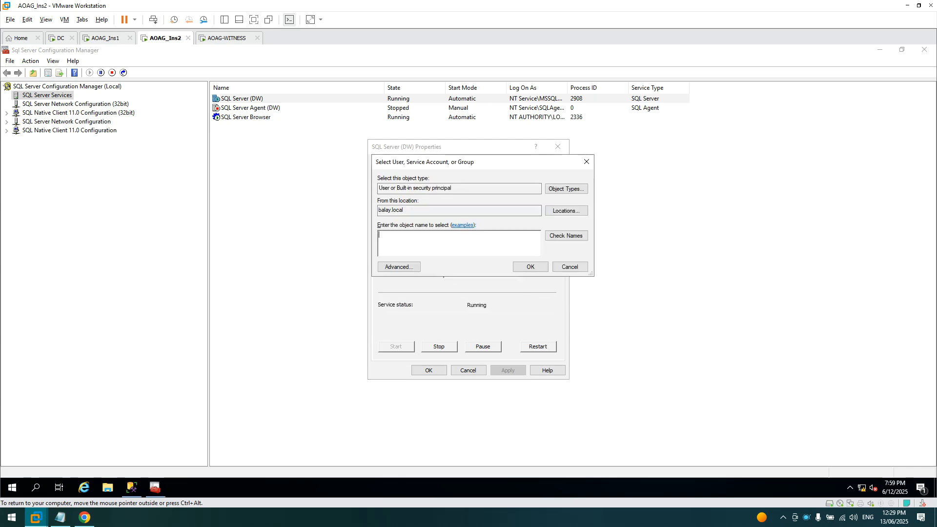
{"action": "left_click", "coordinate": [566, 235]}
{"action": "left_click", "coordinate": [419, 240]}
{"action": "double_click", "coordinate": [421, 240]}
{"action": "left_click", "coordinate": [529, 266]}
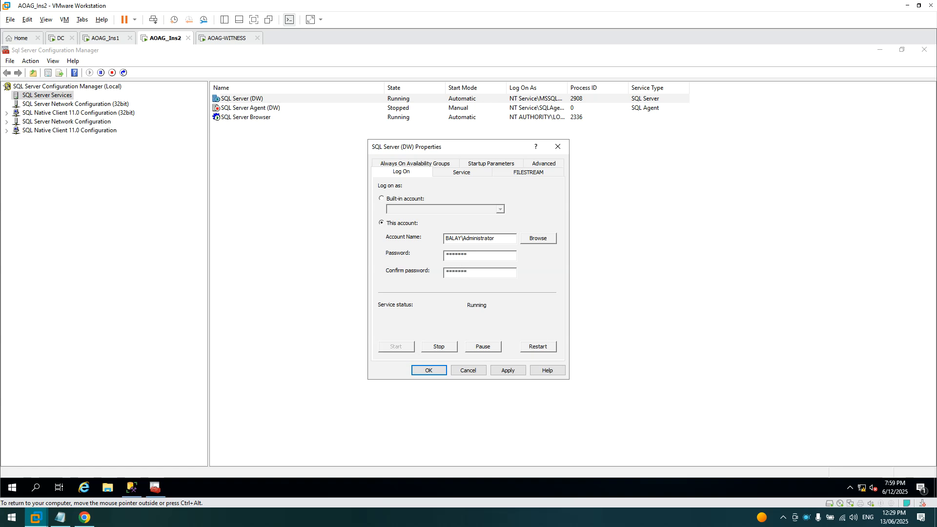
{"action": "left_click", "coordinate": [516, 369]}
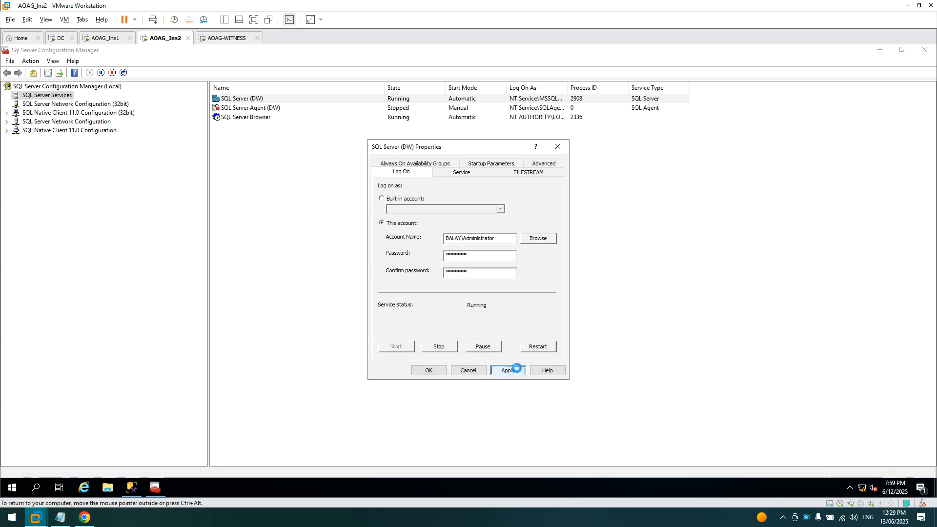
- Confirm the account change and restart SQL Server (DW) on AOAG_Ins2, then apply it on AOAG_Ins1
{"action": "left_click", "coordinate": [507, 303]}
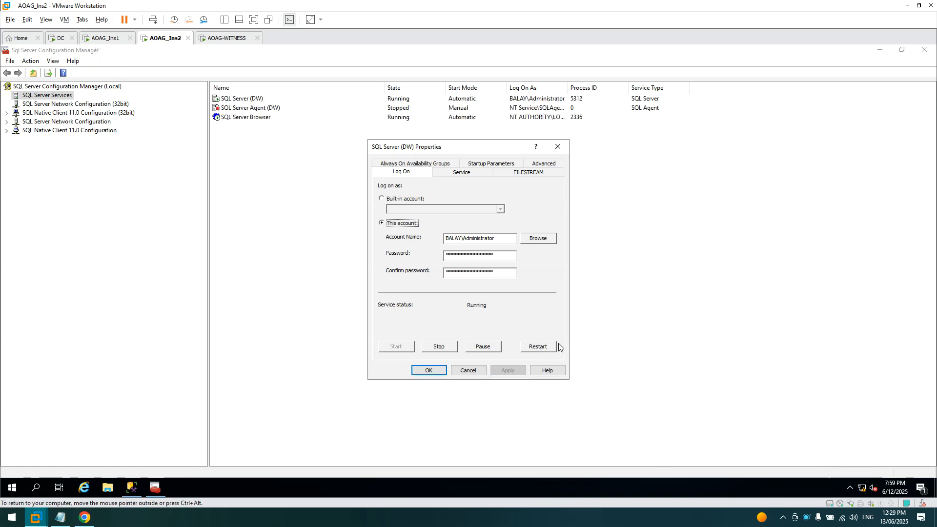
{"action": "left_click", "coordinate": [539, 346]}
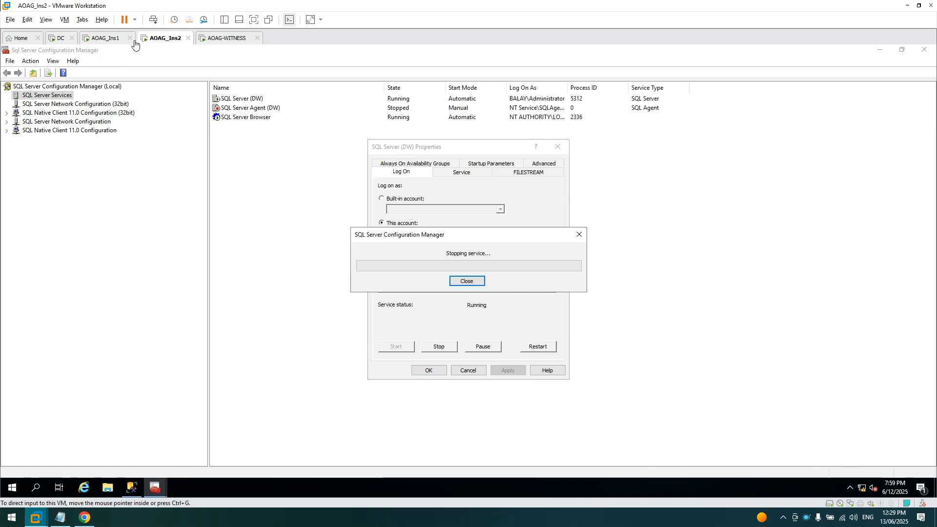
{"action": "left_click", "coordinate": [101, 38]}
{"action": "left_click", "coordinate": [506, 371]}
{"action": "left_click", "coordinate": [502, 301]}
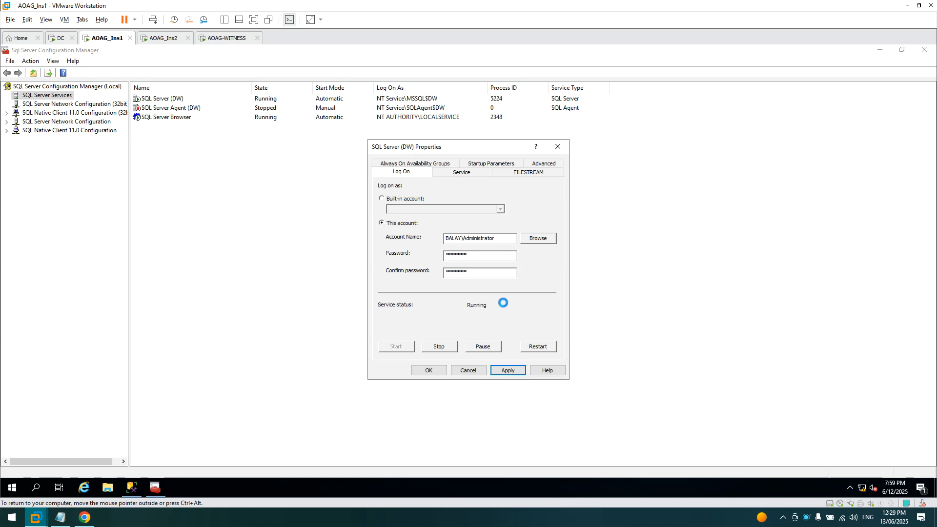
{"action": "left_click", "coordinate": [168, 37]}
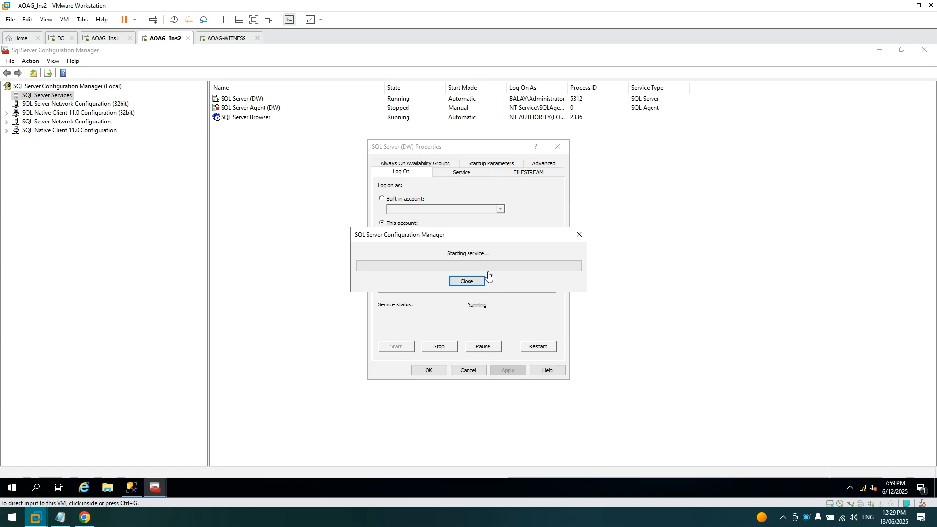
- Close the SQL Server (DW) properties on both VMs and exit Configuration Manager on AOAG_Ins1
{"action": "left_click", "coordinate": [439, 371]}
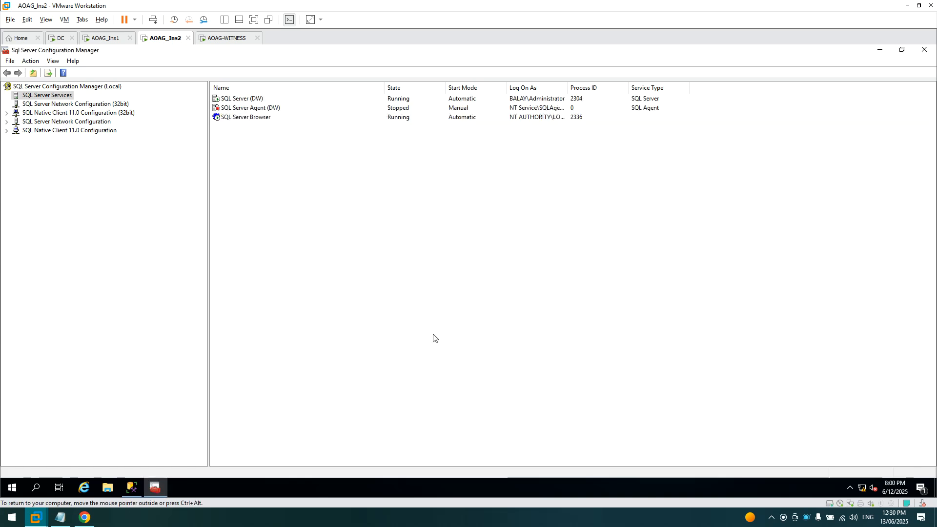
{"action": "left_click", "coordinate": [107, 40]}
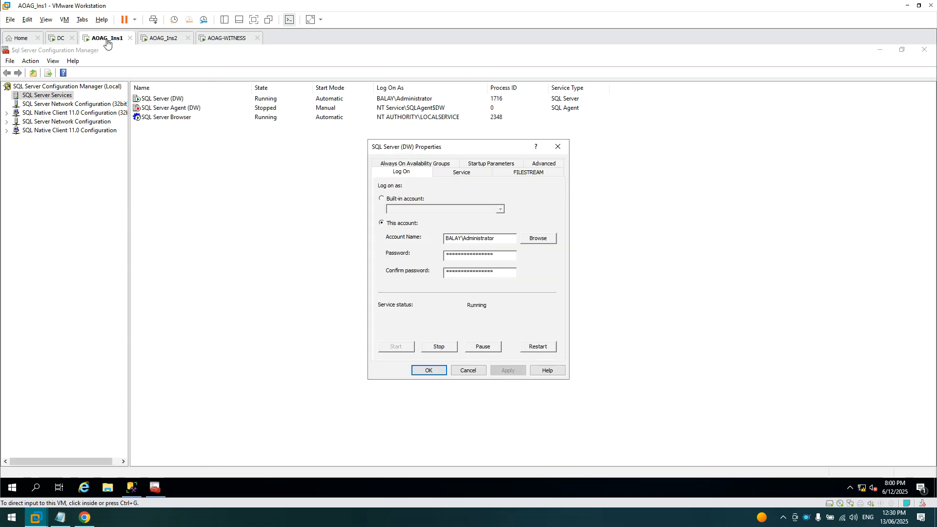
{"action": "left_click", "coordinate": [433, 372]}
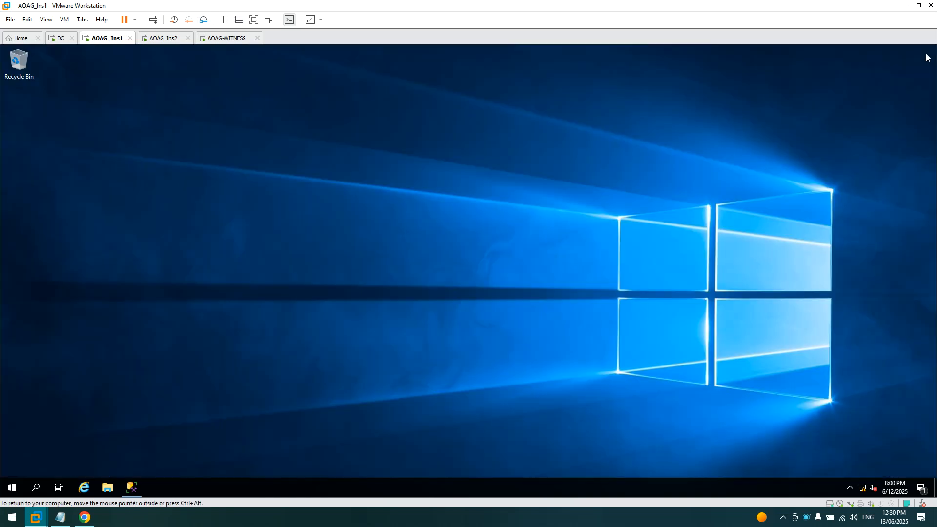
{"action": "left_click", "coordinate": [924, 49]}
- In Management Studio, disconnect Object Explorer and start a new Database Engine connection
{"action": "left_click", "coordinate": [132, 484]}
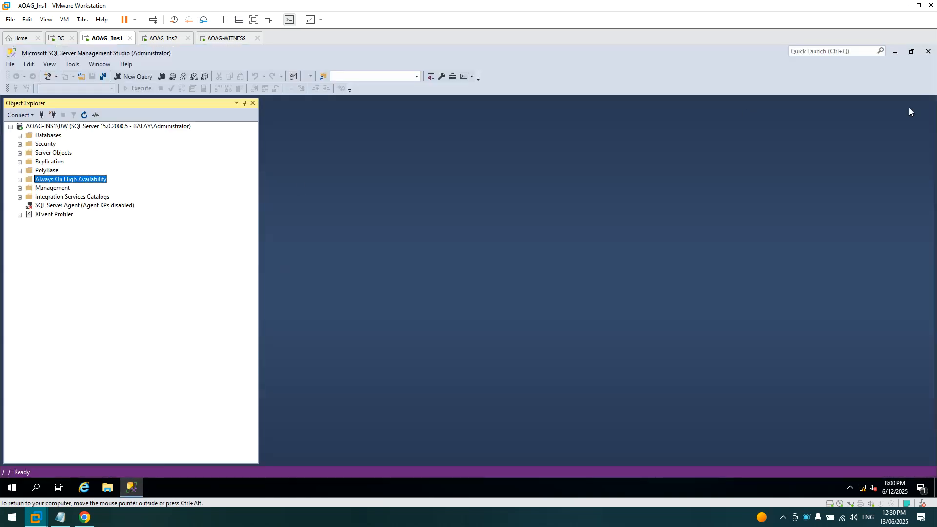
{"action": "left_click", "coordinate": [52, 115]}
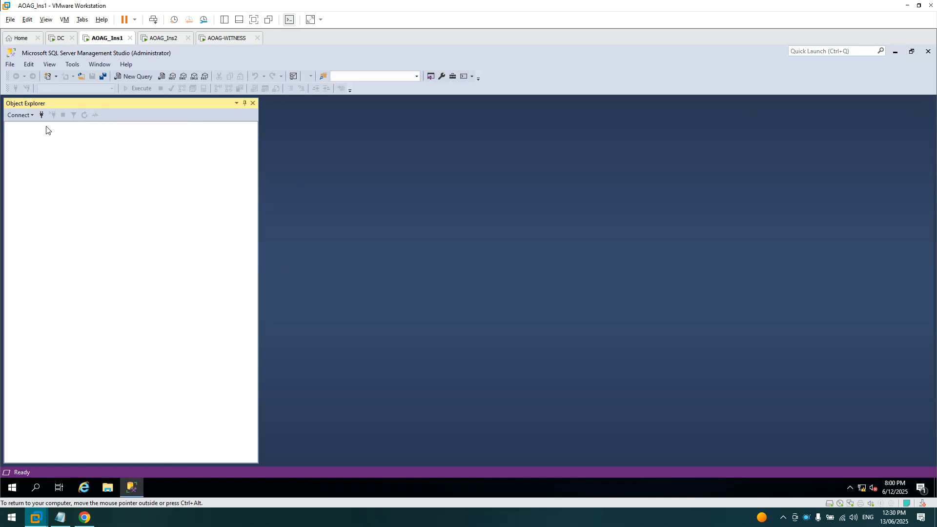
{"action": "left_click", "coordinate": [21, 116]}
{"action": "left_click", "coordinate": [25, 128]}
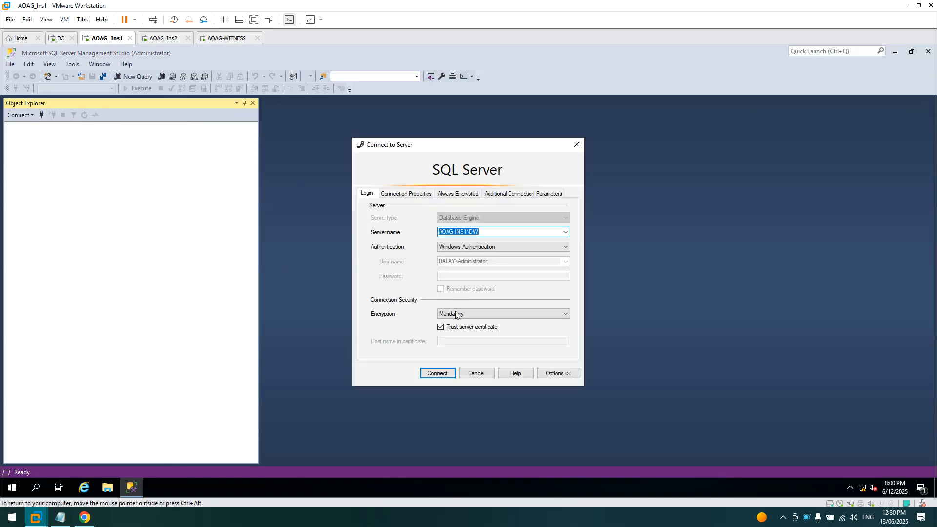
- Connect to AOAG-INS1\DW and start the New Availability Group Wizard, keeping EXTERNAL cluster type
{"action": "left_click", "coordinate": [434, 376]}
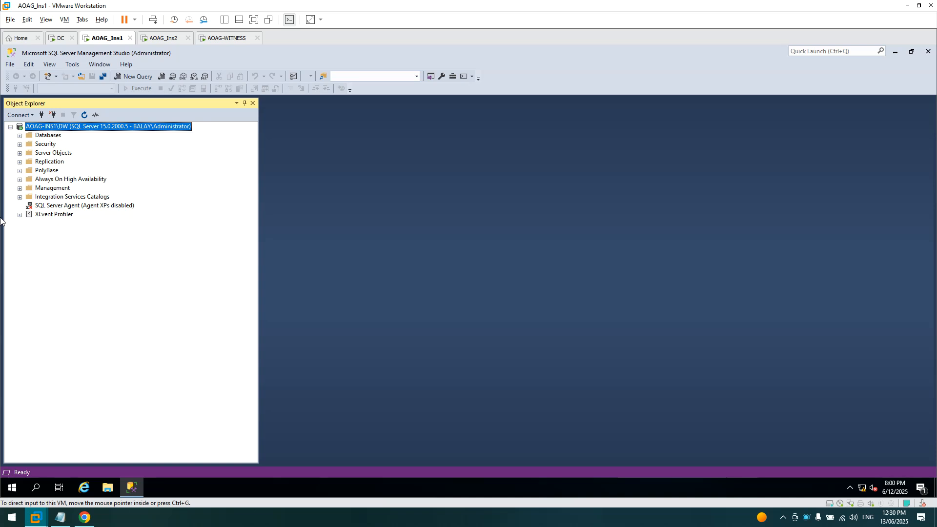
{"action": "right_click", "coordinate": [42, 182]}
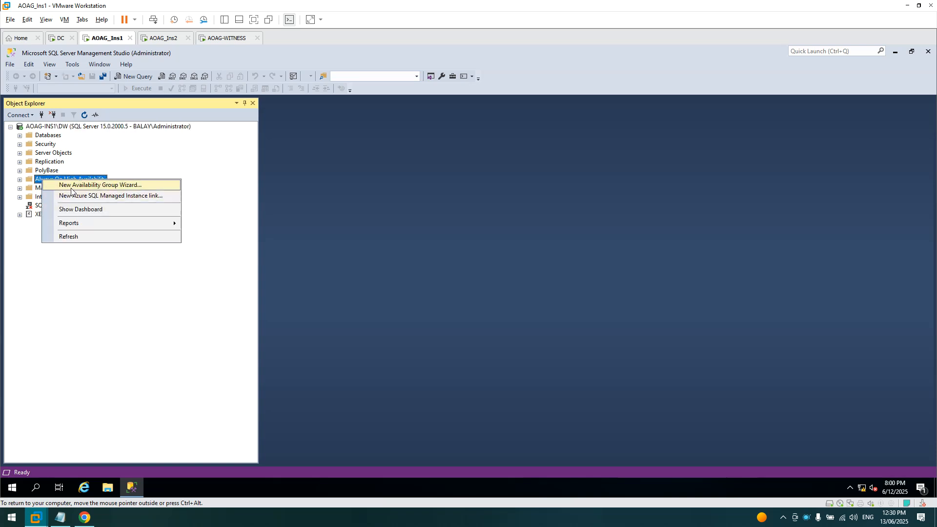
{"action": "left_click", "coordinate": [68, 172]}
{"action": "left_click", "coordinate": [590, 429]}
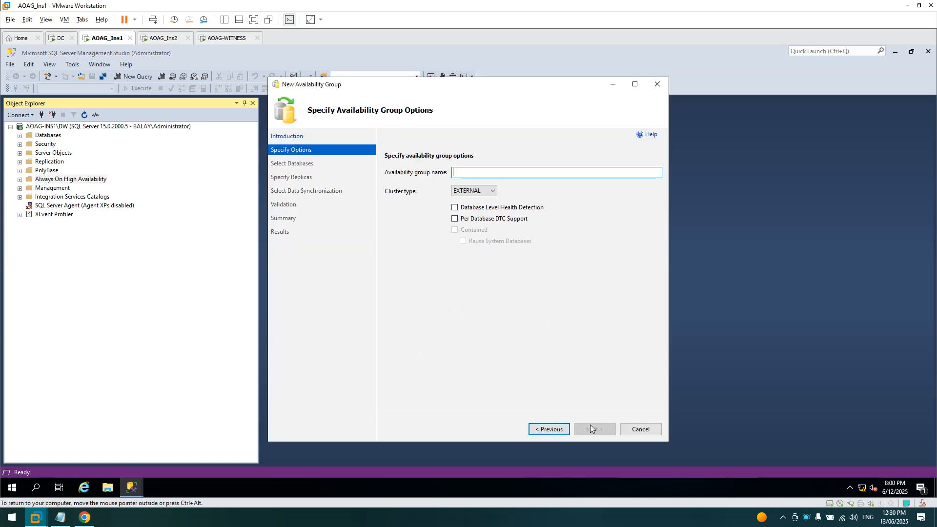
{"action": "left_click", "coordinate": [487, 191]}
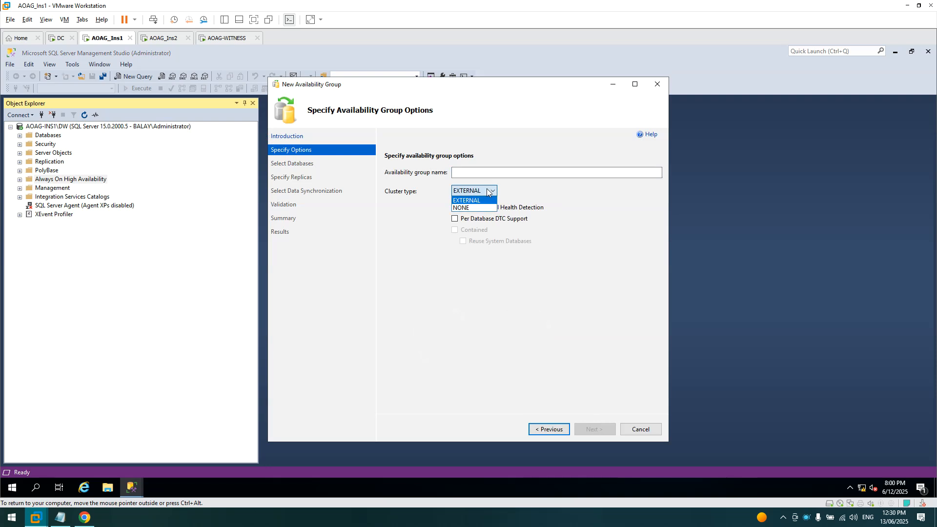
{"action": "left_click", "coordinate": [487, 191]}
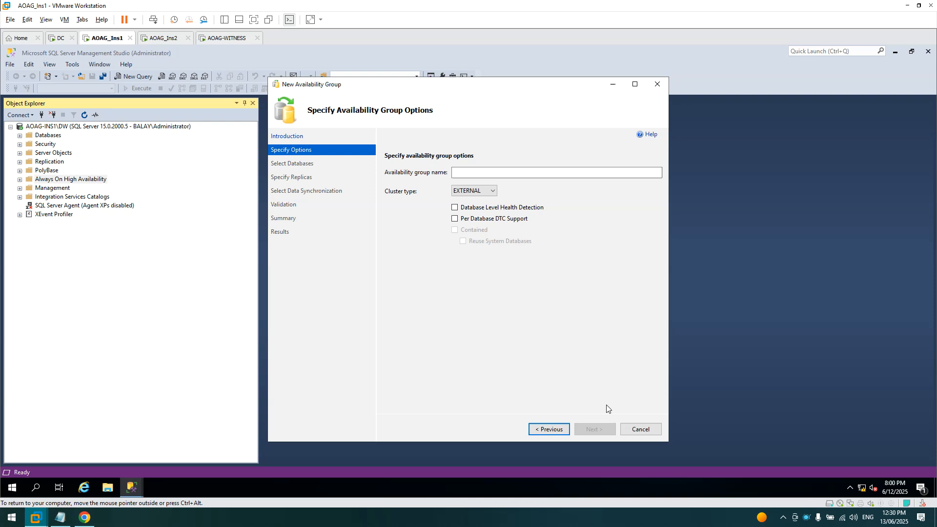
- Cancel the availability group wizard and close Management Studio
{"action": "left_click", "coordinate": [642, 431]}
{"action": "left_click", "coordinate": [502, 301]}
{"action": "left_click", "coordinate": [928, 51]}
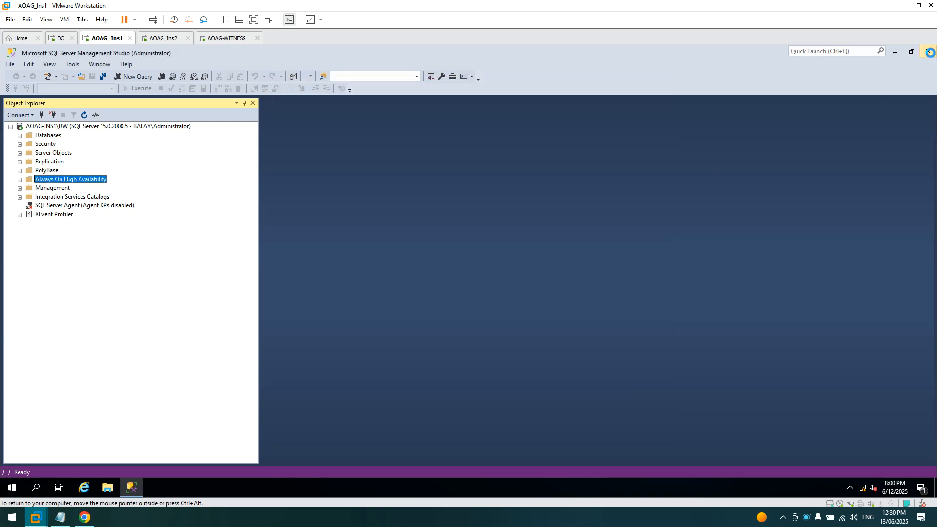
- Find Failover Cluster Manager by searching 'fail', pin it to Start, and launch it
{"action": "left_click", "coordinate": [13, 487]}
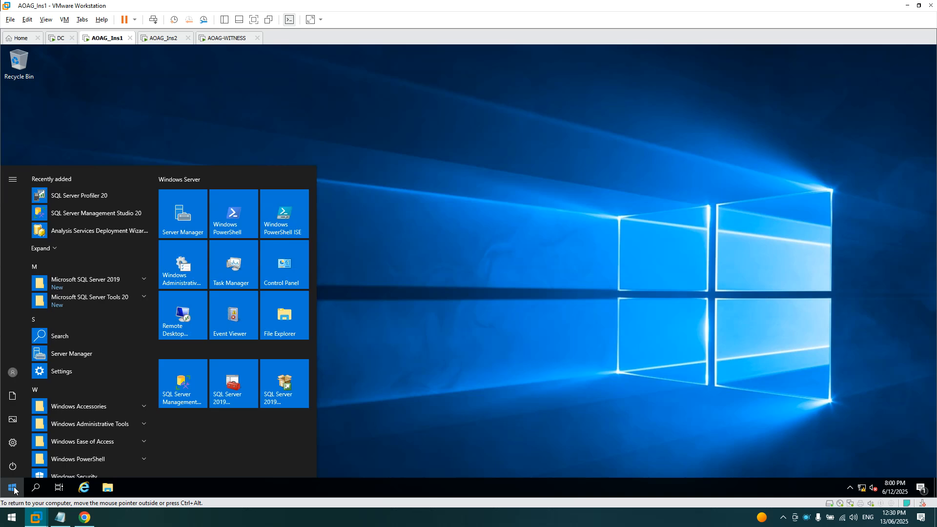
{"action": "type", "text": "fail"}
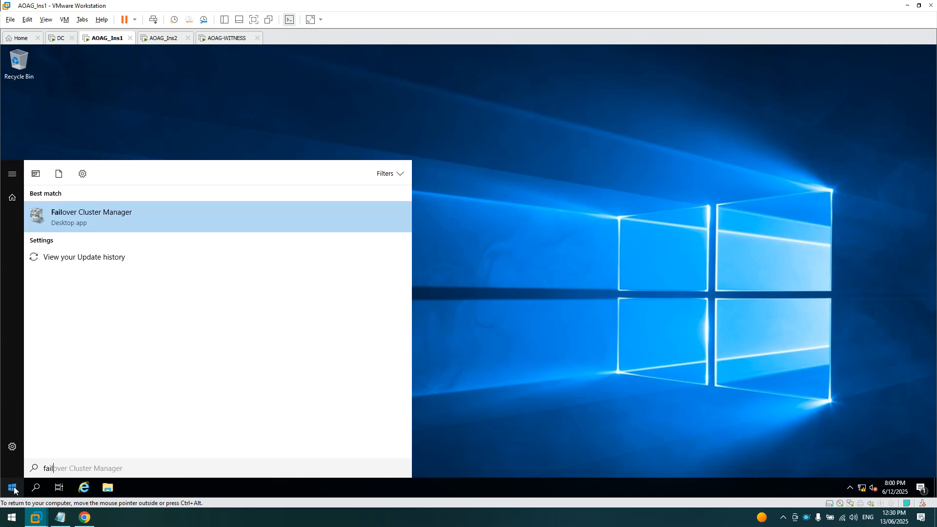
{"action": "right_click", "coordinate": [145, 209]}
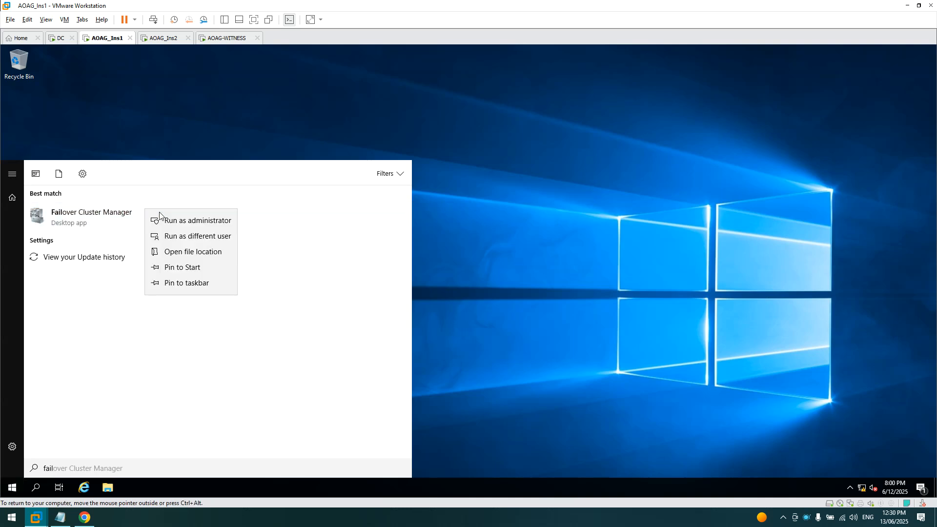
{"action": "left_click", "coordinate": [168, 268]}
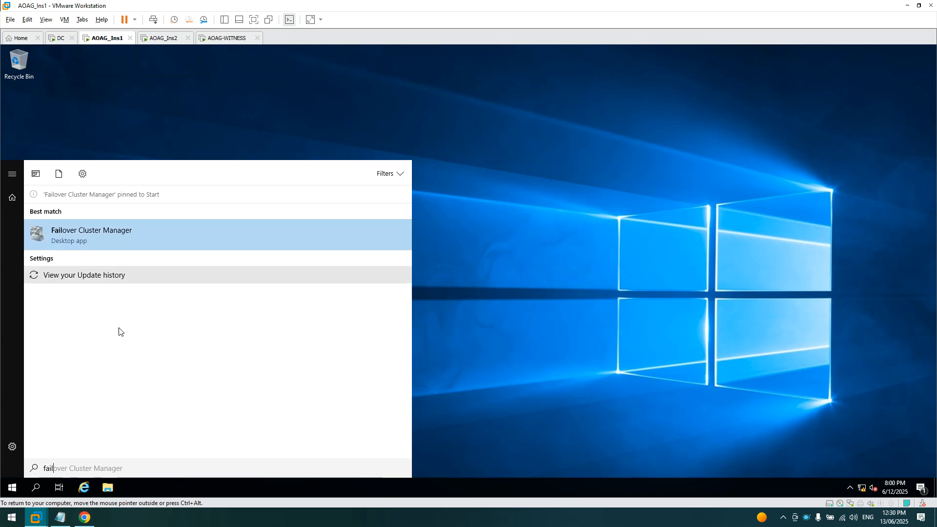
{"action": "left_click", "coordinate": [119, 237]}
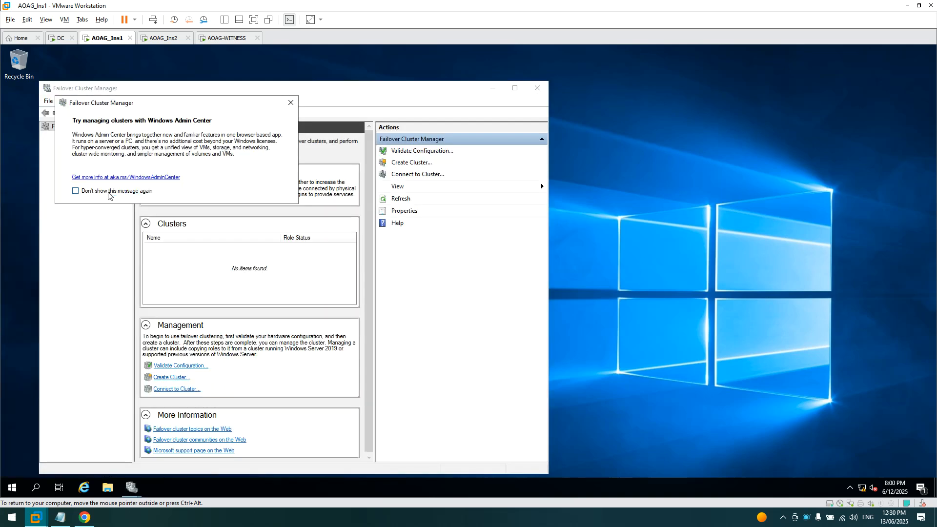
- Turn off the Windows Admin Center notice, maximize the console, and widen the navigation tree
{"action": "left_click", "coordinate": [107, 192]}
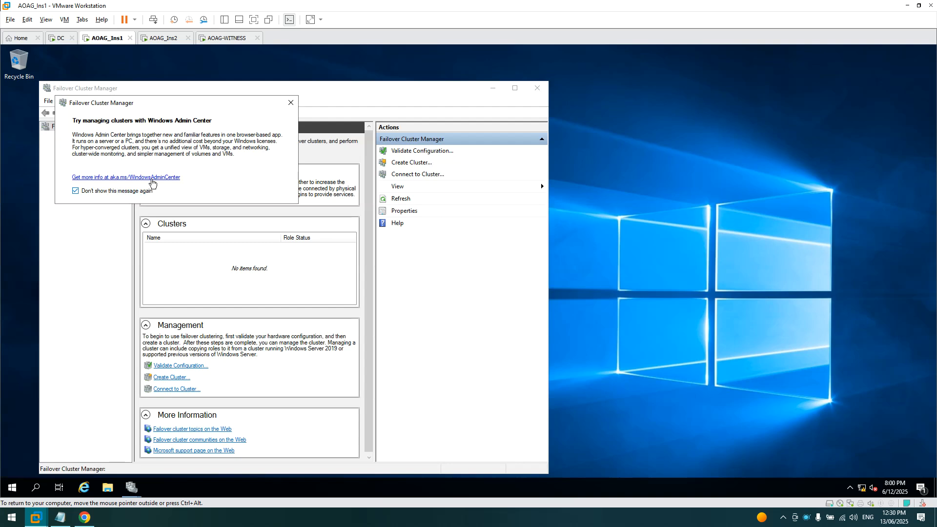
{"action": "left_click", "coordinate": [291, 103]}
{"action": "left_click", "coordinate": [515, 92]}
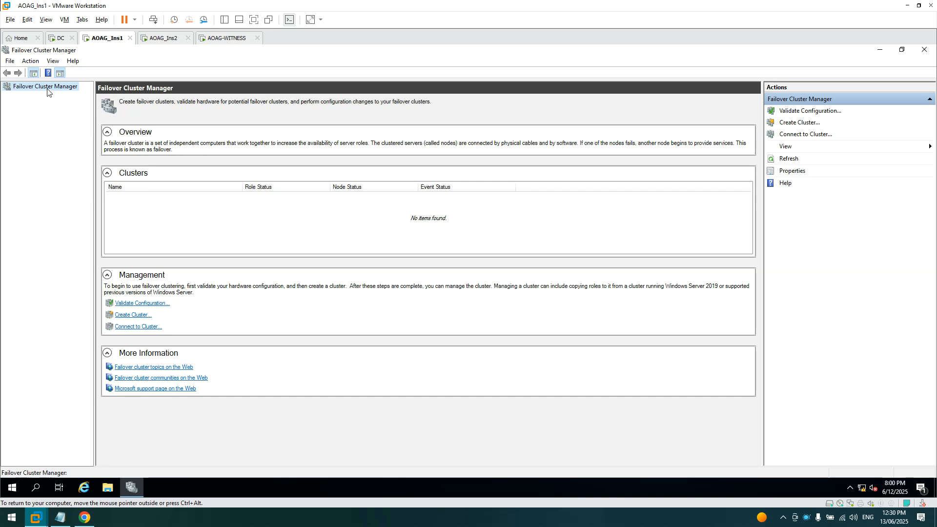
{"action": "right_click", "coordinate": [21, 87]}
{"action": "left_click", "coordinate": [21, 87]}
{"action": "right_click", "coordinate": [21, 87]}
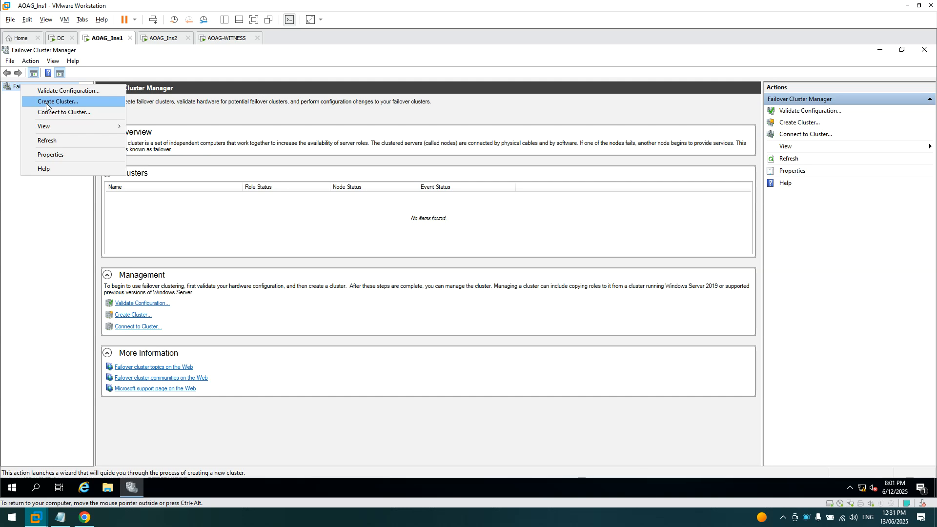
{"action": "left_click", "coordinate": [12, 231]}
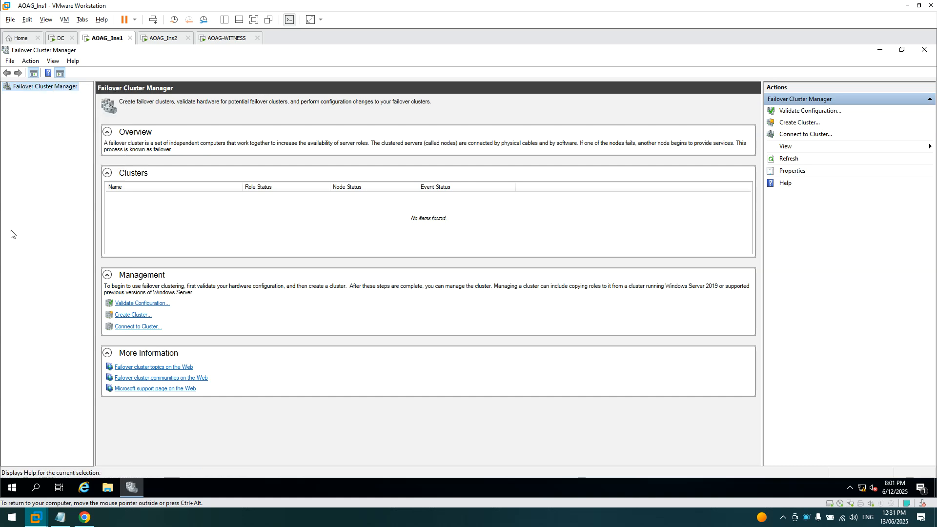
{"action": "left_click_drag", "start_coordinate": [95, 185], "coordinate": [152, 186]}
{"action": "right_click", "coordinate": [60, 93]}
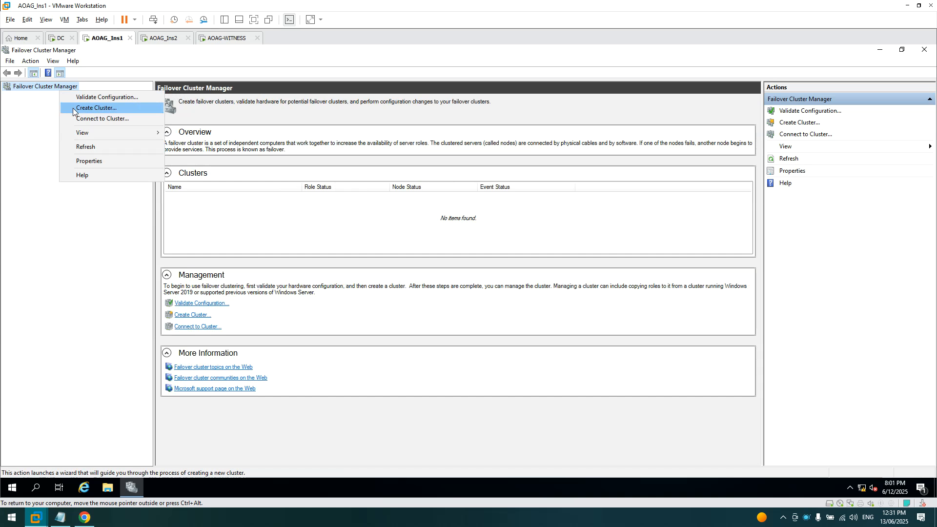
- Start the Create Cluster Wizard and add servers AOAG-INS1 and AOAG-INS2 found via 'aoa'
{"action": "left_click", "coordinate": [73, 108]}
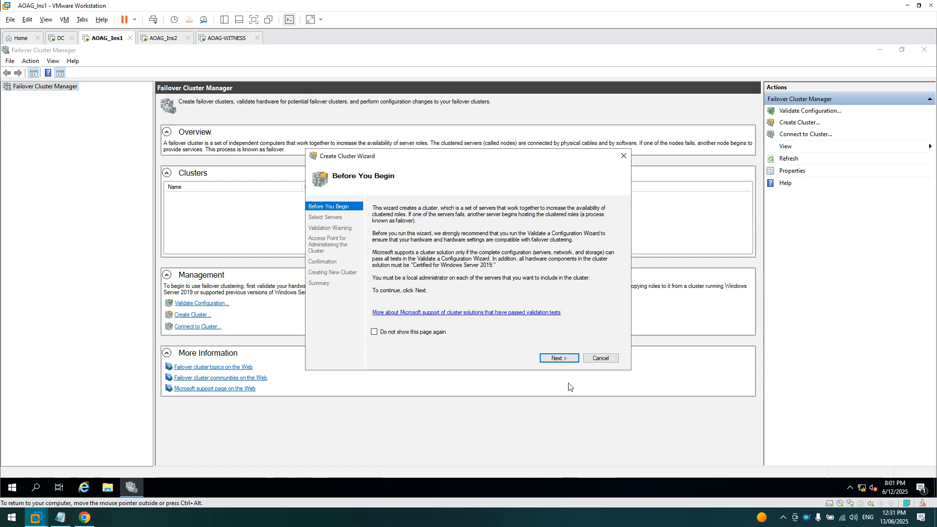
{"action": "left_click", "coordinate": [564, 357]}
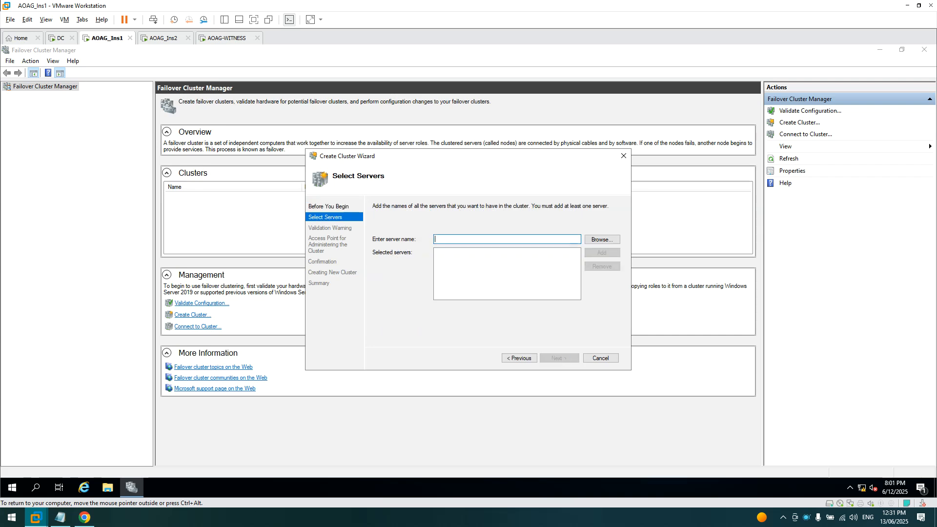
{"action": "left_click", "coordinate": [604, 239]}
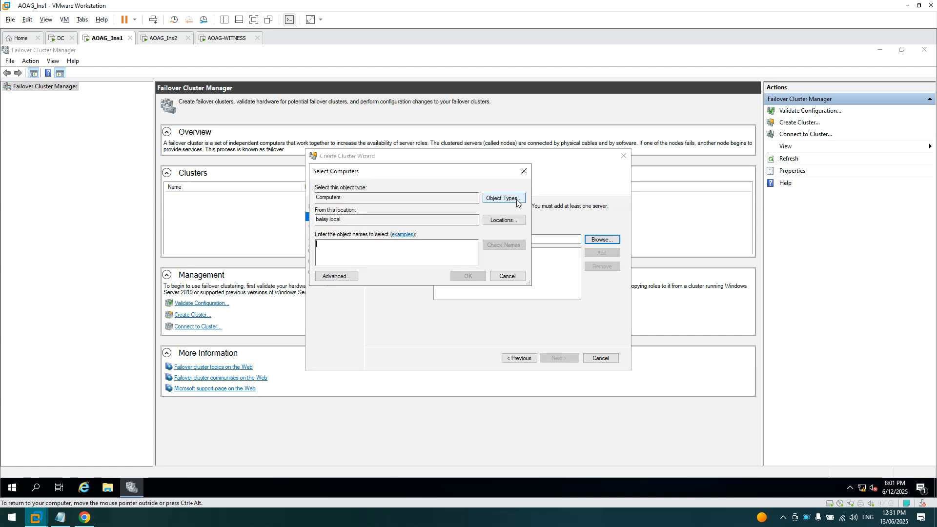
{"action": "left_click", "coordinate": [517, 201]}
{"action": "left_click", "coordinate": [500, 309]}
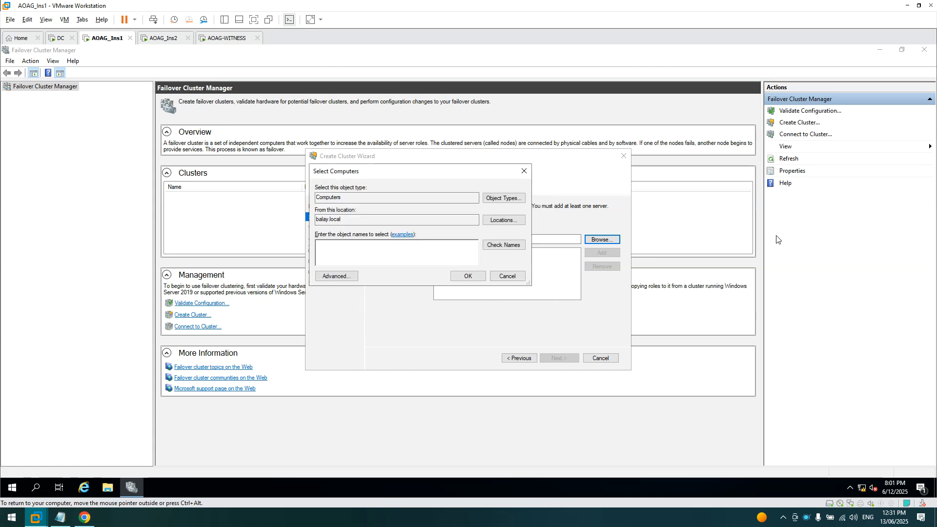
{"action": "type", "text": "aoag-ins"}
{"action": "left_click", "coordinate": [503, 245]}
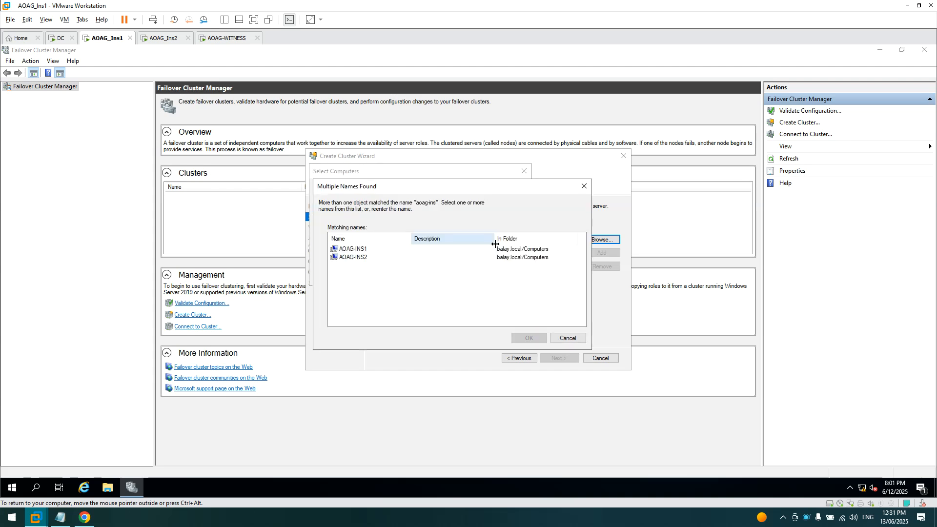
{"action": "left_click", "coordinate": [353, 250]}
{"action": "left_click", "coordinate": [353, 257], "text": "shift"}
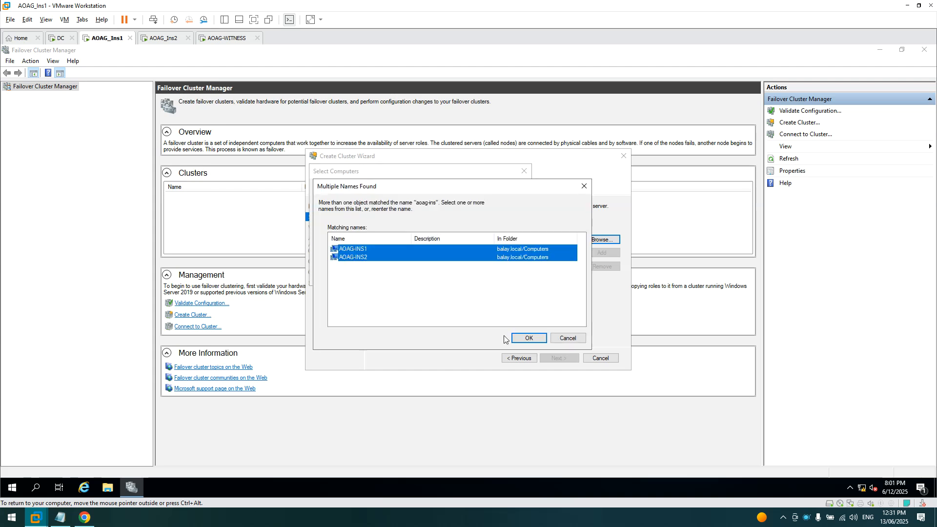
{"action": "left_click", "coordinate": [529, 337]}
{"action": "left_click", "coordinate": [467, 276]}
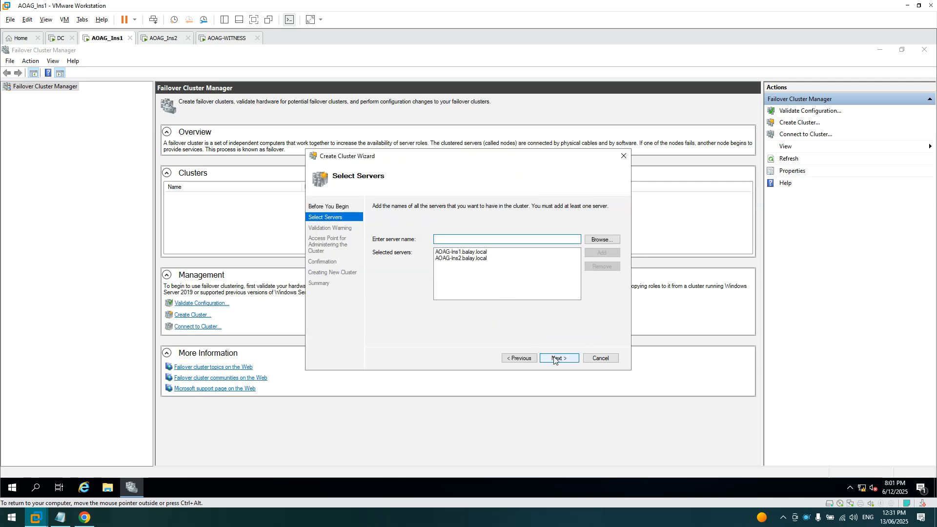
- Skip the validation tests and continue to the cluster Access Point page
{"action": "left_click", "coordinate": [554, 358]}
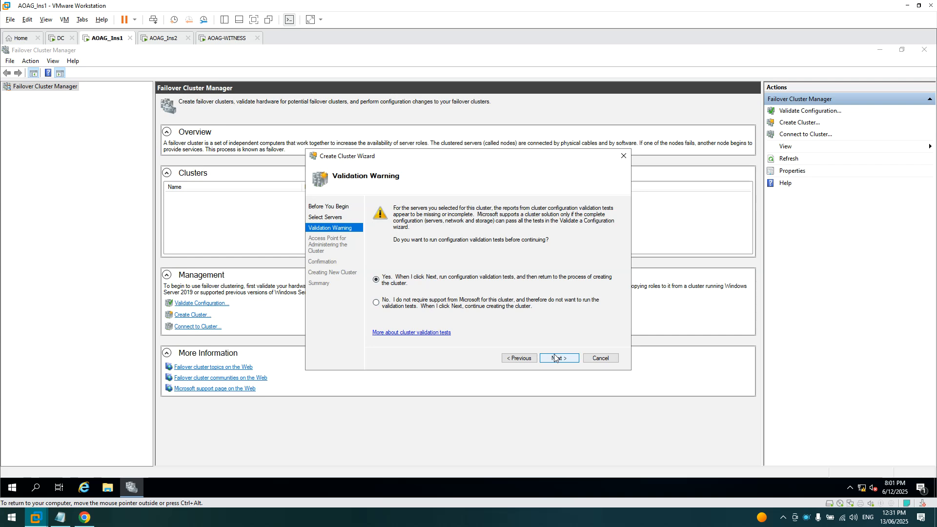
{"action": "left_click", "coordinate": [398, 306]}
{"action": "left_click", "coordinate": [557, 358]}
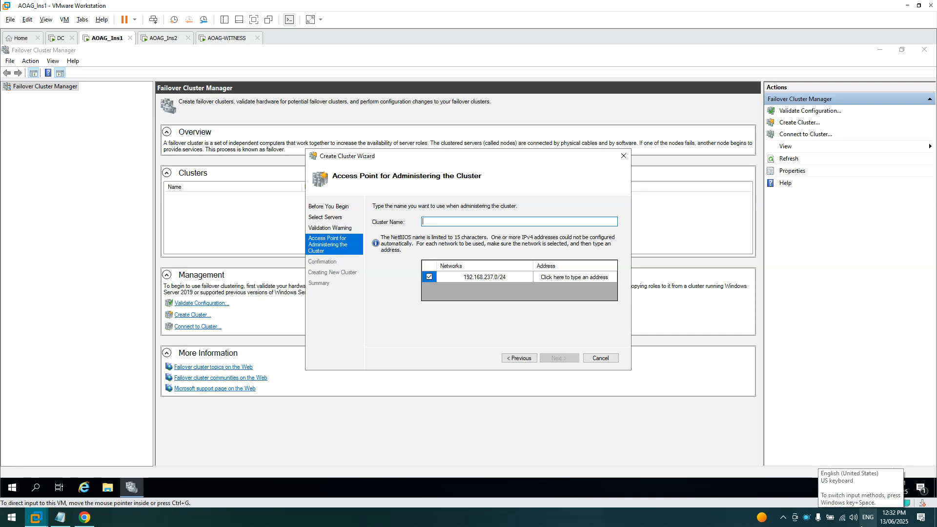
- Sign in to the DC with the administrator password, check the balay.local DNS records, then return to AOAG_Ins1
{"action": "left_click", "coordinate": [57, 39]}
{"action": "right_click", "coordinate": [61, 42]}
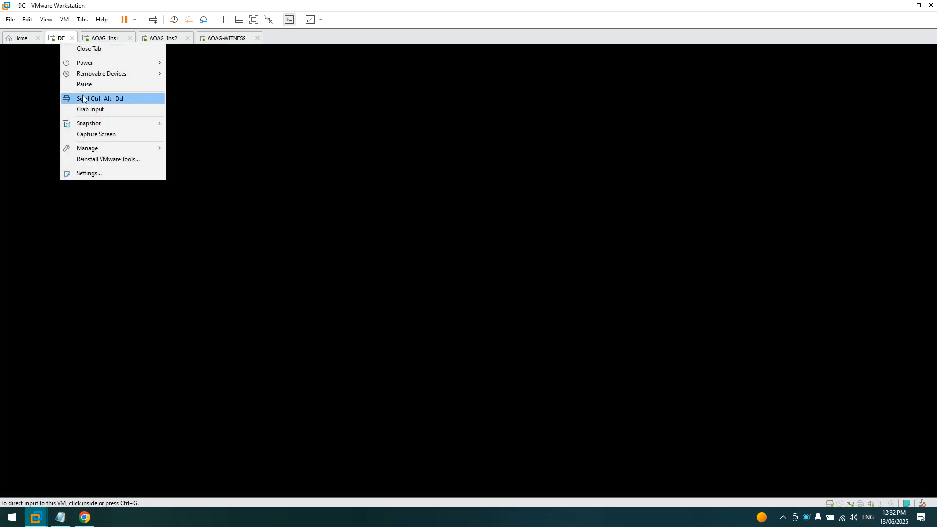
{"action": "left_click", "coordinate": [83, 98]}
{"action": "left_click", "coordinate": [446, 311]}
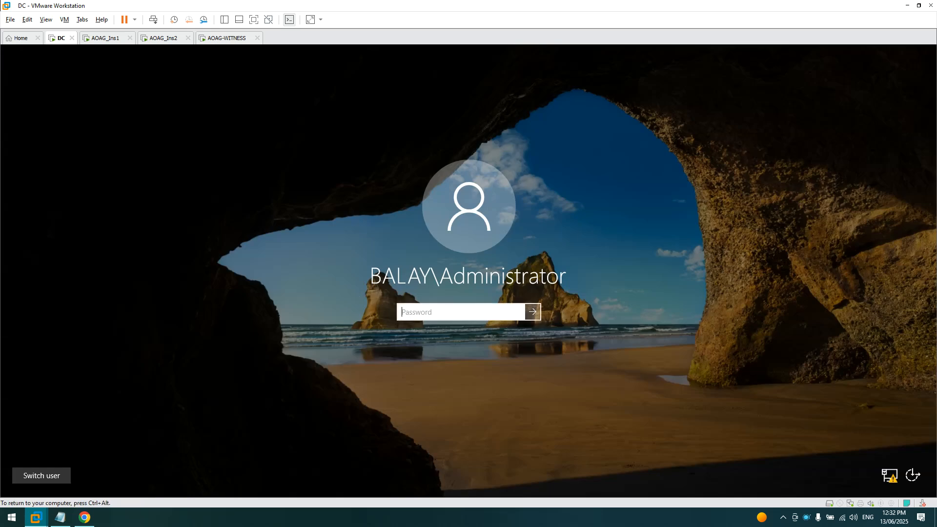
{"action": "type", "text": "•••••••"}
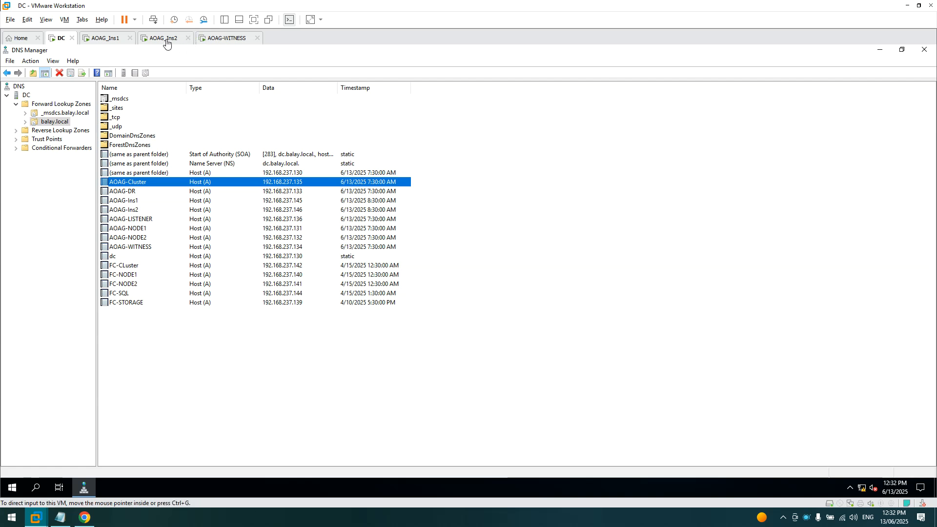
{"action": "left_click", "coordinate": [107, 41]}
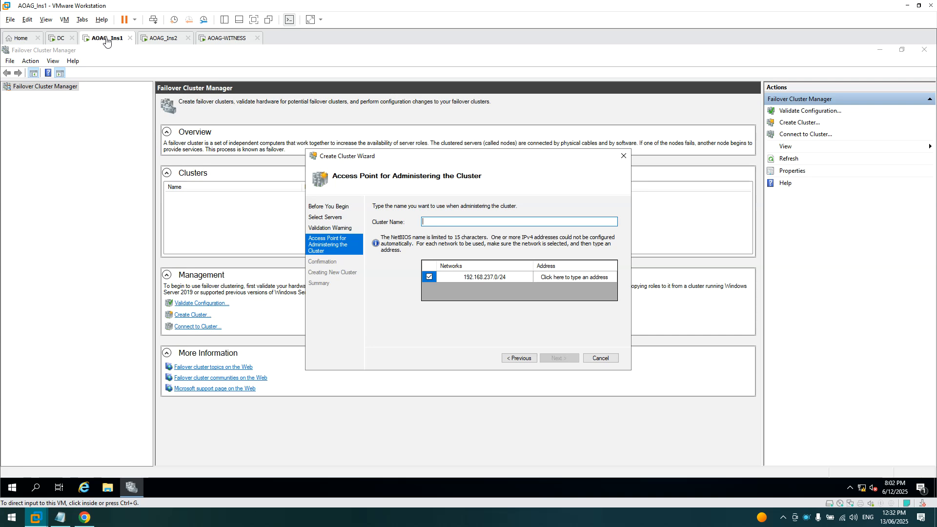
- Name the new cluster AOAG-Ins-Cluster in the Create Cluster Wizard
{"action": "left_click", "coordinate": [437, 224]}
{"action": "type", "text": "A"}
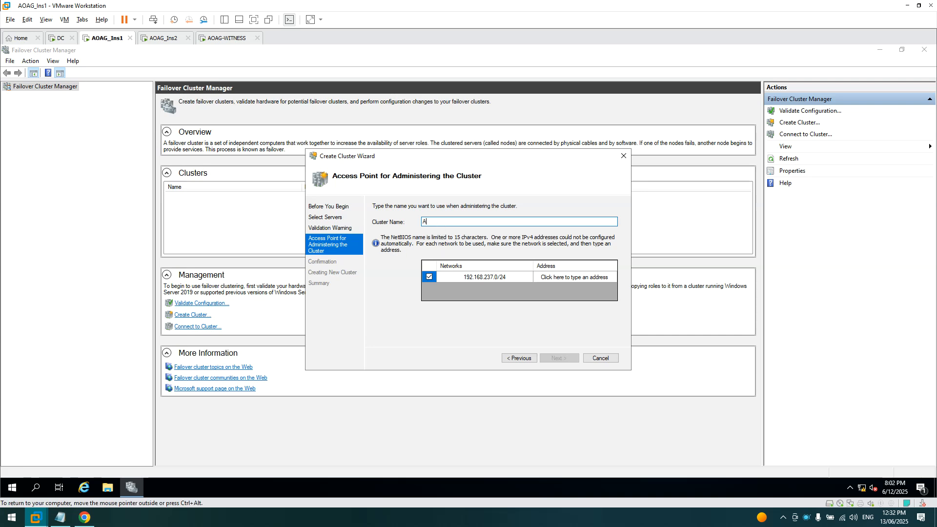
{"action": "type", "text": "OAG"}
{"action": "type", "text": "-Ins-Cluster"}
- After rechecking DNS on the DC, set the cluster address to 192.168.237.147
{"action": "left_click", "coordinate": [558, 283]}
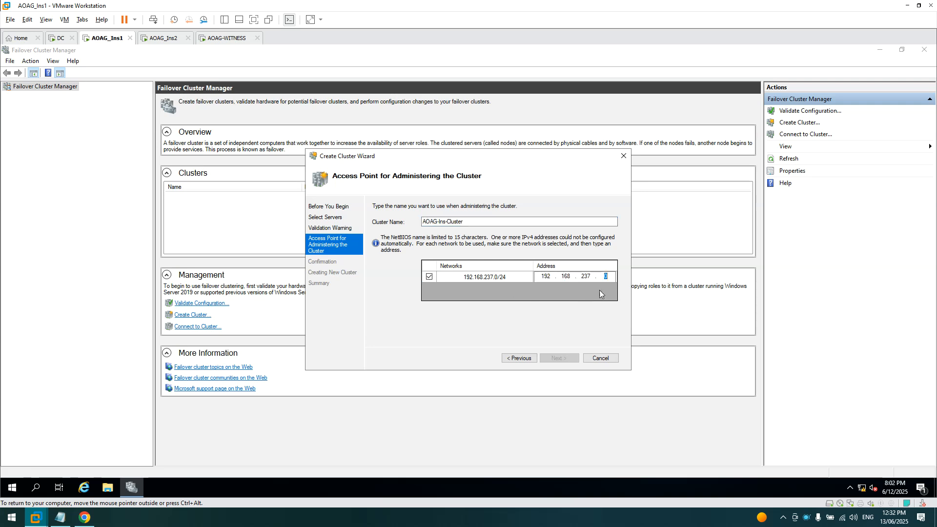
{"action": "left_click", "coordinate": [58, 39]}
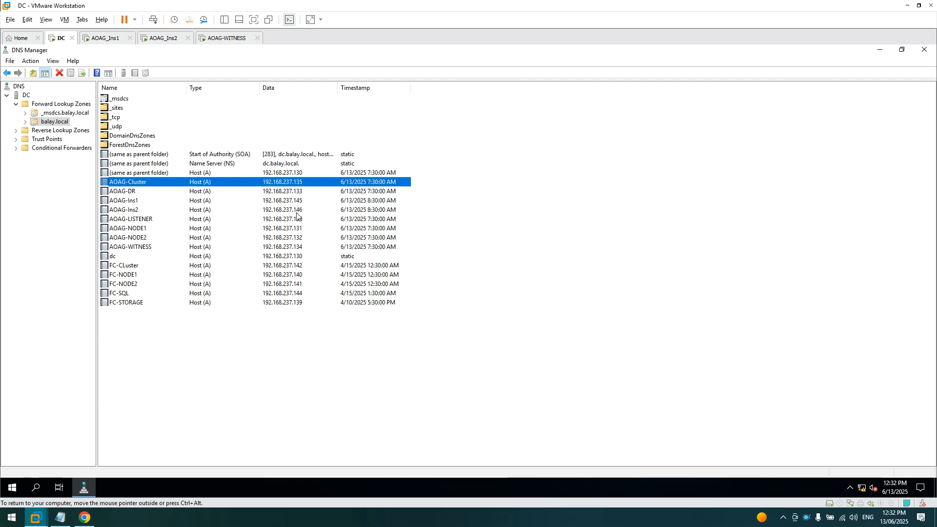
{"action": "left_click", "coordinate": [114, 39]}
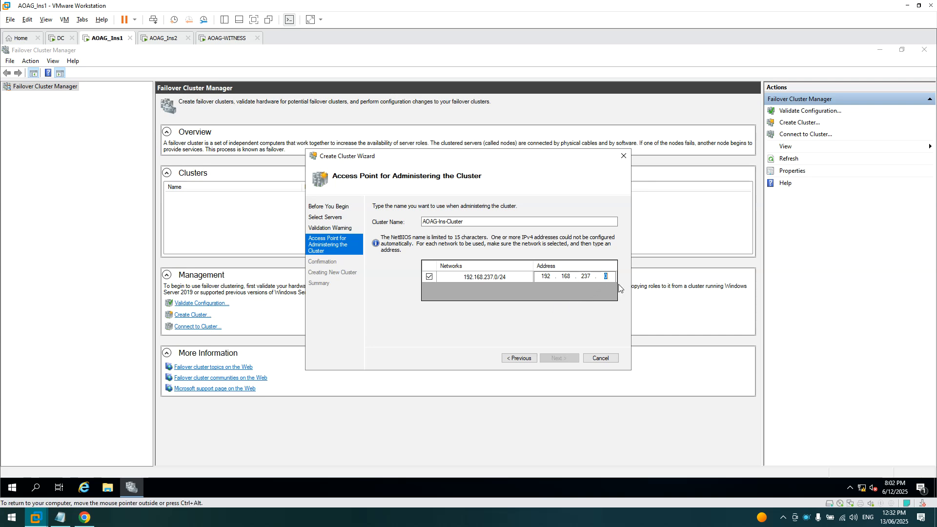
{"action": "type", "text": "147"}
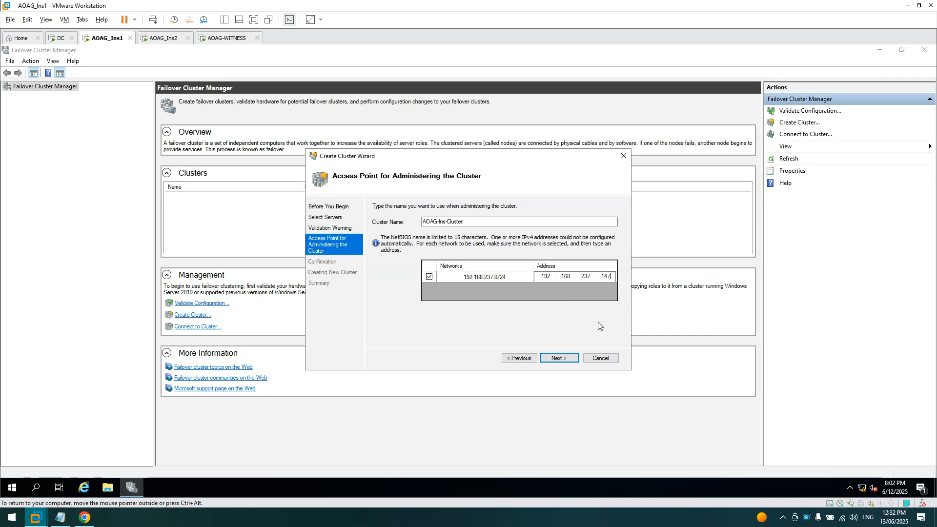
- Confirm the settings and create AOAG-Ins-Cluster, then close the finished wizard
{"action": "left_click", "coordinate": [559, 360]}
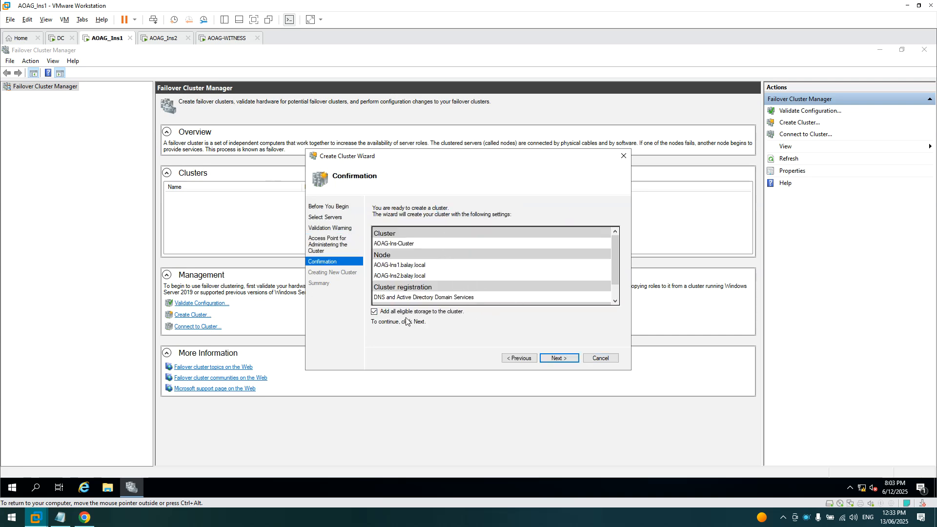
{"action": "scroll", "coordinate": [613, 286], "scroll_direction": "down", "scroll_amount": 3}
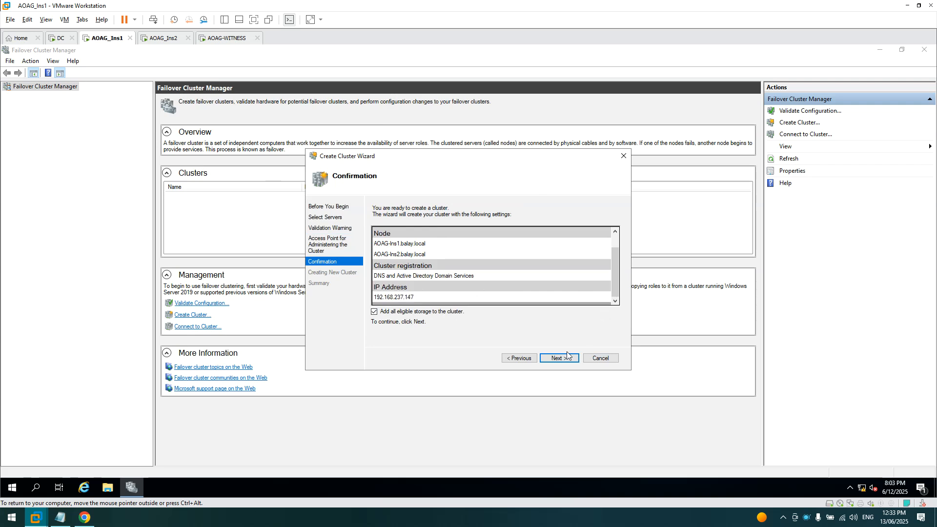
{"action": "left_click", "coordinate": [567, 358]}
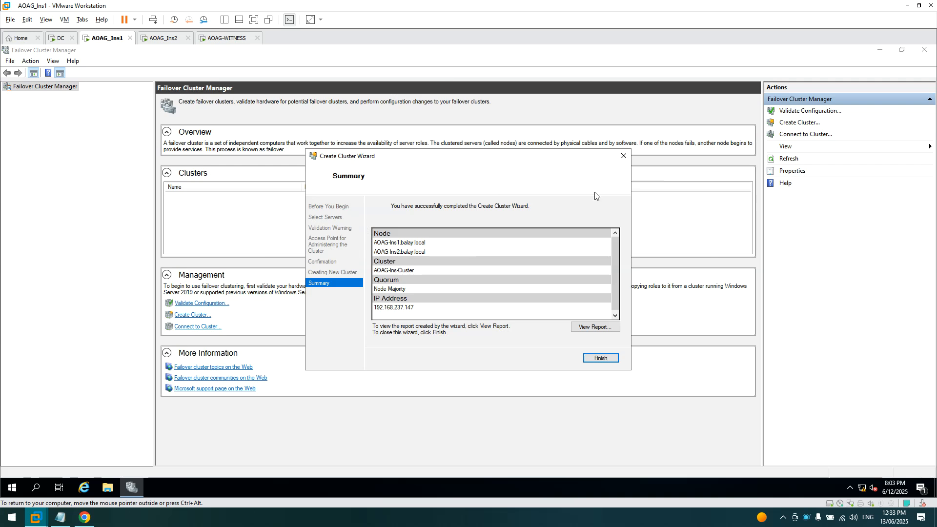
{"action": "left_click", "coordinate": [600, 358]}
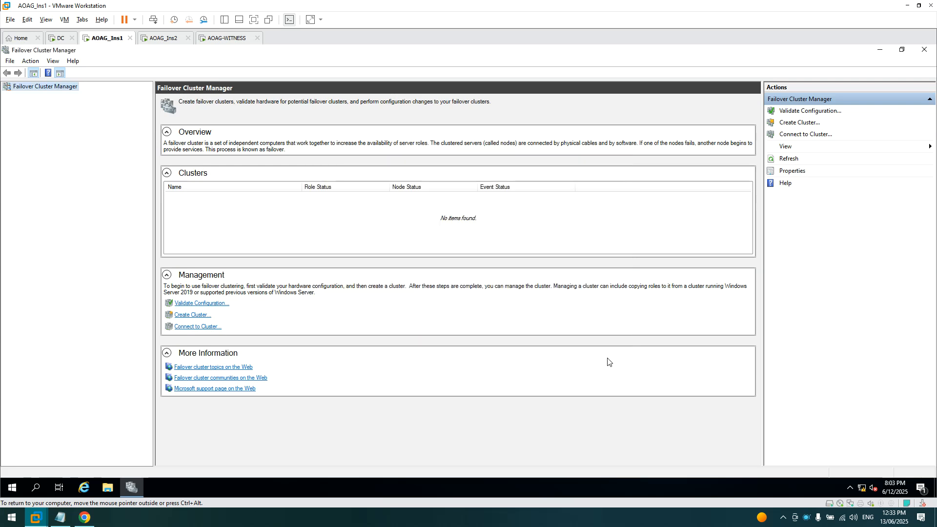
- Check that nodes AOAG-Ins1 and AOAG-Ins2 are both Up, then go back to the cluster summary
{"action": "left_click", "coordinate": [17, 96]}
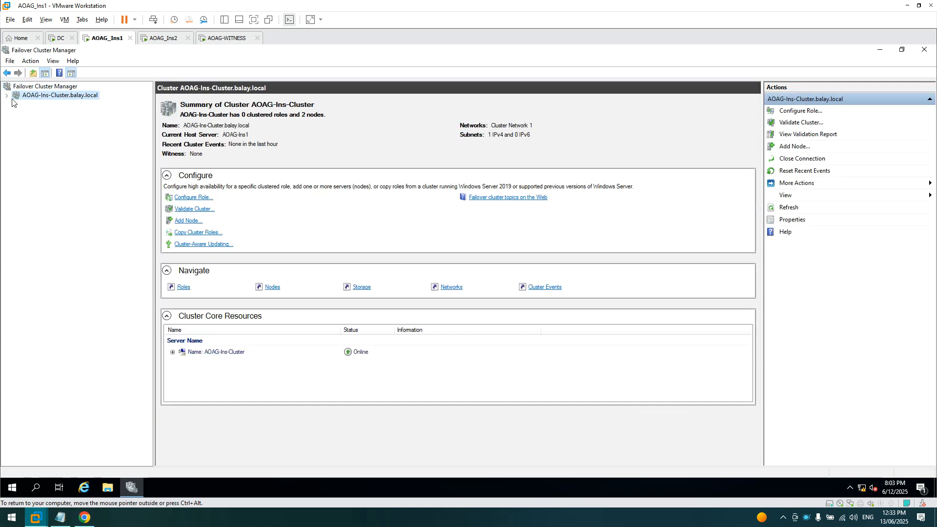
{"action": "left_click", "coordinate": [7, 97]}
{"action": "left_click", "coordinate": [34, 113]}
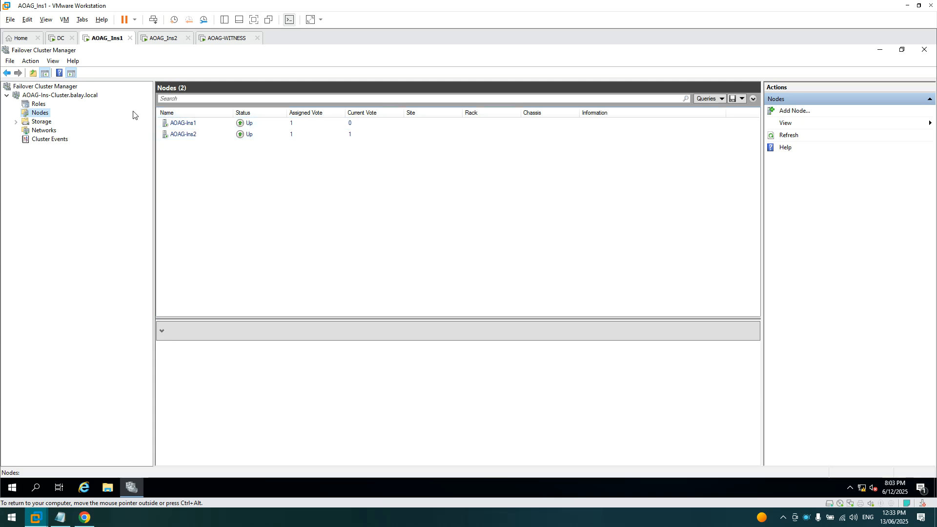
{"action": "left_click", "coordinate": [54, 97]}
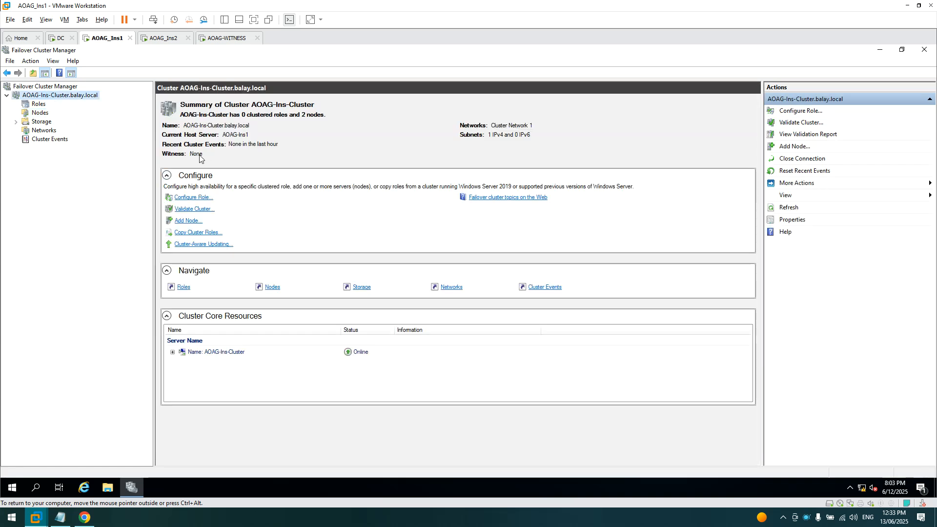
- Bring up the More Actions submenu for AOAG-Ins-Cluster.balay.local in the tree
{"action": "right_click", "coordinate": [47, 99]}
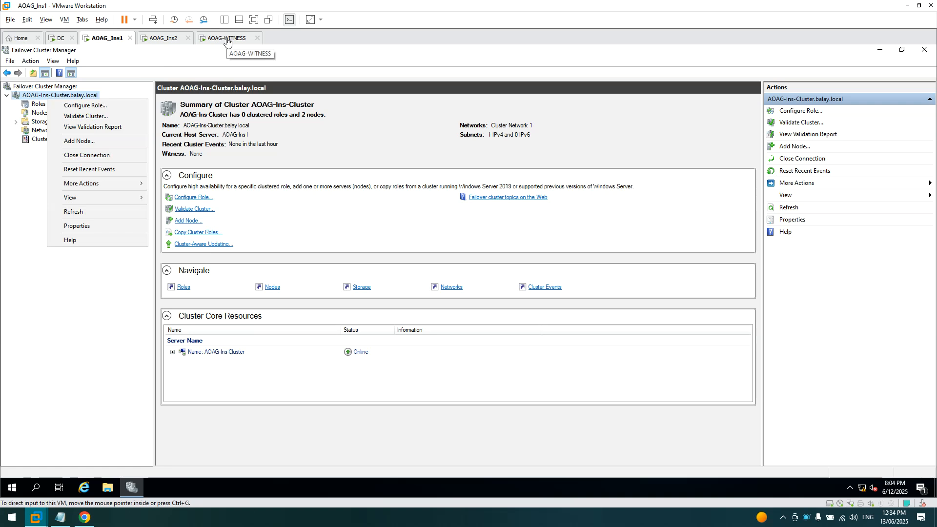
{"action": "left_click", "coordinate": [31, 97]}
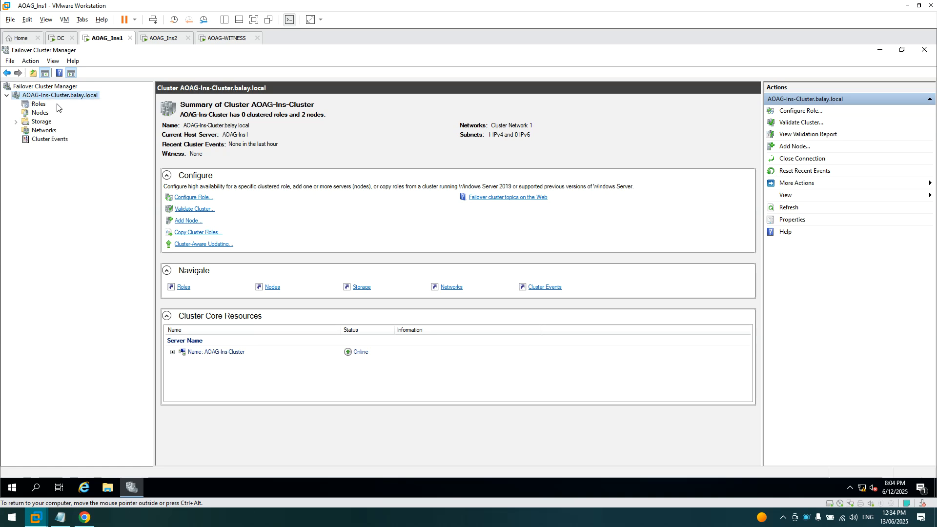
{"action": "right_click", "coordinate": [48, 98]}
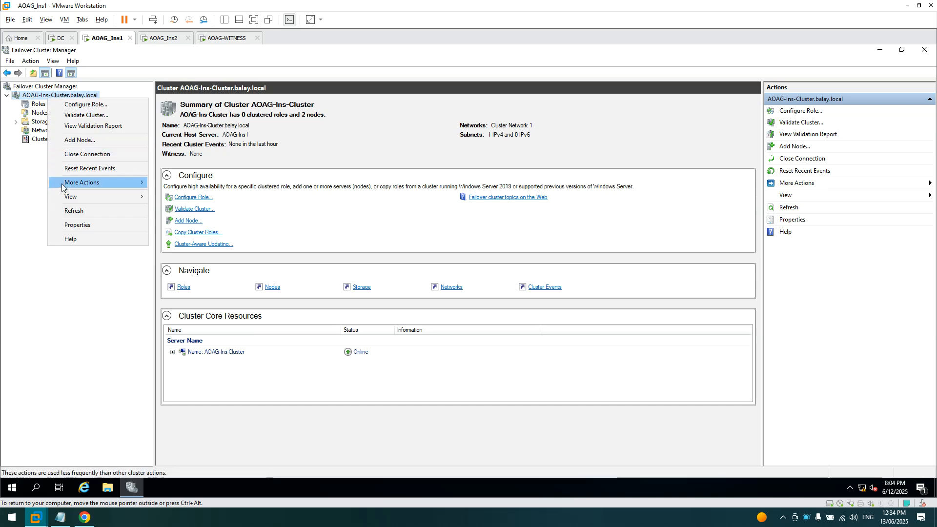
{"action": "mouse_move", "coordinate": [62, 188]}
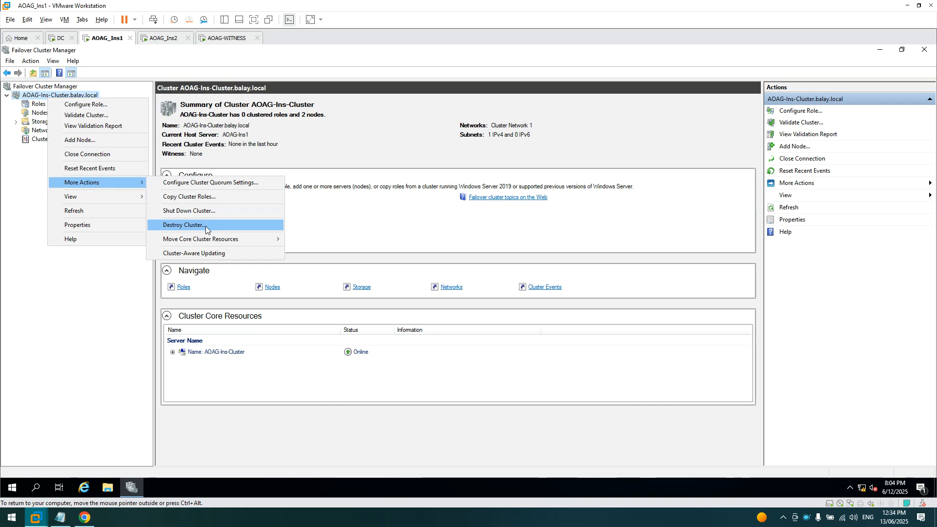
- Run Configure Cluster Quorum Settings, choosing Select the quorum witness and then a file share witness
{"action": "left_click", "coordinate": [222, 188]}
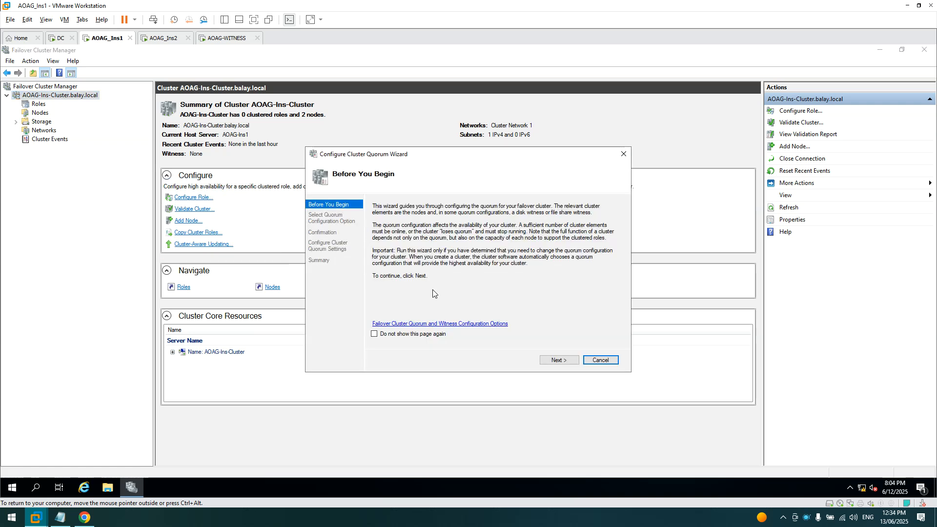
{"action": "left_click", "coordinate": [558, 360]}
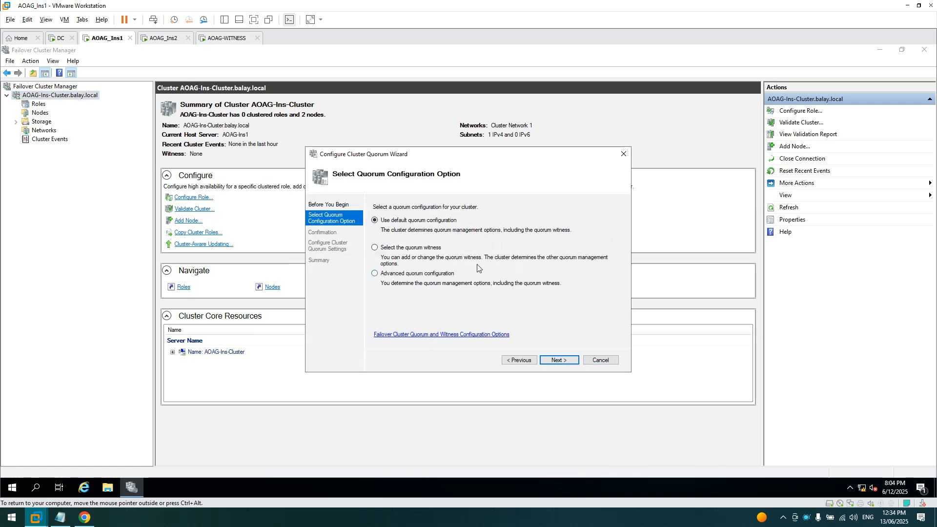
{"action": "left_click", "coordinate": [417, 250]}
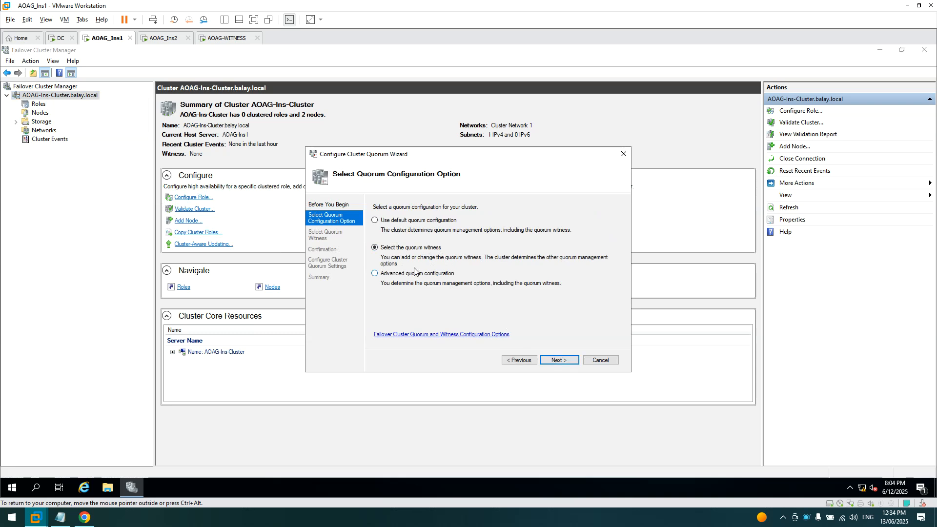
{"action": "left_click", "coordinate": [547, 360]}
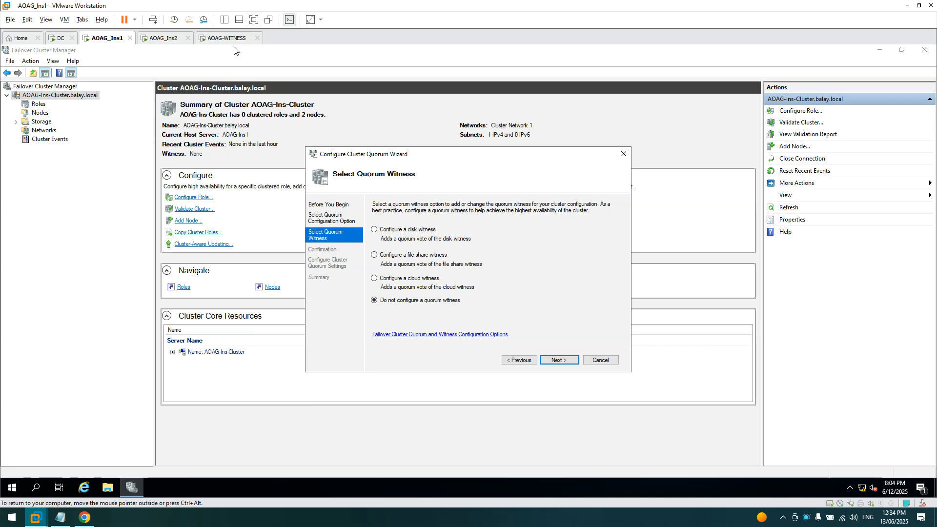
{"action": "left_click", "coordinate": [391, 257]}
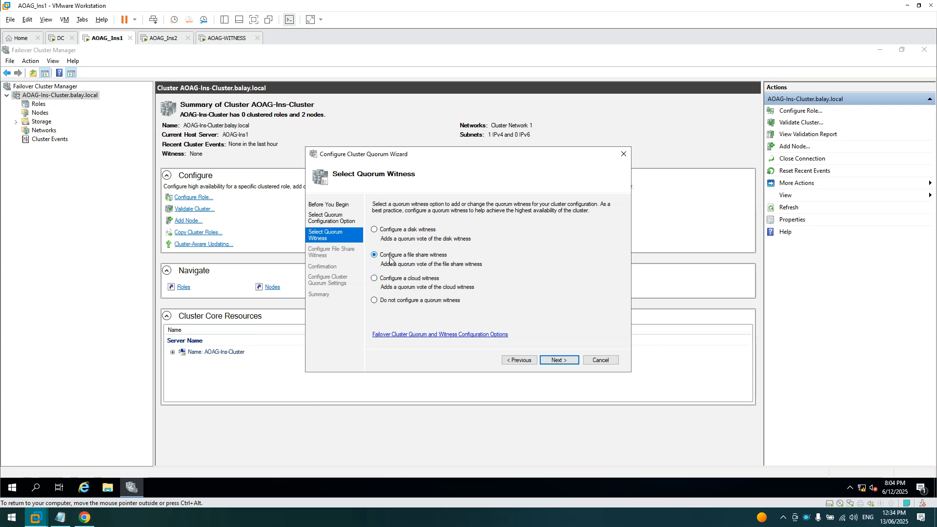
{"action": "left_click", "coordinate": [560, 360]}
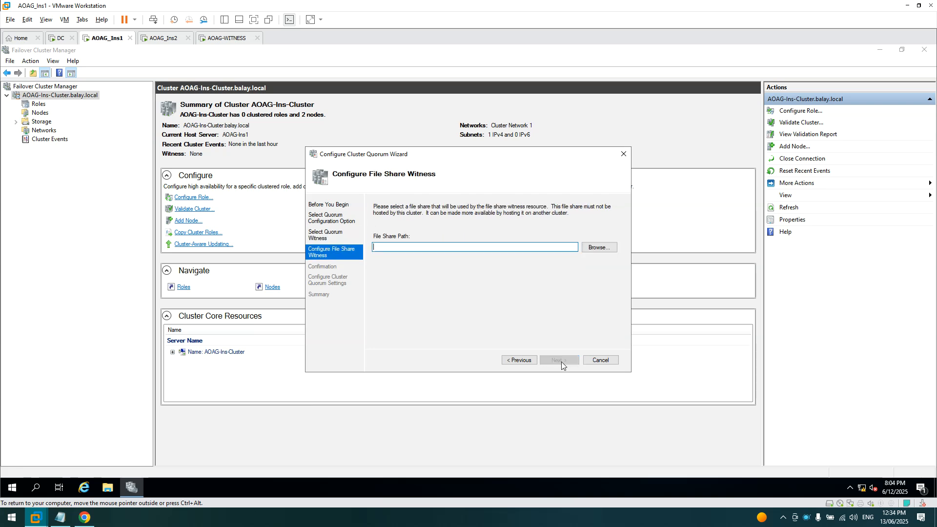
- Browse for the witness share and resolve server aoag-witness to list its shared folders
{"action": "left_click", "coordinate": [592, 249]}
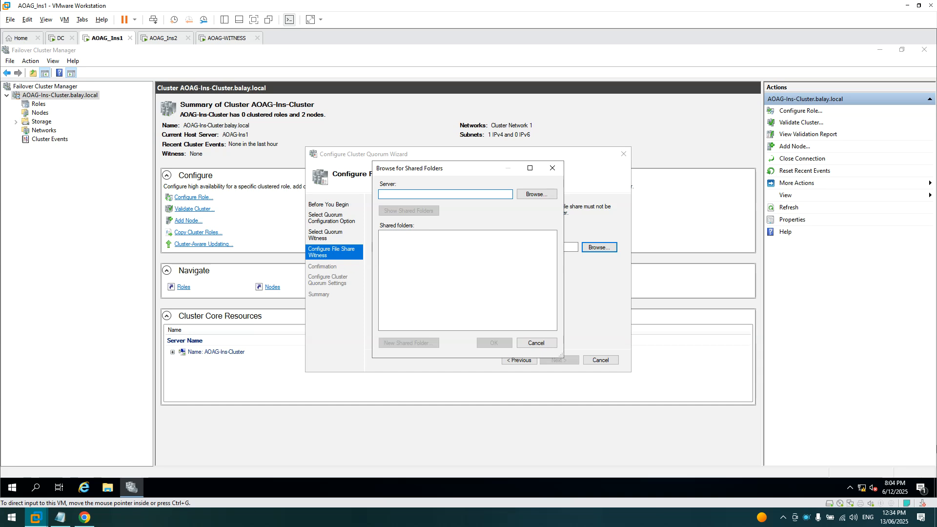
{"action": "left_click", "coordinate": [533, 197]}
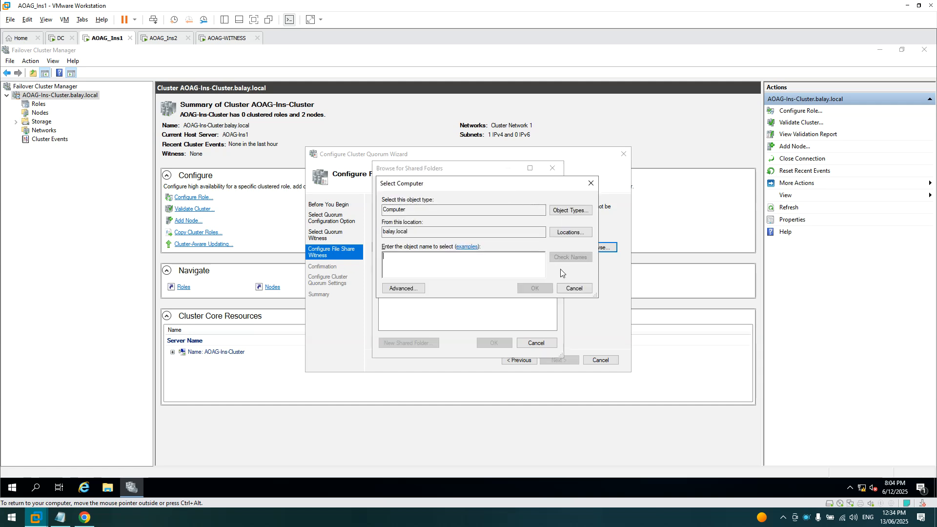
{"action": "type", "text": "aoag-witness"}
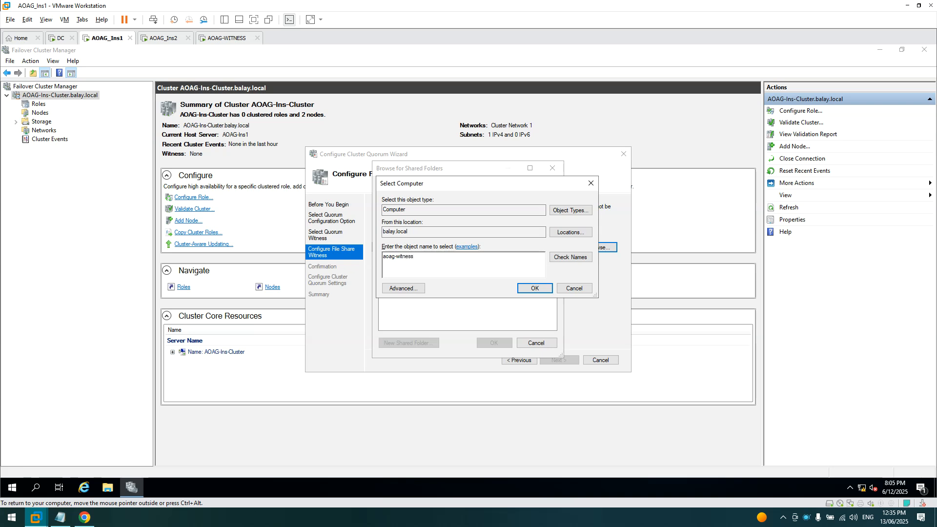
{"action": "left_click", "coordinate": [570, 257]}
{"action": "left_click", "coordinate": [535, 288]}
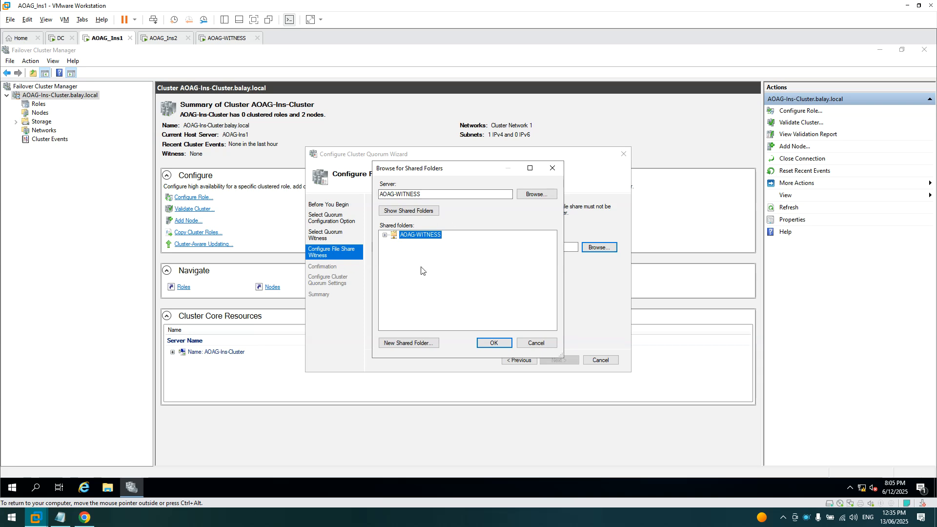
- Start a new share on AOAG-WITNESS named AOAG-INS-WITNESS
{"action": "left_click", "coordinate": [421, 344]}
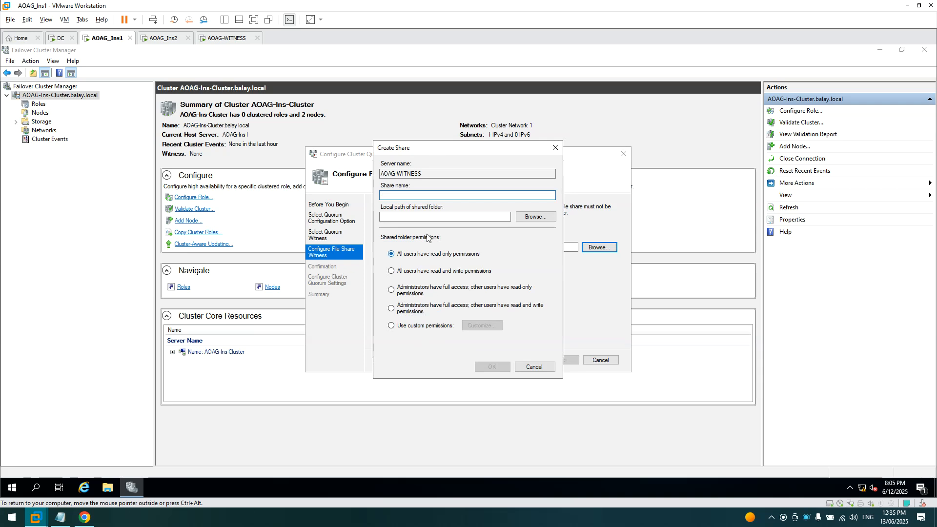
{"action": "left_click_drag", "start_coordinate": [437, 147], "coordinate": [572, 171]}
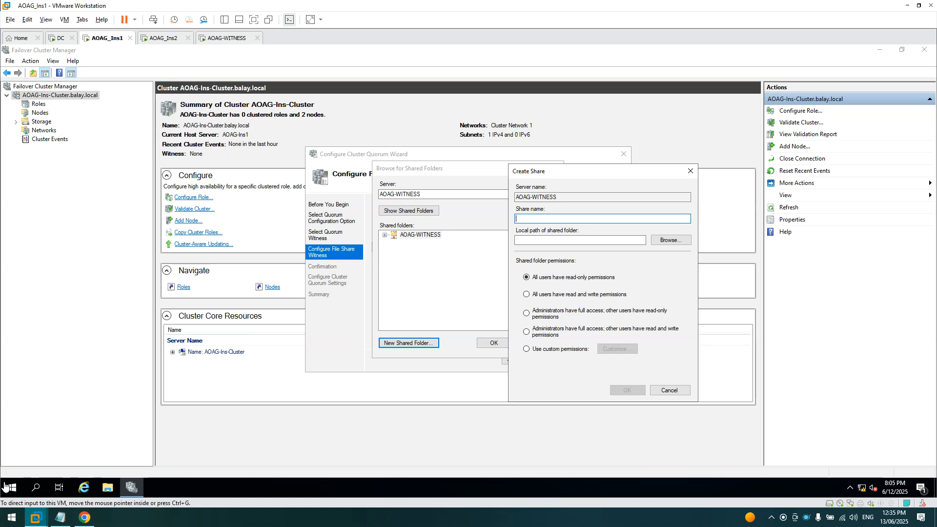
{"action": "left_click", "coordinate": [534, 222]}
{"action": "type", "text": "AOAG-INS-"}
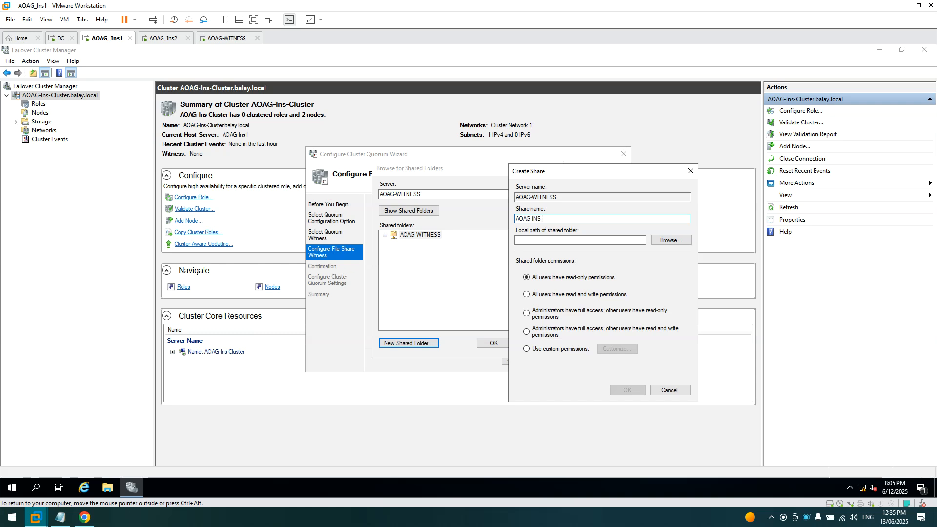
{"action": "type", "text": "WITNESS"}
- Make a new folder AOAG-INS-WITNESS under c$ and set it as the share's local path
{"action": "left_click", "coordinate": [671, 244]}
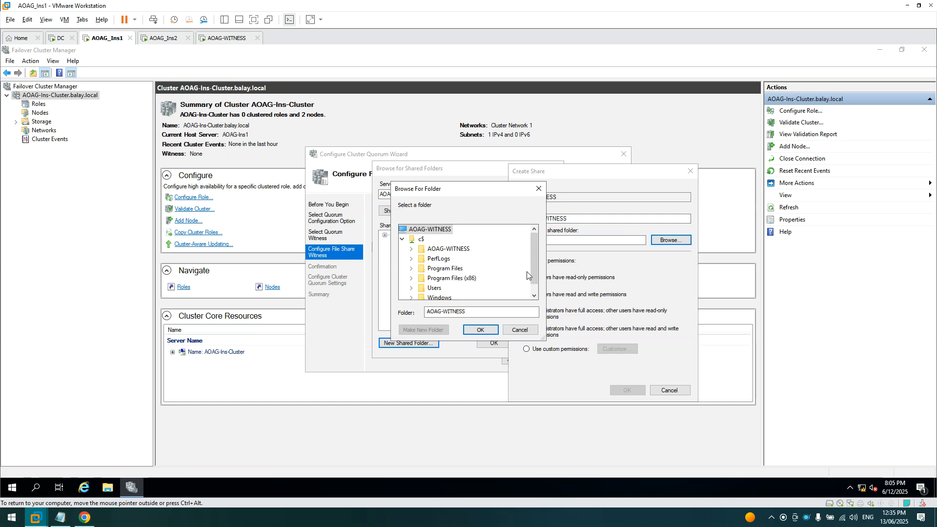
{"action": "double_click", "coordinate": [448, 249]}
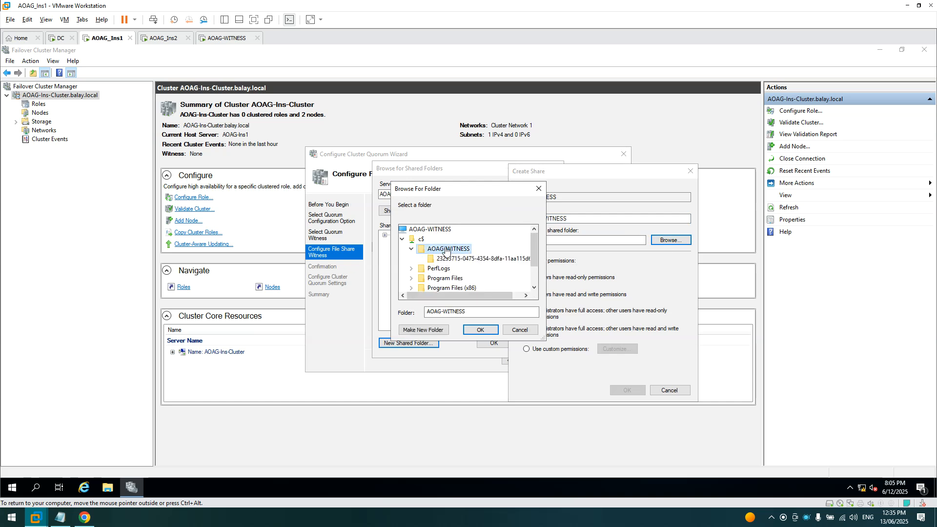
{"action": "left_click", "coordinate": [411, 249]}
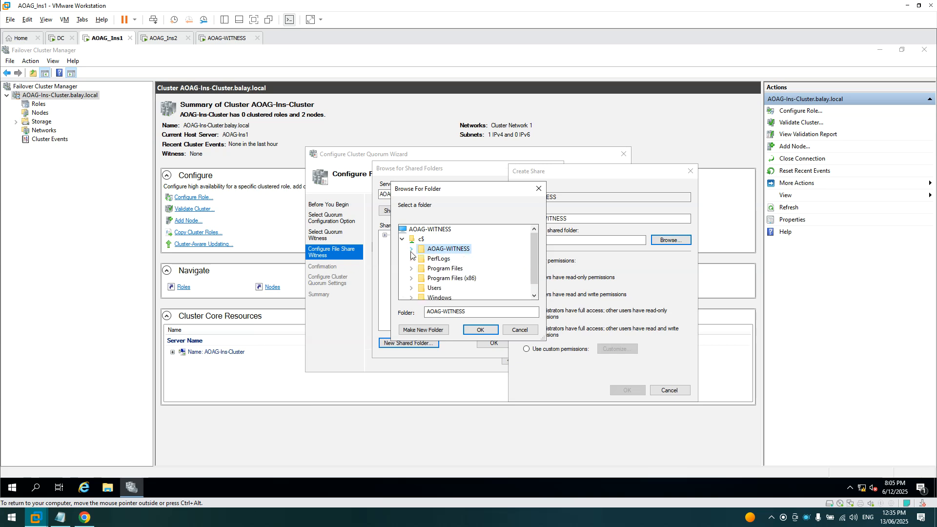
{"action": "scroll", "coordinate": [513, 261], "scroll_direction": "down", "scroll_amount": 1}
{"action": "left_click", "coordinate": [420, 229]}
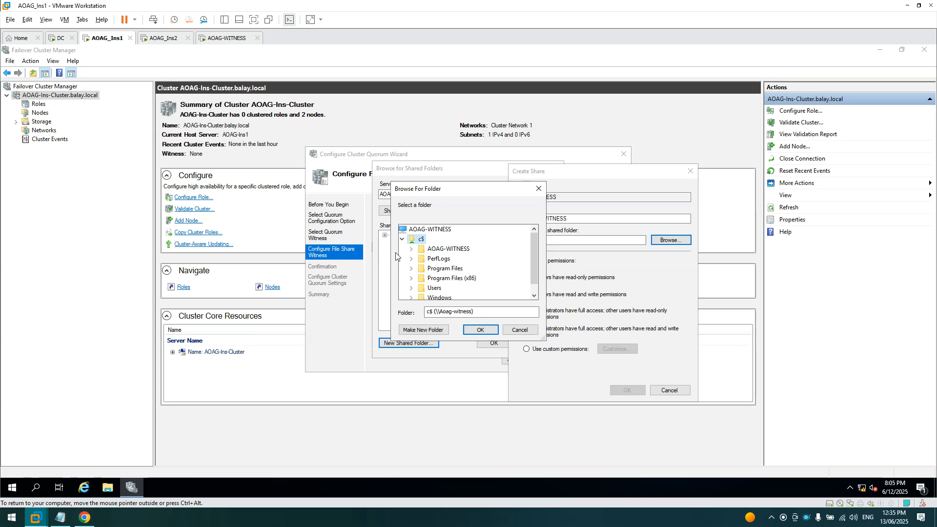
{"action": "left_click", "coordinate": [433, 331]}
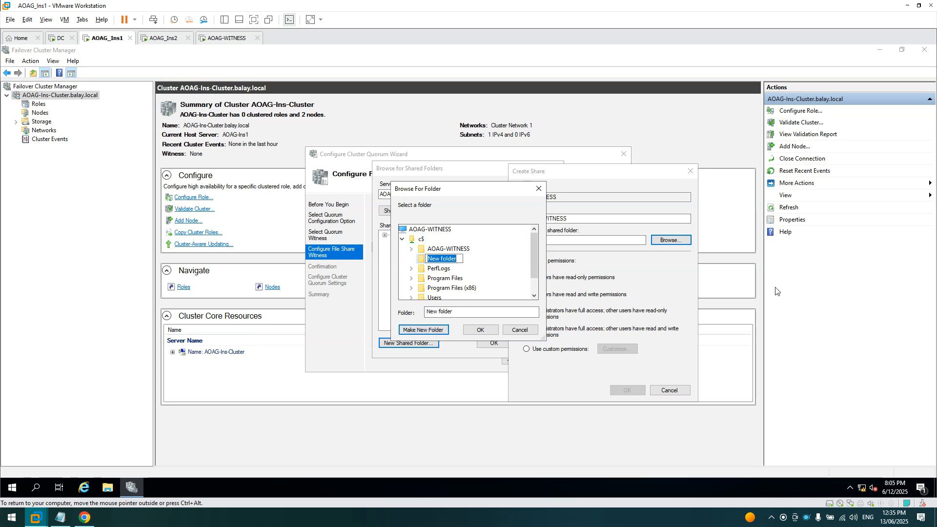
{"action": "type", "text": "AOAG-INS-WI"}
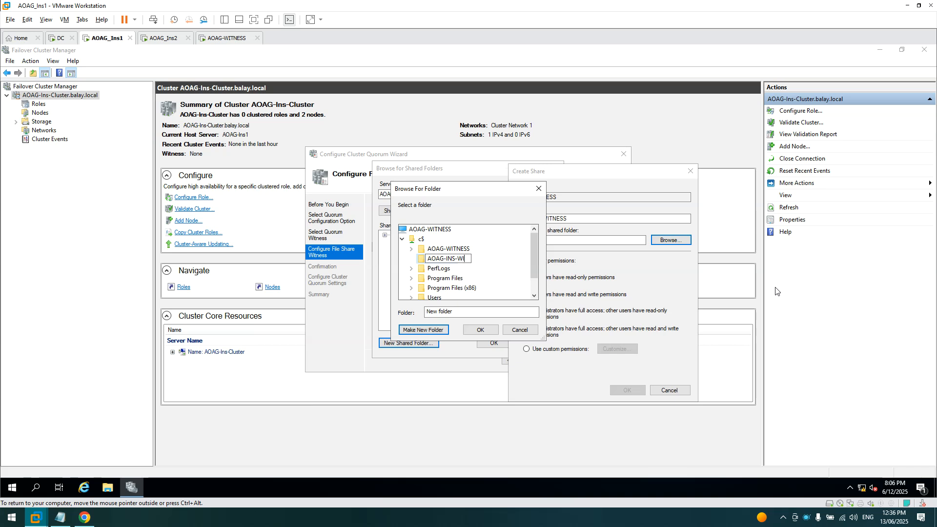
{"action": "type", "text": "TNESS"}
{"action": "key", "text": "Return"}
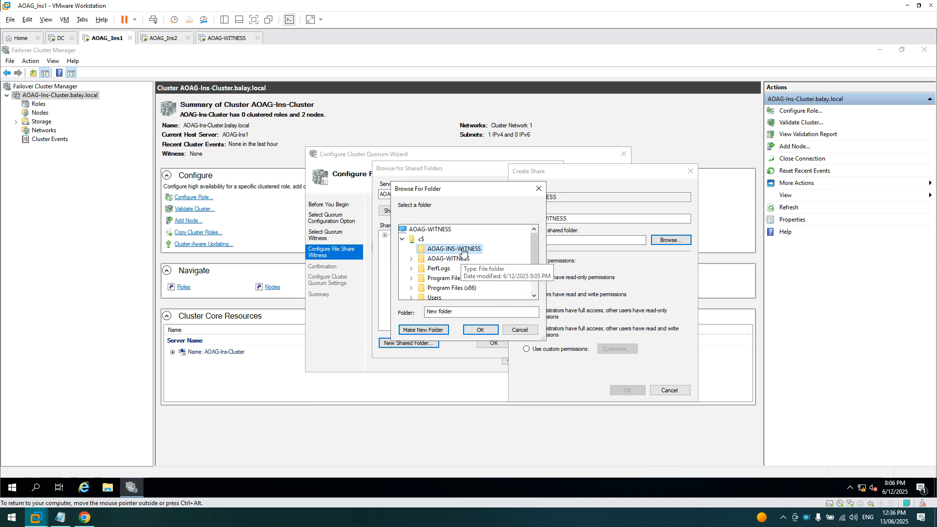
{"action": "left_click", "coordinate": [481, 330]}
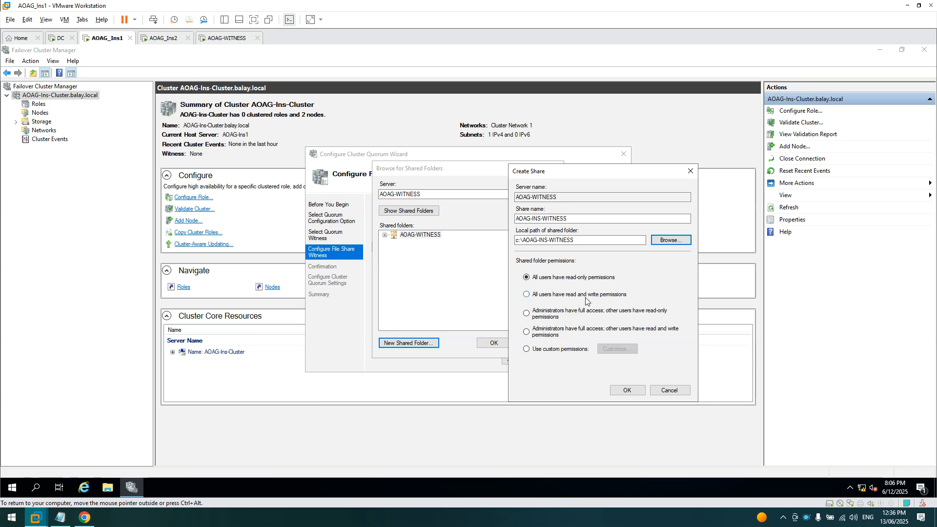
- Create the share with administrators full access and others read-only, and select it as the witness
{"action": "left_click", "coordinate": [570, 318]}
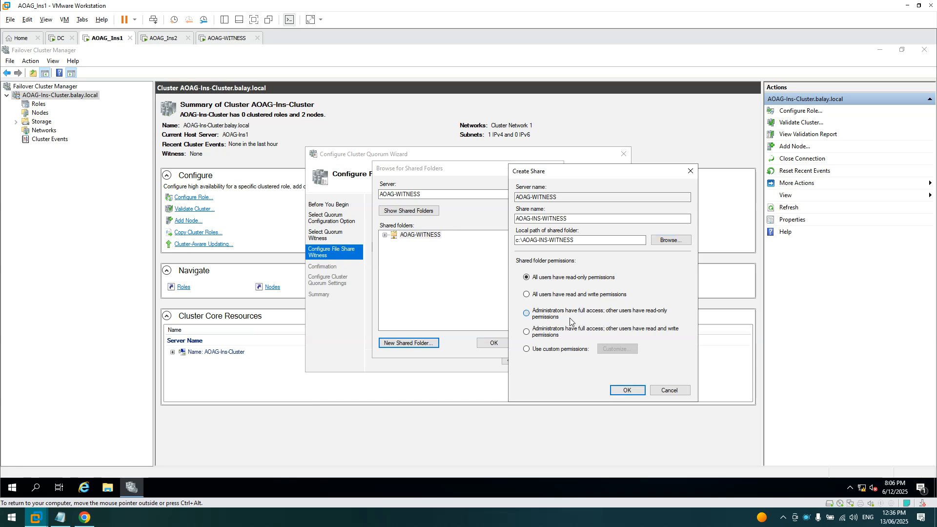
{"action": "left_click", "coordinate": [635, 390]}
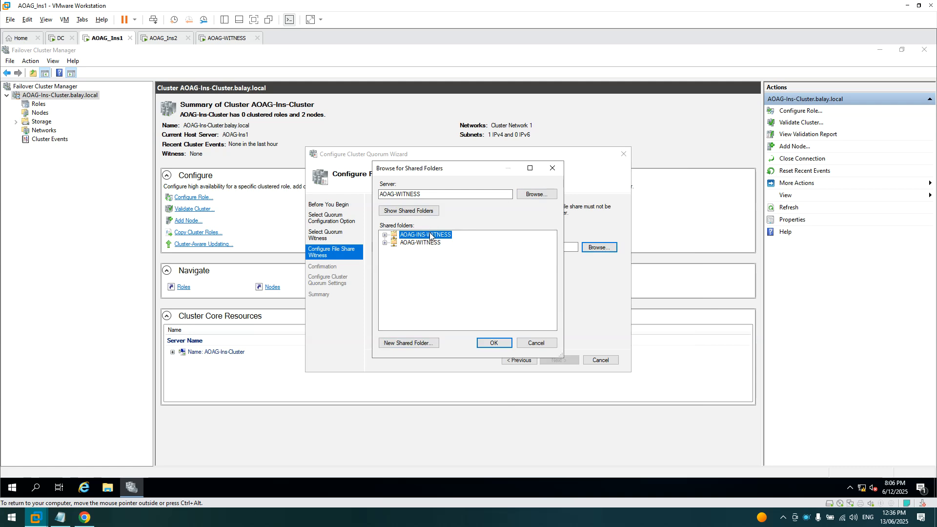
{"action": "left_click", "coordinate": [503, 340]}
- Apply the file share witness quorum settings and close the wizard after its access error
{"action": "left_click", "coordinate": [567, 362]}
{"action": "left_click", "coordinate": [569, 361]}
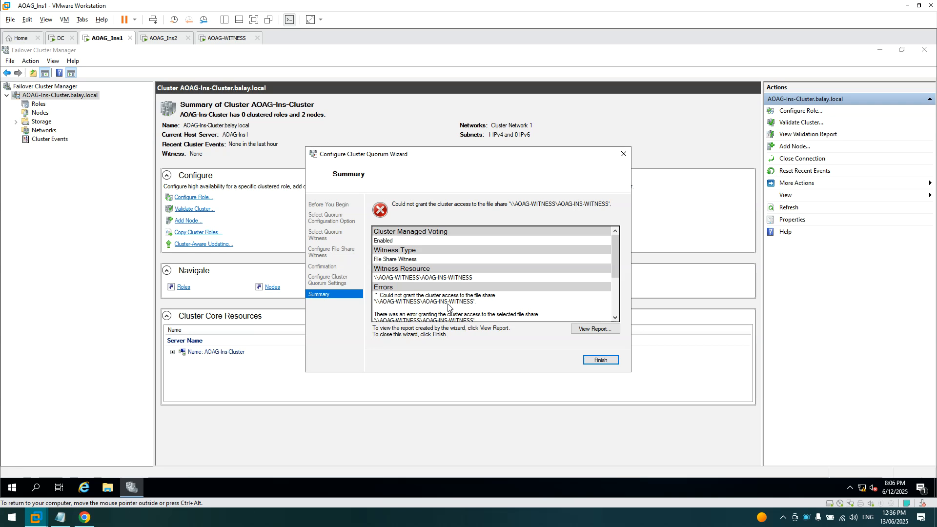
{"action": "scroll", "coordinate": [447, 306], "scroll_direction": "down", "scroll_amount": 5}
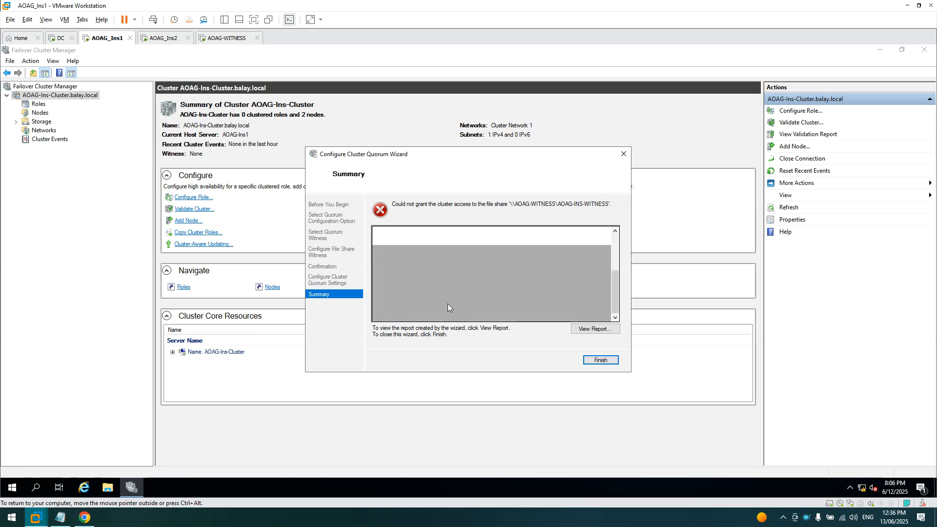
{"action": "left_click", "coordinate": [600, 359]}
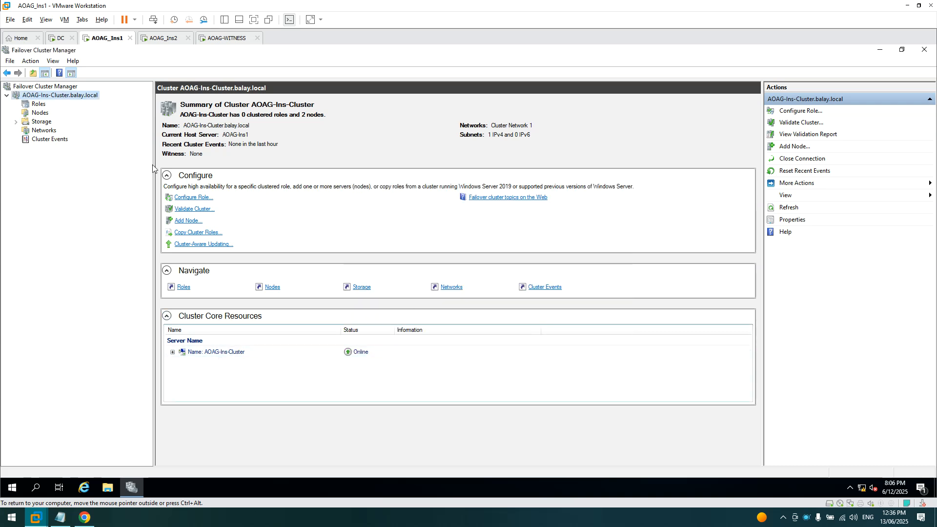
{"action": "left_click", "coordinate": [37, 105]}
{"action": "left_click", "coordinate": [37, 96]}
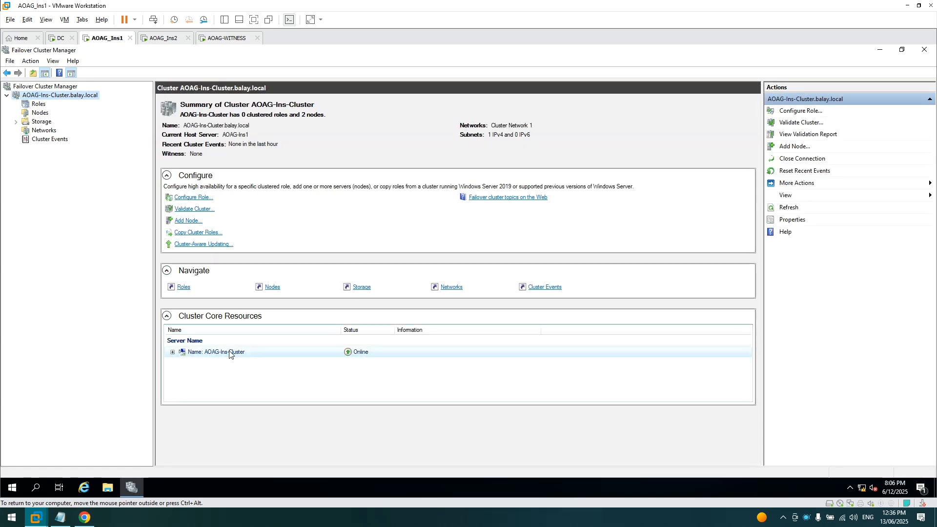
{"action": "left_click", "coordinate": [229, 352]}
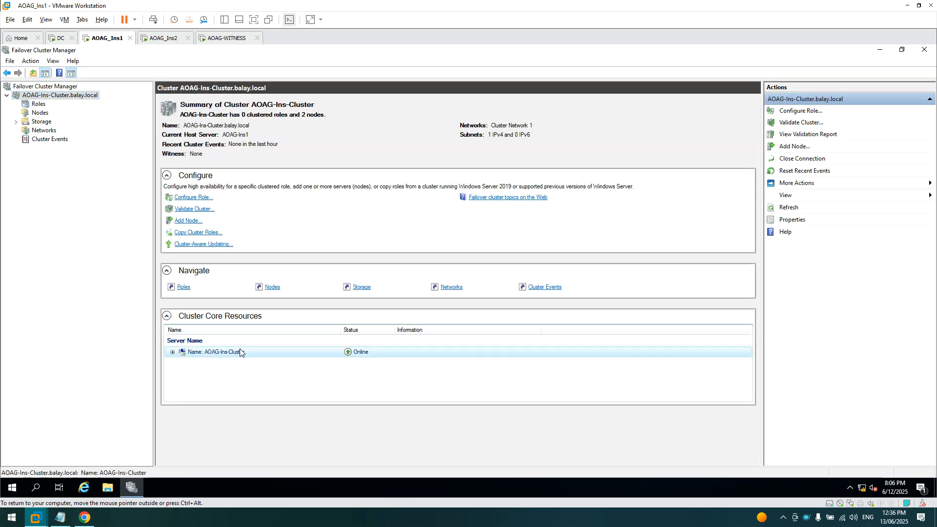
{"action": "left_click", "coordinate": [109, 489]}
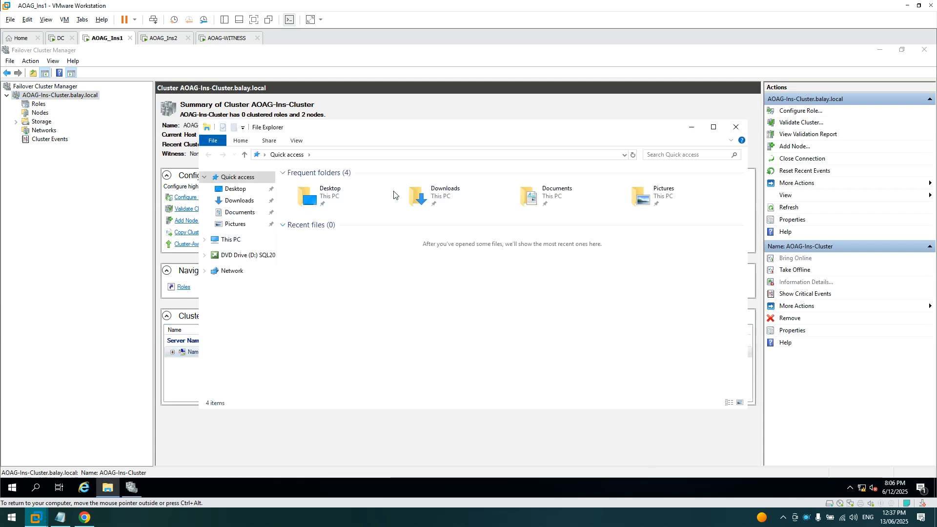
{"action": "left_click", "coordinate": [231, 239]}
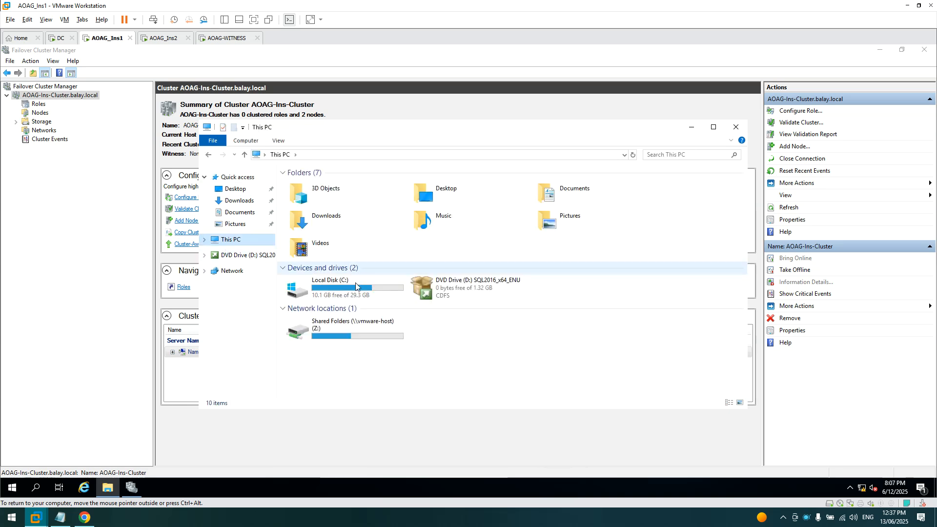
{"action": "double_click", "coordinate": [330, 294]}
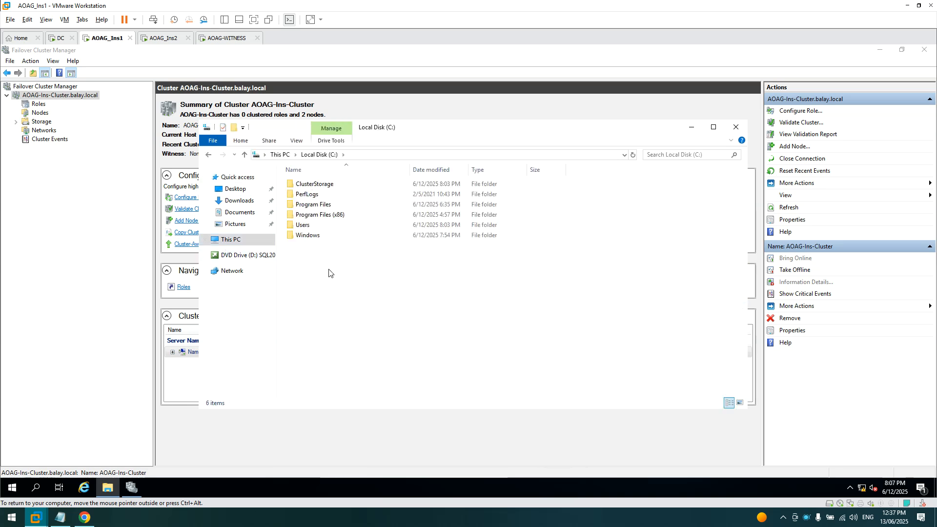
{"action": "left_click", "coordinate": [736, 127]}
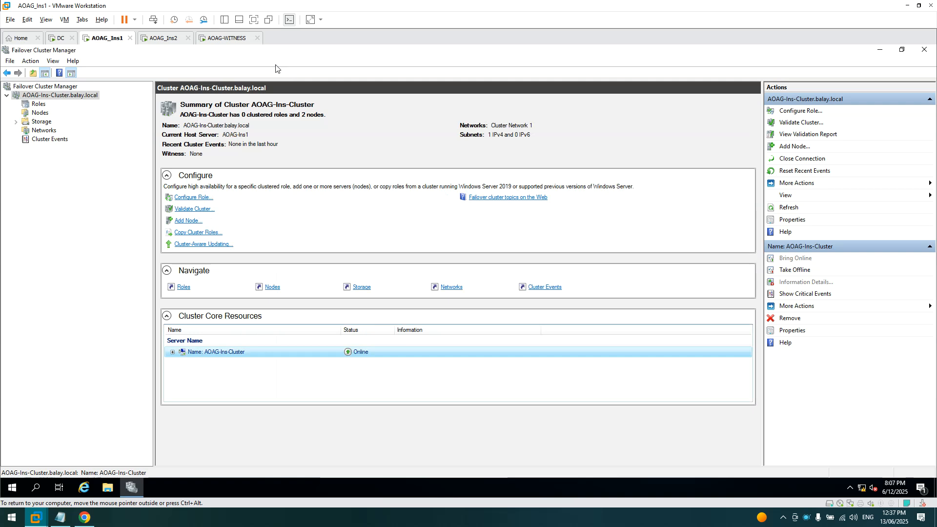
{"action": "left_click", "coordinate": [230, 43]}
- Send Ctrl+Alt+Del to AOAG-WITNESS and sign in with the password
{"action": "right_click", "coordinate": [231, 42]}
{"action": "left_click", "coordinate": [255, 95]}
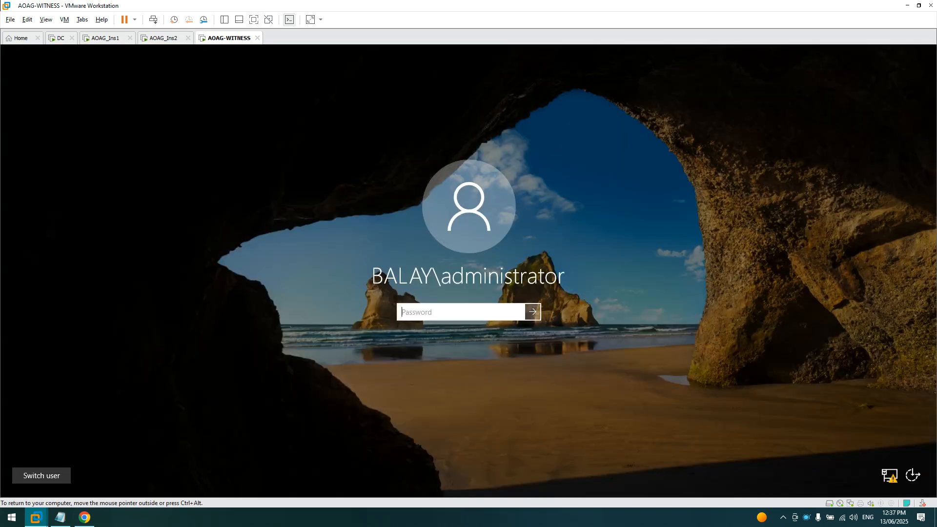
{"action": "type", "text": "P"}
{"action": "key", "text": "Return"}
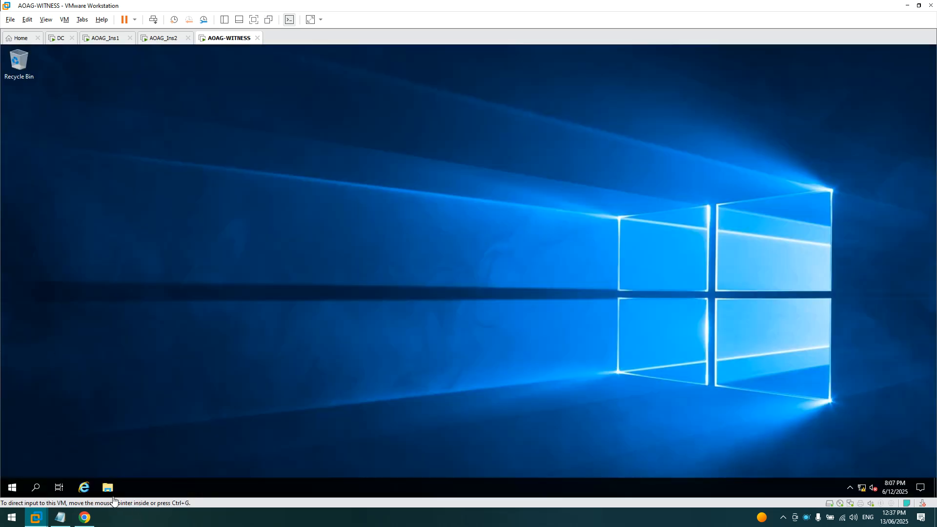
- Browse the witness server's C drive and look inside the AOAG-INS-WITNESS folder
{"action": "left_click", "coordinate": [108, 488]}
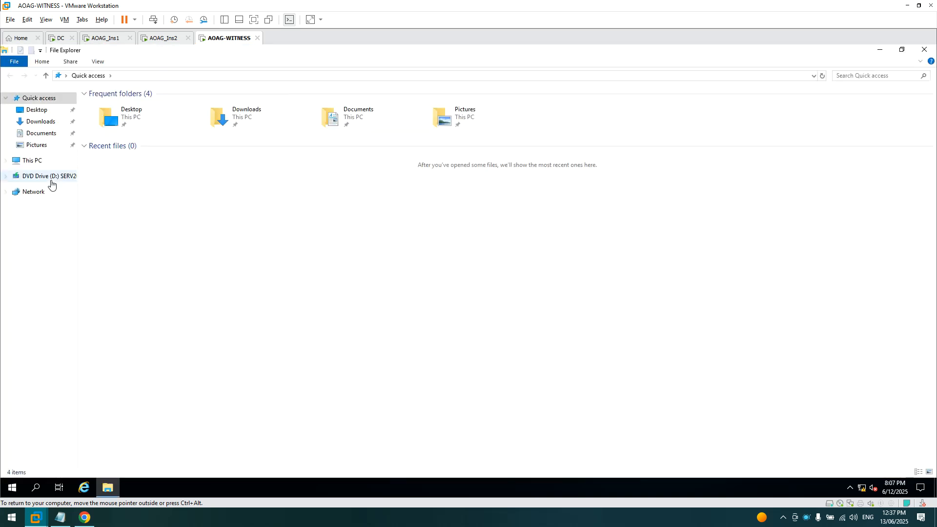
{"action": "left_click", "coordinate": [33, 161]}
{"action": "double_click", "coordinate": [144, 180]}
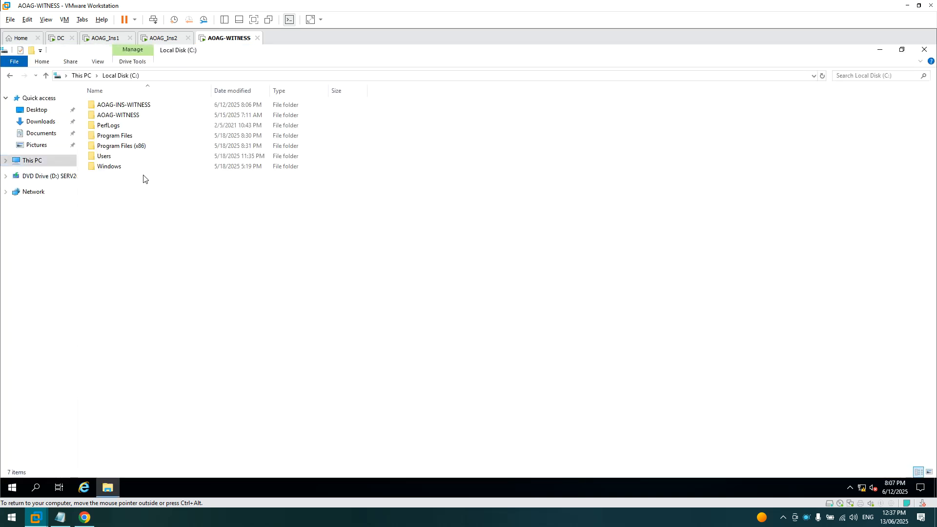
{"action": "double_click", "coordinate": [126, 106]}
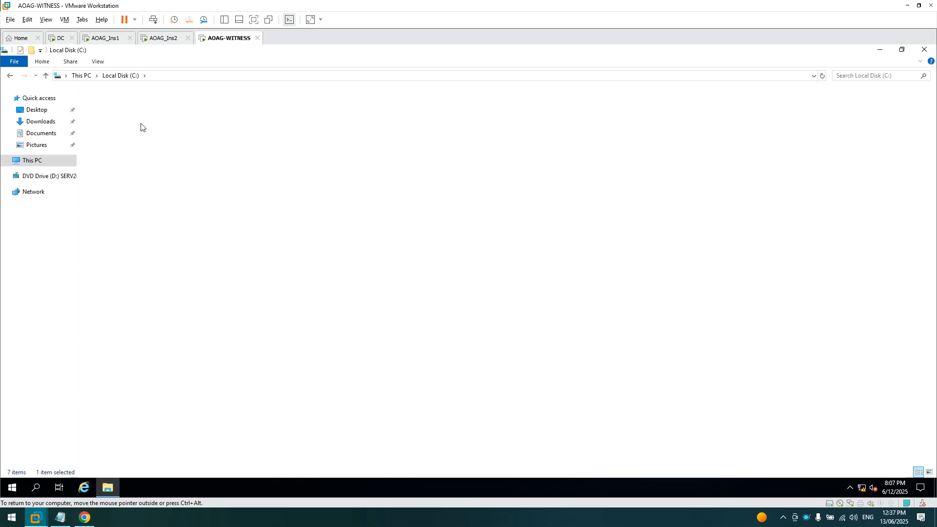
{"action": "left_click", "coordinate": [48, 76]}
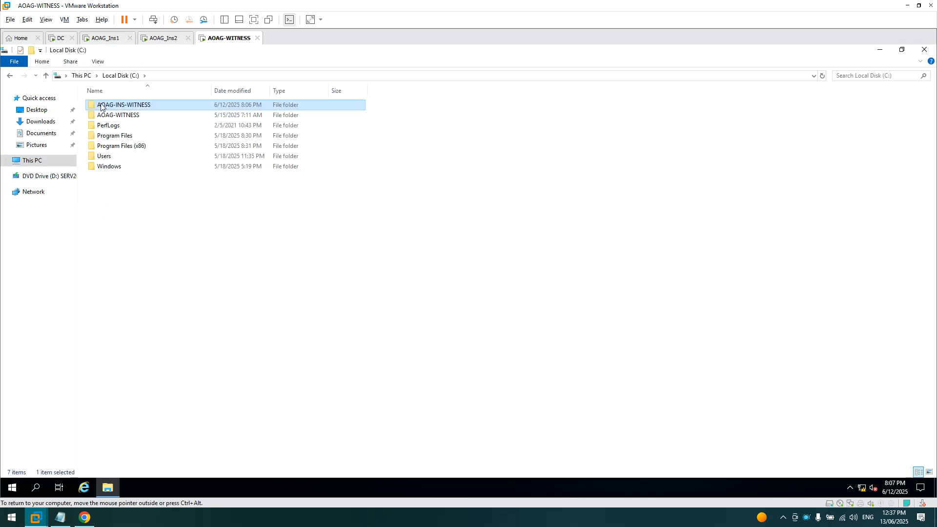
- Open the permissions editor for C:\AOAG-INS-WITNESS, after checking AOAG-WITNESS folder's Security tab
{"action": "right_click", "coordinate": [101, 107]}
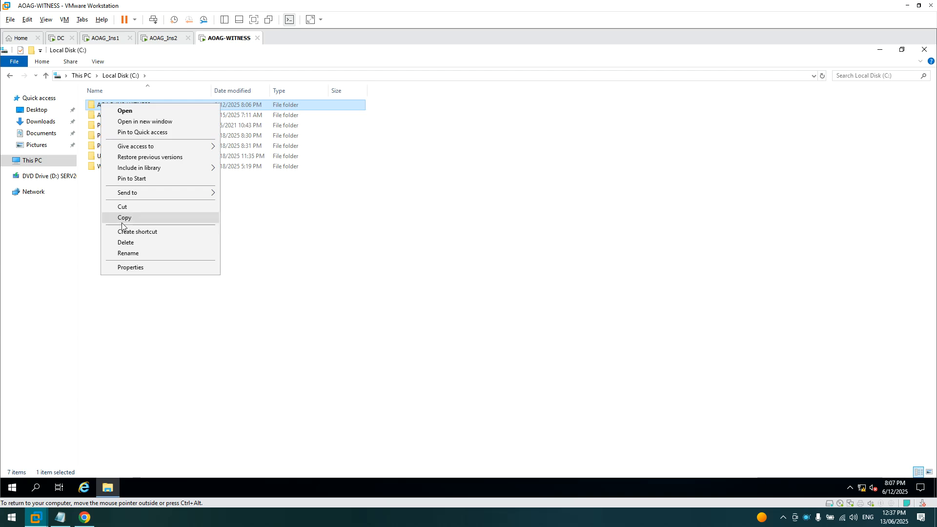
{"action": "right_click", "coordinate": [95, 115]}
{"action": "left_click", "coordinate": [129, 279]}
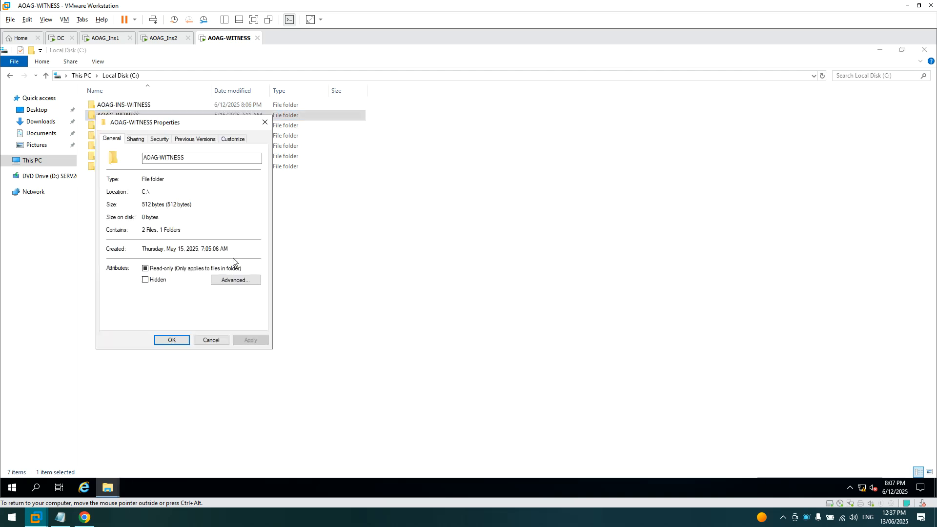
{"action": "left_click", "coordinate": [162, 141]}
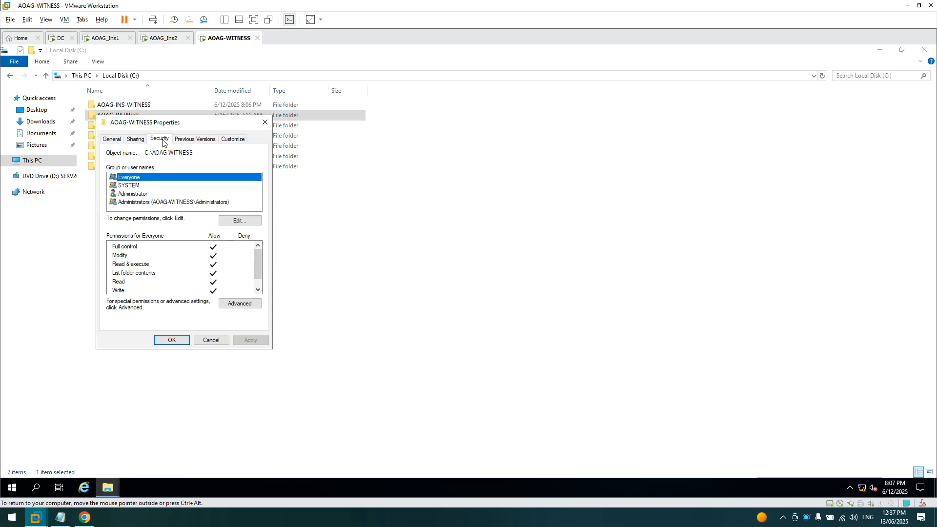
{"action": "left_click", "coordinate": [207, 340]}
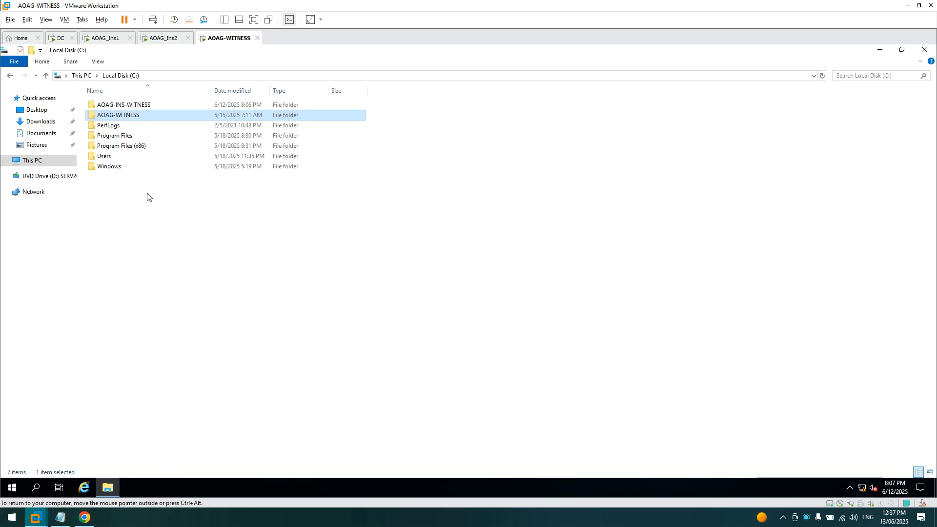
{"action": "right_click", "coordinate": [117, 105]}
{"action": "left_click", "coordinate": [146, 270]}
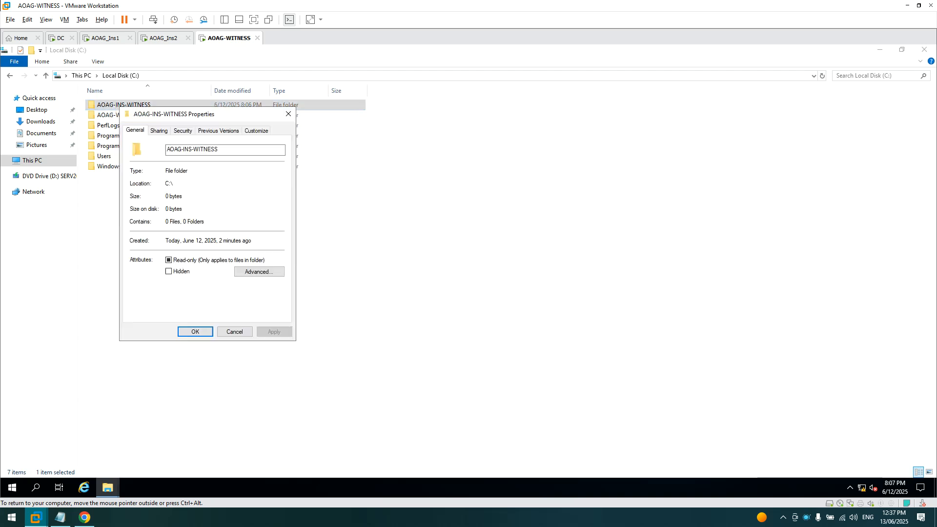
{"action": "left_click", "coordinate": [183, 131]}
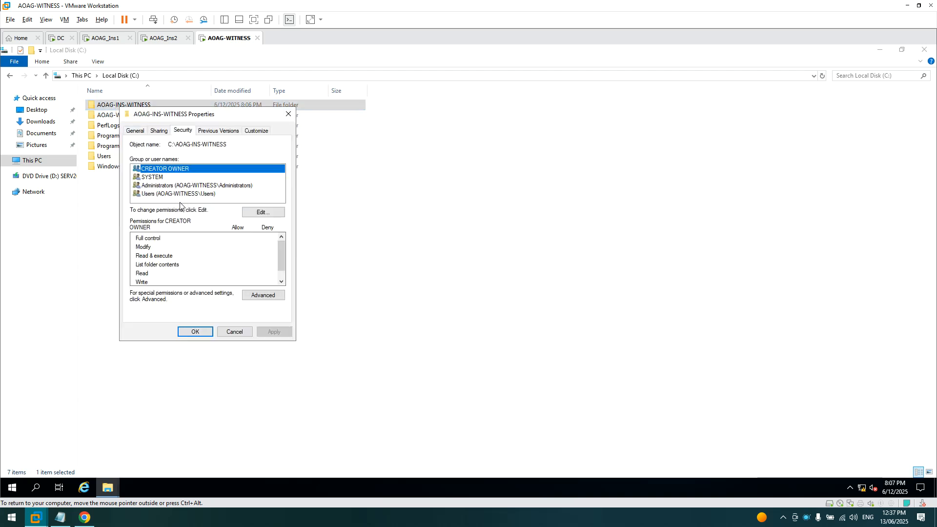
{"action": "left_click", "coordinate": [263, 212]}
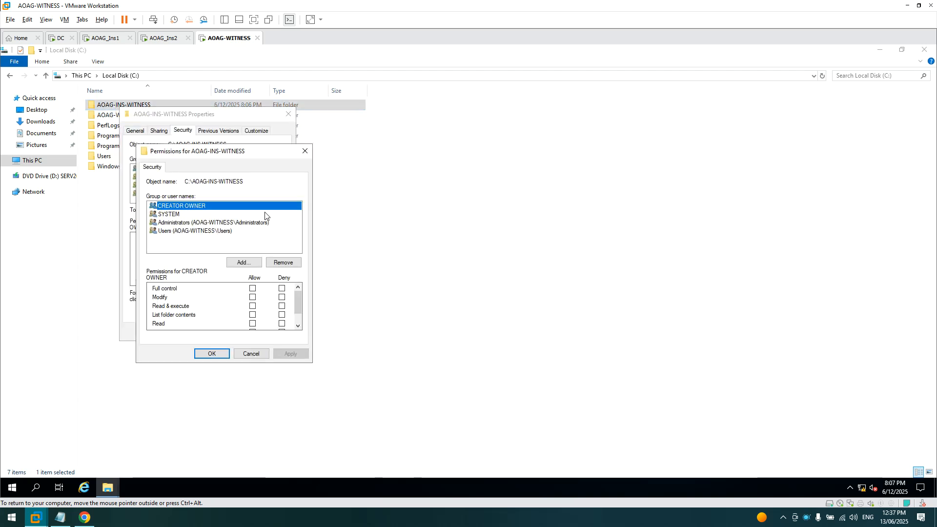
- Add Everyone to the AOAG-INS-WITNESS folder's permissions with Full control
{"action": "left_click", "coordinate": [240, 260]}
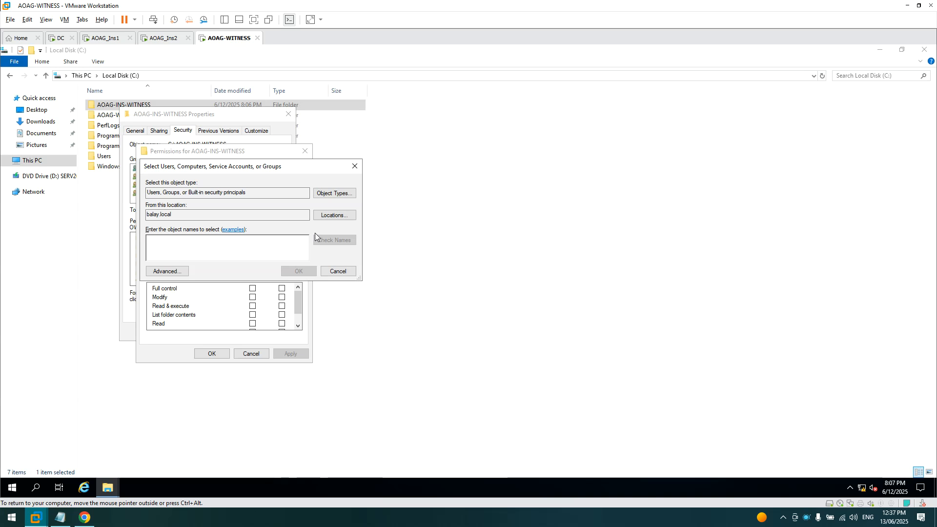
{"action": "type", "text": "everyone"}
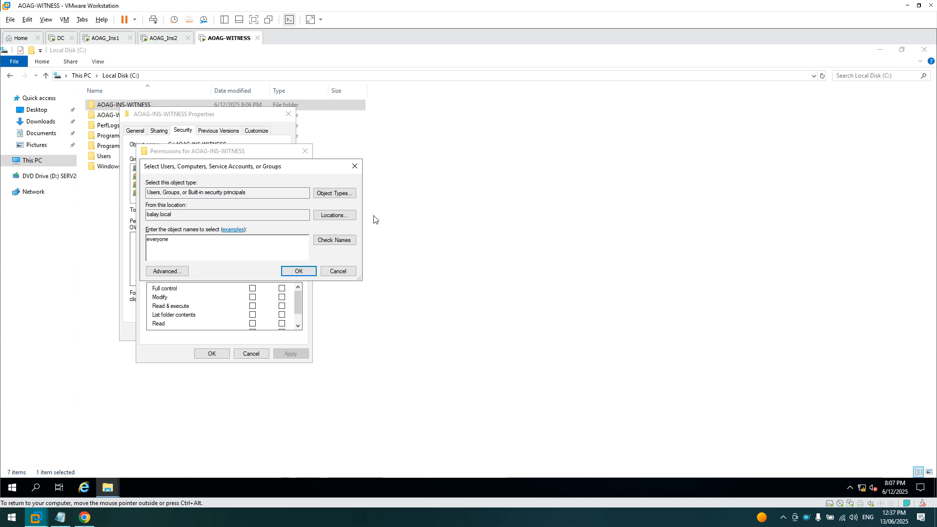
{"action": "left_click", "coordinate": [351, 241]}
{"action": "left_click", "coordinate": [299, 271]}
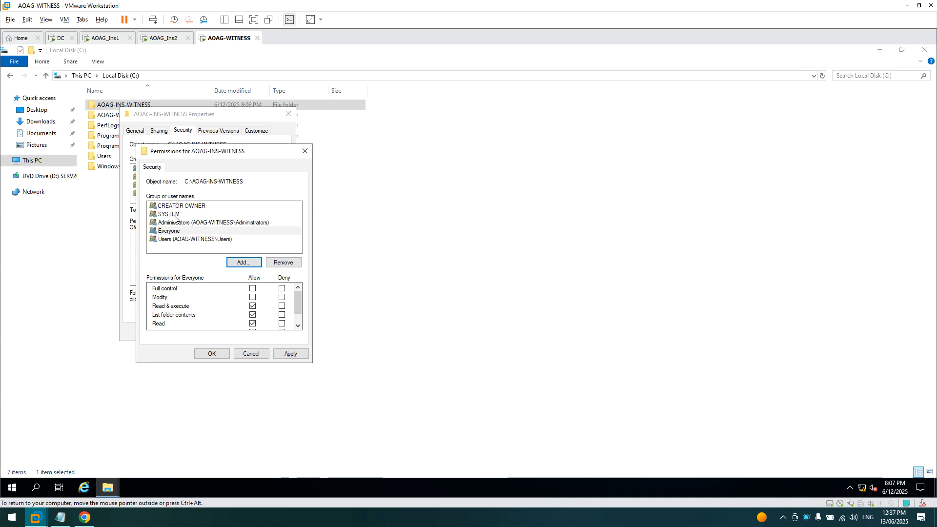
{"action": "left_click", "coordinate": [180, 233]}
{"action": "left_click", "coordinate": [180, 233]}
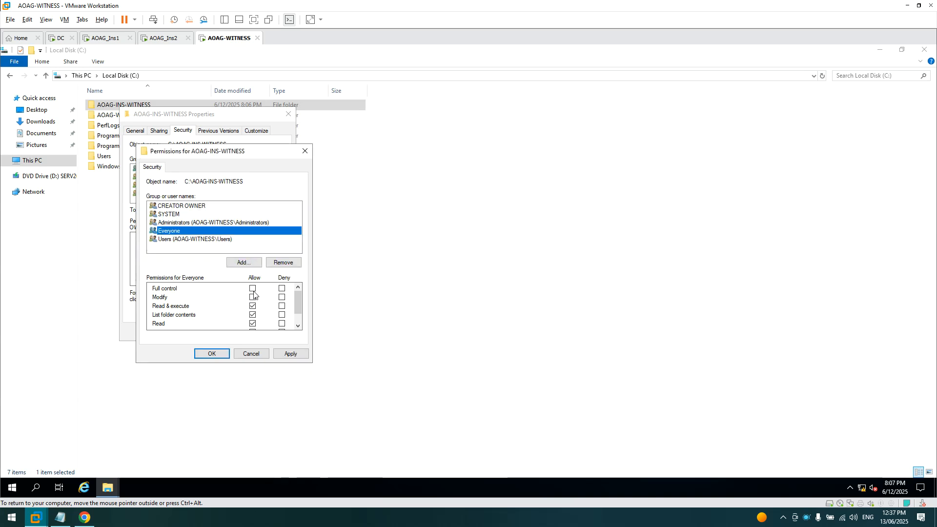
{"action": "left_click", "coordinate": [252, 288]}
- Apply and close the permission and Properties dialogs, then switch to AOAG_Ins1
{"action": "left_click", "coordinate": [290, 355]}
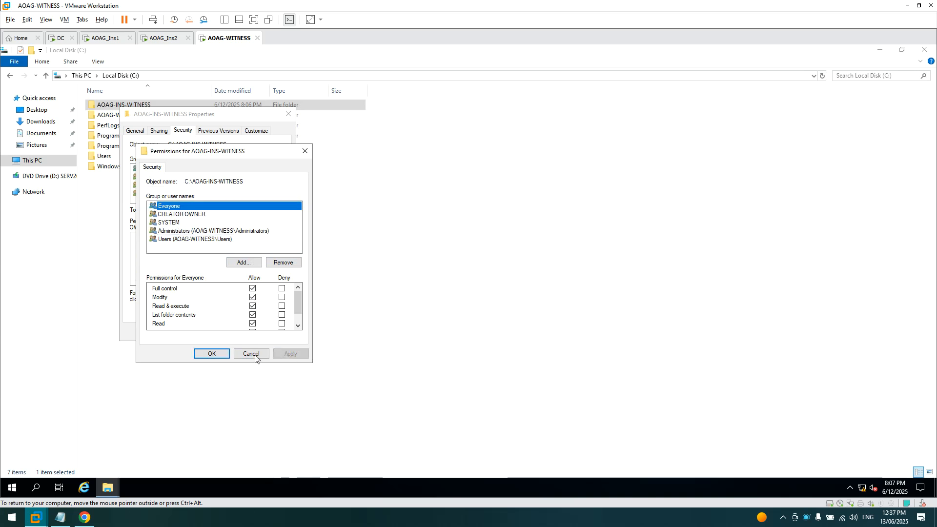
{"action": "left_click", "coordinate": [213, 354]}
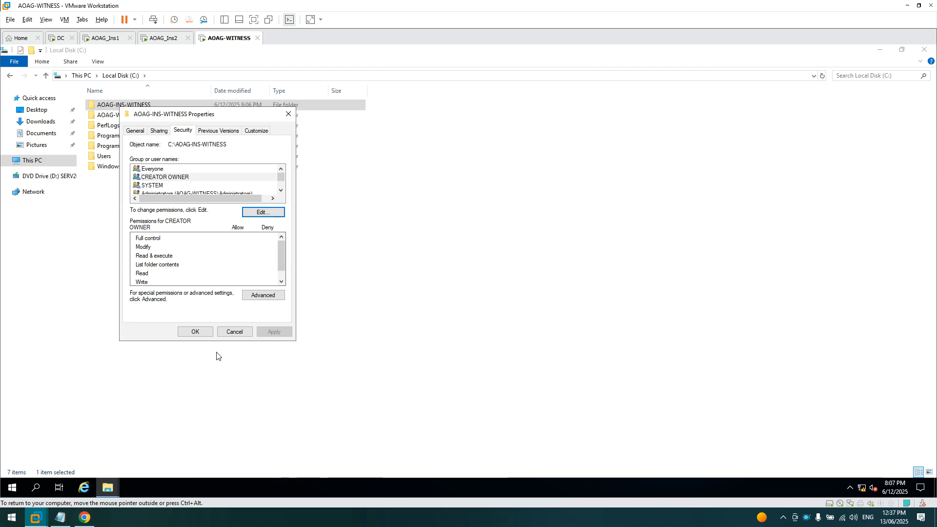
{"action": "left_click", "coordinate": [194, 332]}
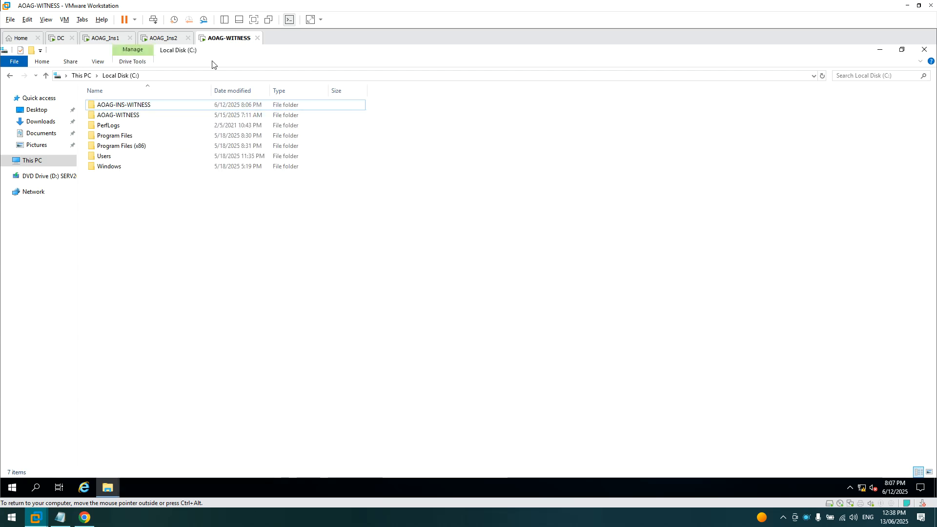
{"action": "left_click", "coordinate": [110, 44]}
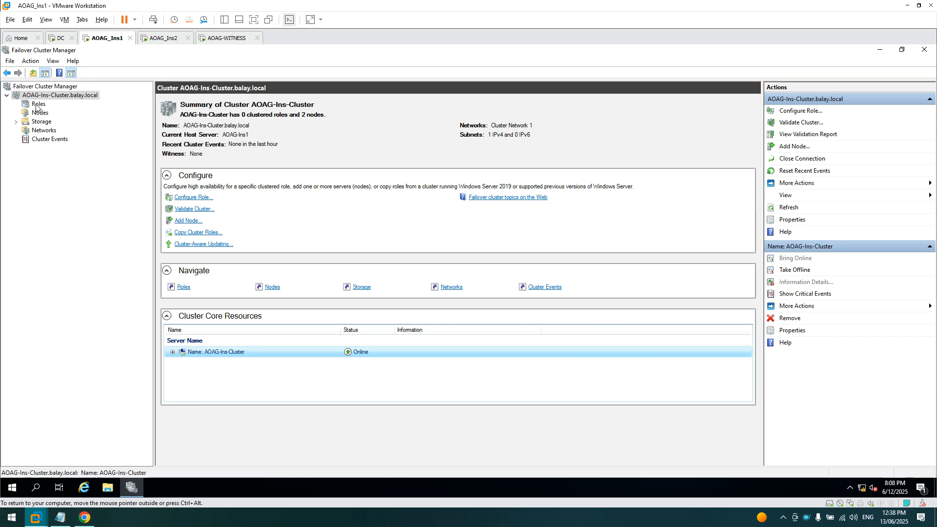
- Launch Configure Cluster Quorum Settings on AOAG-Ins-Cluster and move past the wizard introduction
{"action": "left_click", "coordinate": [38, 89]}
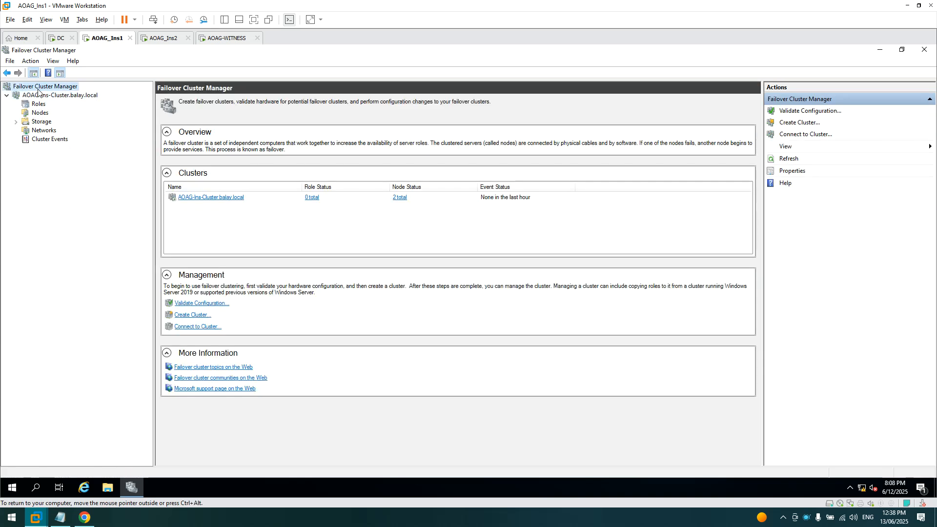
{"action": "left_click", "coordinate": [38, 95]}
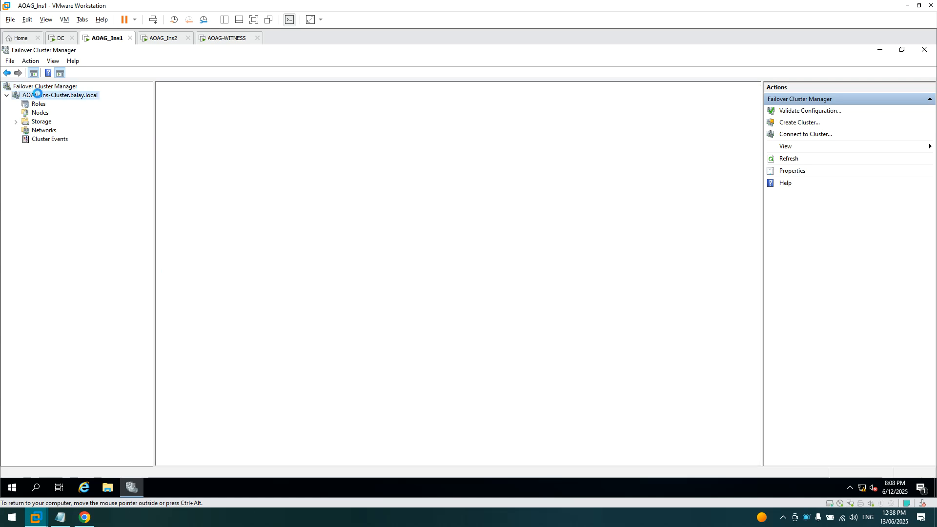
{"action": "right_click", "coordinate": [38, 96]}
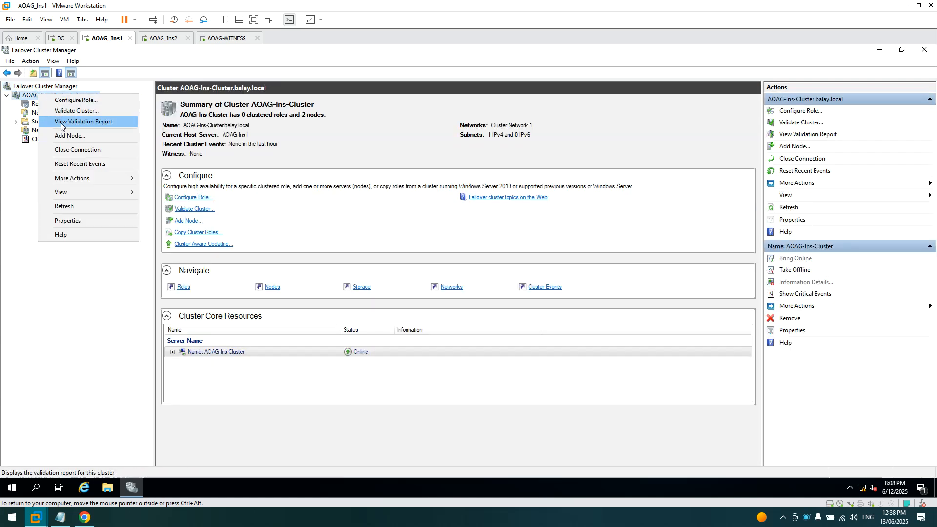
{"action": "mouse_move", "coordinate": [78, 179]}
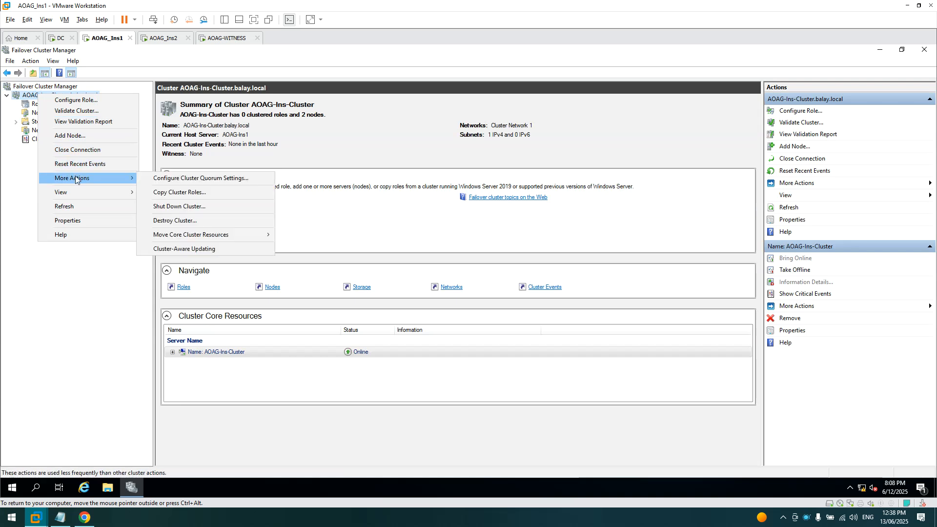
{"action": "left_click", "coordinate": [189, 178]}
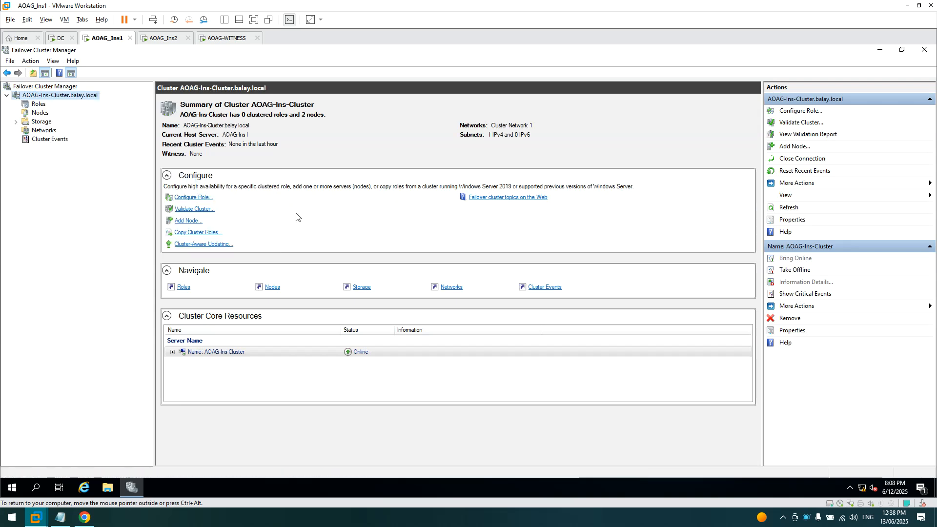
{"action": "left_click", "coordinate": [560, 360]}
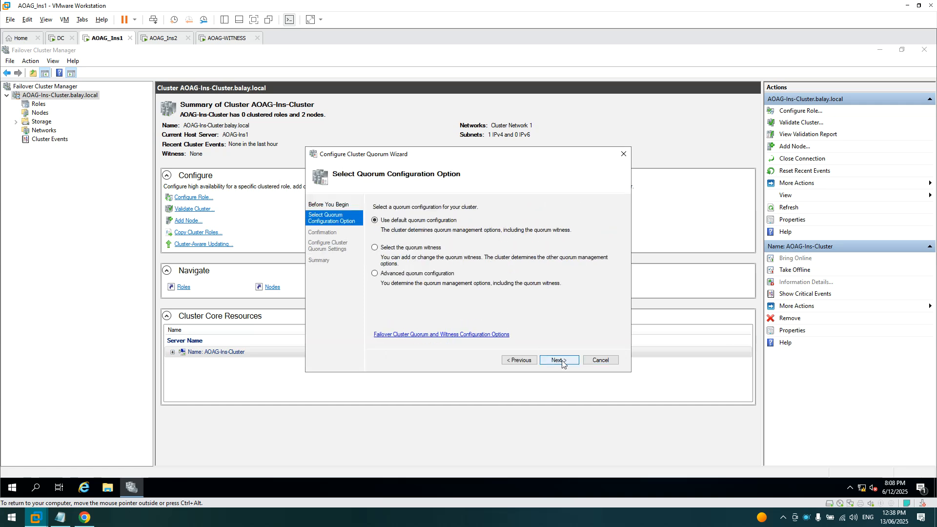
- Select a file share witness as the quorum witness, enter \\aoag-wit, and browse for the share
{"action": "left_click", "coordinate": [414, 249]}
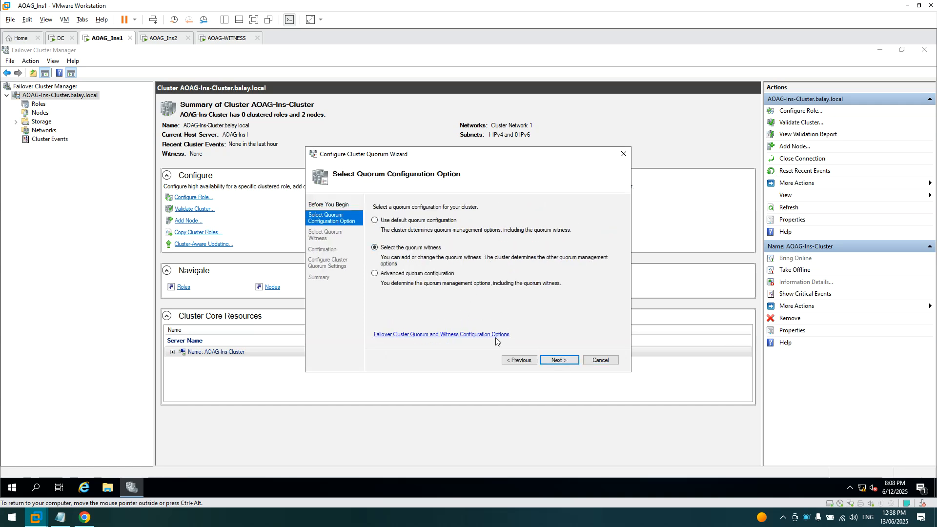
{"action": "left_click", "coordinate": [554, 361]}
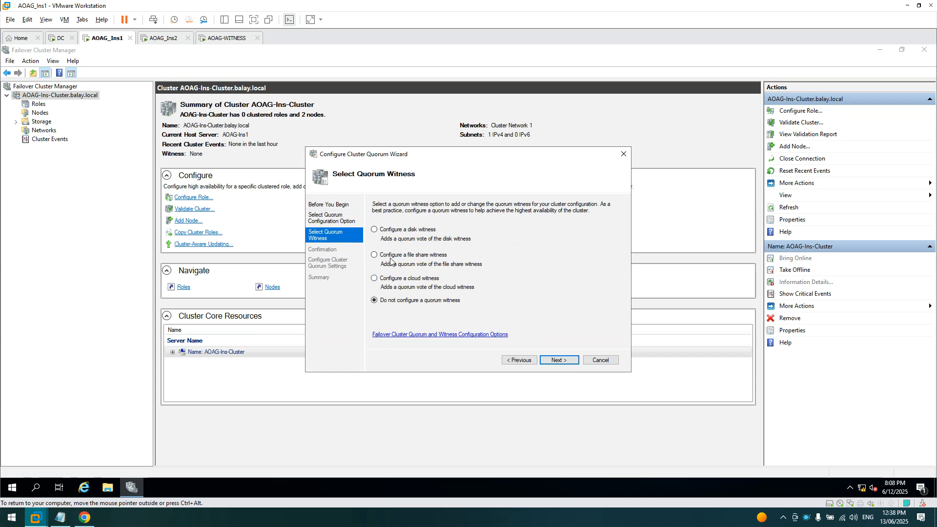
{"action": "left_click", "coordinate": [390, 258]}
{"action": "left_click", "coordinate": [559, 360]}
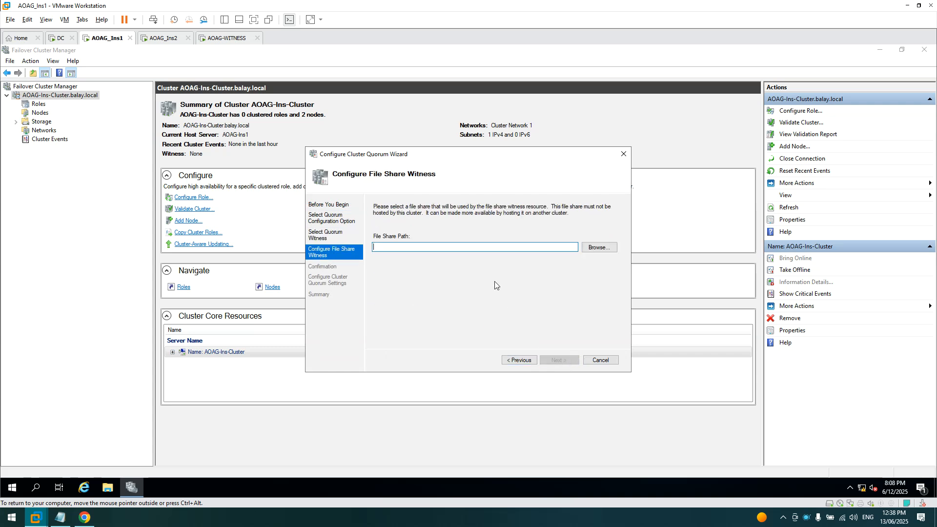
{"action": "type", "text": "\\\\aoag-witness"}
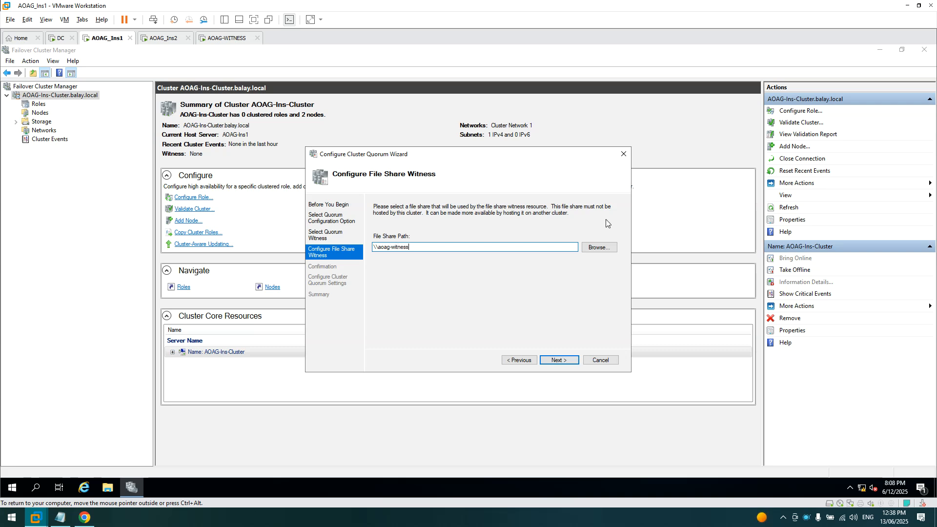
{"action": "left_click", "coordinate": [607, 247]}
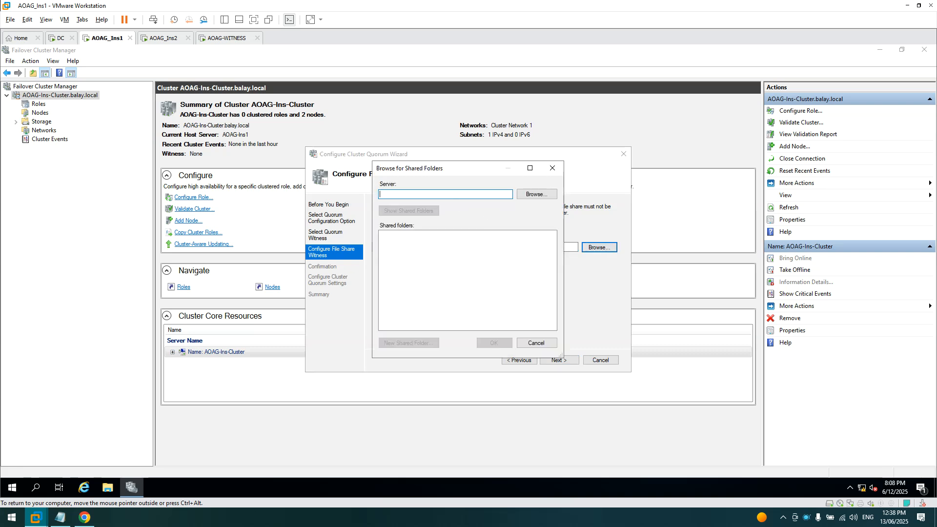
- Pick share AOAG-INS-WITNESS on server AOAG-WITNESS as the witness path and proceed through Confirmation
{"action": "left_click", "coordinate": [536, 194]}
{"action": "type", "text": "aoag-wit"}
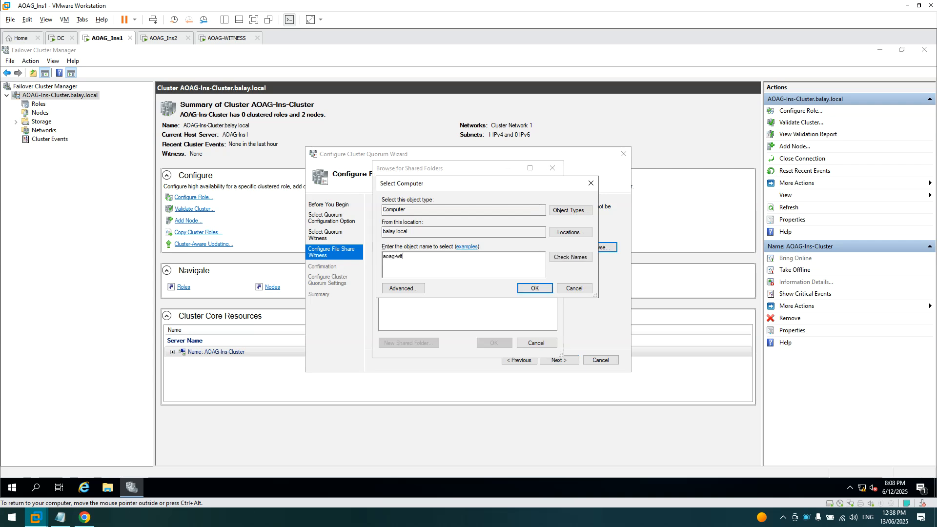
{"action": "type", "text": "ness"}
{"action": "left_click", "coordinate": [570, 257]}
{"action": "left_click", "coordinate": [534, 288]}
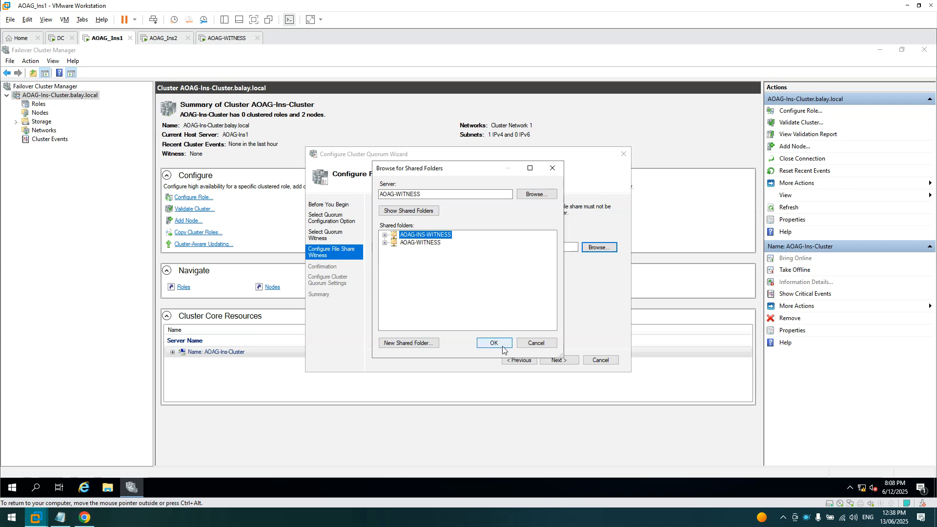
{"action": "left_click", "coordinate": [494, 343]}
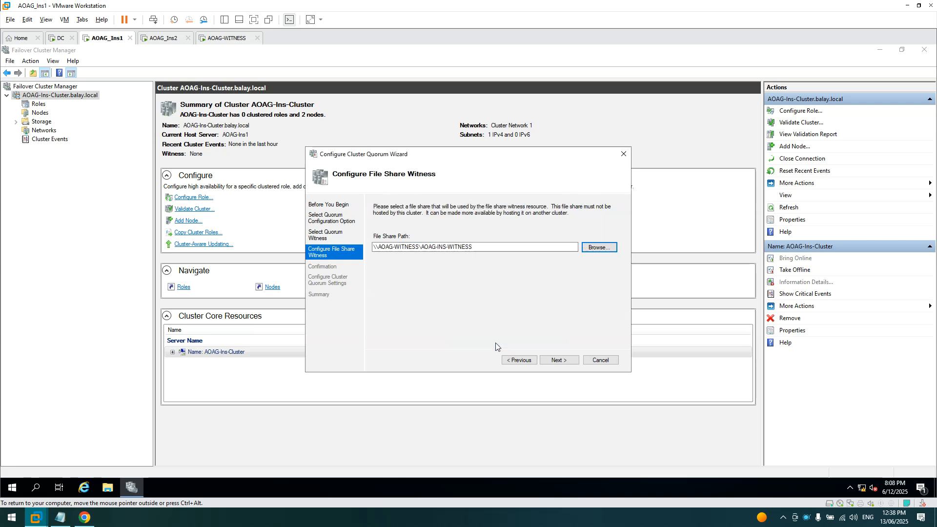
{"action": "left_click", "coordinate": [567, 363]}
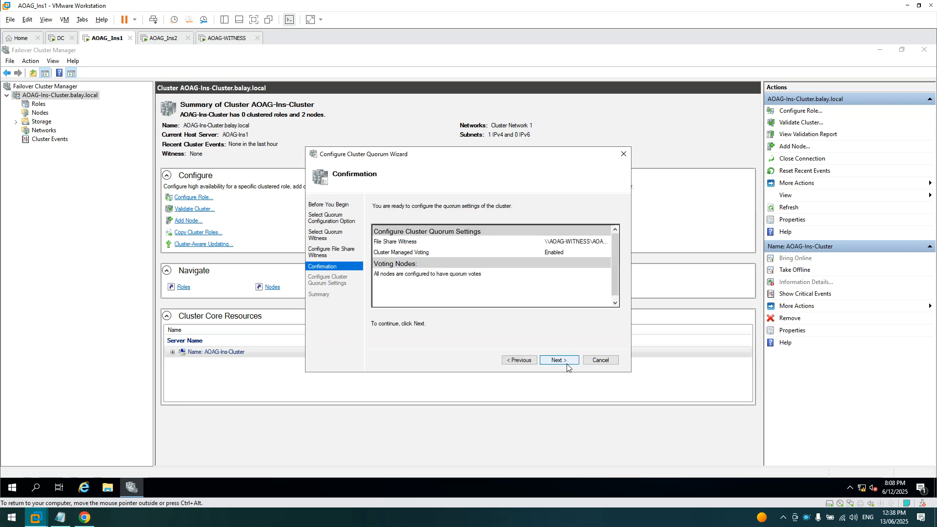
{"action": "left_click", "coordinate": [567, 363]}
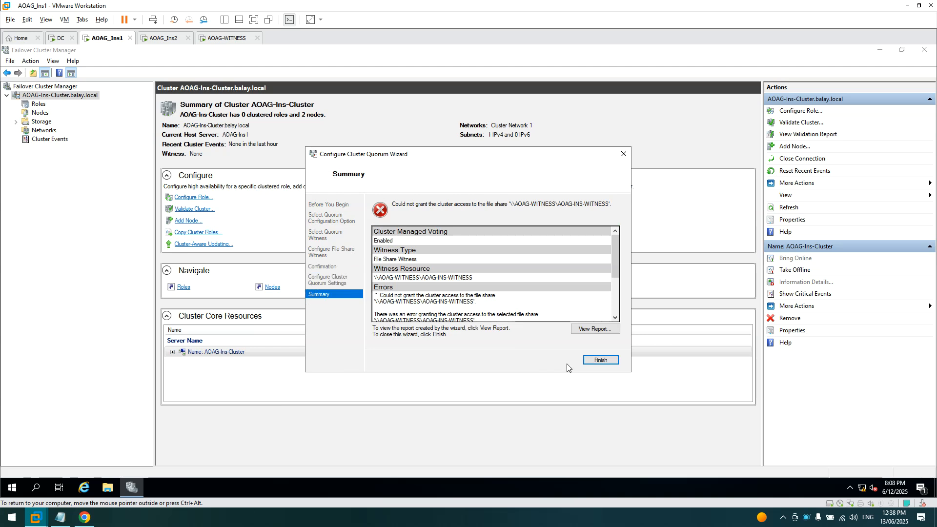
- Review the Errors section reporting the failure to grant cluster access to the file share
{"action": "left_click", "coordinate": [498, 308]}
{"action": "scroll", "coordinate": [501, 300], "scroll_direction": "down", "scroll_amount": 3}
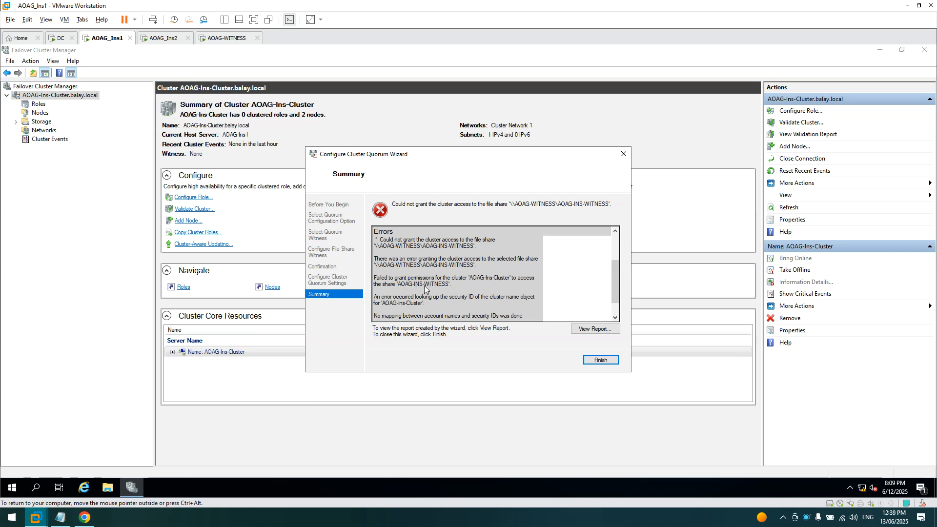
{"action": "scroll", "coordinate": [485, 292], "scroll_direction": "up", "scroll_amount": 2}
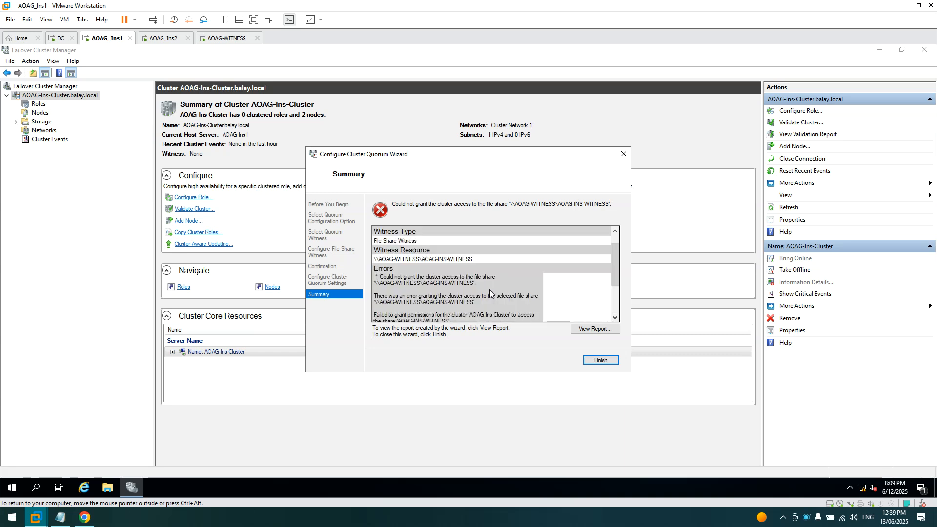
- Close the quorum wizard and switch to the AOAG-WITNESS machine's desktop
{"action": "left_click", "coordinate": [614, 318]}
{"action": "left_click", "coordinate": [615, 317]}
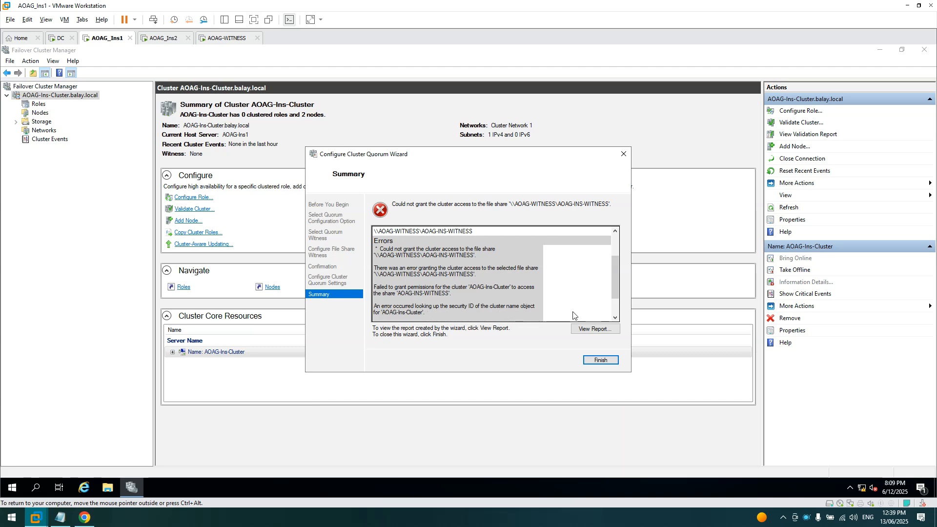
{"action": "right_click", "coordinate": [806, 518]}
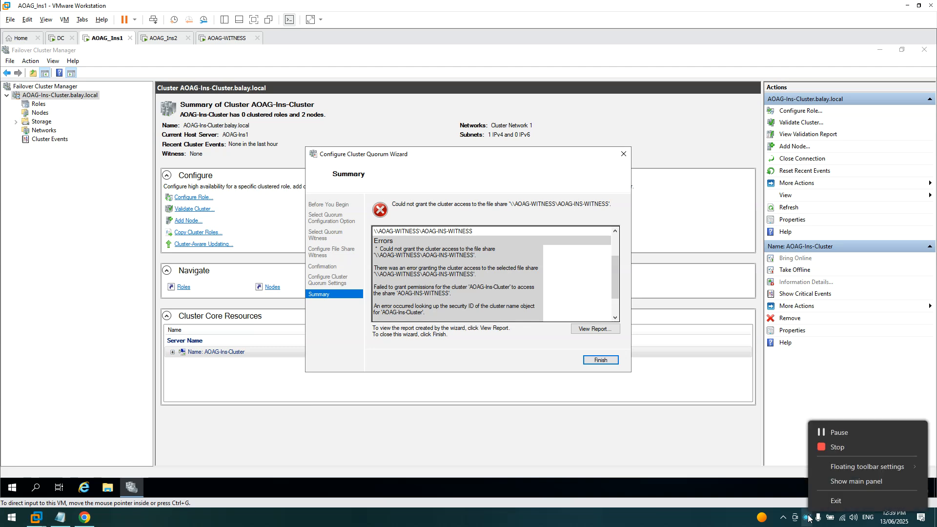
{"action": "left_click", "coordinate": [842, 435]}
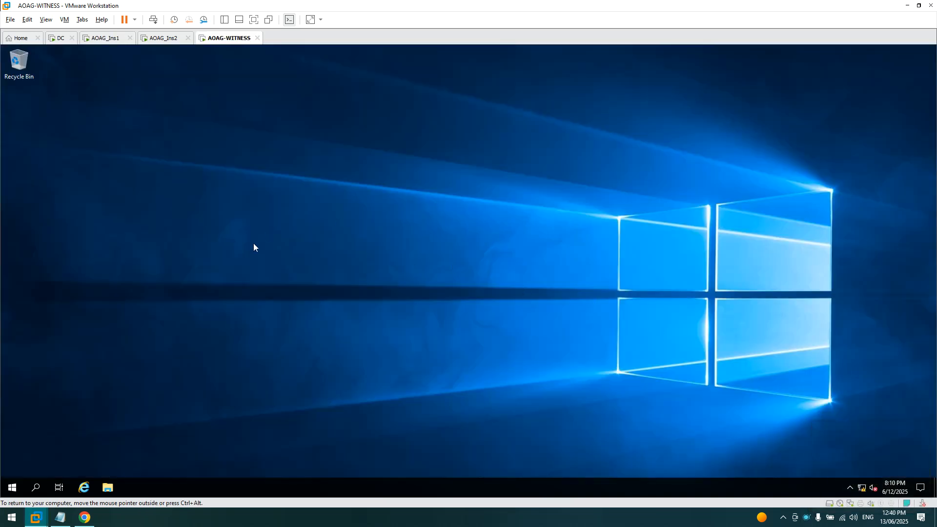
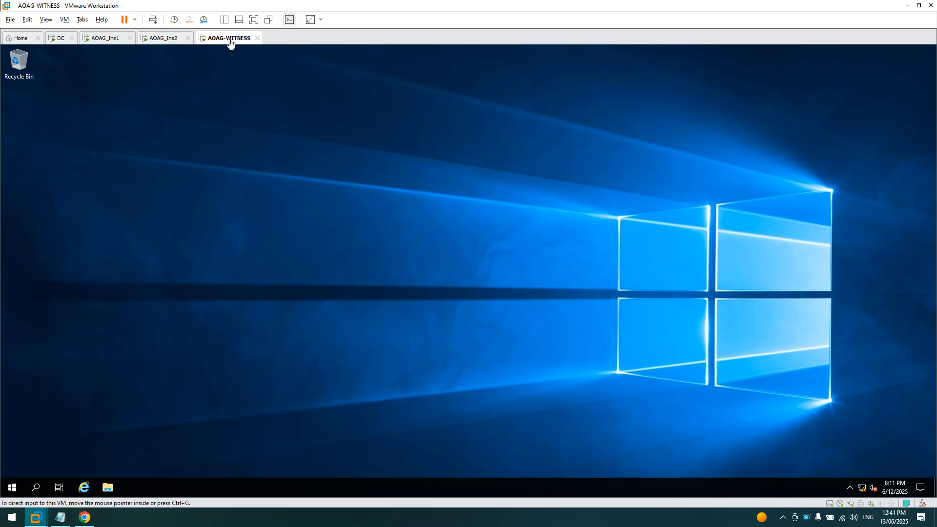
- Restart the AOAG-WITNESS VM from the Start menu with shutdown reason Other (Planned)
{"action": "left_click", "coordinate": [7, 491]}
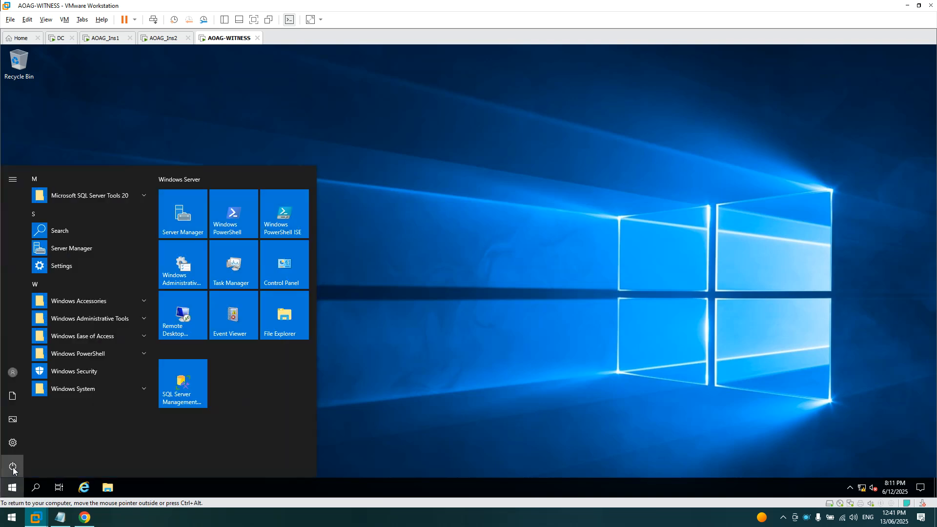
{"action": "left_click", "coordinate": [12, 466]}
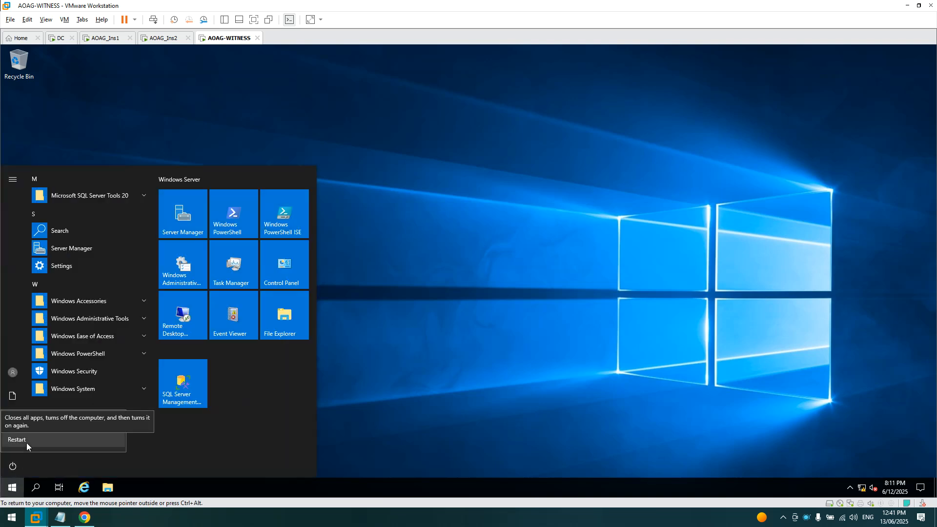
{"action": "left_click", "coordinate": [26, 442]}
{"action": "left_click", "coordinate": [57, 416]}
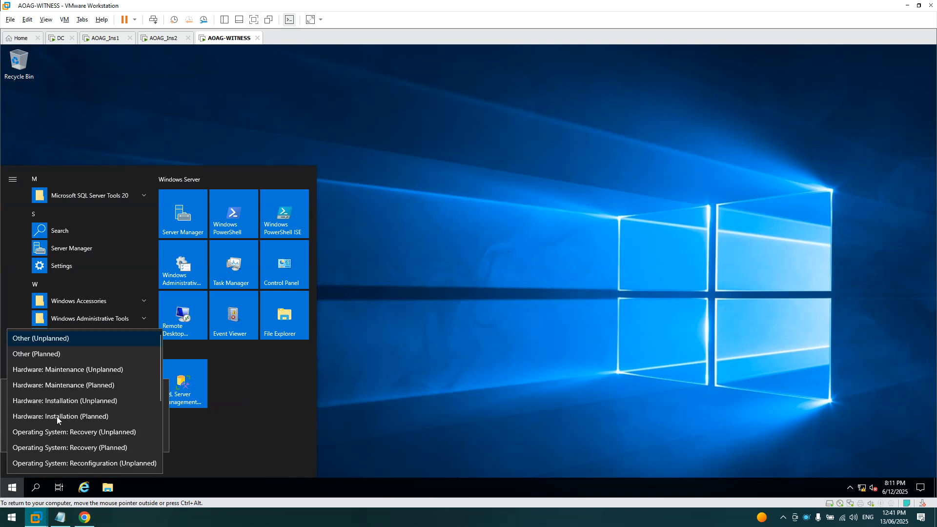
{"action": "left_click", "coordinate": [62, 353]}
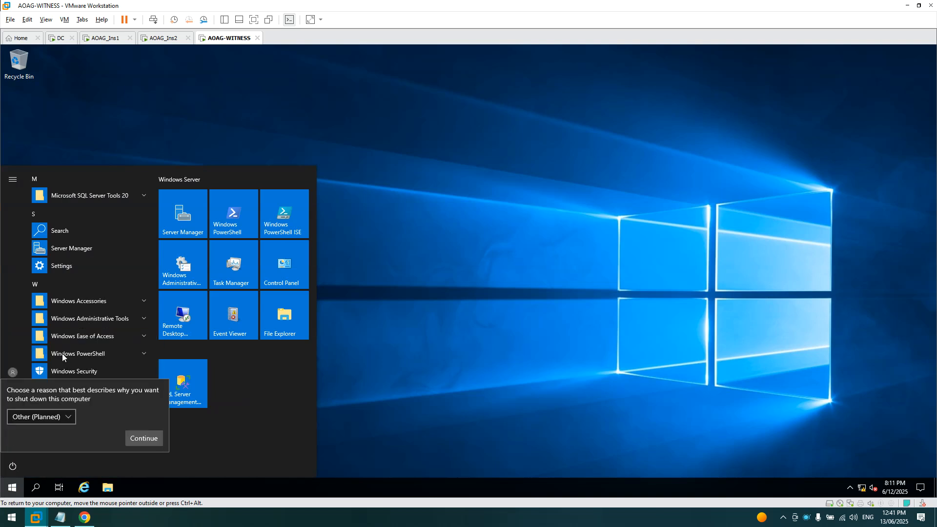
{"action": "left_click", "coordinate": [140, 439]}
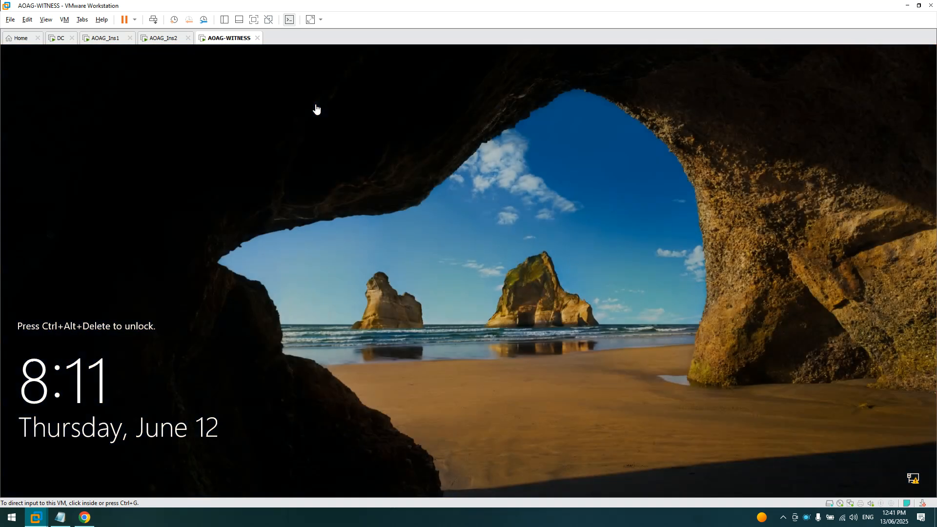
- Send Ctrl+Alt+Del to AOAG-WITNESS and sign in with the administrator password
{"action": "right_click", "coordinate": [229, 41]}
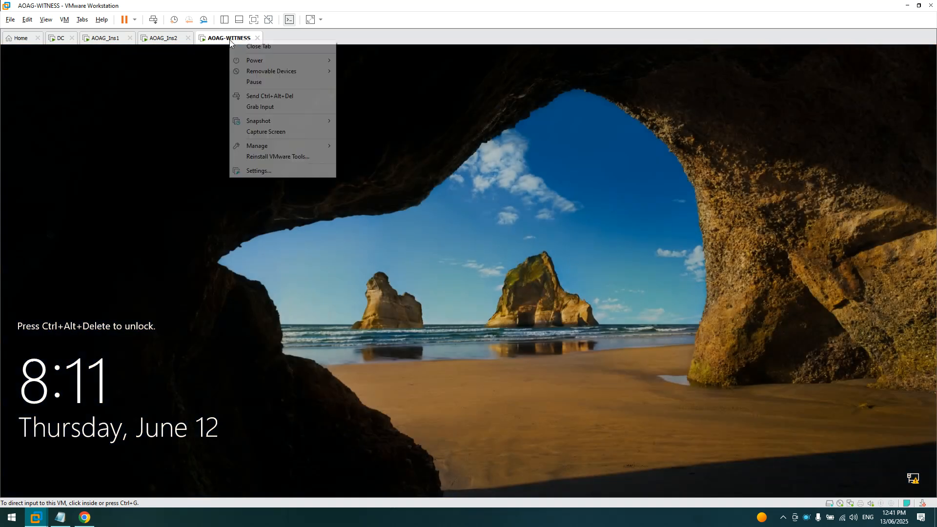
{"action": "left_click", "coordinate": [265, 97]}
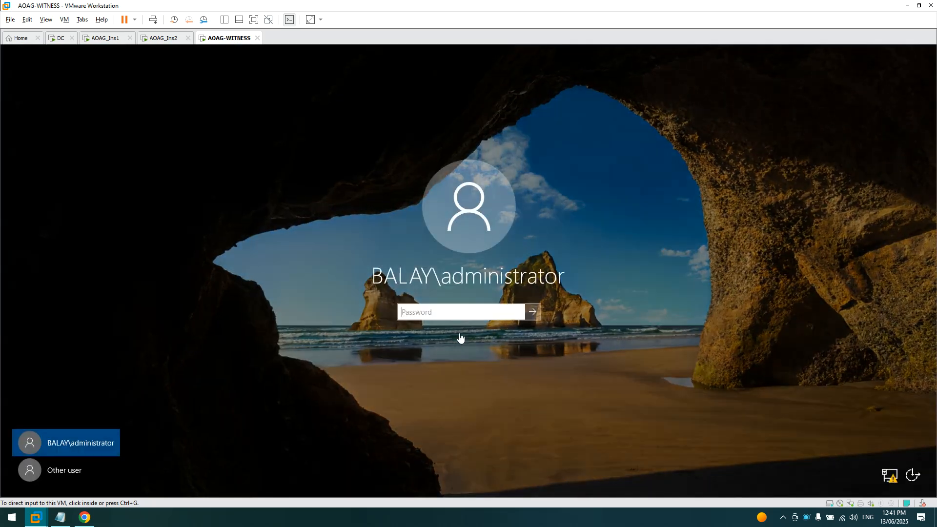
{"action": "left_click", "coordinate": [459, 337]}
{"action": "type", "text": "*"}
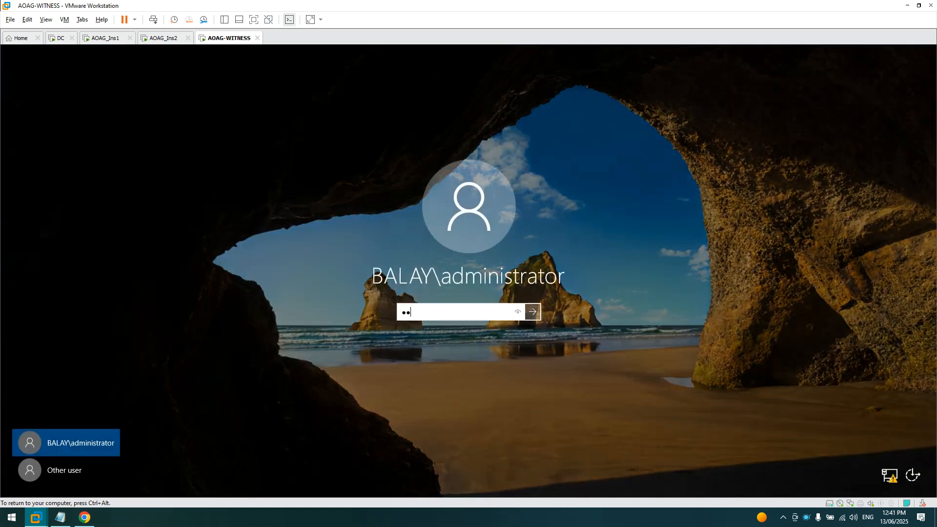
{"action": "type", "text": "******"}
{"action": "key", "text": "Return"}
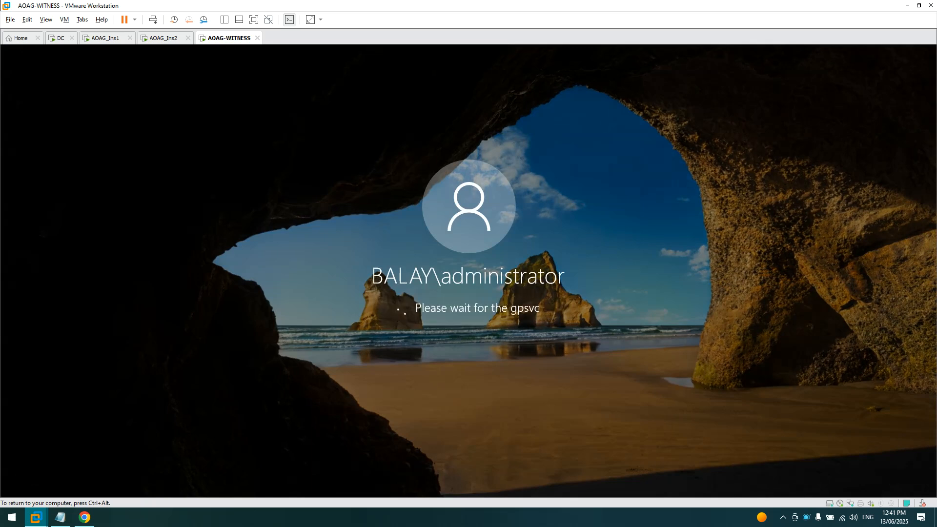
{"action": "key", "text": "ctrl+alt"}
- Return to AOAG_Ins1 and refresh the AOAG-Ins-Cluster information in Failover Cluster Manager
{"action": "left_click", "coordinate": [93, 41]}
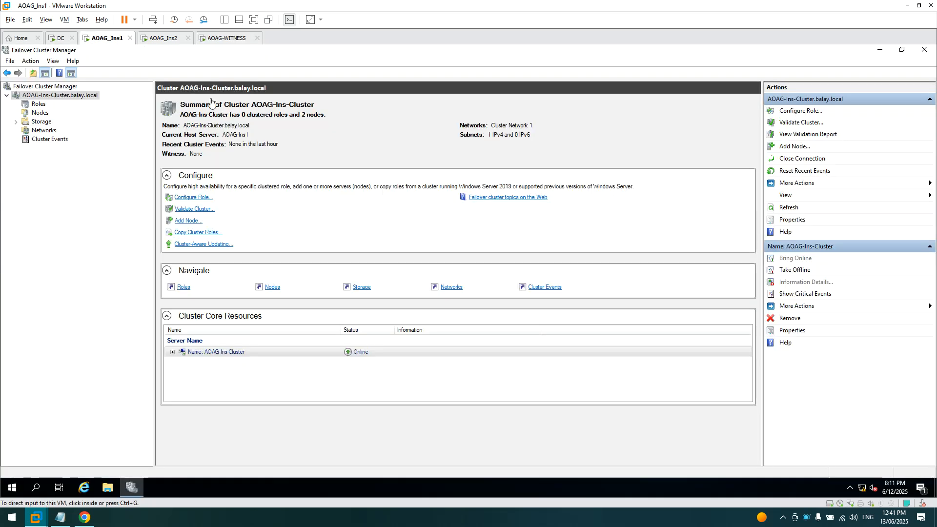
{"action": "left_click", "coordinate": [45, 100]}
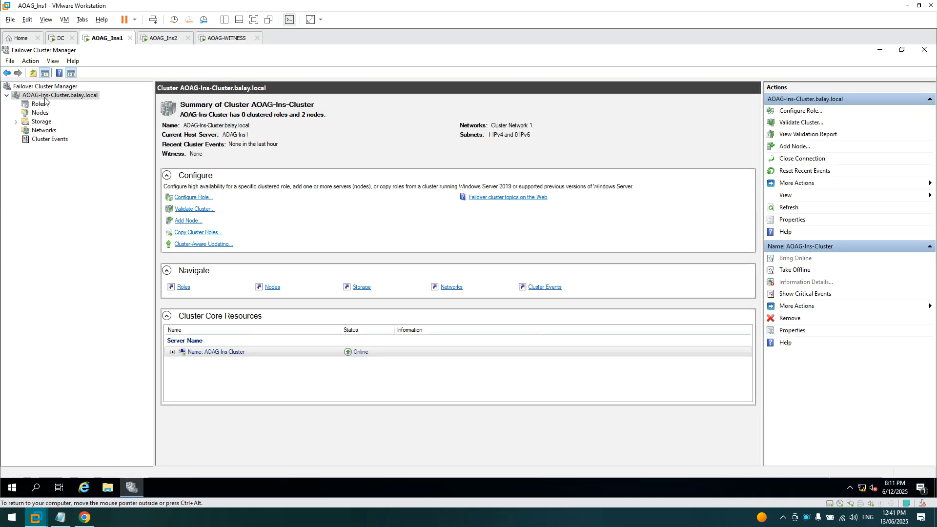
{"action": "right_click", "coordinate": [45, 93]}
{"action": "left_click", "coordinate": [46, 88]}
{"action": "right_click", "coordinate": [43, 95]}
{"action": "left_click", "coordinate": [69, 208]}
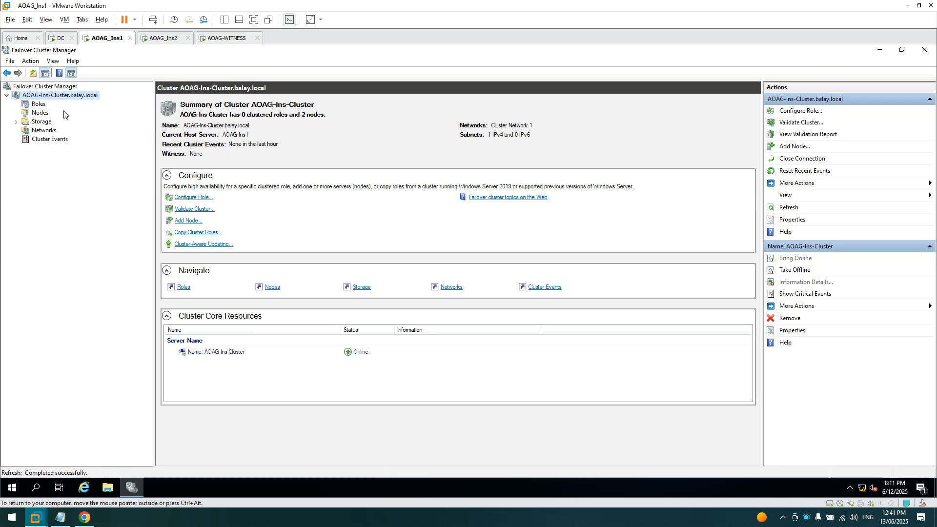
- Run Configure Cluster Quorum Settings choosing Do not configure a quorum witness, and finish
{"action": "right_click", "coordinate": [52, 95]}
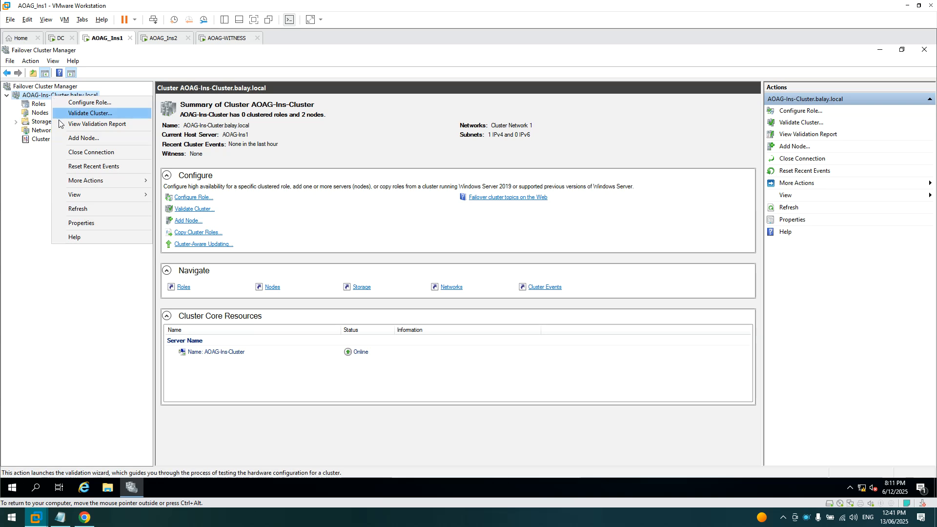
{"action": "mouse_move", "coordinate": [84, 181]}
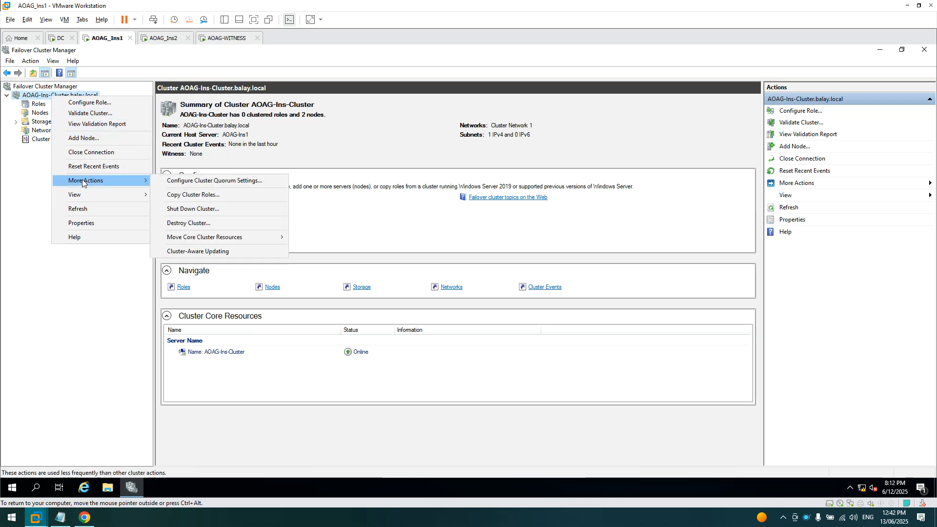
{"action": "left_click", "coordinate": [199, 185]}
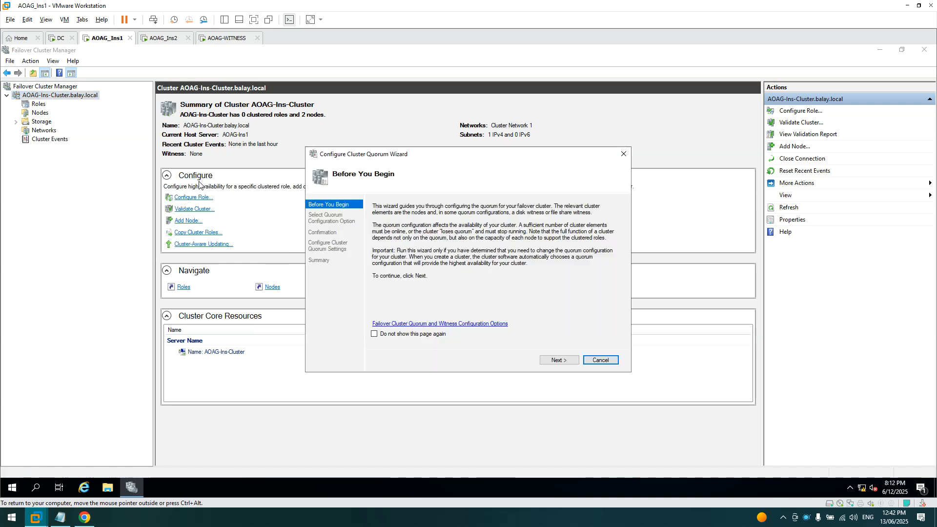
{"action": "left_click", "coordinate": [556, 359]}
{"action": "left_click", "coordinate": [410, 248]}
{"action": "left_click", "coordinate": [560, 361]}
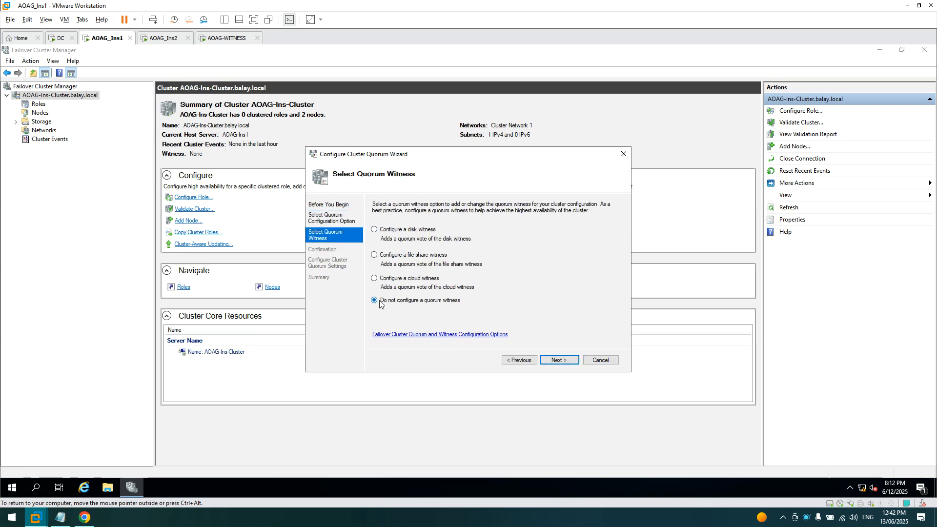
{"action": "left_click", "coordinate": [570, 365]}
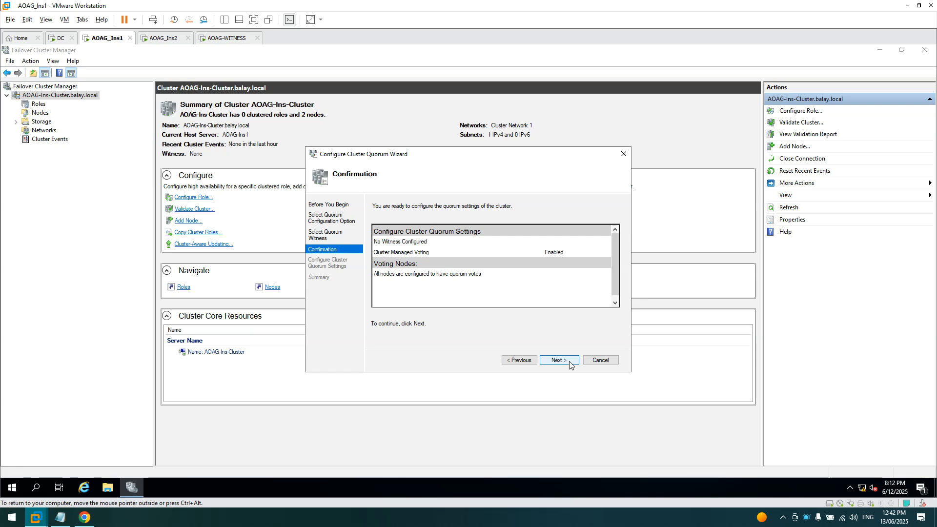
{"action": "left_click", "coordinate": [563, 361]}
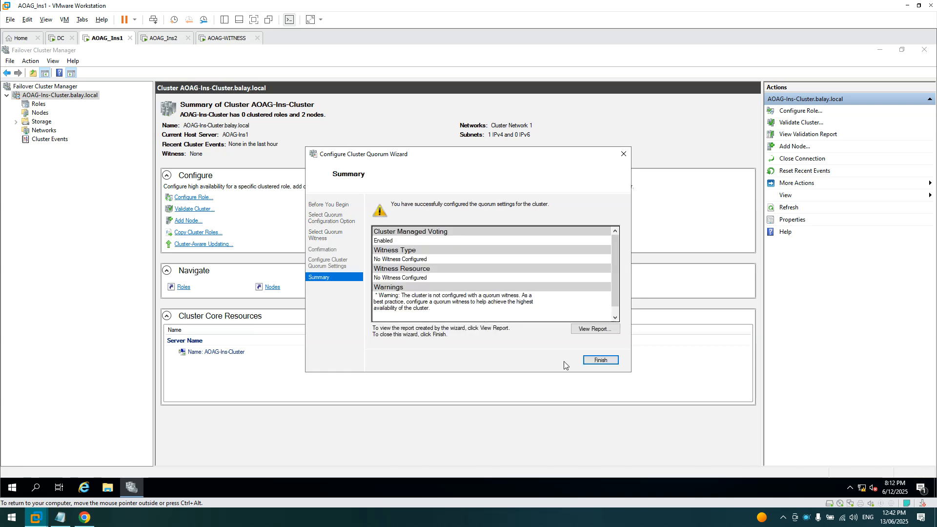
{"action": "left_click", "coordinate": [600, 361]}
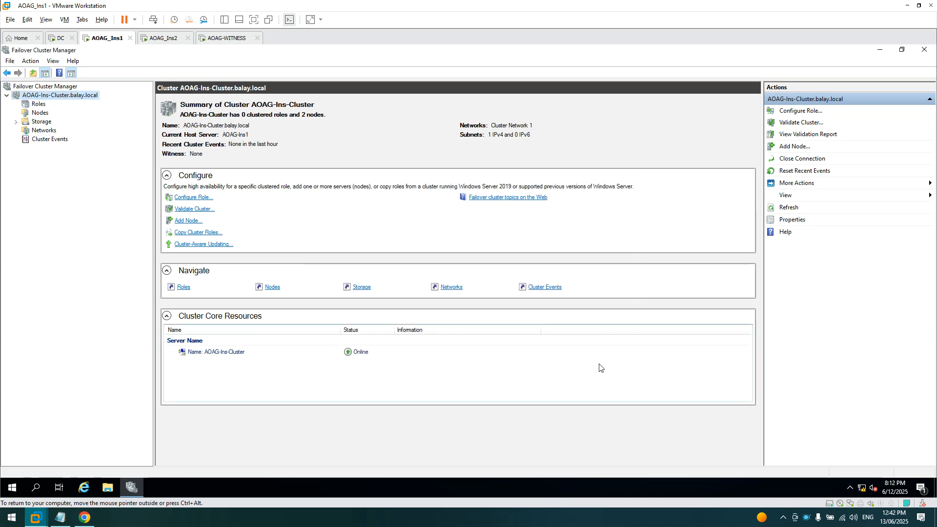
- Rerun the quorum wizard, selecting the quorum witness and choosing a file share witness
{"action": "right_click", "coordinate": [30, 97]}
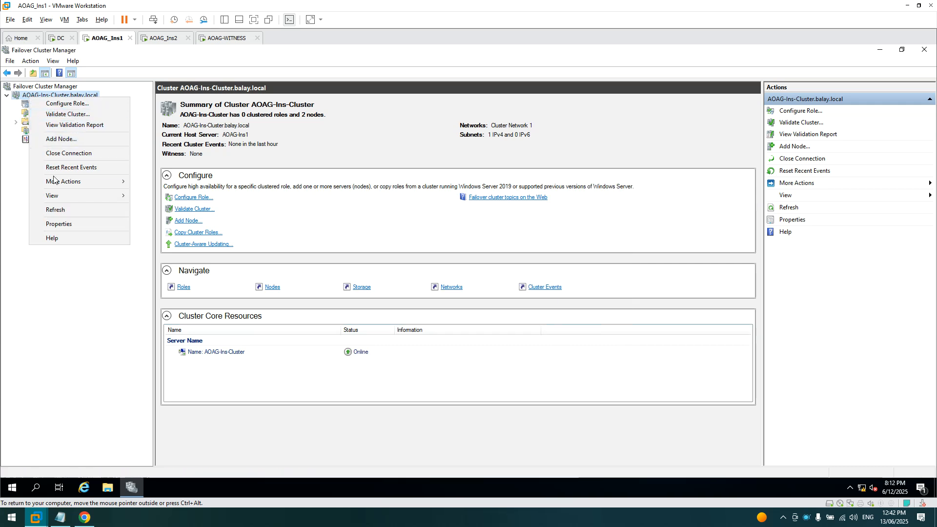
{"action": "mouse_move", "coordinate": [54, 181]}
{"action": "left_click", "coordinate": [179, 182]}
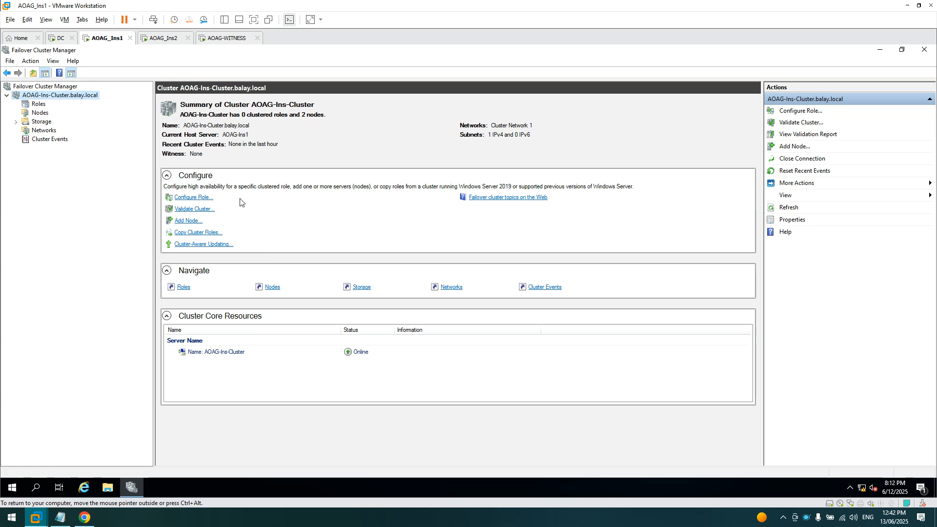
{"action": "left_click", "coordinate": [558, 360]}
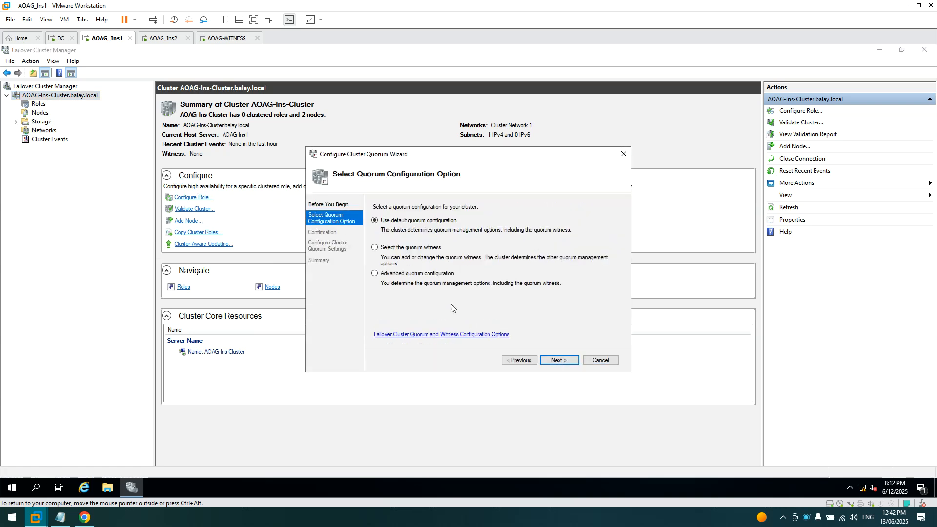
{"action": "left_click", "coordinate": [395, 248]}
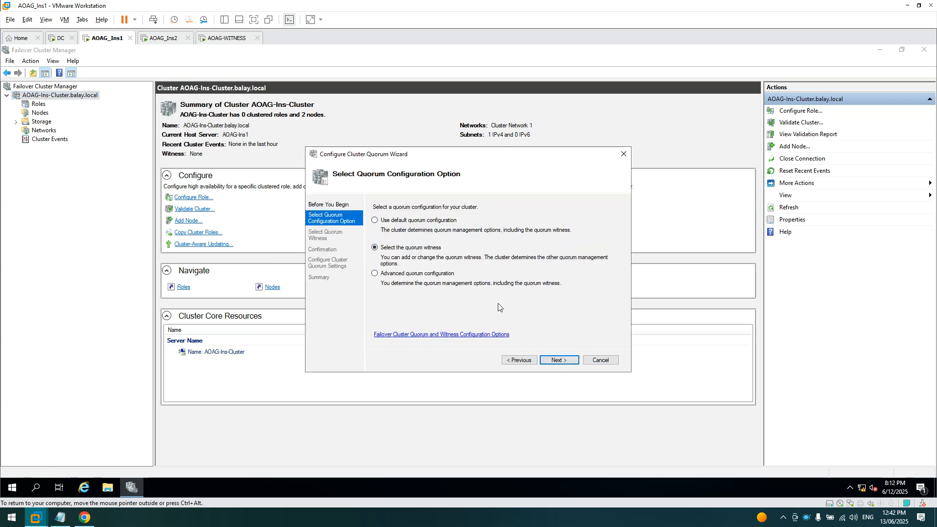
{"action": "left_click", "coordinate": [556, 360]}
{"action": "left_click", "coordinate": [392, 257]}
{"action": "left_click", "coordinate": [558, 359]}
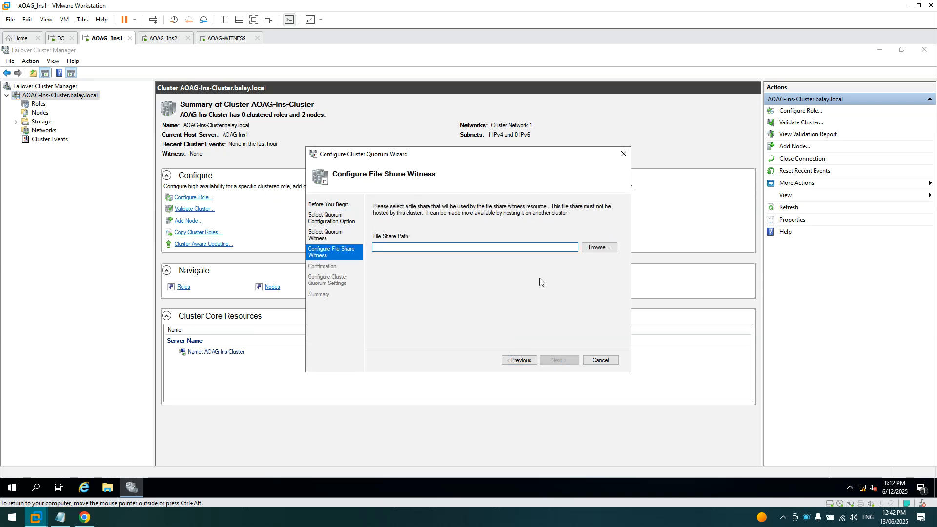
- Browse to the share on server AOAG-WITNESS as the witness path and finish the wizard
{"action": "left_click", "coordinate": [599, 247]}
{"action": "left_click", "coordinate": [531, 197]}
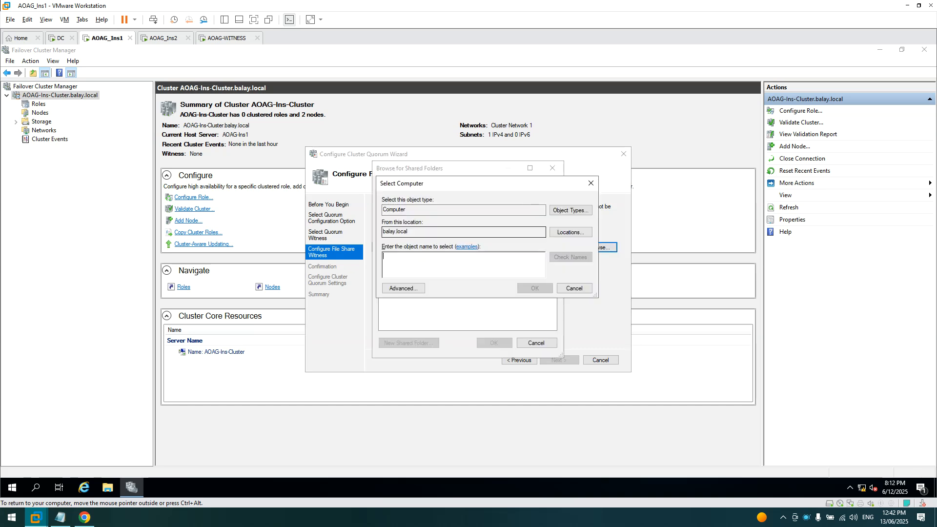
{"action": "type", "text": "aoag-witness"}
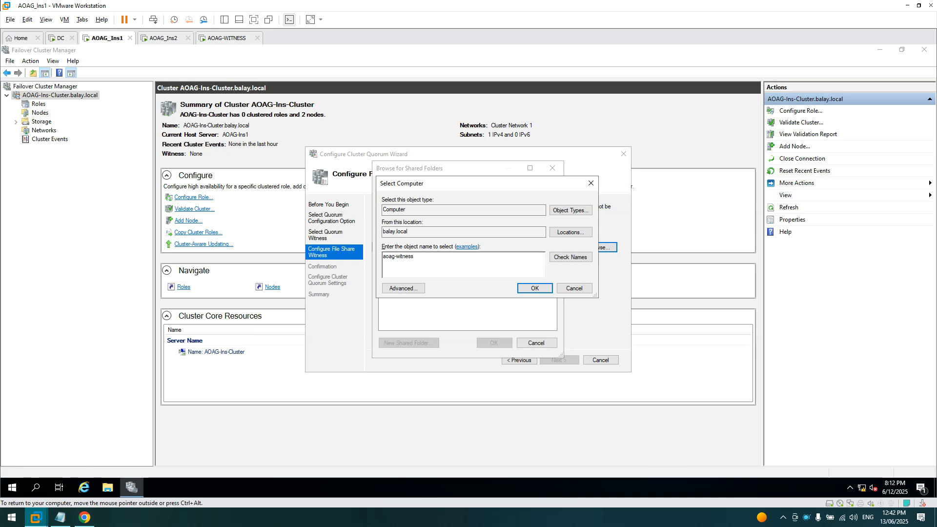
{"action": "left_click", "coordinate": [570, 257]}
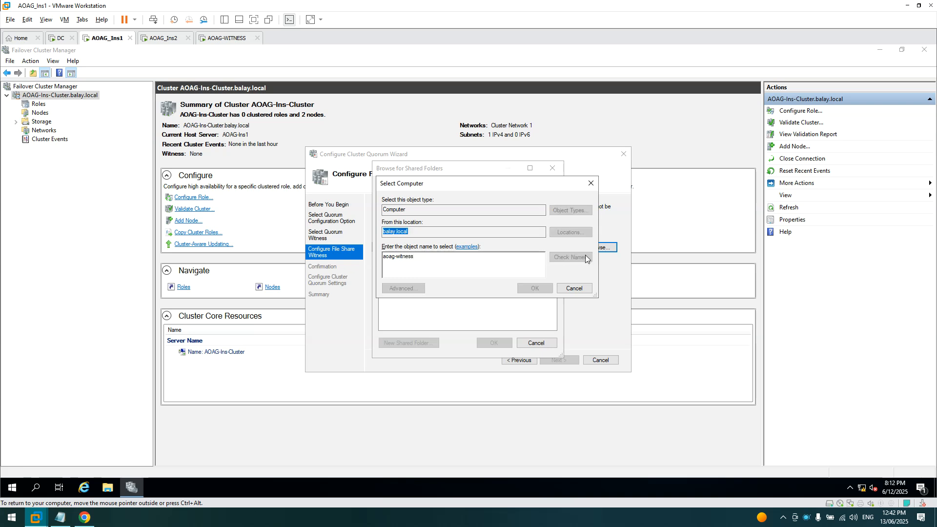
{"action": "left_click", "coordinate": [535, 288]}
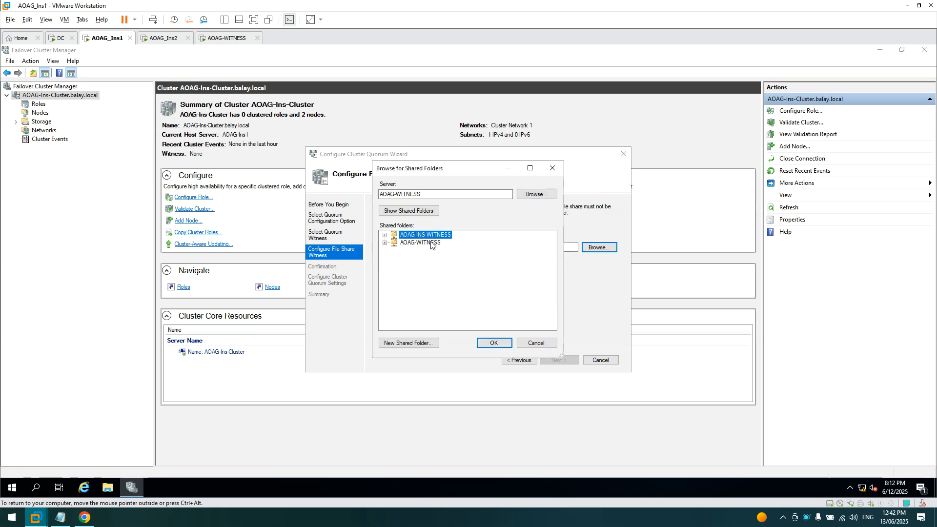
{"action": "left_click", "coordinate": [490, 348]}
{"action": "left_click", "coordinate": [556, 361]}
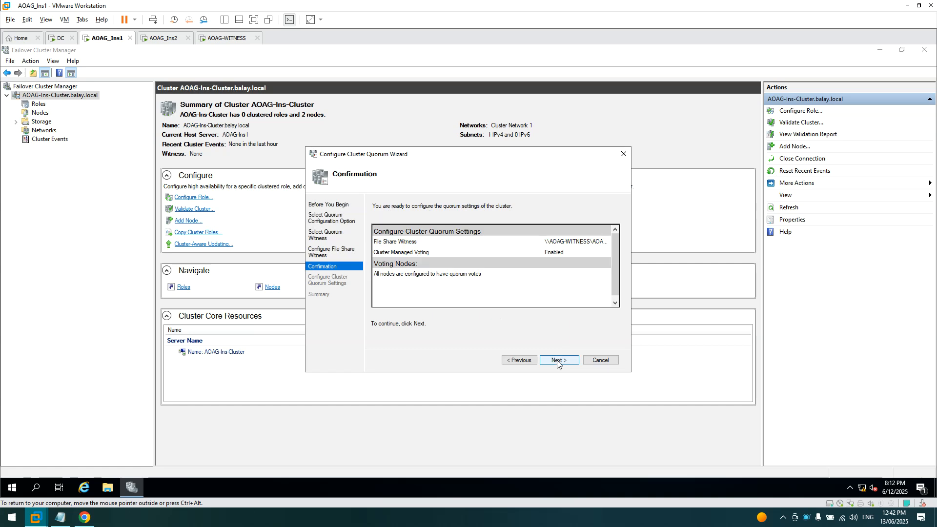
{"action": "left_click", "coordinate": [559, 361]}
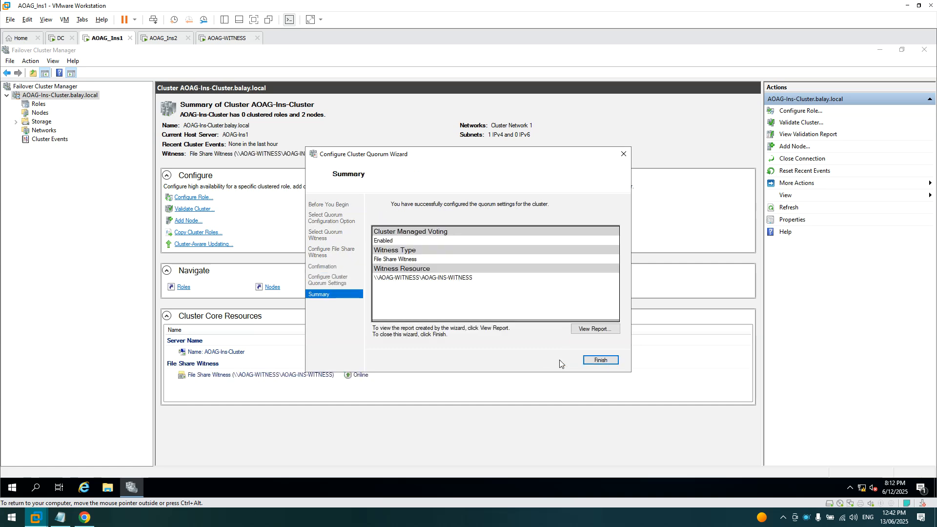
{"action": "left_click", "coordinate": [598, 360]}
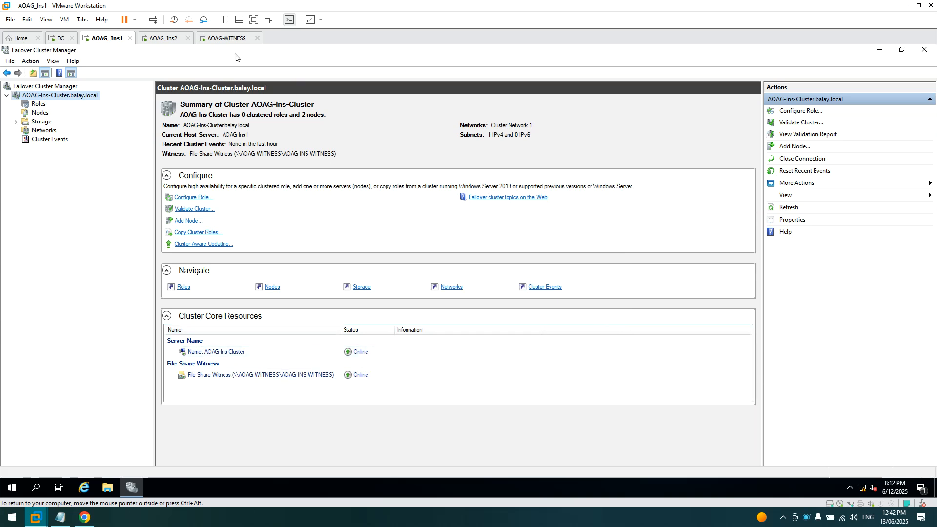
- Close Server Manager on AOAG-WITNESS, wake AOAG_Ins2, then return to AOAG_Ins1's cluster summary
{"action": "left_click", "coordinate": [227, 42]}
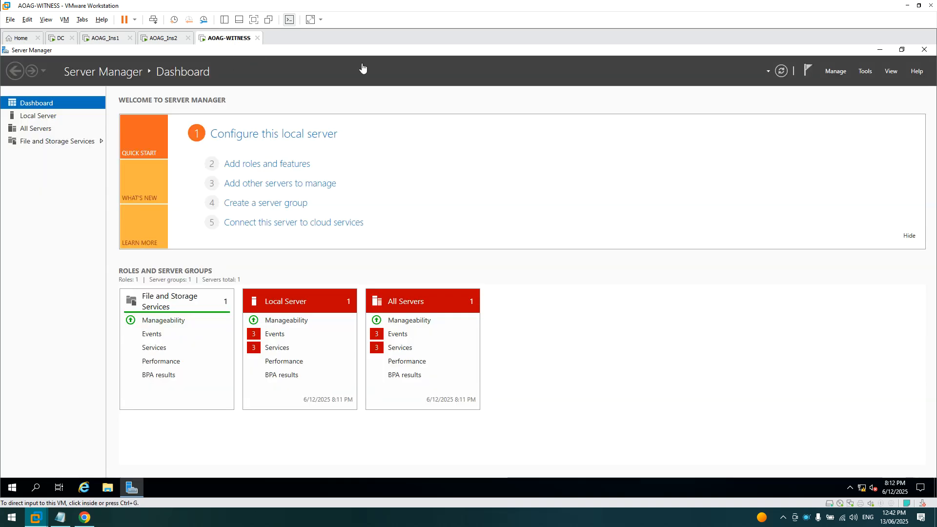
{"action": "left_click", "coordinate": [923, 50]}
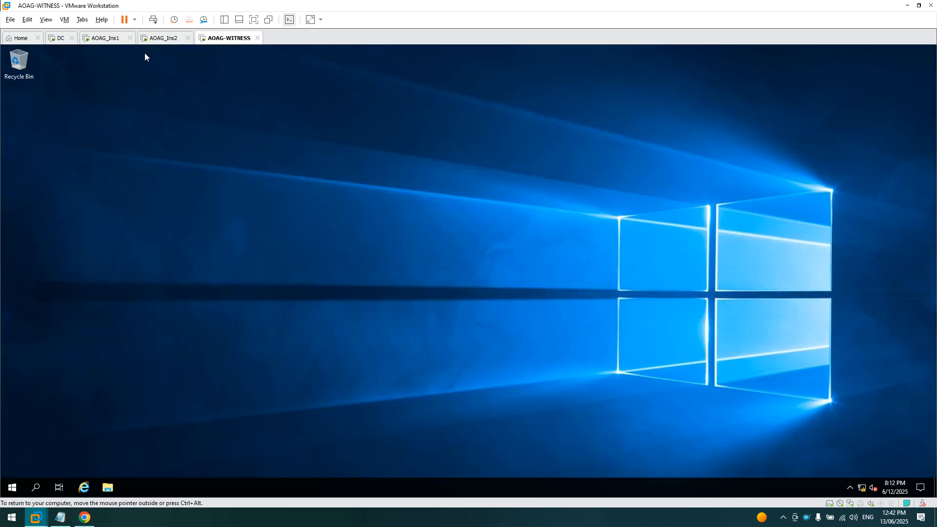
{"action": "left_click", "coordinate": [109, 47]}
{"action": "left_click", "coordinate": [163, 44]}
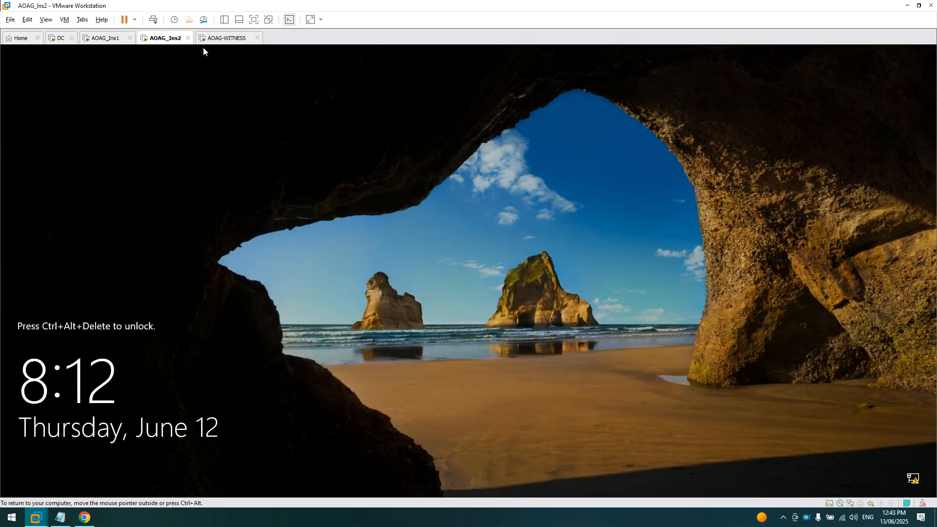
{"action": "left_click", "coordinate": [225, 39]}
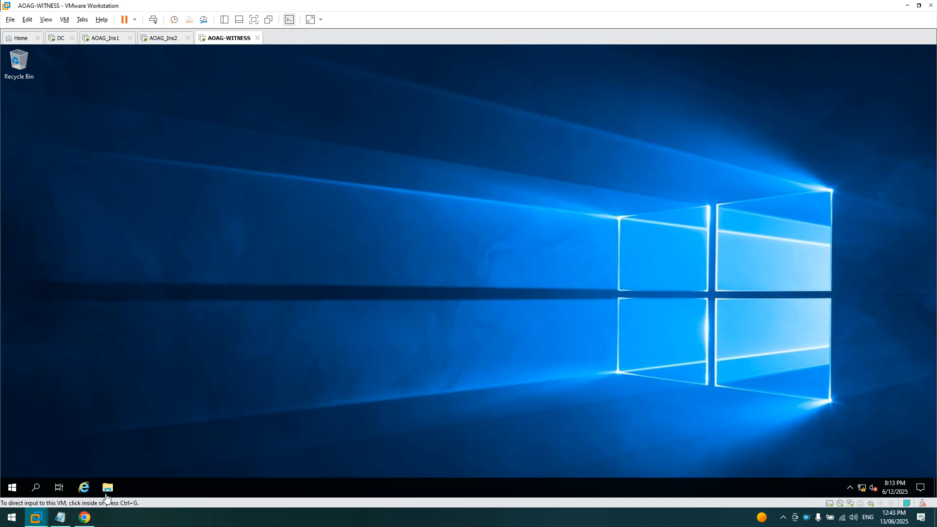
{"action": "left_click", "coordinate": [108, 39]}
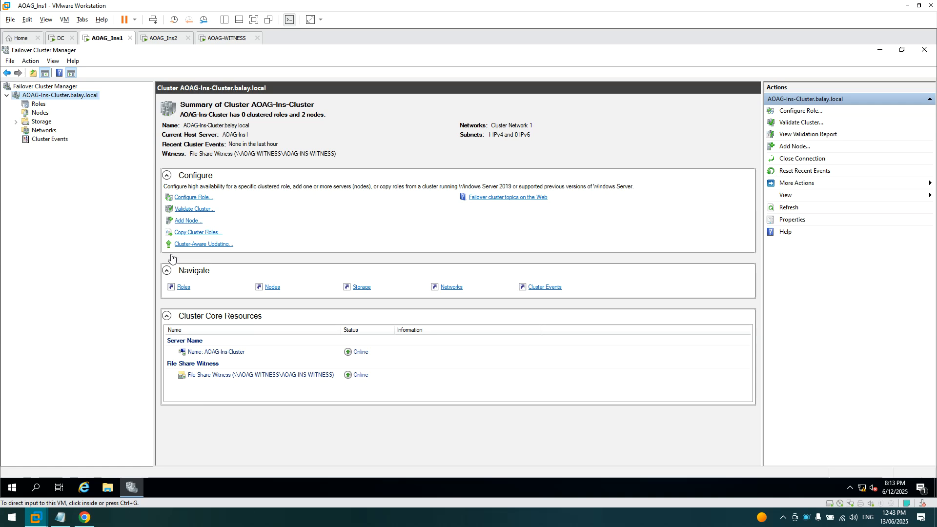
- Check the cluster's empty Roles and two Nodes, then return to the cluster summary
{"action": "left_click", "coordinate": [37, 104]}
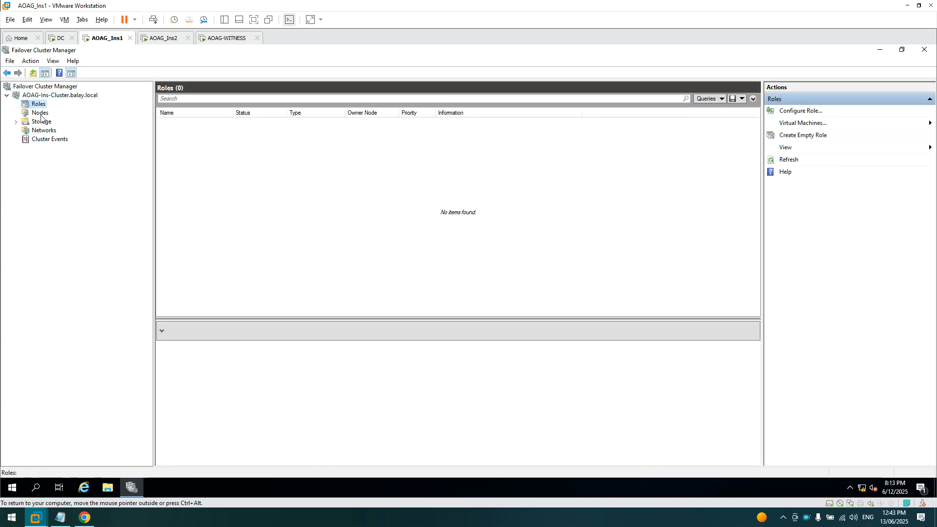
{"action": "left_click", "coordinate": [40, 113]}
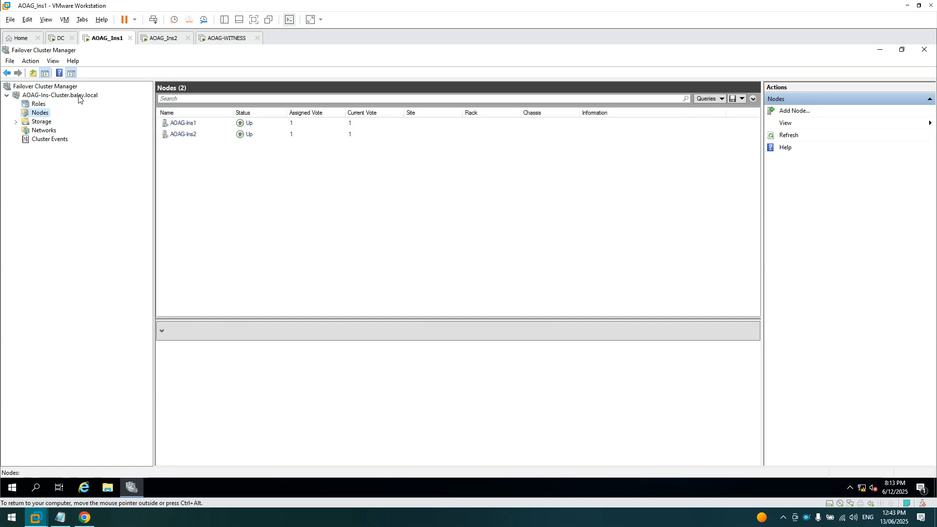
{"action": "left_click", "coordinate": [57, 96]}
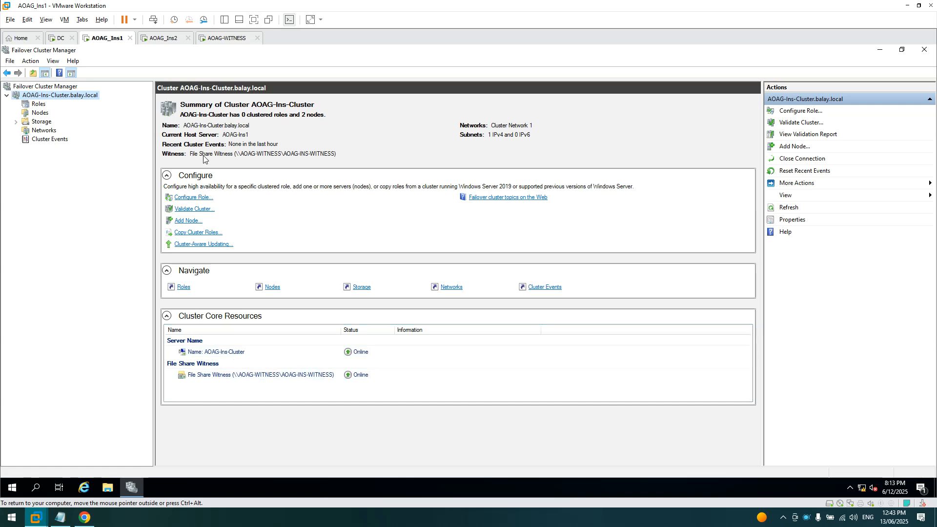
- Close Failover Cluster Manager and launch SQL Server Management Studio from the Start menu
{"action": "left_click", "coordinate": [924, 51]}
{"action": "left_click", "coordinate": [19, 487]}
{"action": "left_click", "coordinate": [178, 382]}
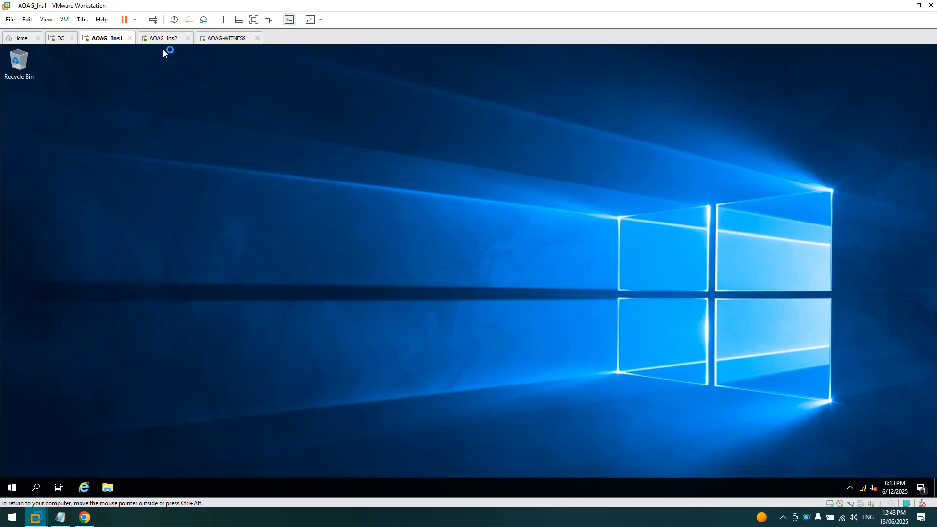
- Send Ctrl+Alt+Del to AOAG_Ins2 and sign in with the administrator password
{"action": "left_click", "coordinate": [165, 39]}
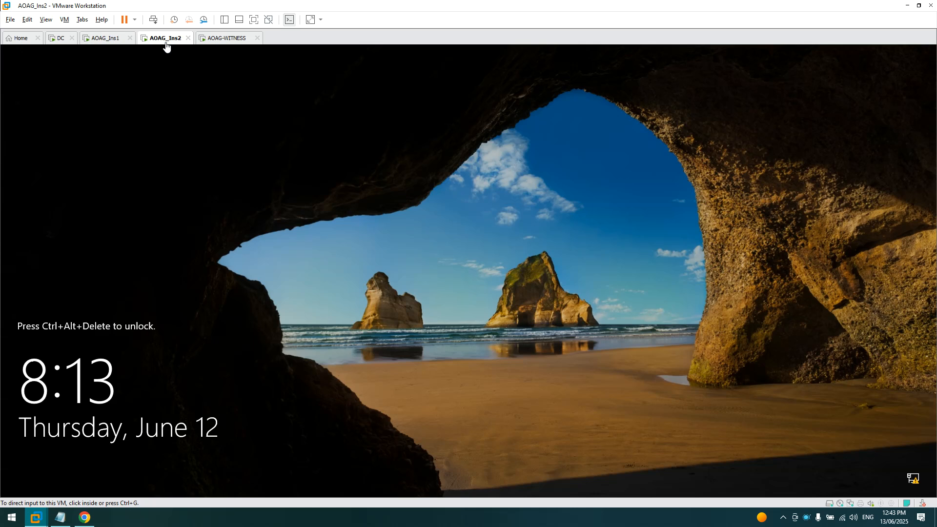
{"action": "right_click", "coordinate": [166, 45]}
{"action": "left_click", "coordinate": [208, 100]}
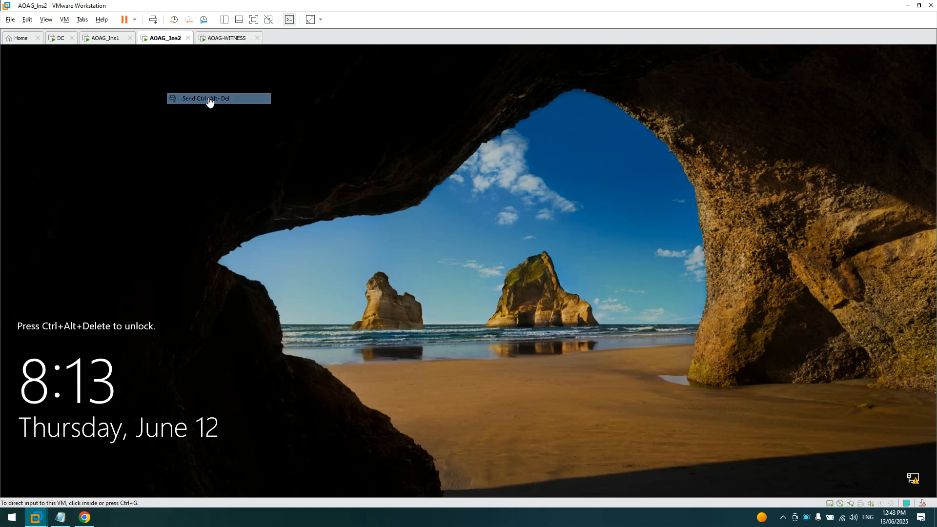
{"action": "left_click", "coordinate": [449, 312]}
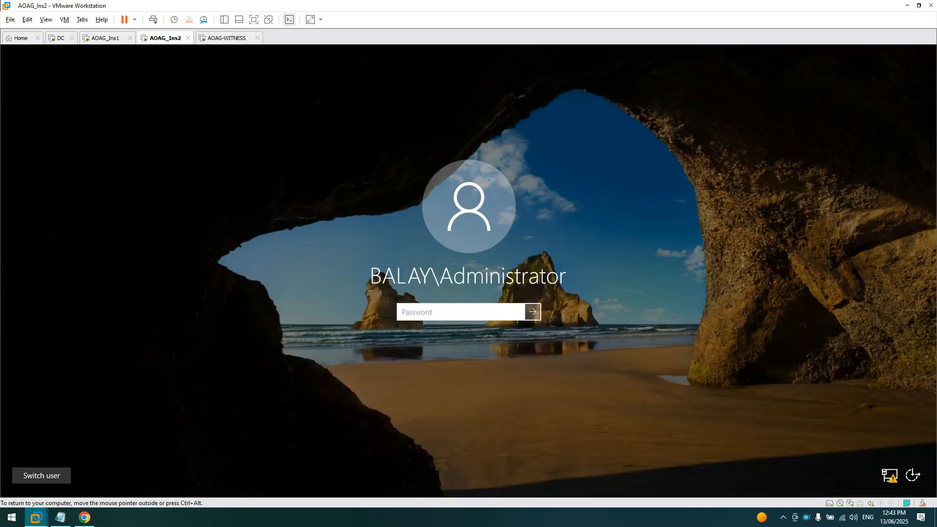
{"action": "type", "text": "•"}
{"action": "type", "text": "••••••"}
{"action": "key", "text": "Return"}
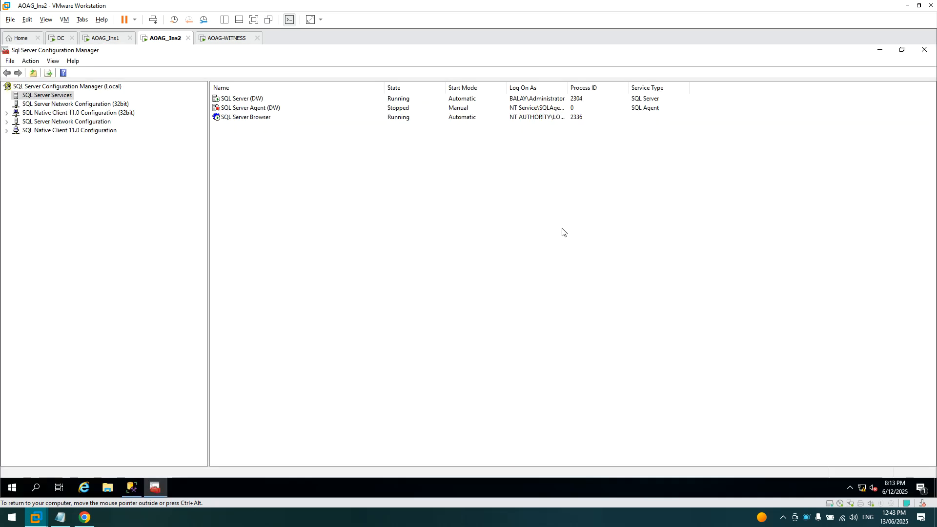
- Close SQL Server Configuration Manager on AOAG_Ins2 and bring up Management Studio
{"action": "left_click", "coordinate": [923, 49]}
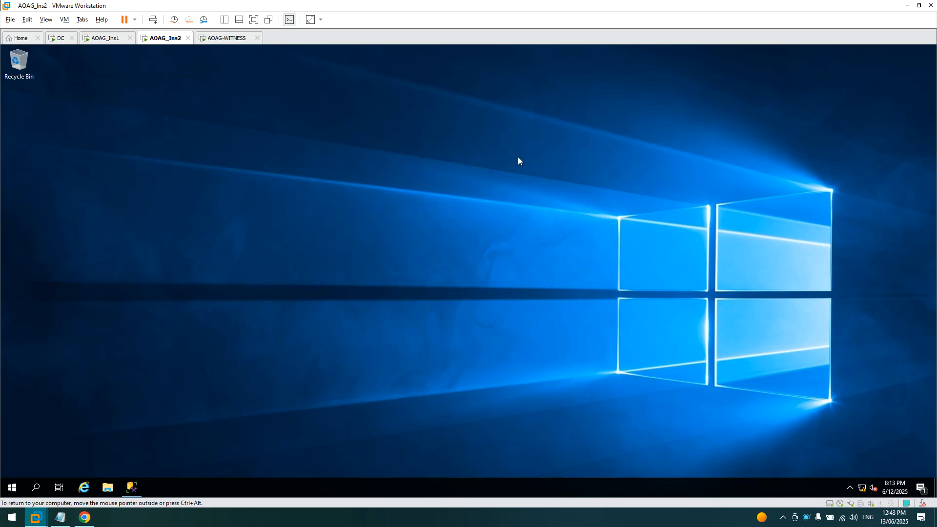
{"action": "left_click", "coordinate": [108, 40]}
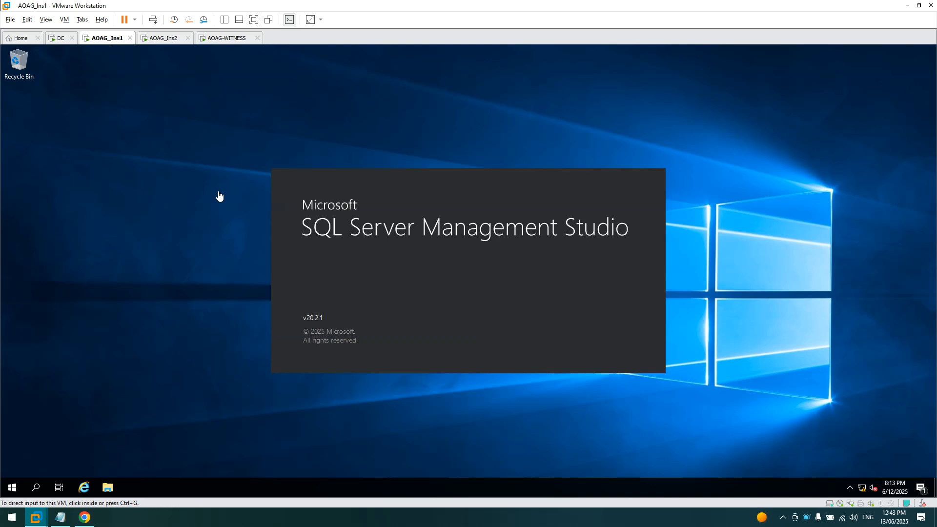
{"action": "left_click", "coordinate": [166, 41]}
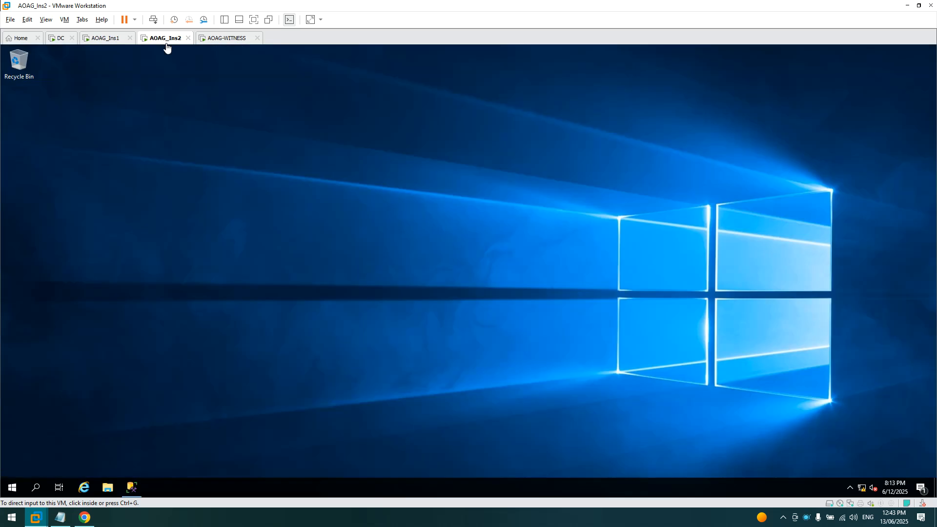
{"action": "left_click", "coordinate": [137, 489]}
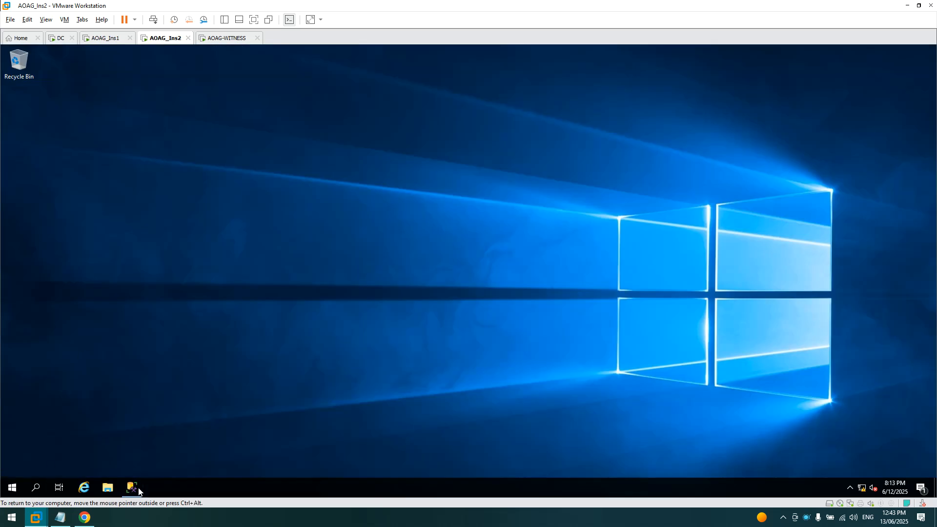
{"action": "left_click", "coordinate": [136, 490]}
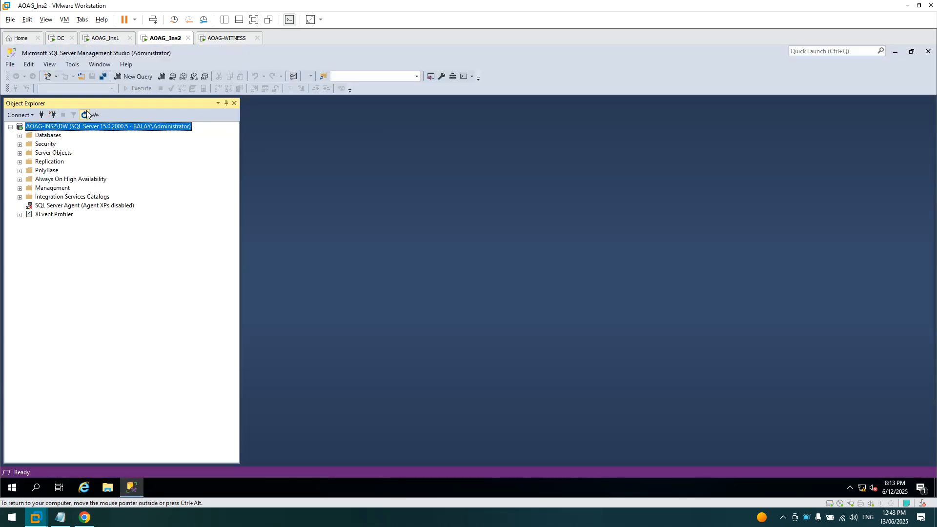
- Reconnect Object Explorer to AOAG-INS2\DW, then connect SSMS on AOAG_Ins1 to AOAG-INS1\DW
{"action": "left_click", "coordinate": [52, 115]}
{"action": "left_click", "coordinate": [24, 115]}
{"action": "left_click", "coordinate": [27, 126]}
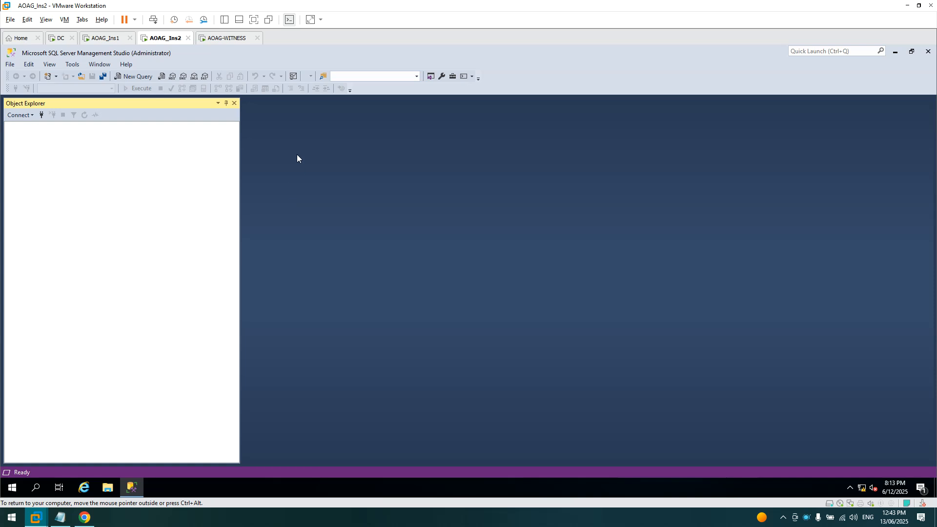
{"action": "left_click", "coordinate": [439, 373]}
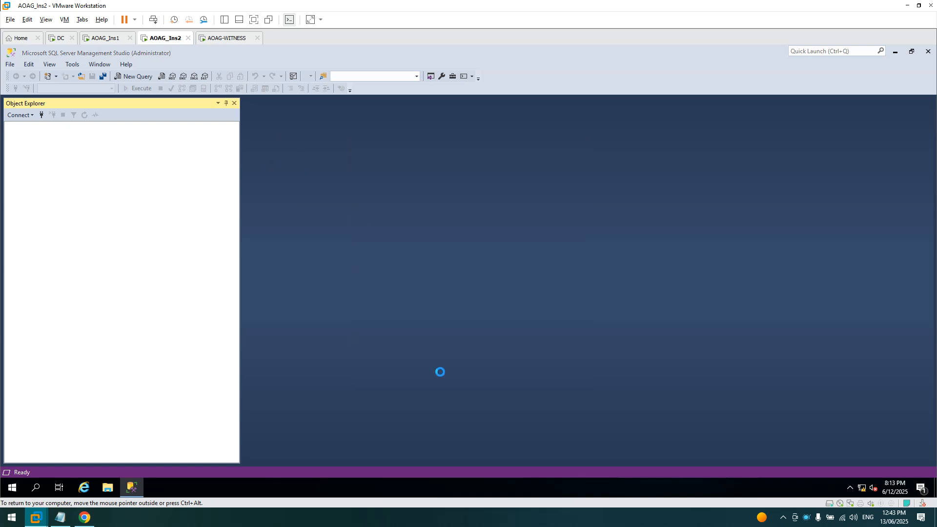
{"action": "left_click", "coordinate": [104, 38]}
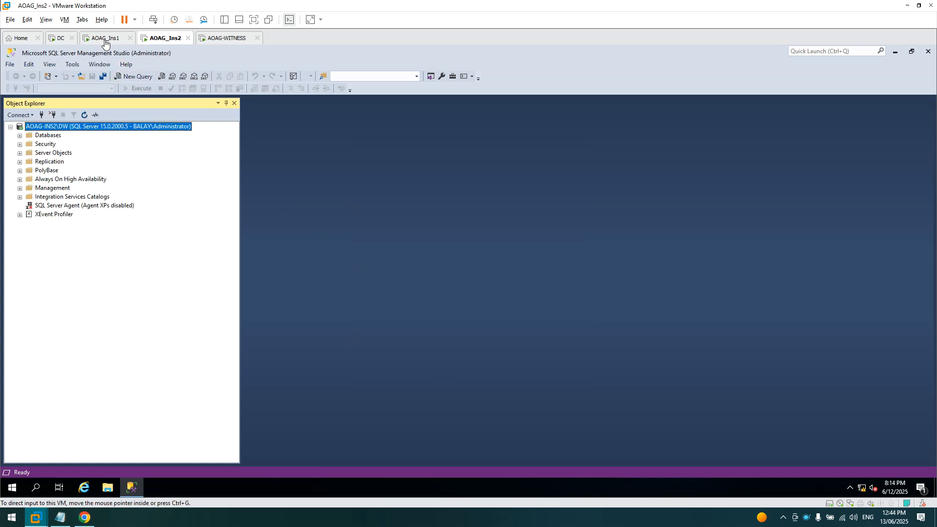
{"action": "left_click", "coordinate": [442, 372]}
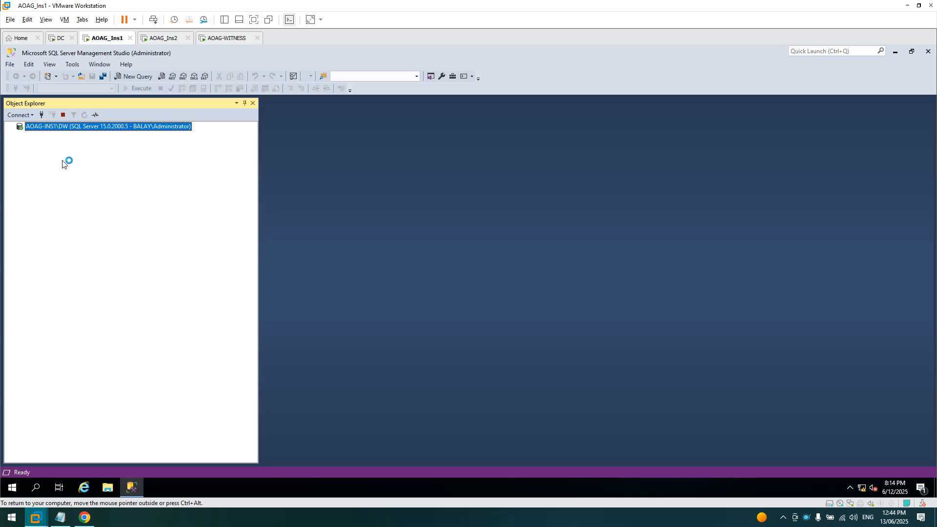
- Start the New Availability Group wizard and inspect the Cluster type options EXTERNAL and NONE
{"action": "right_click", "coordinate": [43, 180]}
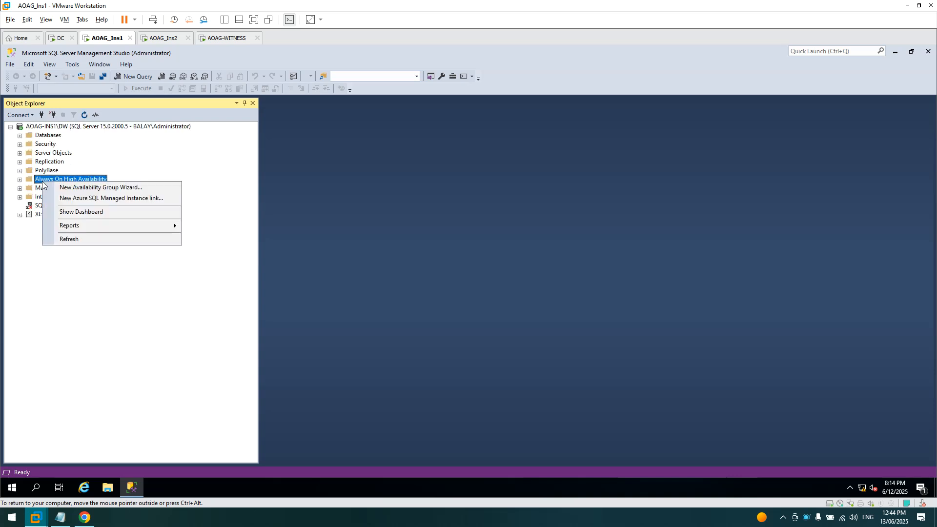
{"action": "left_click", "coordinate": [56, 193]}
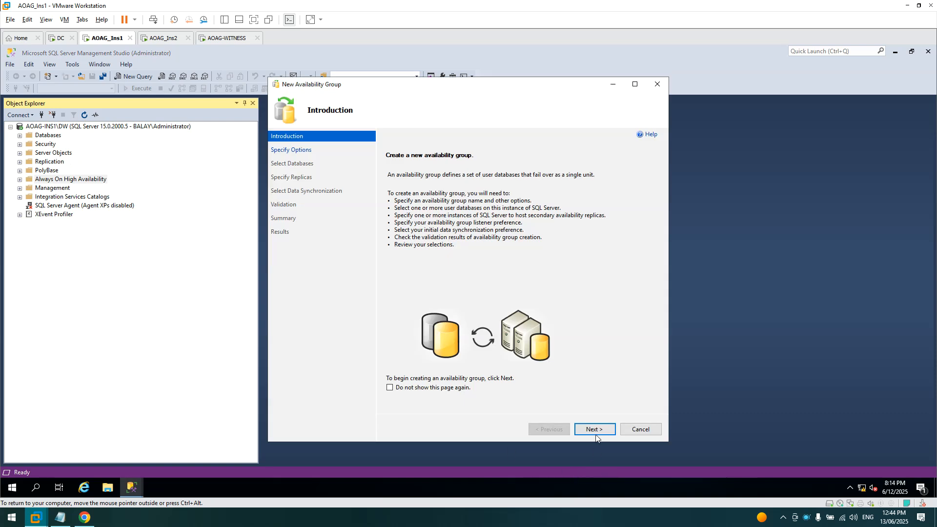
{"action": "left_click", "coordinate": [595, 430]}
{"action": "left_click", "coordinate": [494, 191]}
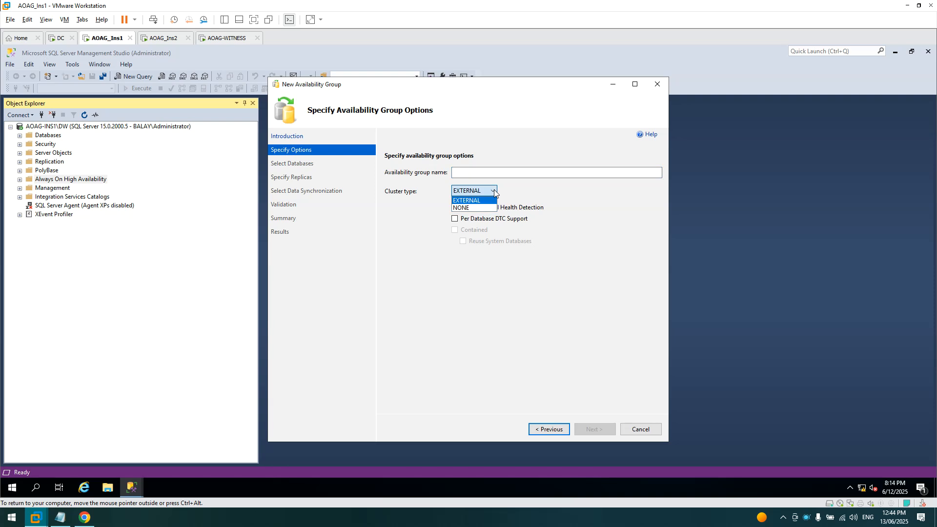
{"action": "left_click", "coordinate": [494, 192]}
{"action": "left_click", "coordinate": [494, 192]}
{"action": "left_click", "coordinate": [569, 198]}
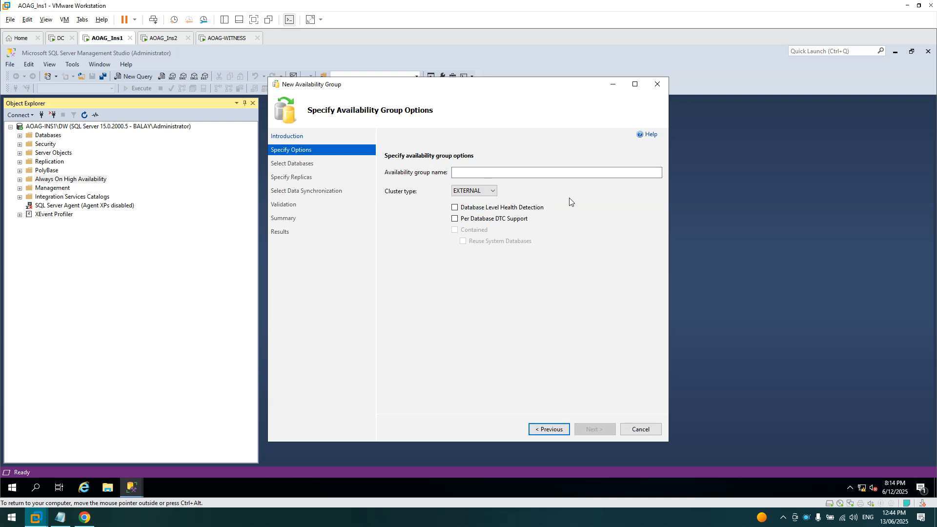
- Recheck the cluster type list, keeping EXTERNAL, then cancel the wizard
{"action": "left_click_drag", "start_coordinate": [500, 88], "coordinate": [480, 87]}
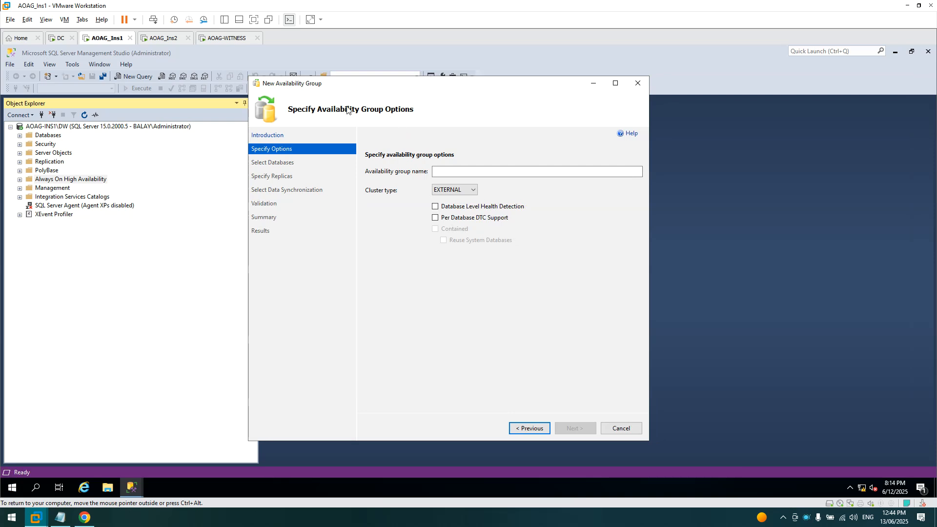
{"action": "left_click", "coordinate": [474, 190]}
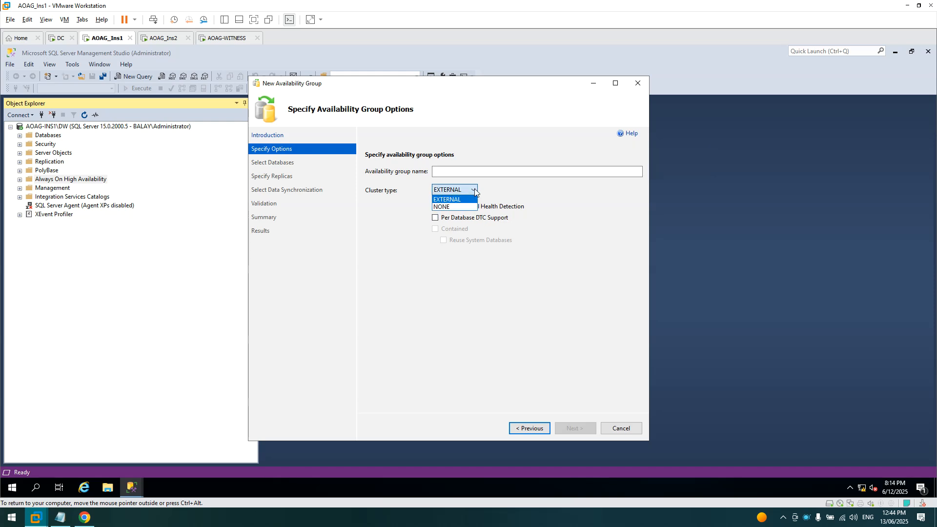
{"action": "left_click", "coordinate": [592, 253]}
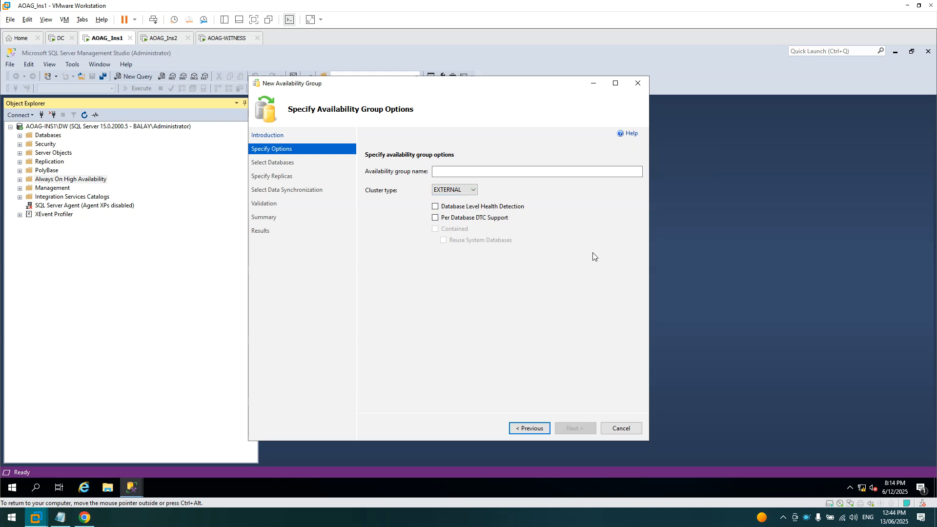
{"action": "right_click", "coordinate": [806, 517]}
{"action": "left_click", "coordinate": [839, 432]}
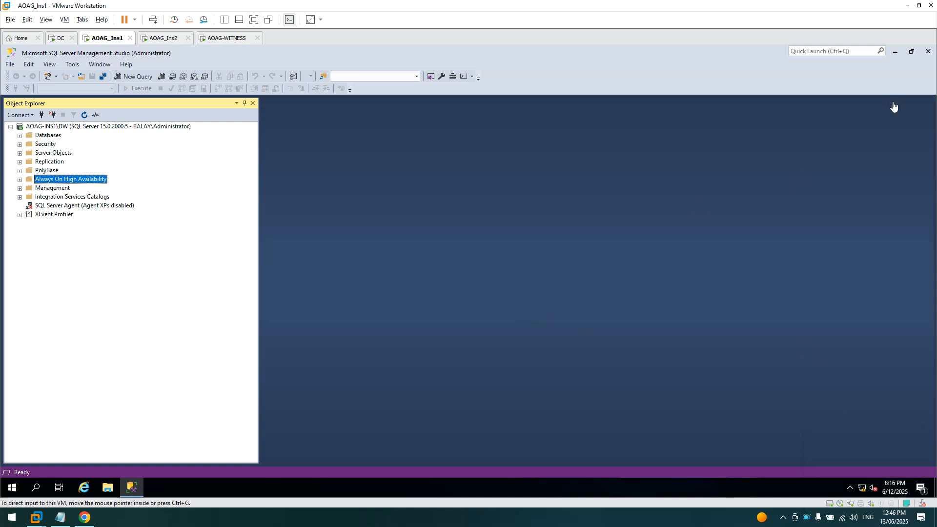
- Launch SQL Server Configuration Manager and open the SQL Server (DW) service properties
{"action": "left_click", "coordinate": [895, 52]}
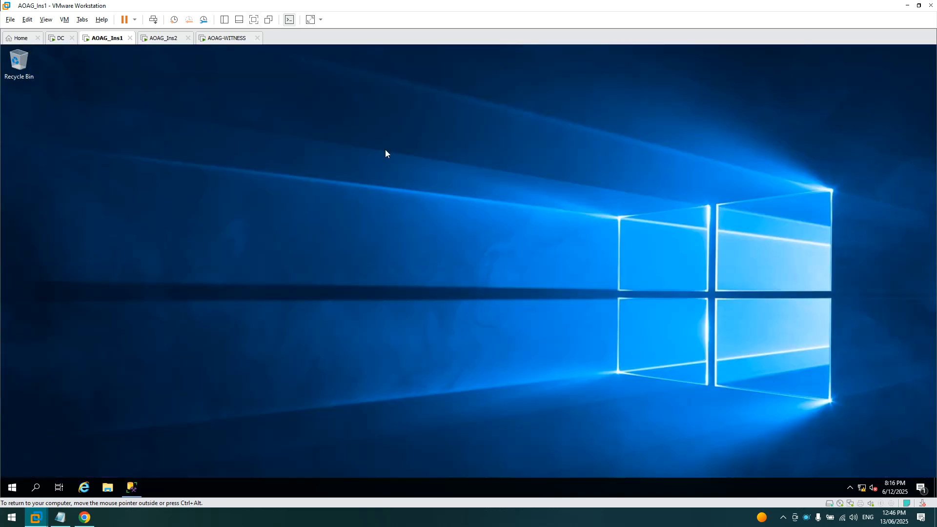
{"action": "left_click", "coordinate": [14, 488]}
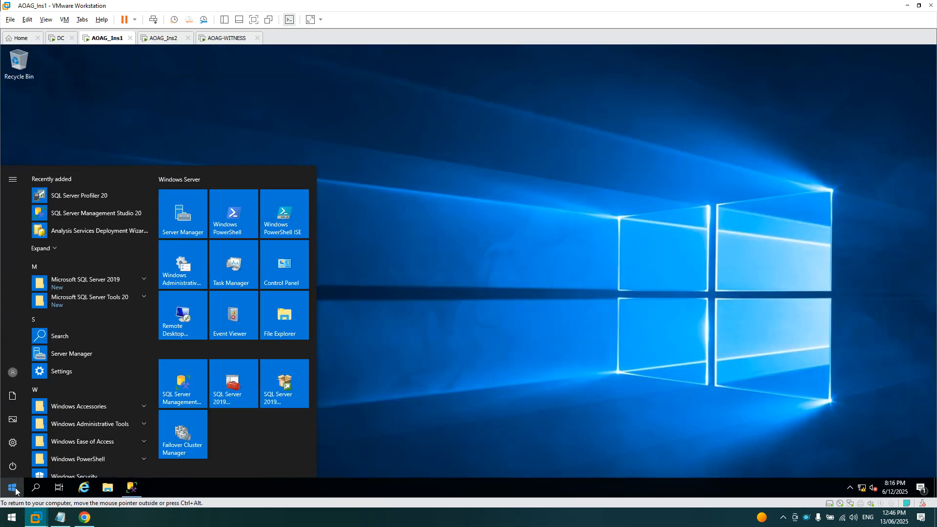
{"action": "left_click", "coordinate": [218, 403]}
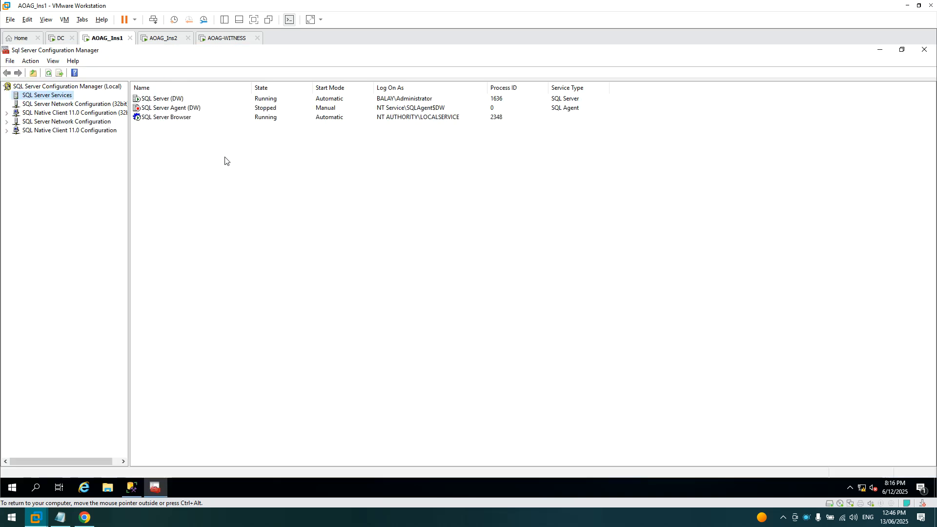
{"action": "left_click", "coordinate": [165, 100]}
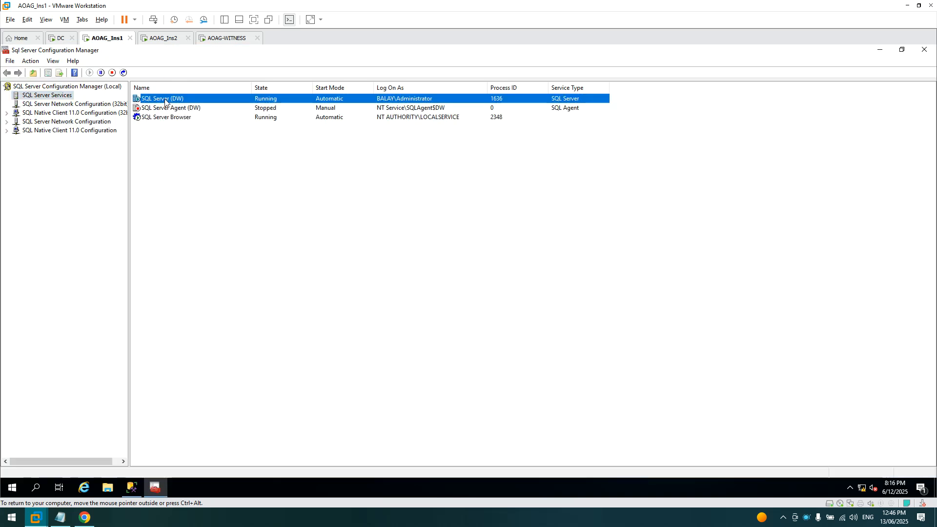
{"action": "right_click", "coordinate": [165, 100]}
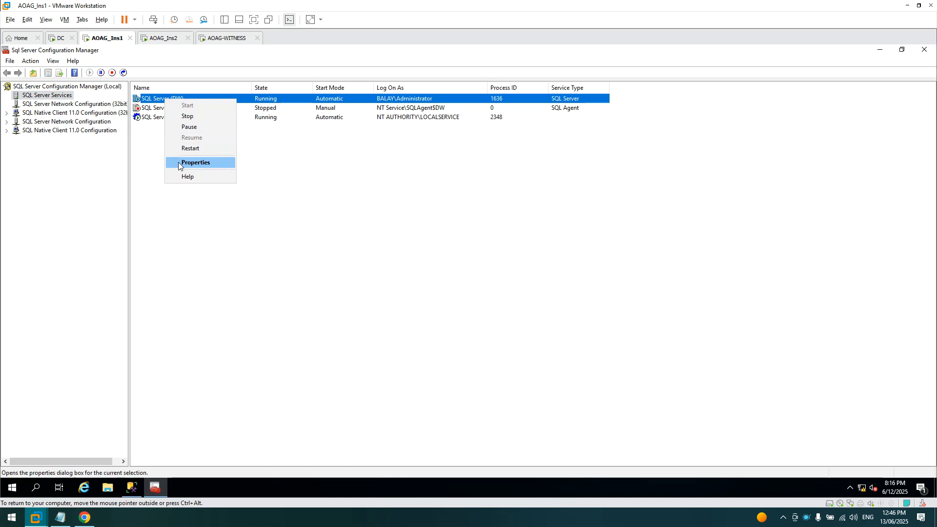
{"action": "left_click", "coordinate": [305, 235]}
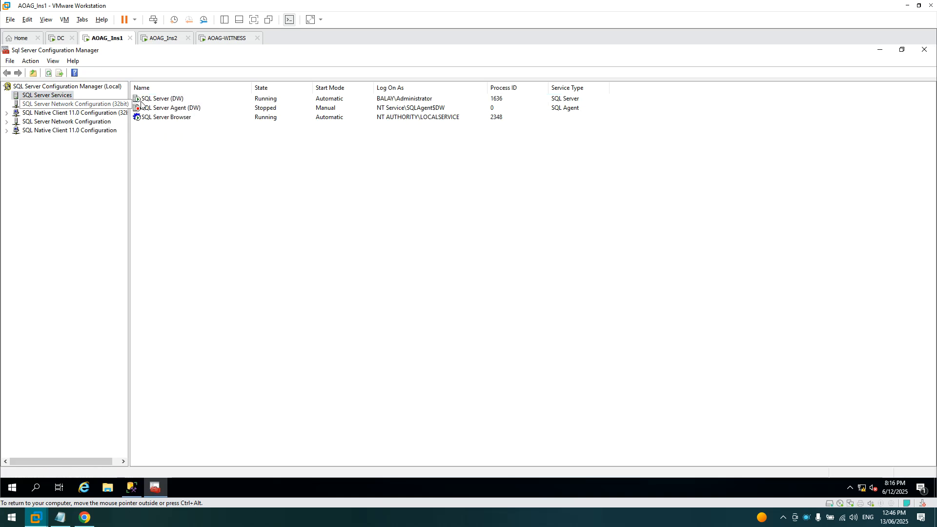
{"action": "left_click", "coordinate": [172, 100]}
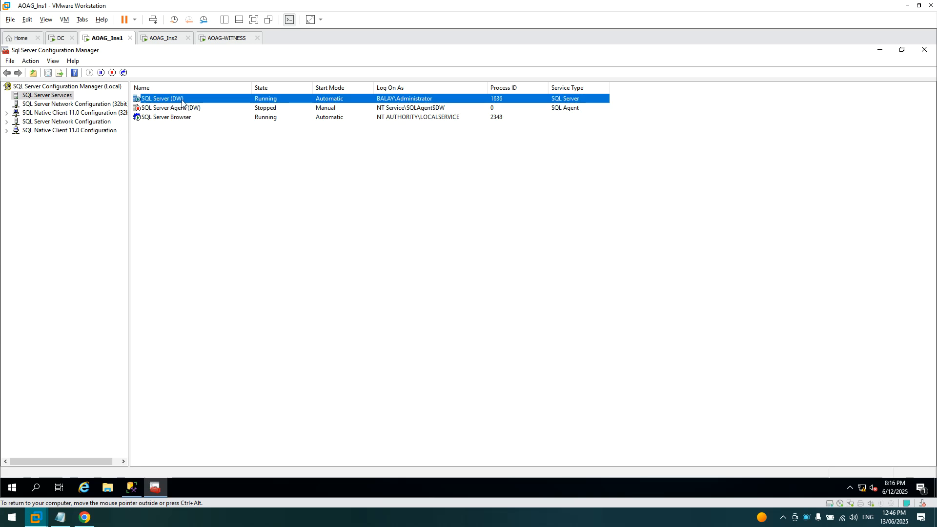
{"action": "right_click", "coordinate": [190, 101]}
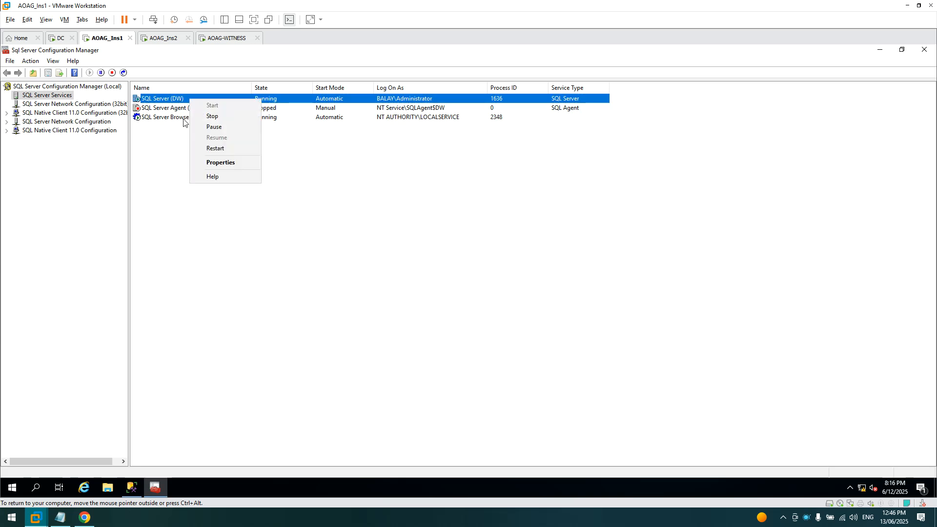
{"action": "left_click", "coordinate": [215, 163]}
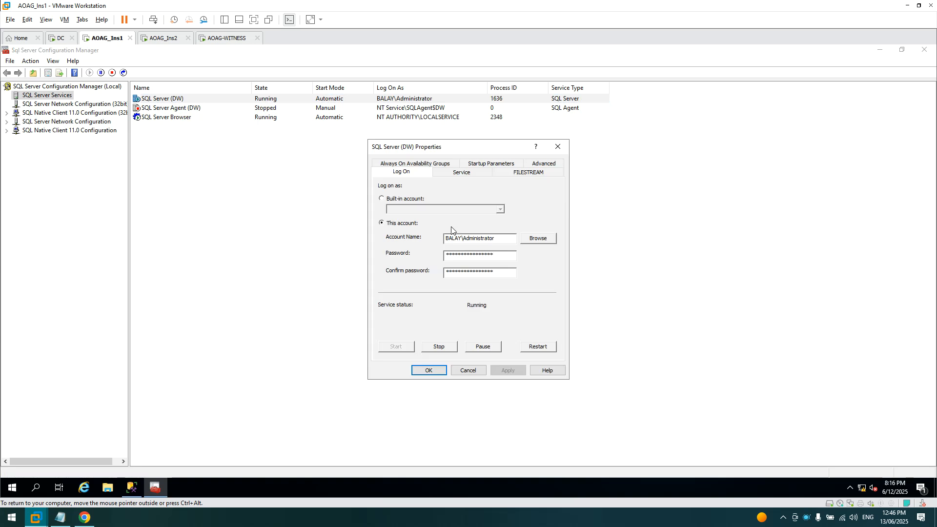
- View the Always On Availability Groups page showing cluster AOAG-Ins-Cluster
{"action": "left_click", "coordinate": [411, 165]}
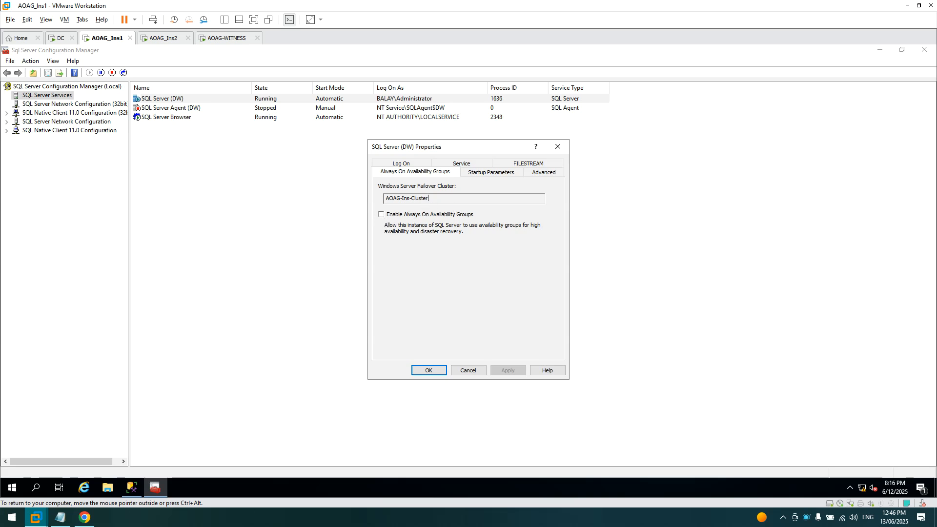
{"action": "left_click_drag", "start_coordinate": [429, 198], "coordinate": [384, 198]}
{"action": "left_click", "coordinate": [418, 198]}
{"action": "left_click", "coordinate": [12, 488]}
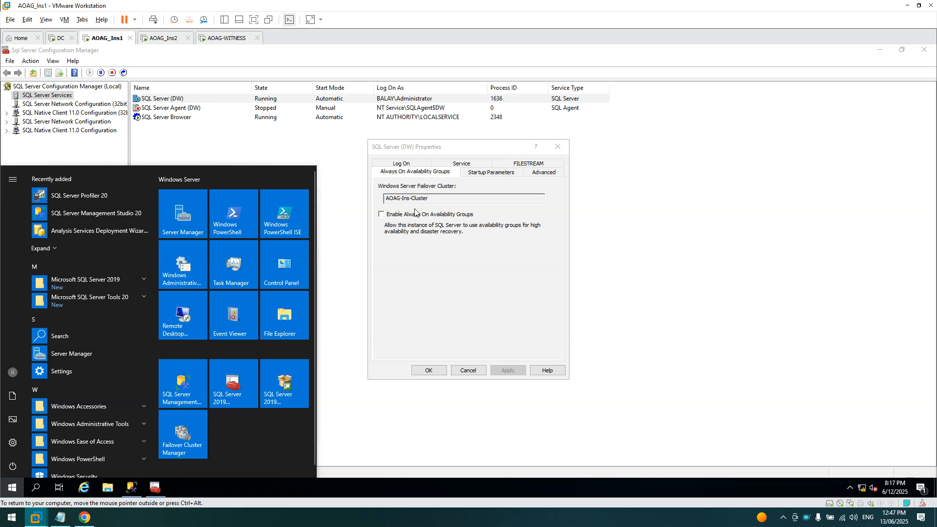
{"action": "left_click", "coordinate": [460, 239]}
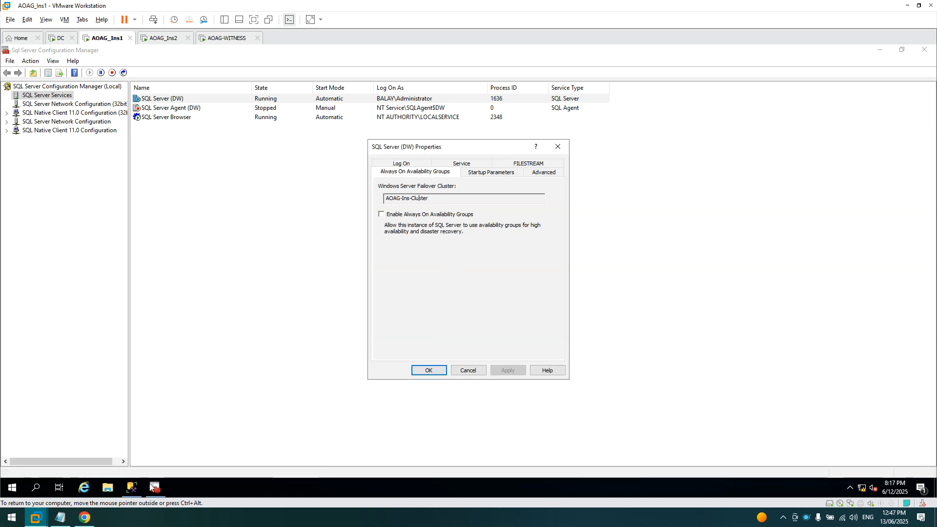
{"action": "left_click", "coordinate": [12, 487]}
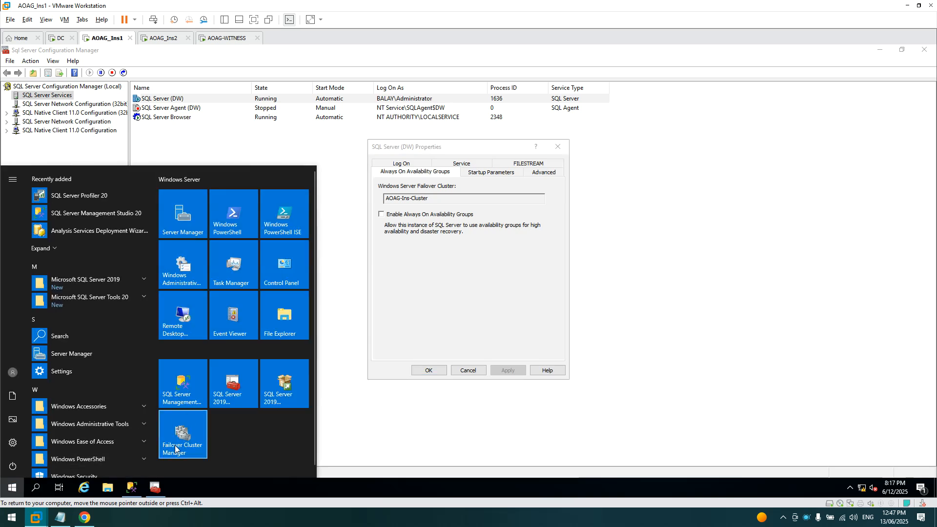
- Compare the AOAG-Ins-Cluster.balay.local name in Failover Cluster Manager with the service properties, then close them
{"action": "left_click", "coordinate": [185, 414]}
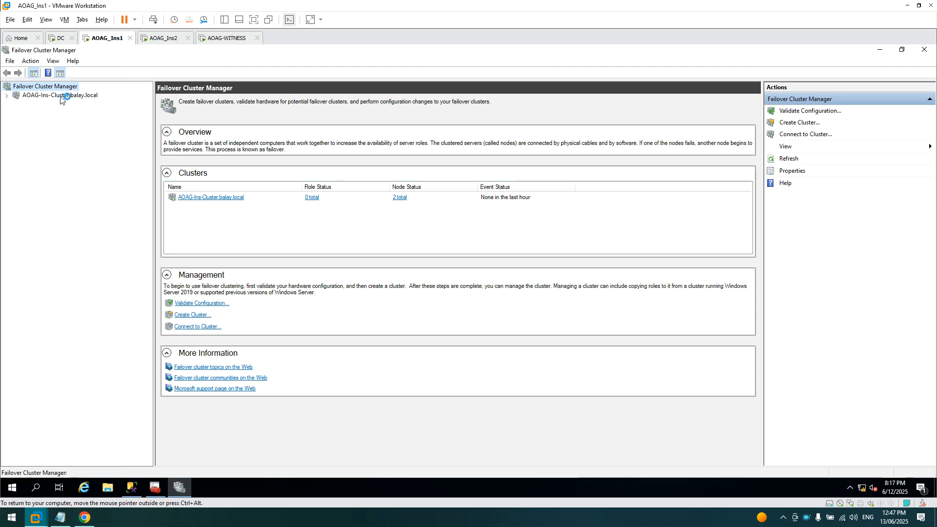
{"action": "left_click", "coordinate": [47, 97]}
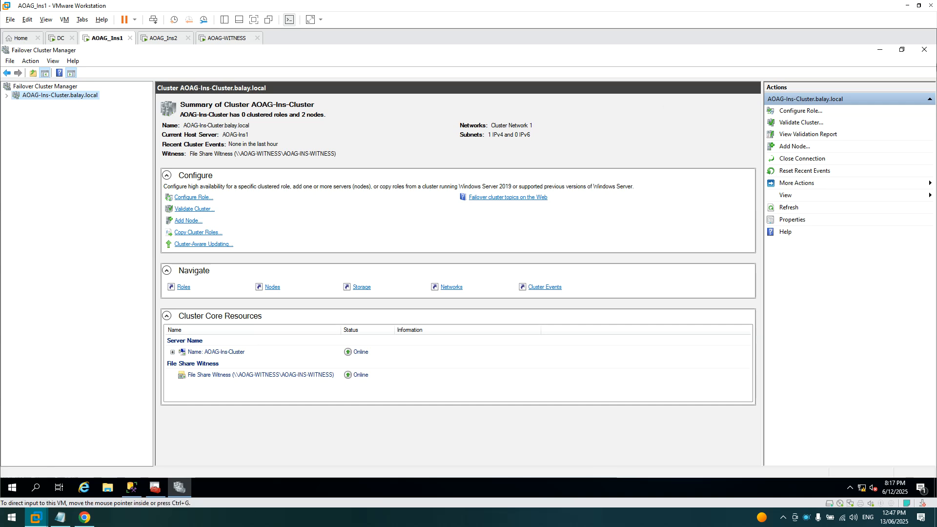
{"action": "left_click", "coordinate": [880, 52]}
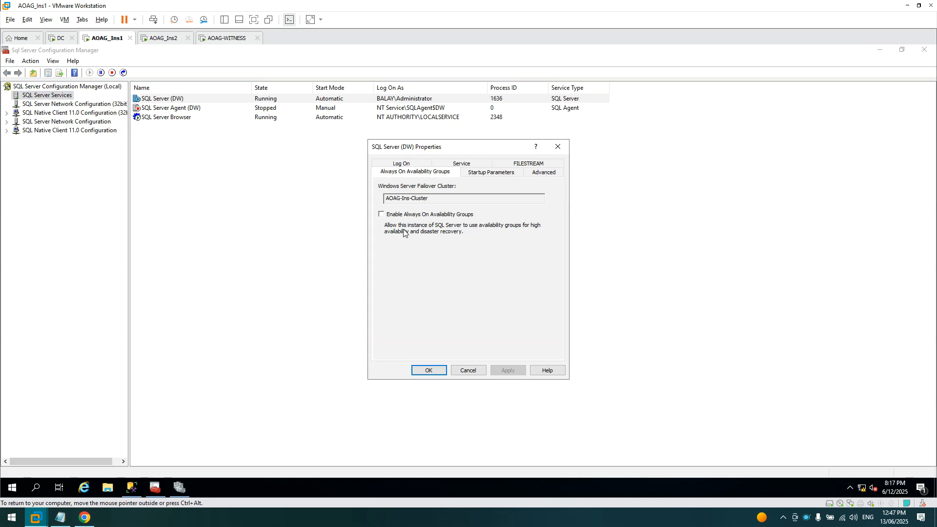
{"action": "double_click", "coordinate": [418, 198]}
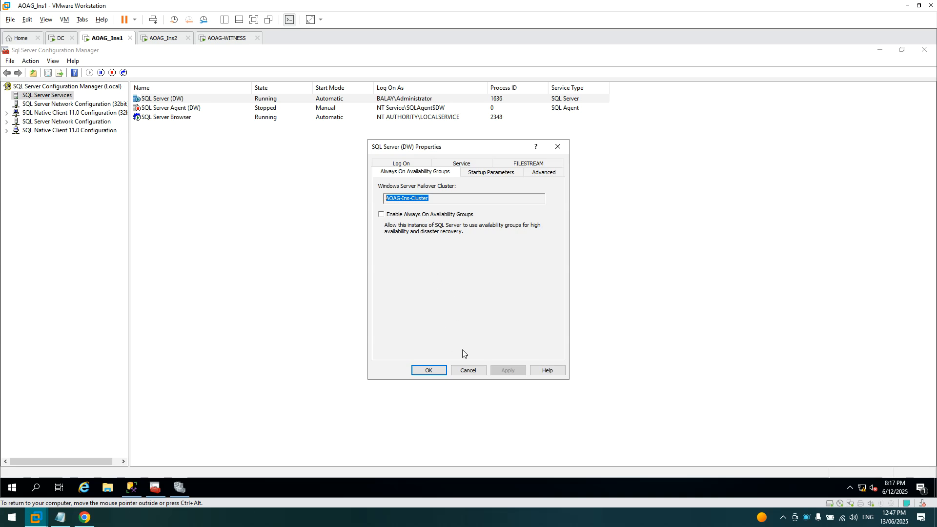
{"action": "left_click", "coordinate": [436, 198]}
{"action": "left_click", "coordinate": [467, 371]}
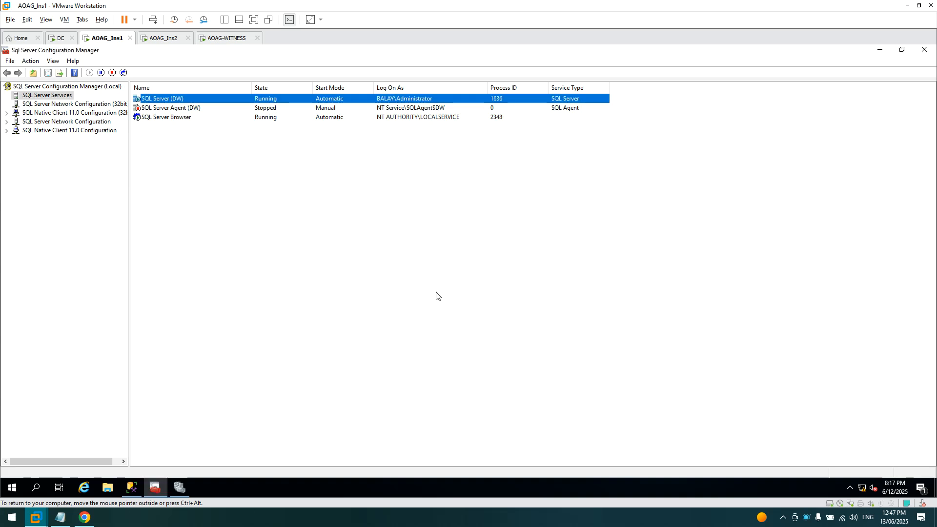
- Reopen SQL Server (DW) properties on the Always On tab and recheck the cluster name
{"action": "right_click", "coordinate": [164, 102]}
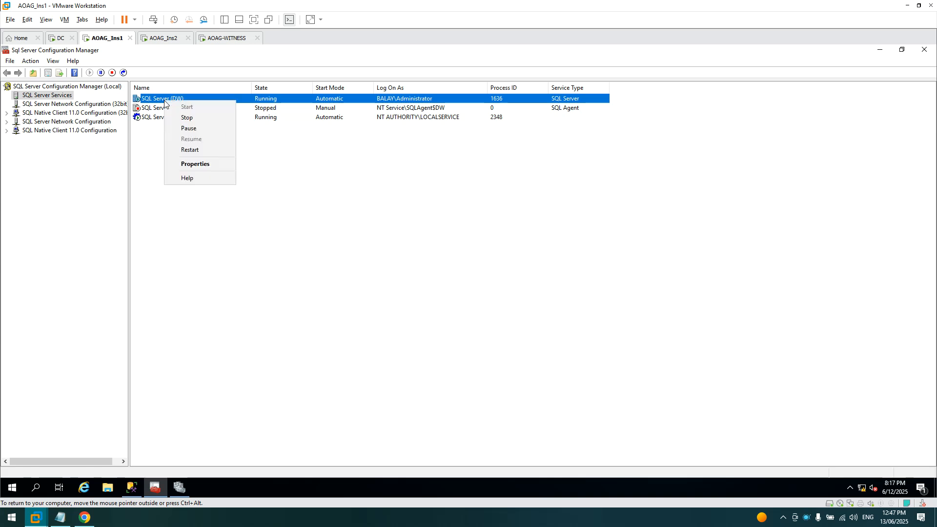
{"action": "left_click", "coordinate": [189, 170]}
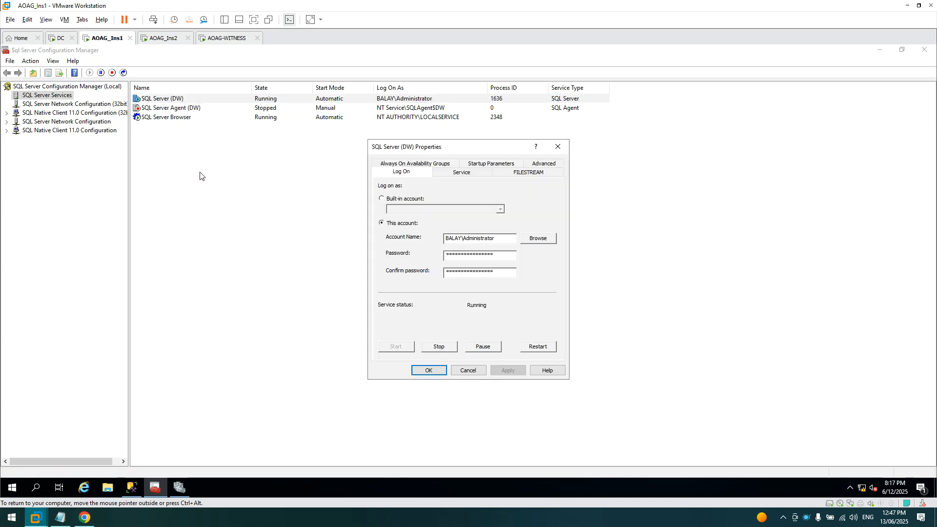
{"action": "left_click", "coordinate": [428, 164]}
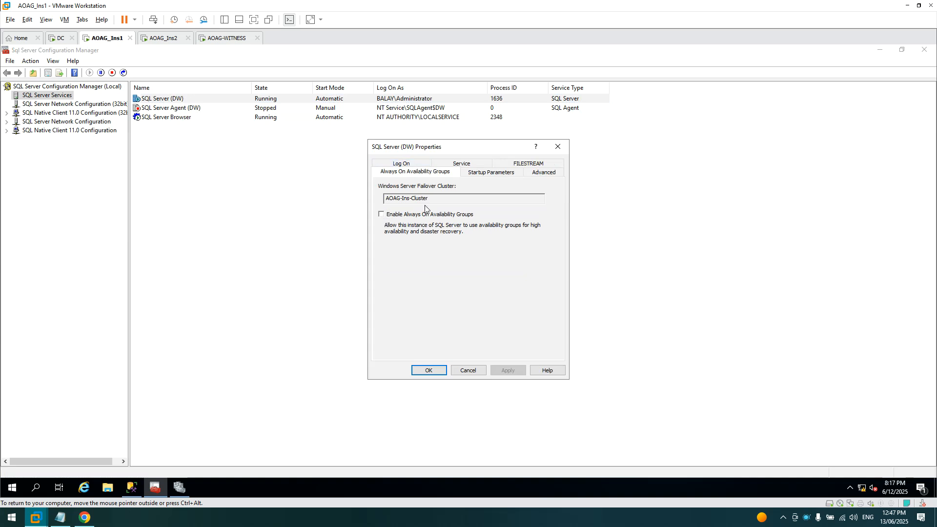
{"action": "left_click_drag", "start_coordinate": [430, 199], "coordinate": [377, 201]}
{"action": "left_click", "coordinate": [179, 488]}
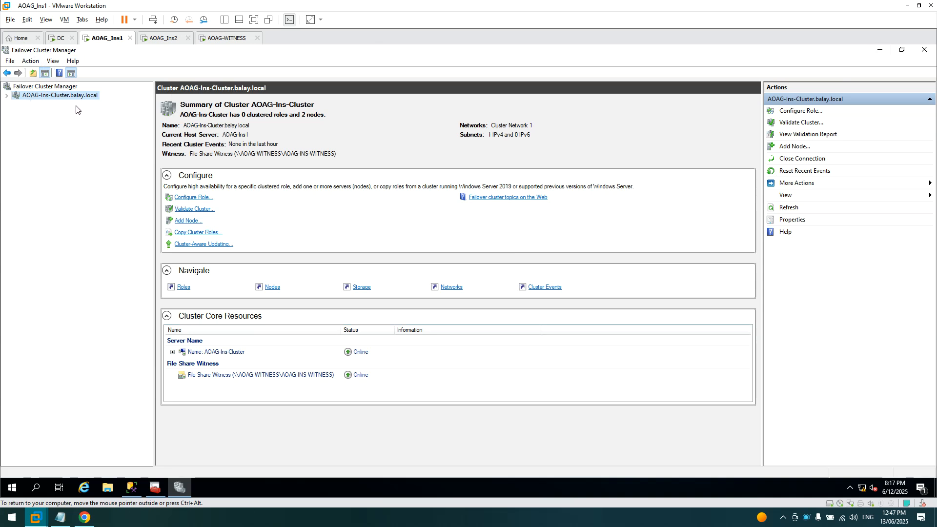
{"action": "left_click", "coordinate": [879, 50]}
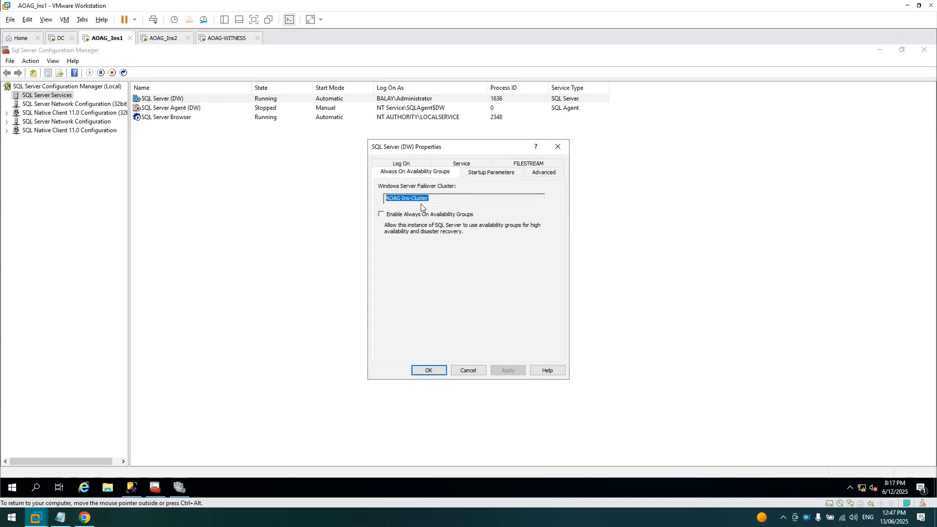
{"action": "left_click", "coordinate": [402, 198]}
- Enable Always On Availability Groups, restart the DW service, then select SQL Server (DW) on AOAG_Ins2
{"action": "left_click", "coordinate": [381, 214]}
{"action": "left_click", "coordinate": [510, 371]}
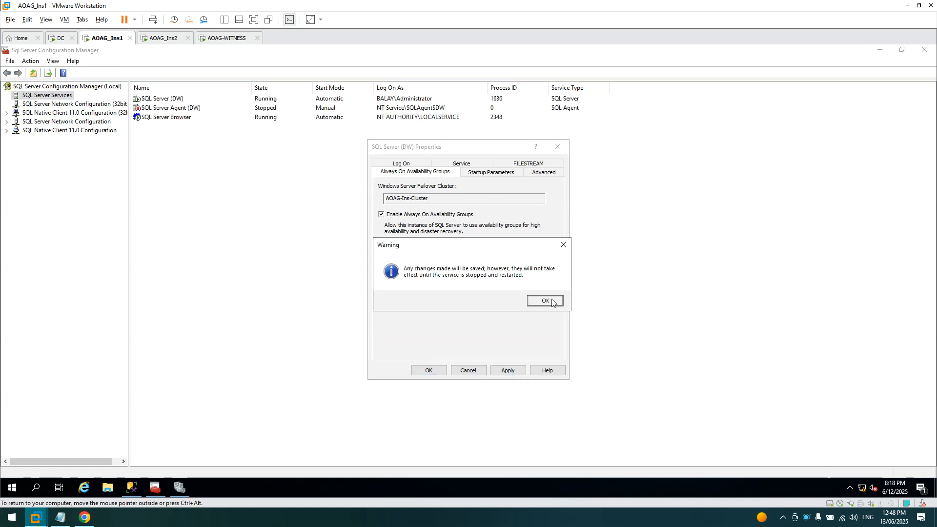
{"action": "left_click", "coordinate": [552, 301]}
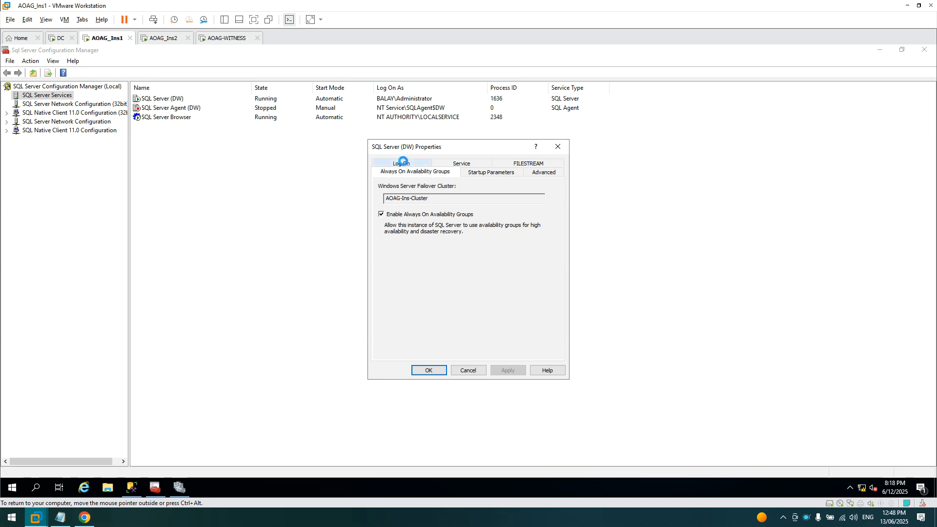
{"action": "left_click", "coordinate": [404, 165]}
{"action": "left_click", "coordinate": [543, 350]}
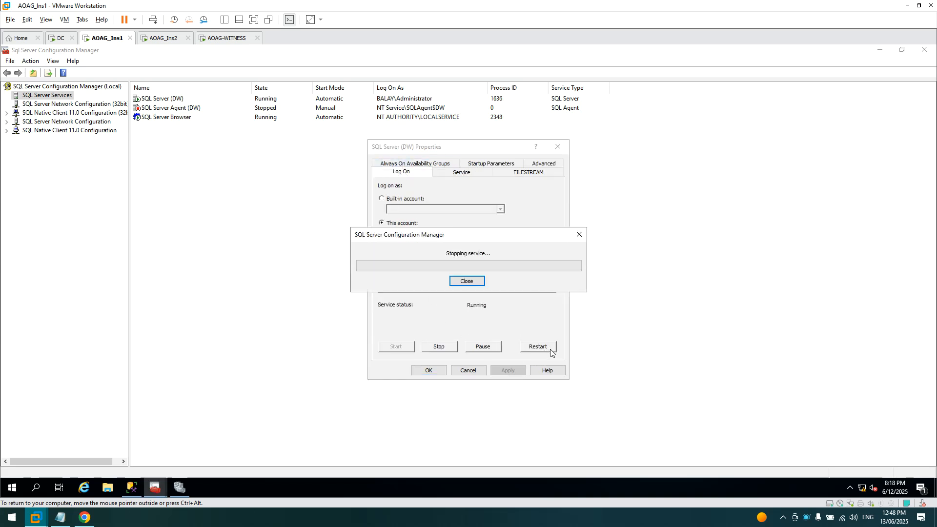
{"action": "left_click", "coordinate": [164, 38]}
{"action": "left_click", "coordinate": [246, 100]}
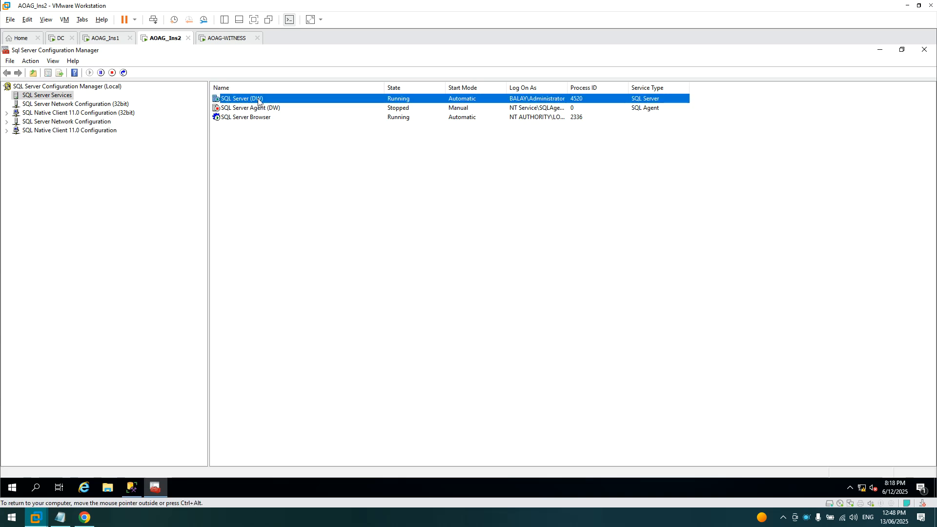
- Enable Always On Availability Groups for the SQL Server (DW) service and restart it
{"action": "right_click", "coordinate": [258, 99]}
{"action": "left_click", "coordinate": [287, 166]}
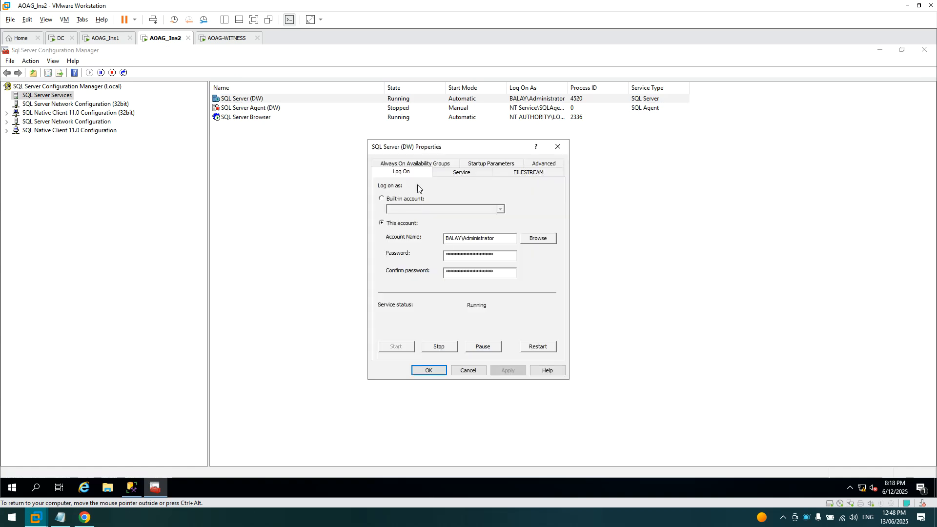
{"action": "left_click", "coordinate": [422, 166]}
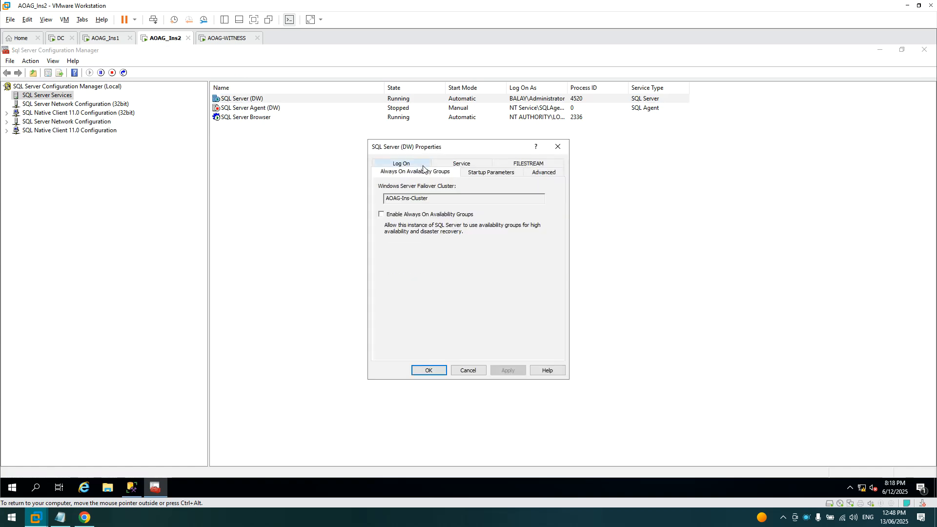
{"action": "left_click", "coordinate": [386, 215]}
{"action": "left_click", "coordinate": [509, 369]}
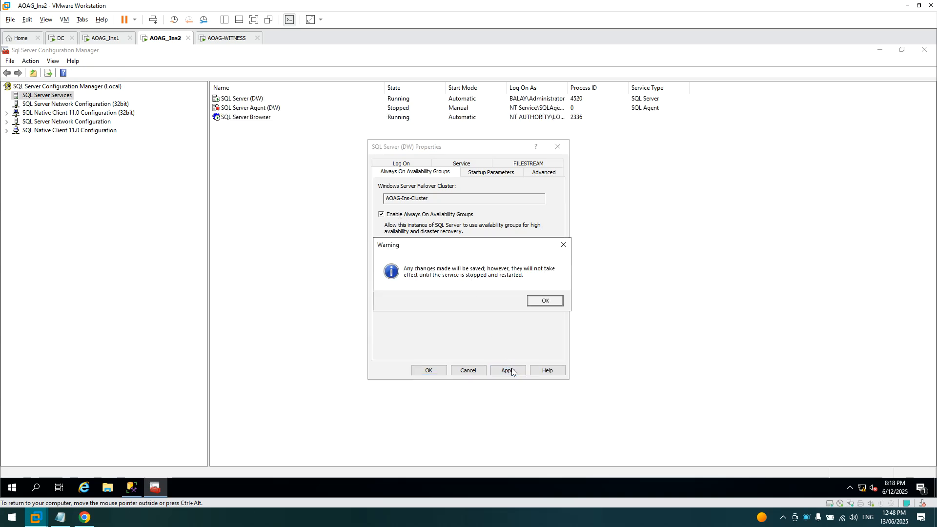
{"action": "left_click", "coordinate": [550, 300]}
{"action": "left_click", "coordinate": [414, 168]}
{"action": "left_click", "coordinate": [538, 347]}
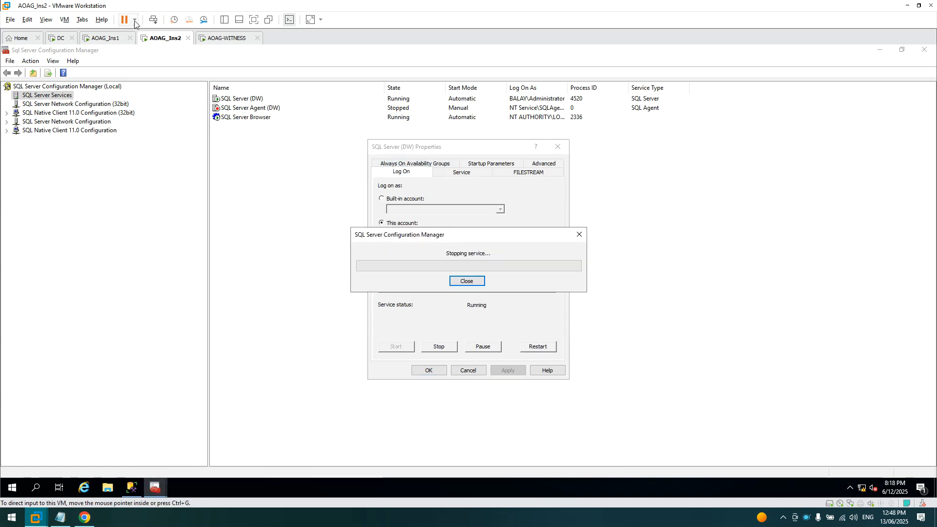
- Close the service properties and SQL Server Configuration Manager on both AOAG_Ins1 and AOAG_Ins2
{"action": "left_click", "coordinate": [122, 37]}
{"action": "left_click", "coordinate": [437, 370]}
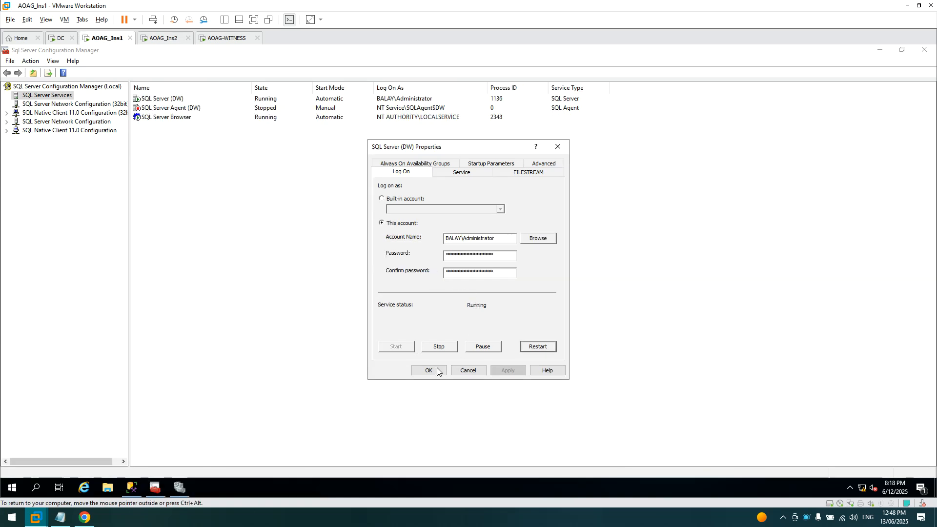
{"action": "left_click", "coordinate": [921, 54]}
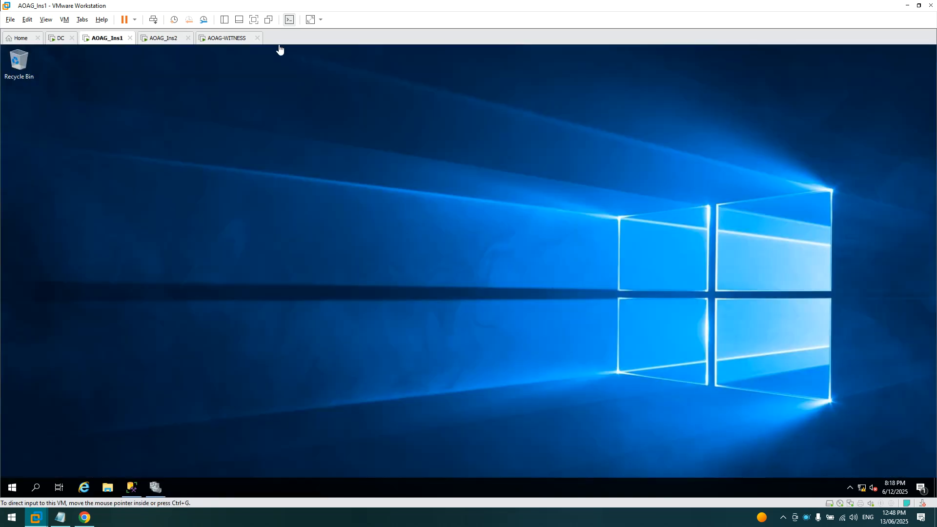
{"action": "left_click", "coordinate": [167, 40]}
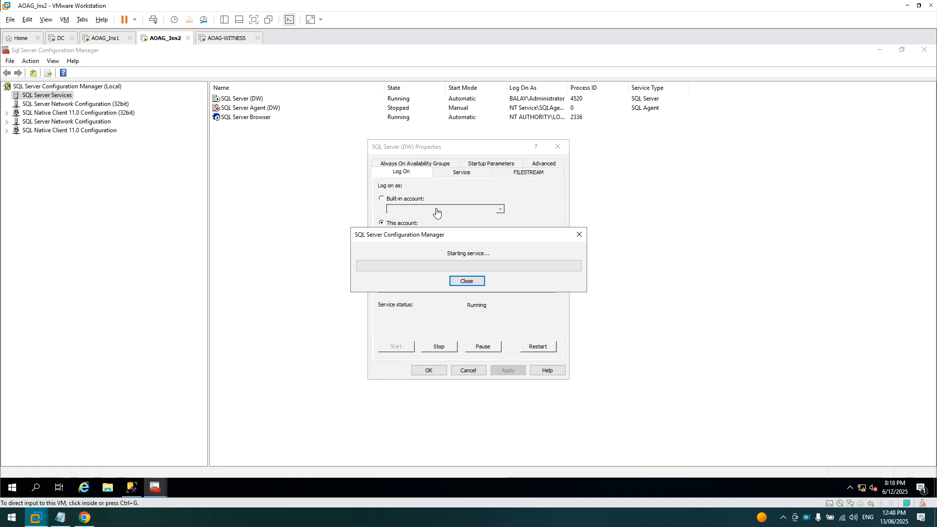
{"action": "left_click", "coordinate": [430, 370]}
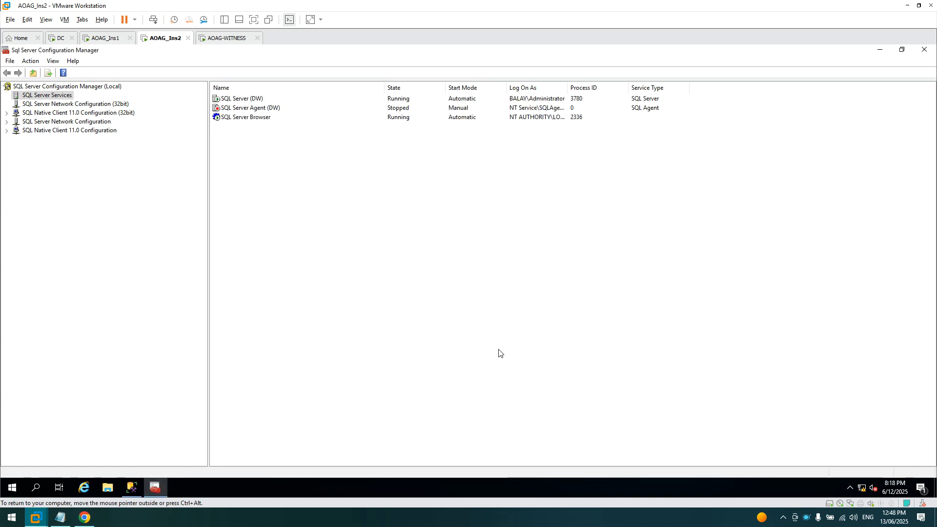
{"action": "left_click", "coordinate": [924, 49]}
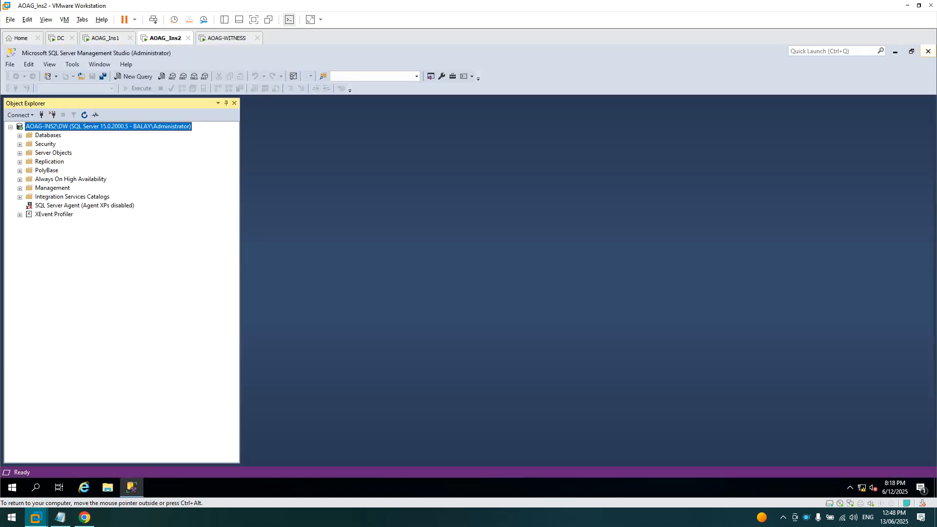
- Reconnect Management Studio on AOAG_Ins1 to the AOAG-INS1\DW Database Engine instance
{"action": "left_click", "coordinate": [101, 38]}
{"action": "left_click", "coordinate": [128, 488]}
{"action": "left_click", "coordinate": [52, 114]}
{"action": "left_click", "coordinate": [22, 115]}
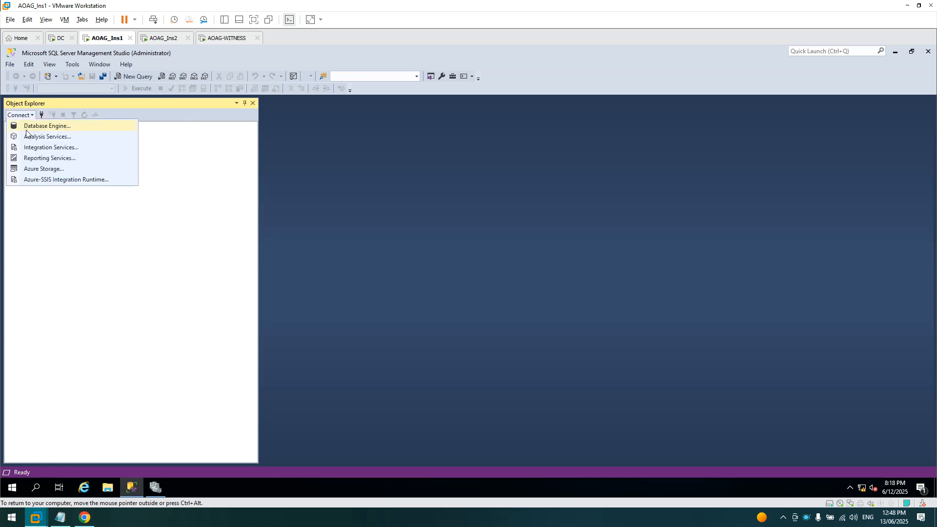
{"action": "left_click", "coordinate": [27, 129]}
{"action": "left_click", "coordinate": [433, 376]}
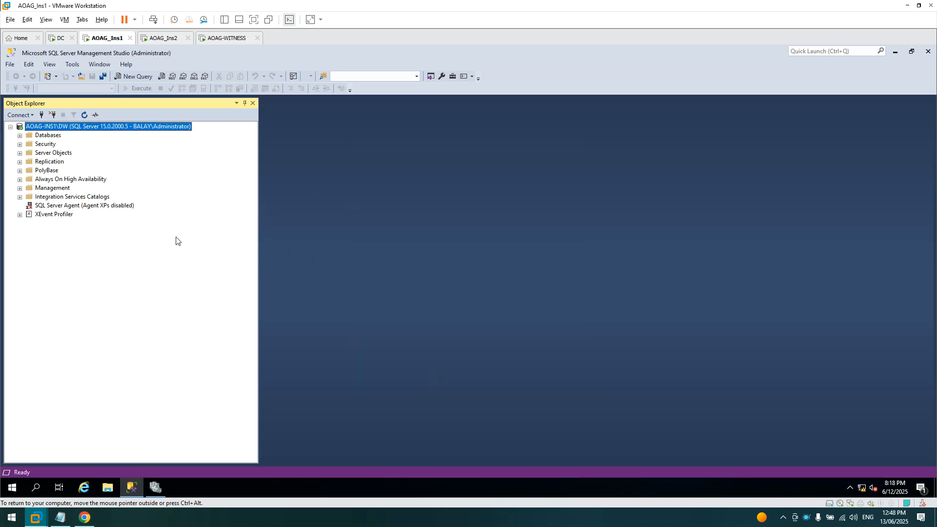
- Launch the New Availability Group Wizard from Always On High Availability and pass the introduction
{"action": "right_click", "coordinate": [49, 179]}
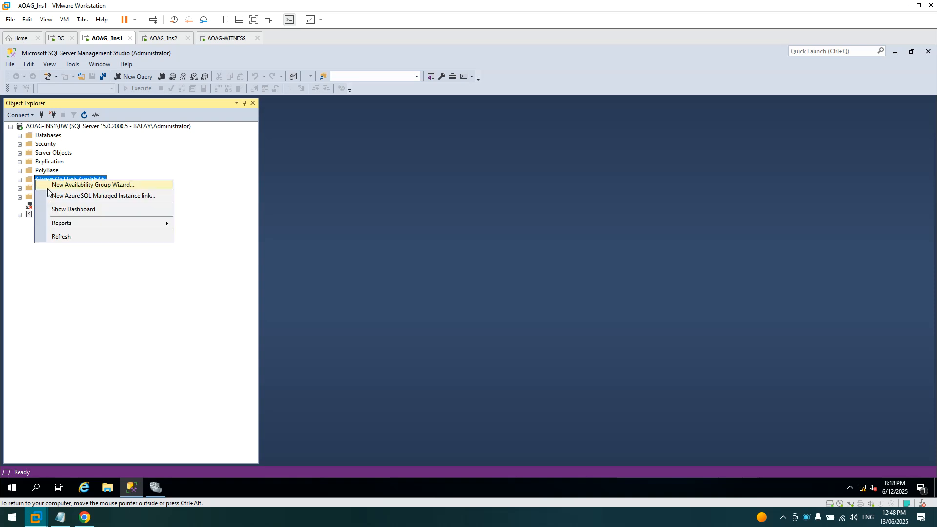
{"action": "left_click", "coordinate": [49, 185]}
{"action": "left_click", "coordinate": [591, 429]}
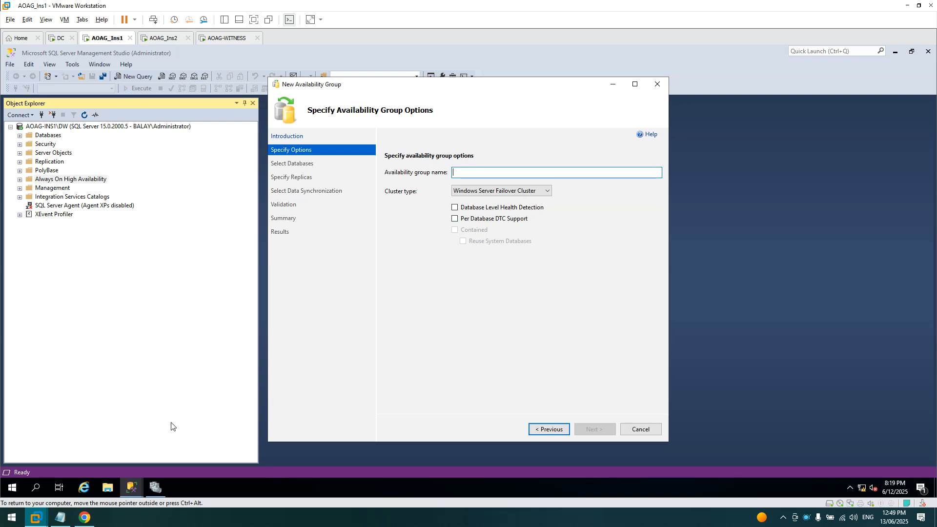
- Open SQL Server Configuration Manager from the Start menu and close it again
{"action": "left_click", "coordinate": [12, 487]}
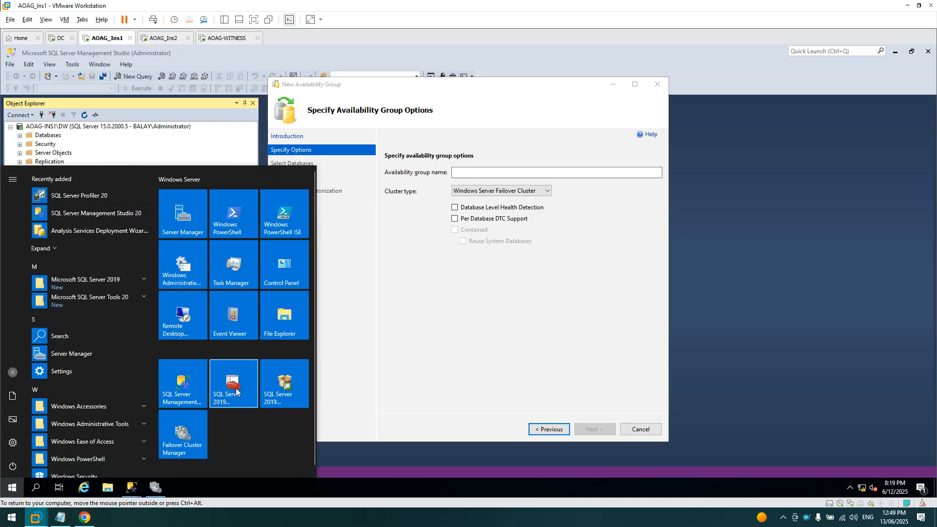
{"action": "left_click", "coordinate": [236, 393]}
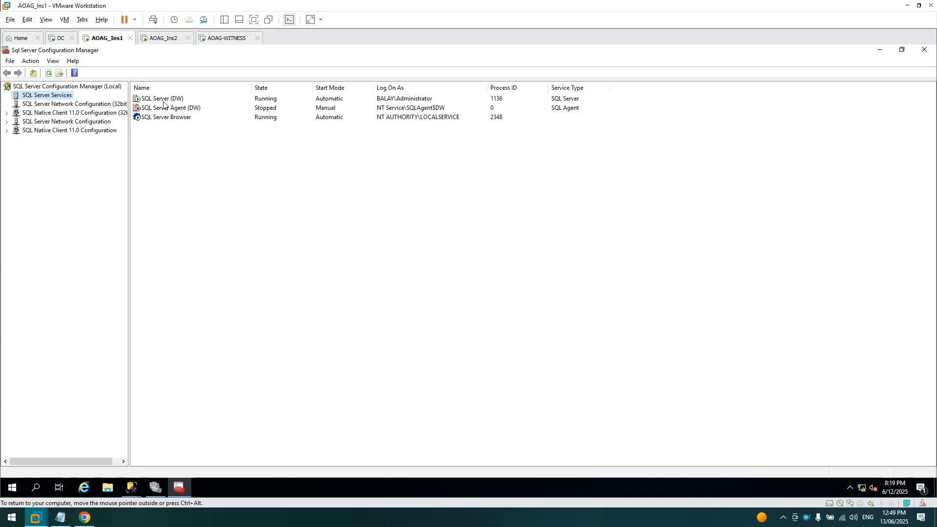
{"action": "left_click", "coordinate": [923, 49]}
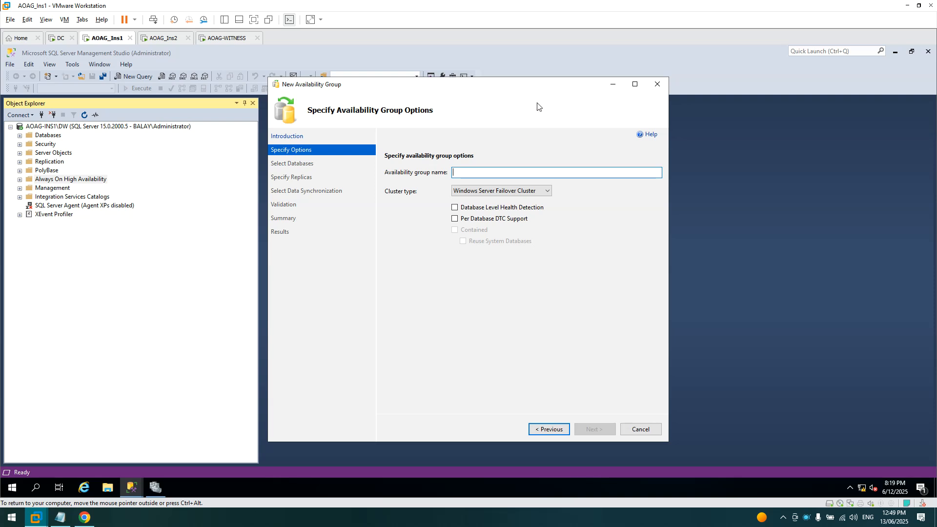
- Name the availability group DW-DATA and select TEST_DATABASE to include
{"action": "left_click_drag", "start_coordinate": [523, 86], "coordinate": [495, 74]}
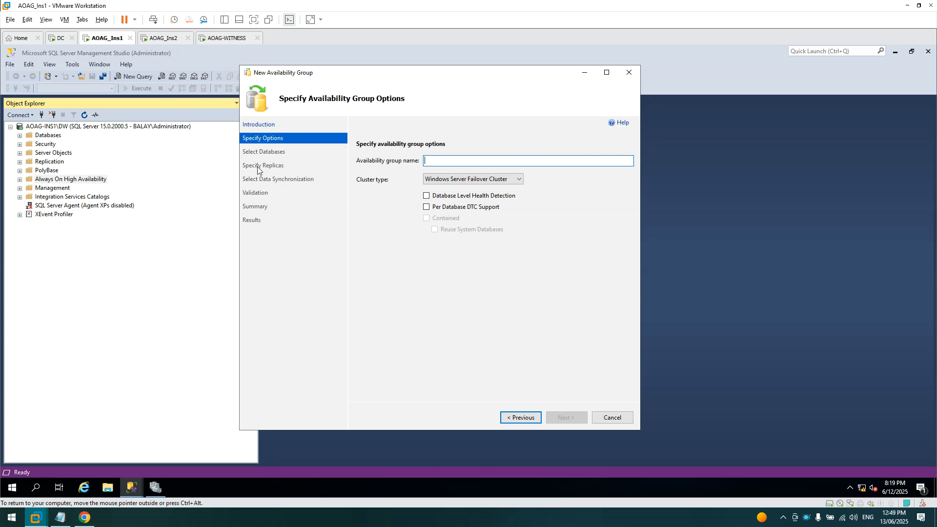
{"action": "type", "text": "DW"}
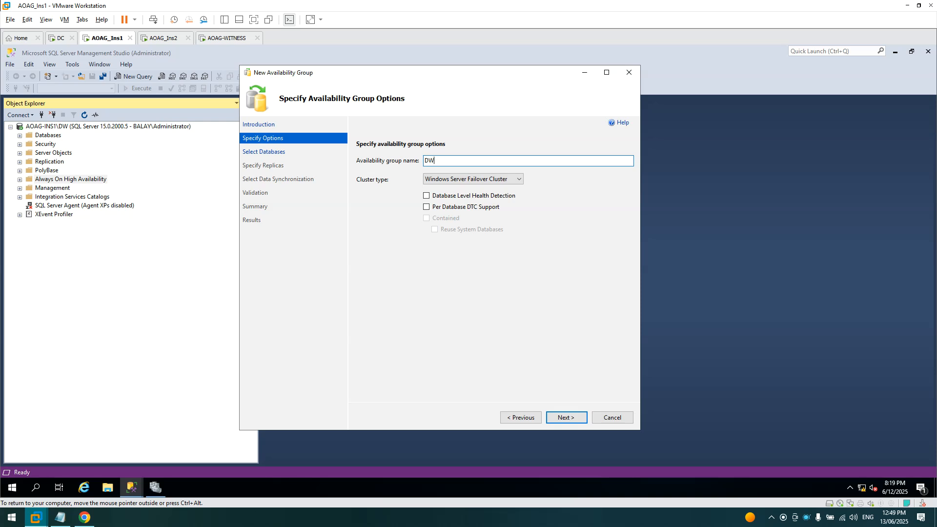
{"action": "key", "text": "BackSpace"}
{"action": "key", "text": "BackSpace"}
{"action": "left_click", "coordinate": [572, 418]}
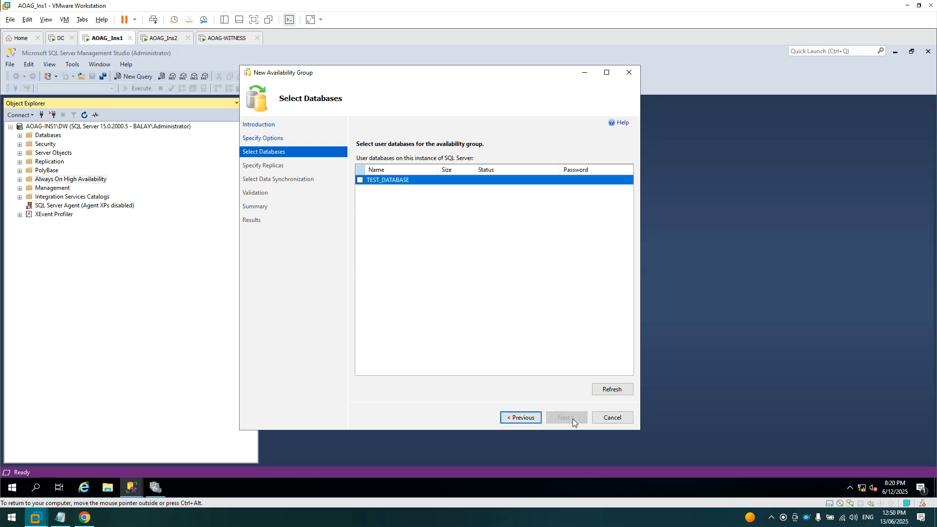
{"action": "left_click", "coordinate": [360, 180]}
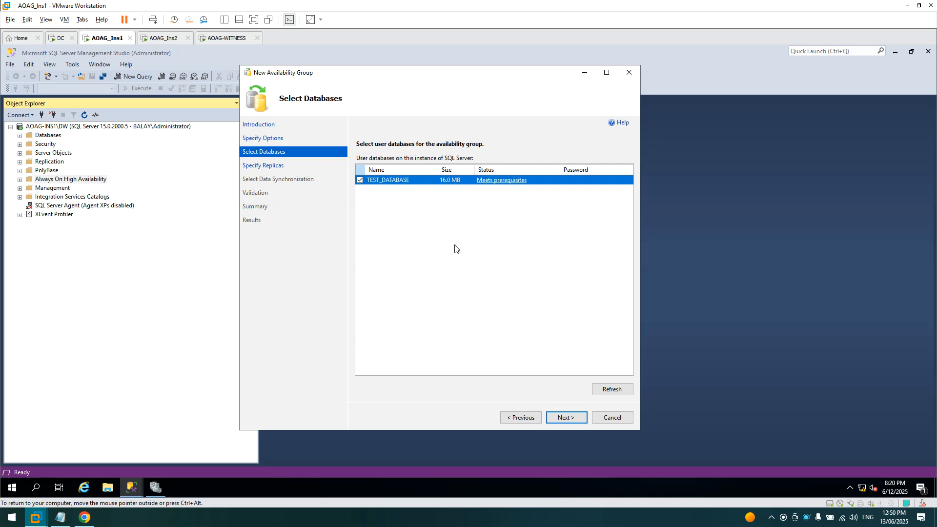
- Add AOAG-INS2\DW as a second replica server
{"action": "left_click", "coordinate": [566, 418]}
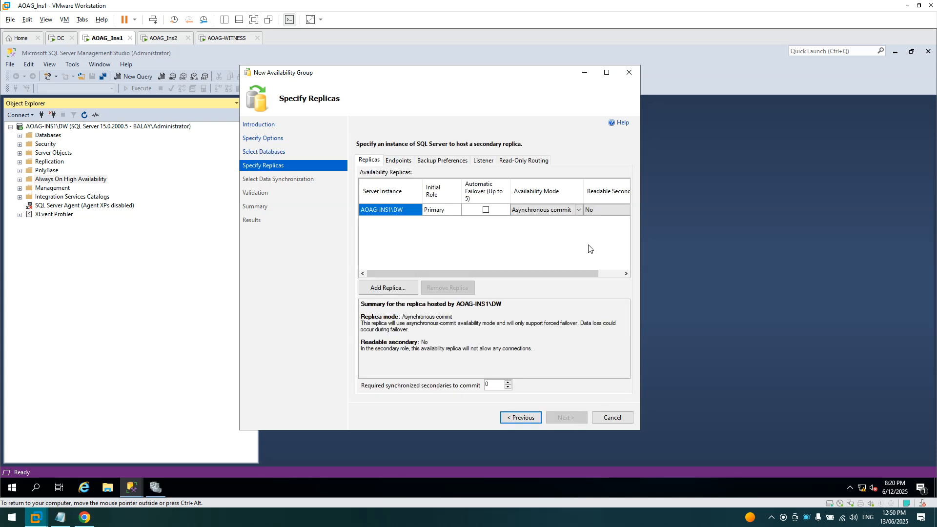
{"action": "left_click", "coordinate": [610, 72]}
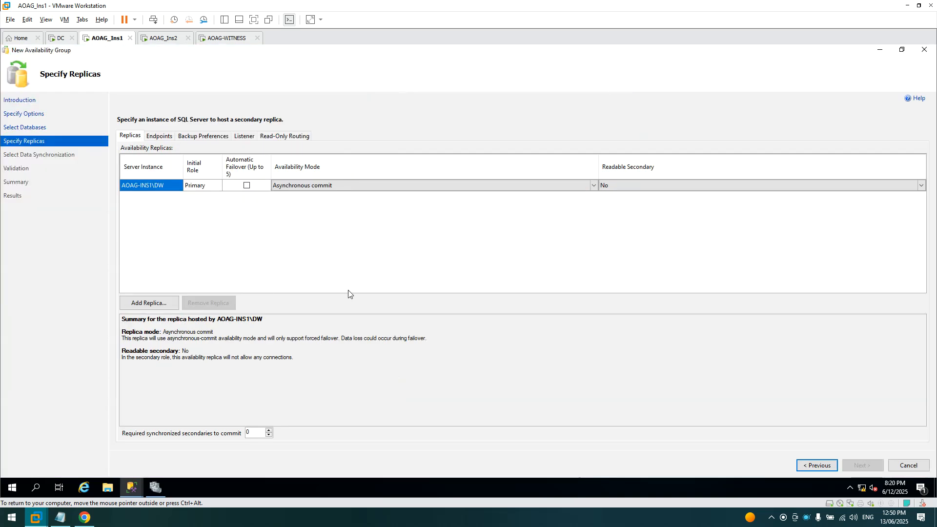
{"action": "left_click", "coordinate": [164, 303]}
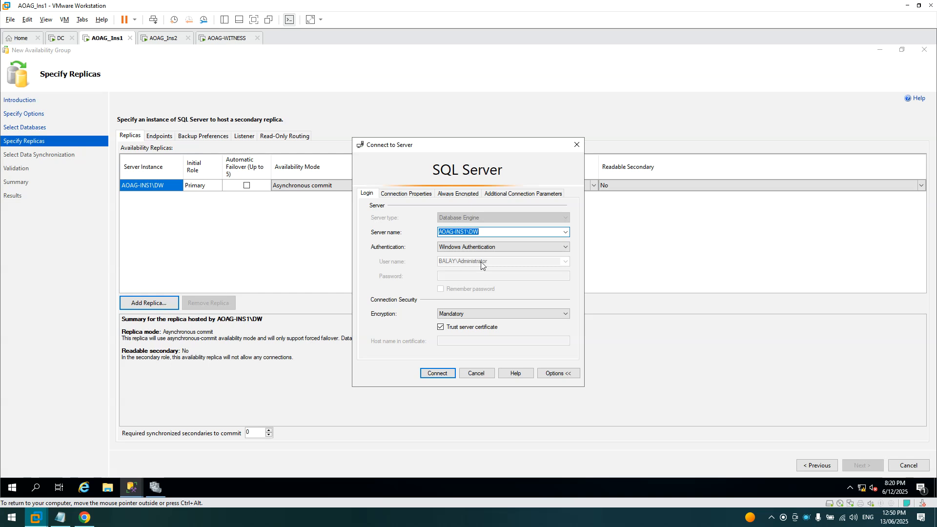
{"action": "left_click", "coordinate": [491, 232]}
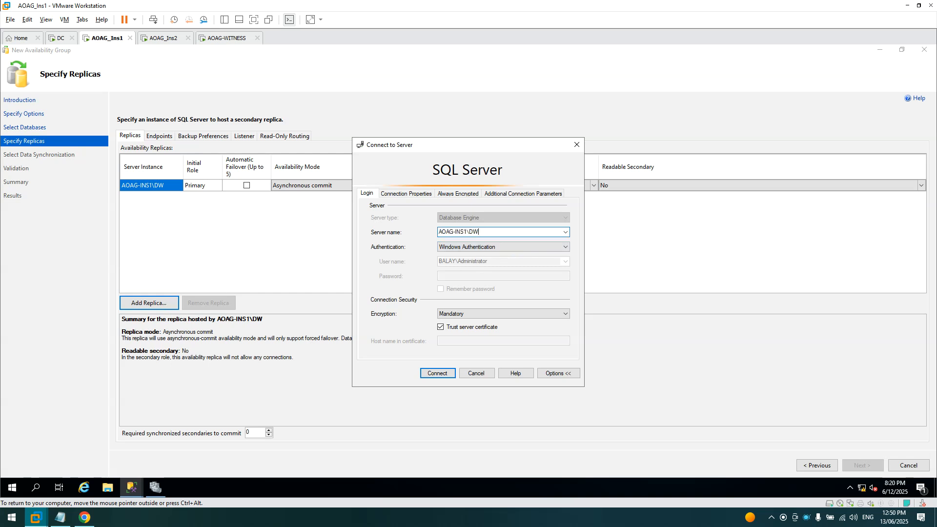
{"action": "left_click", "coordinate": [566, 233]}
{"action": "left_click", "coordinate": [482, 248]}
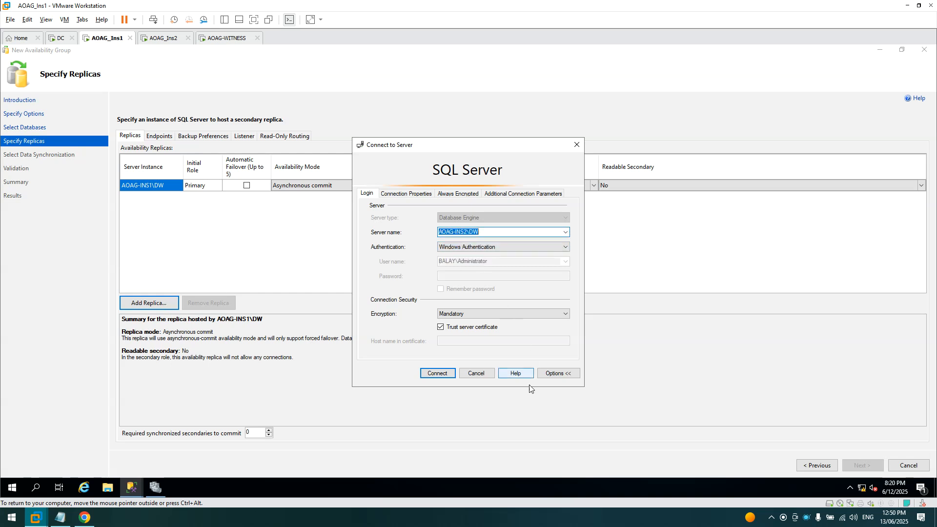
{"action": "left_click", "coordinate": [434, 373]}
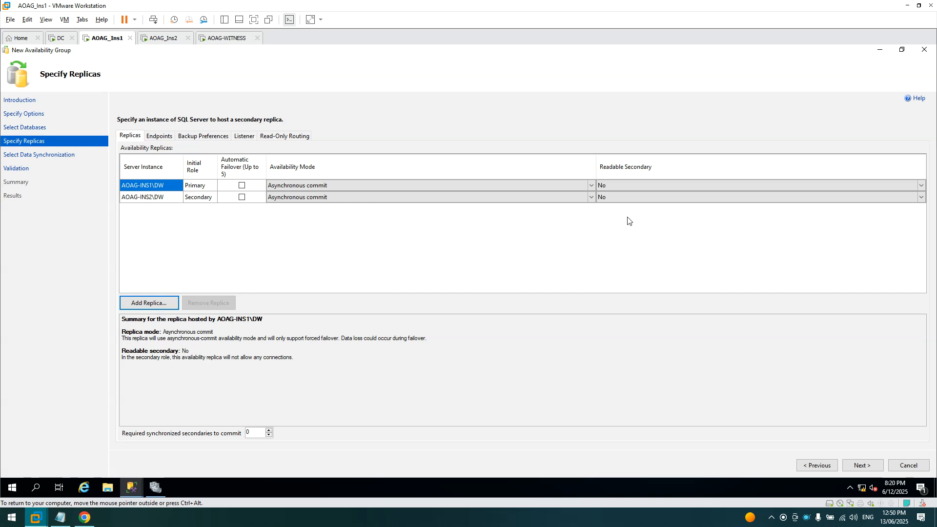
- Enable automatic failover and set Readable Secondary to Read-intent only for both replicas
{"action": "left_click", "coordinate": [241, 186]}
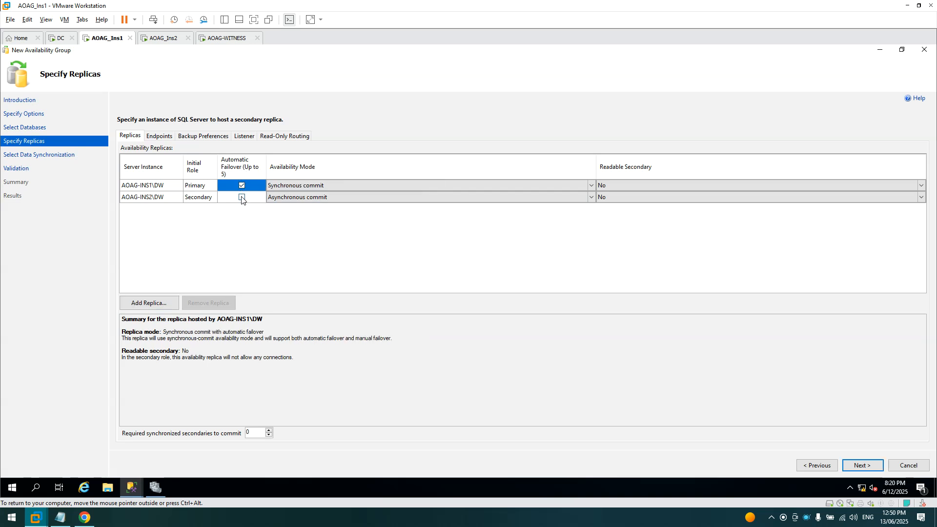
{"action": "left_click", "coordinate": [241, 198]}
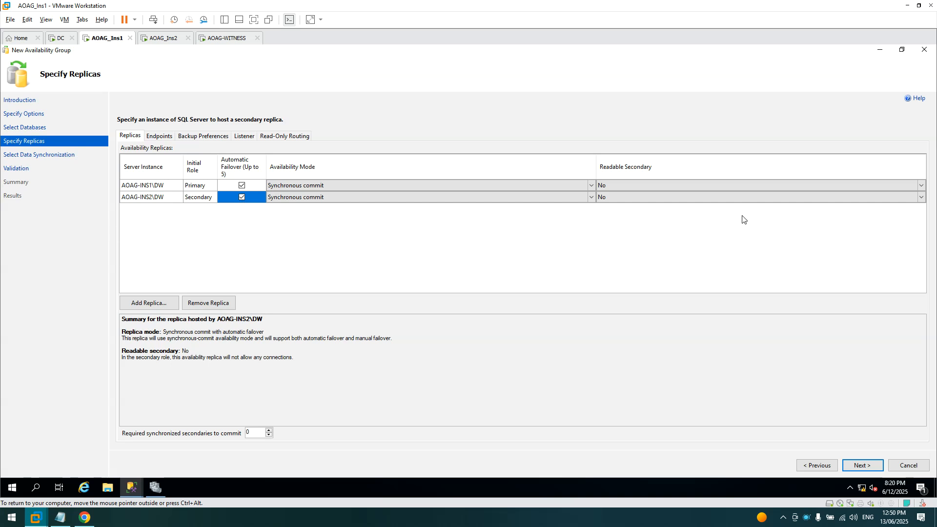
{"action": "left_click", "coordinate": [640, 186]}
{"action": "left_click", "coordinate": [640, 186]}
{"action": "left_click", "coordinate": [633, 210]}
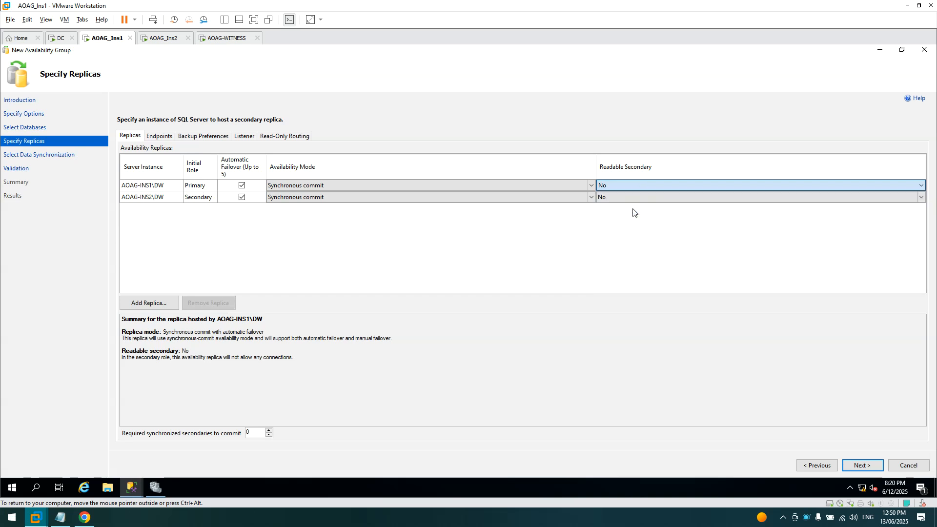
{"action": "left_click", "coordinate": [642, 198]}
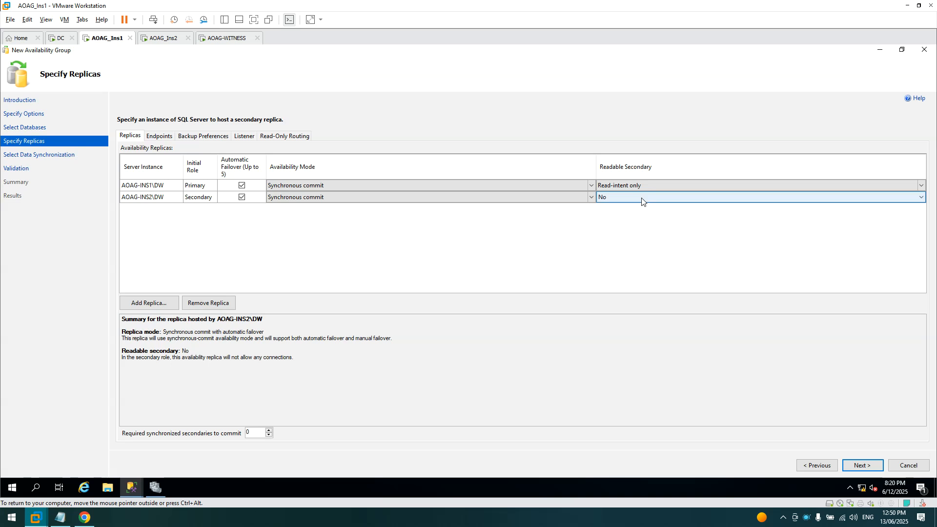
{"action": "left_click", "coordinate": [641, 199]}
{"action": "left_click", "coordinate": [637, 222]}
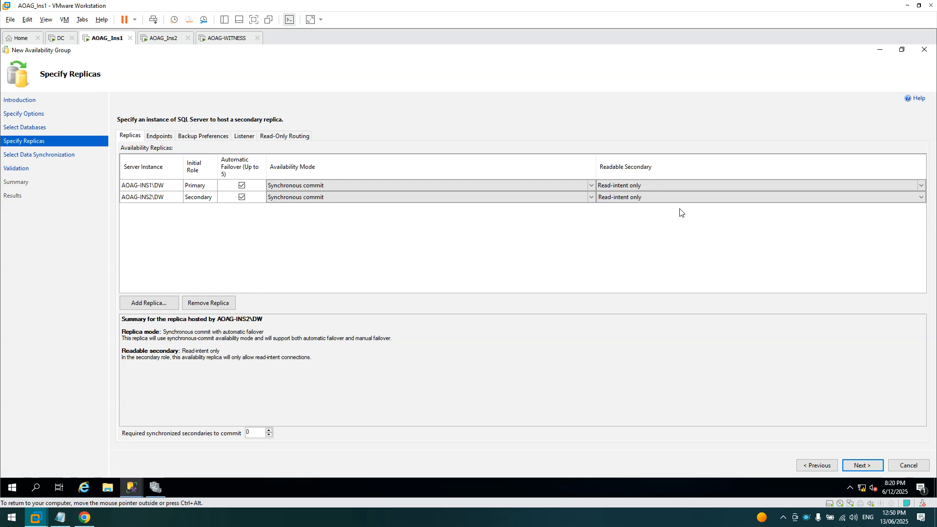
- Review the Endpoints and Backup Preferences tabs, then go to the Listener tab
{"action": "left_click", "coordinate": [163, 137]}
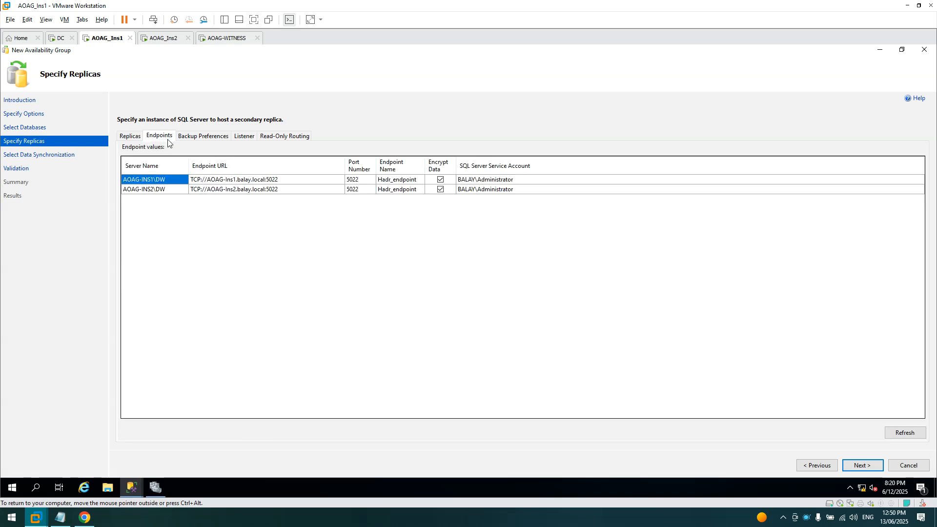
{"action": "left_click", "coordinate": [196, 139]}
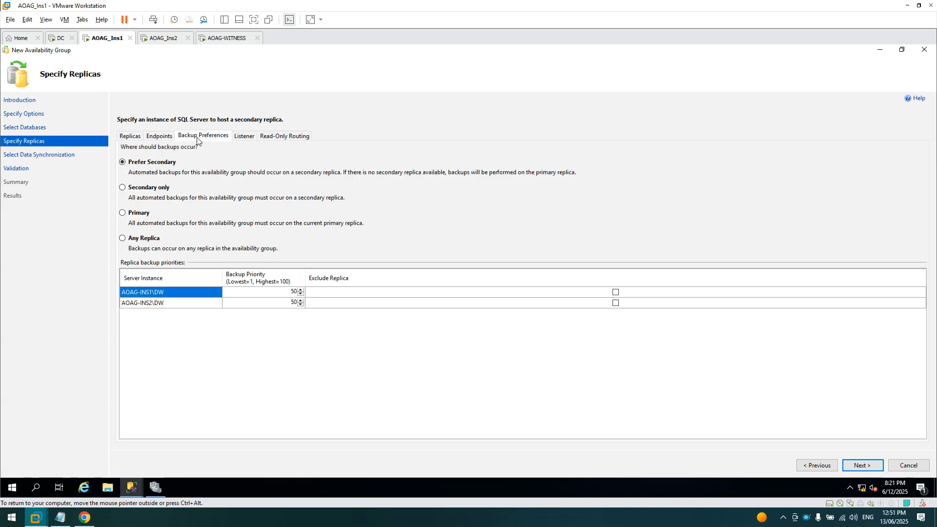
{"action": "left_click", "coordinate": [244, 139]}
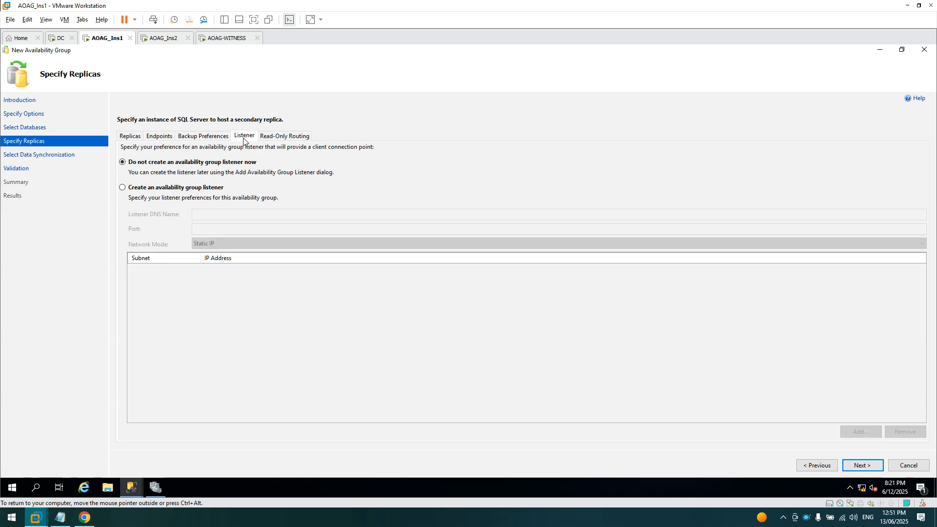
- Create an availability group listener with DNS name DW on port 1433
{"action": "left_click", "coordinate": [137, 191]}
{"action": "left_click", "coordinate": [306, 214]}
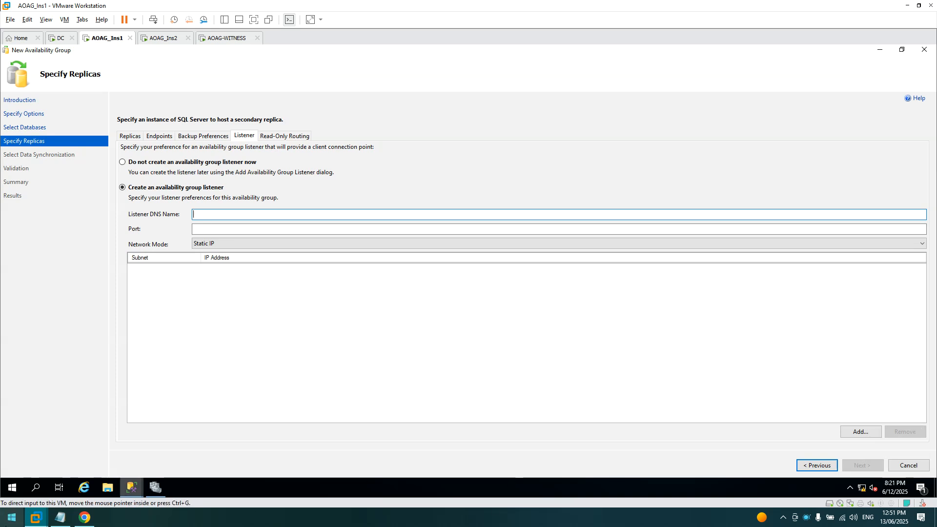
{"action": "left_click", "coordinate": [58, 519]}
{"action": "left_click", "coordinate": [220, 176]}
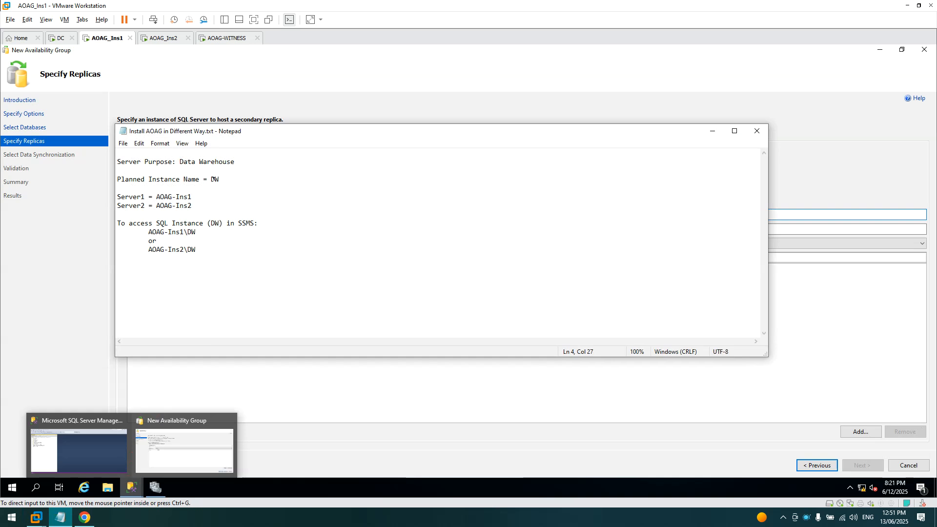
{"action": "left_click", "coordinate": [712, 131]}
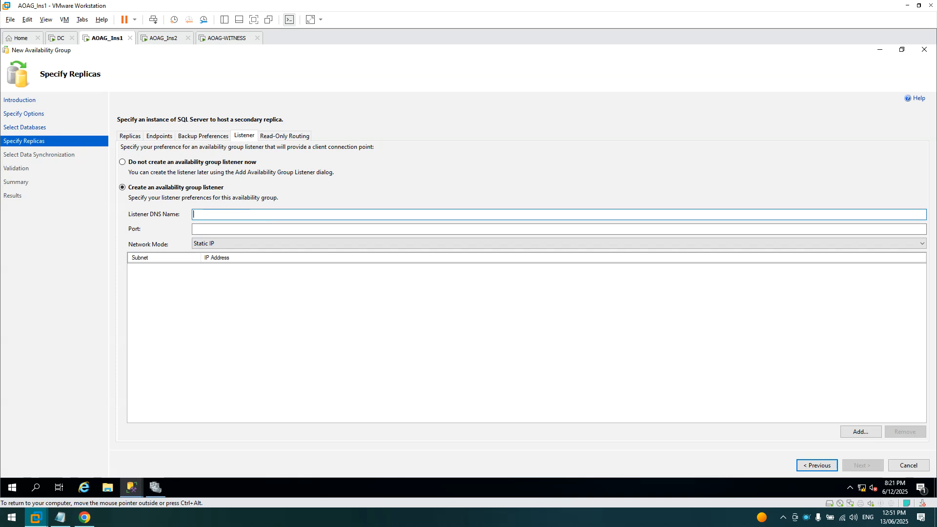
{"action": "type", "text": "DW"}
{"action": "key", "text": "Tab"}
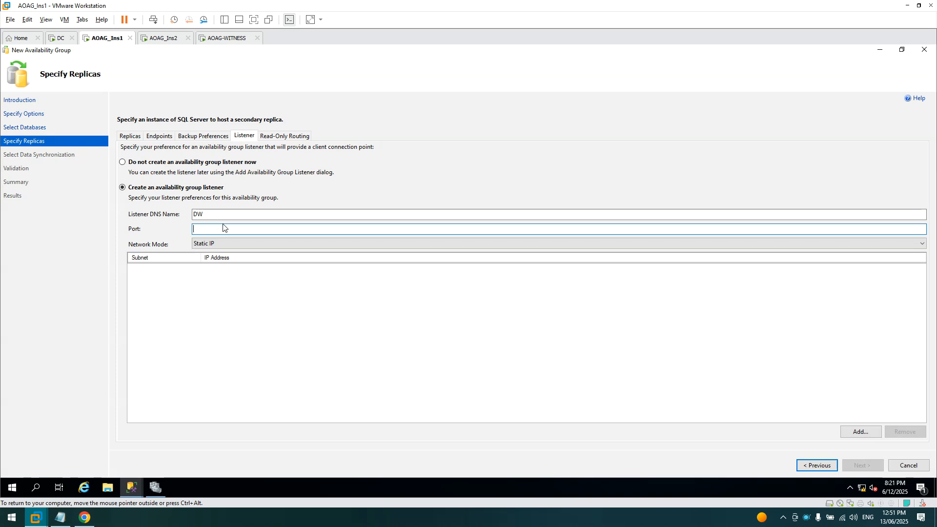
{"action": "type", "text": "1433"}
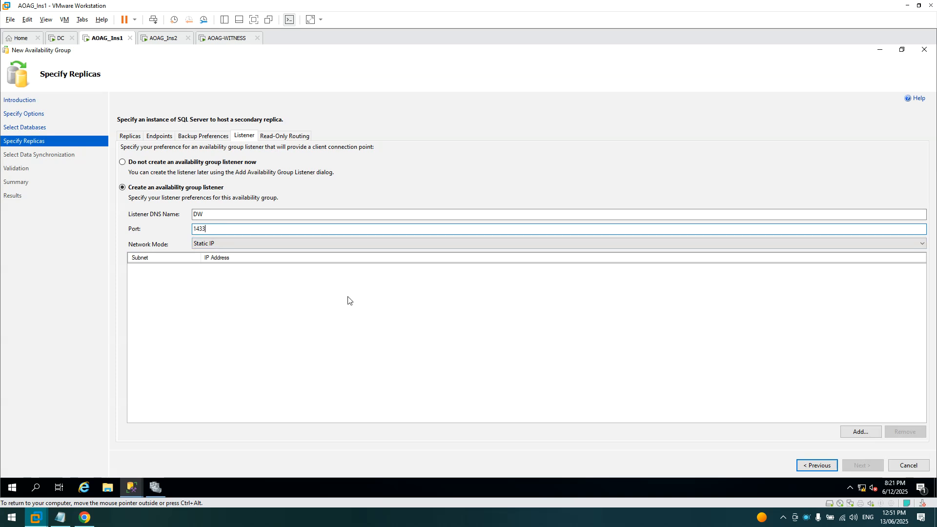
- Open the listener's Add IP Address dialog and refresh the balay.local DNS zone on the domain controller
{"action": "left_click", "coordinate": [869, 435]}
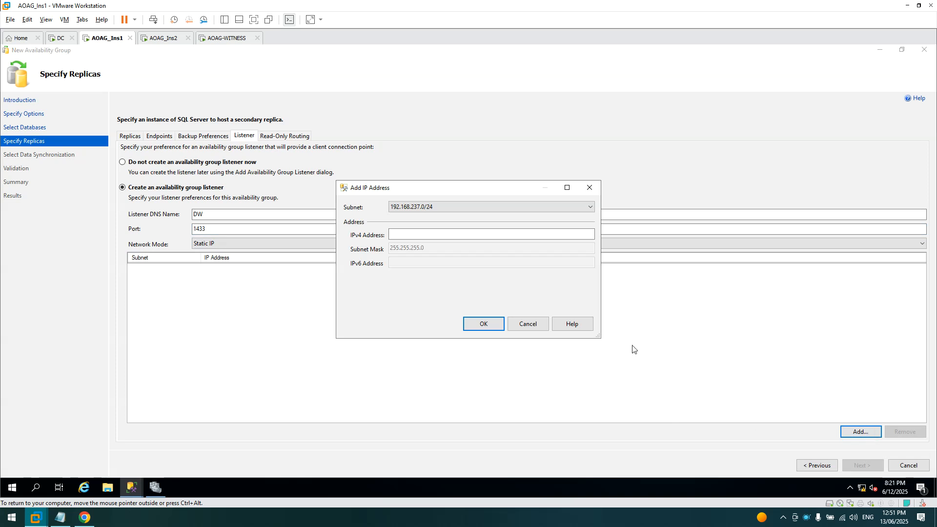
{"action": "left_click_drag", "start_coordinate": [501, 192], "coordinate": [538, 218]}
{"action": "left_click", "coordinate": [514, 261]}
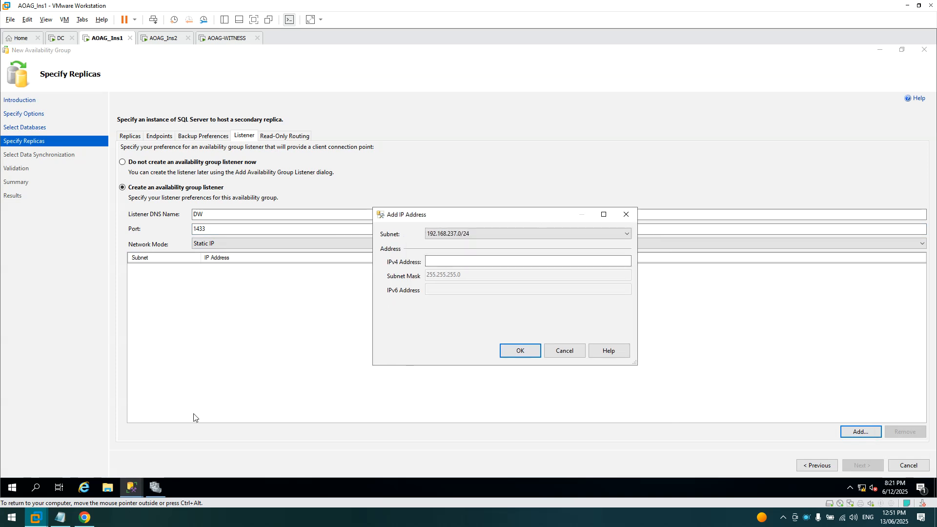
{"action": "left_click", "coordinate": [63, 40]}
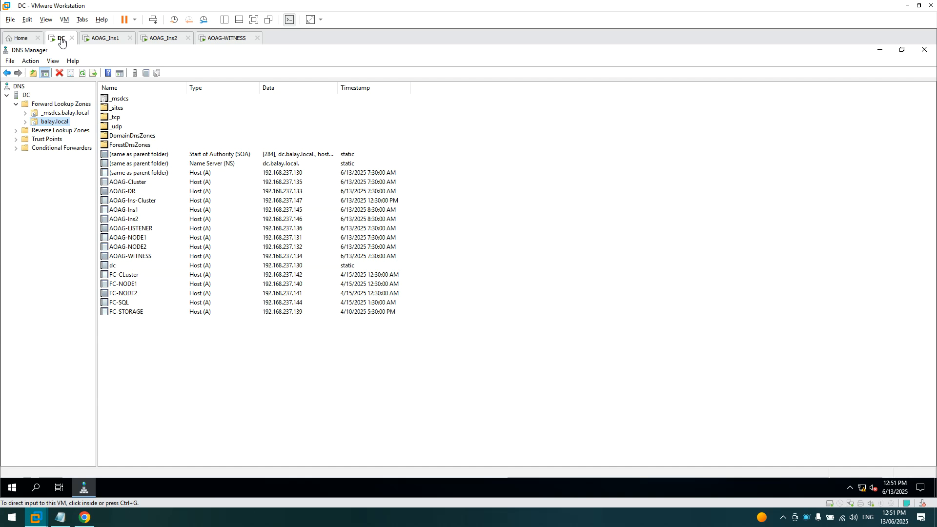
{"action": "right_click", "coordinate": [47, 123]}
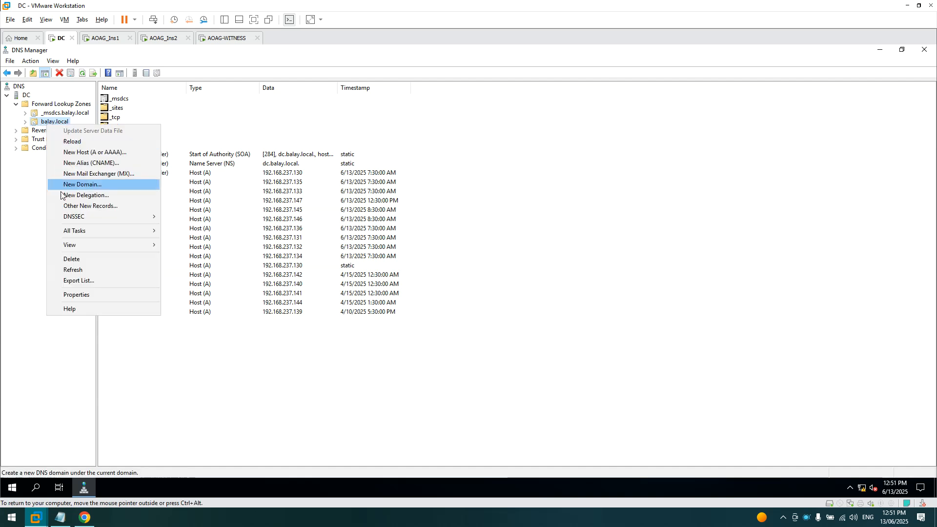
{"action": "left_click", "coordinate": [74, 270]}
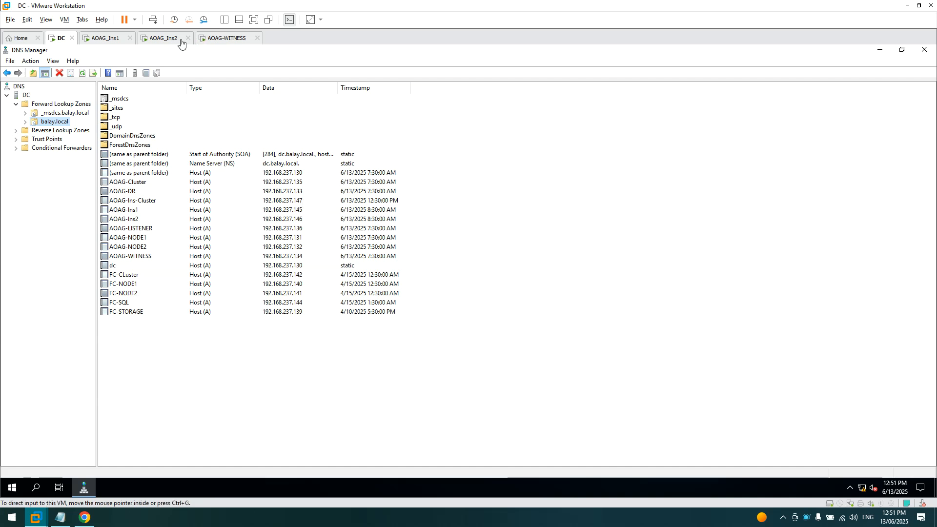
- Enter static IPv4 address 192.168.237.148 for the DW listener and confirm it
{"action": "left_click", "coordinate": [113, 38]}
{"action": "left_click", "coordinate": [447, 265]}
{"action": "type", "text": "192.168.237.148"}
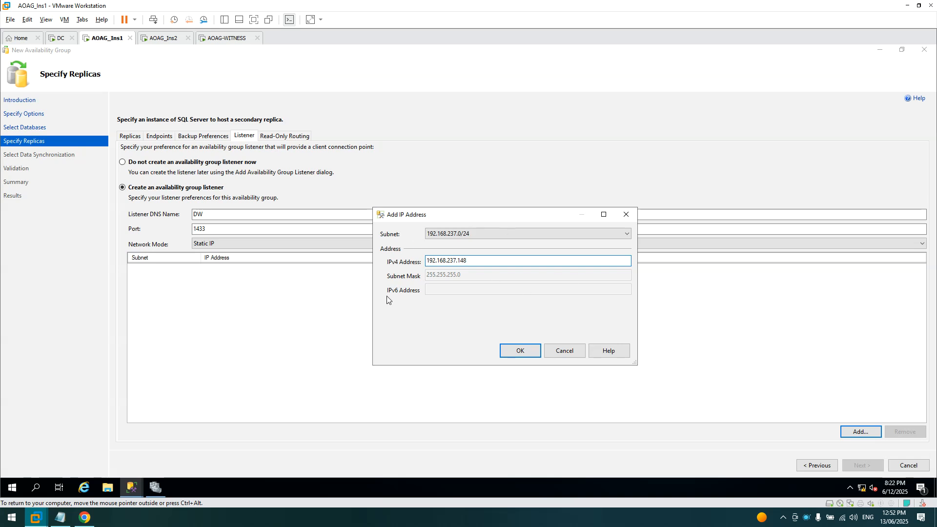
{"action": "left_click", "coordinate": [530, 351]}
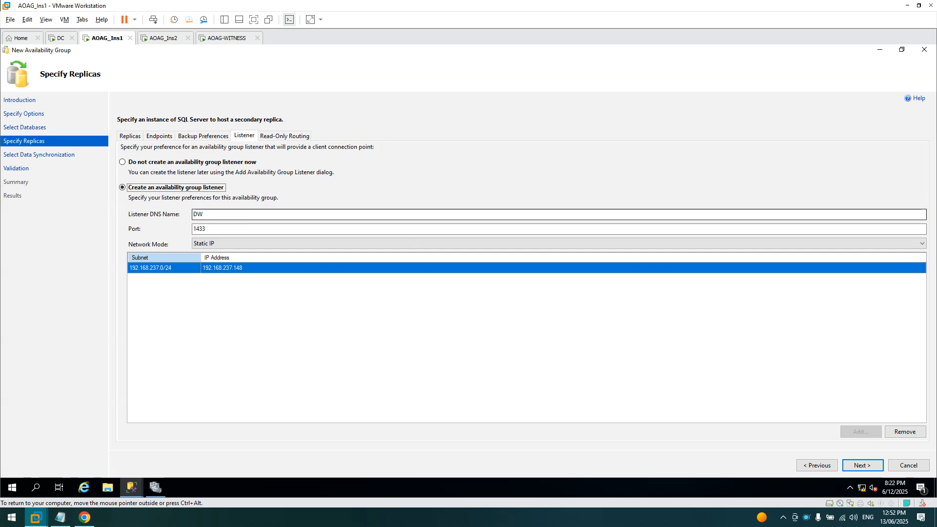
{"action": "double_click", "coordinate": [198, 214]}
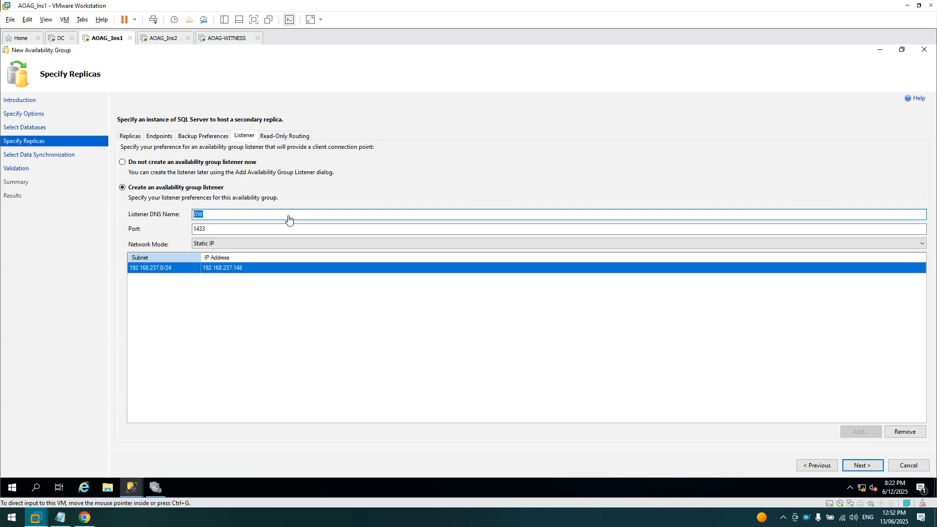
{"action": "left_click", "coordinate": [232, 217]}
{"action": "left_click", "coordinate": [231, 216]}
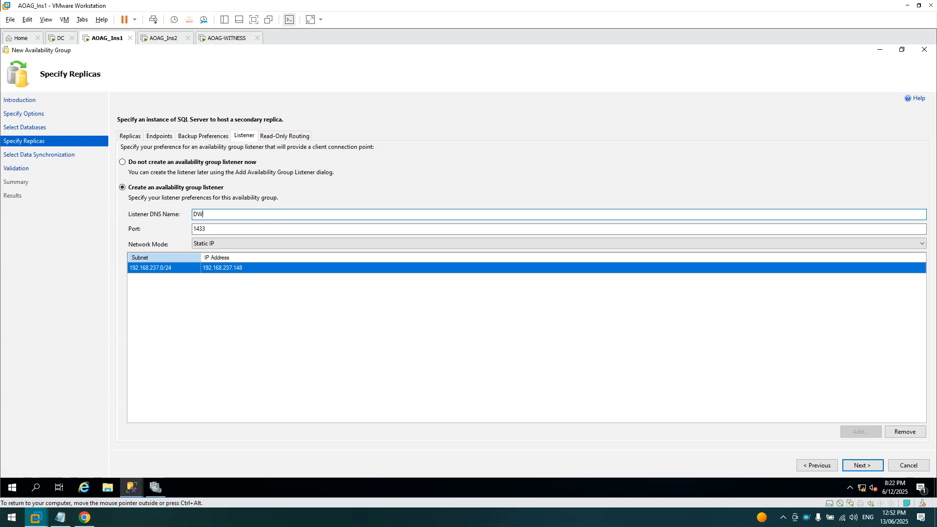
{"action": "left_click_drag", "start_coordinate": [232, 216], "coordinate": [148, 207]}
{"action": "left_click", "coordinate": [220, 215]}
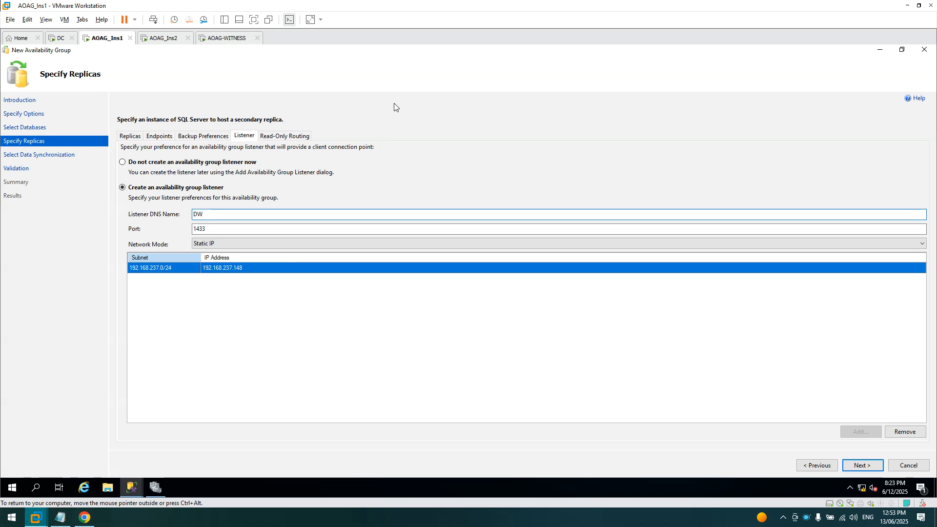
- Set AOAG-INS1\DW's read-only routing URL to its port 5022 endpoint URL
{"action": "left_click", "coordinate": [296, 137]}
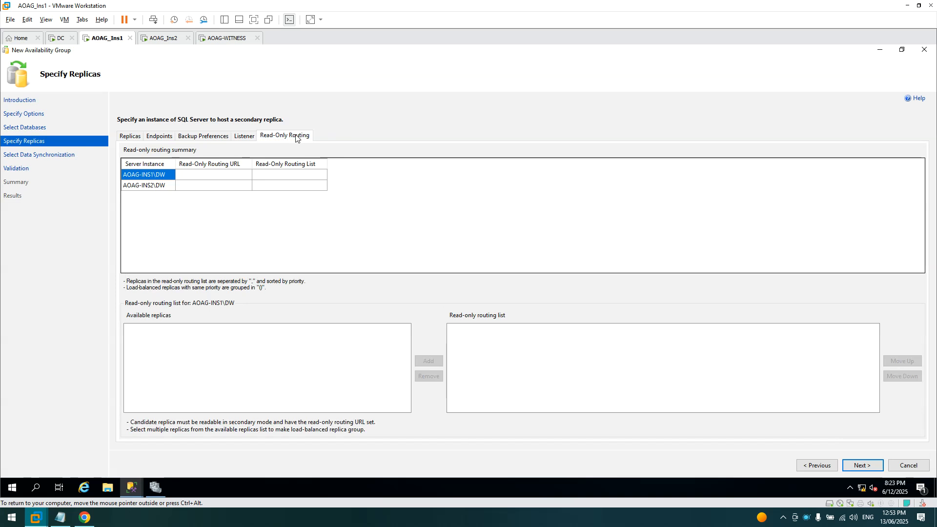
{"action": "left_click", "coordinate": [243, 174]}
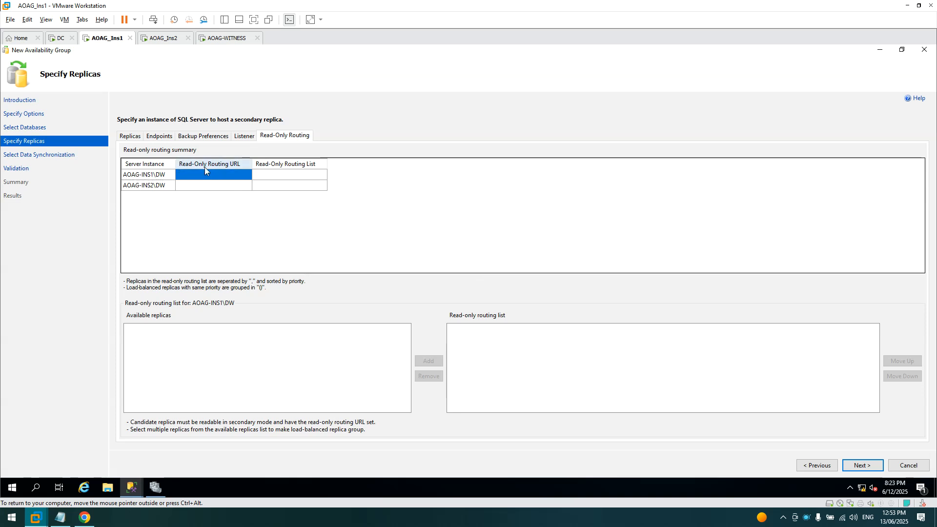
{"action": "left_click", "coordinate": [155, 138]}
{"action": "left_click", "coordinate": [303, 181]}
{"action": "left_click", "coordinate": [303, 180]}
{"action": "left_click", "coordinate": [303, 181]}
{"action": "key", "text": "ctrl+a"}
{"action": "key", "text": "ctrl+c"}
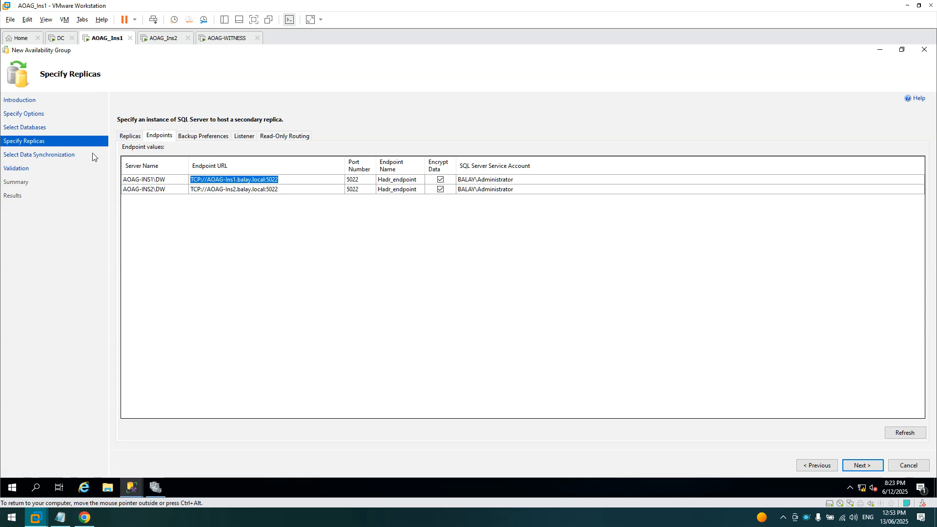
{"action": "left_click", "coordinate": [278, 136]}
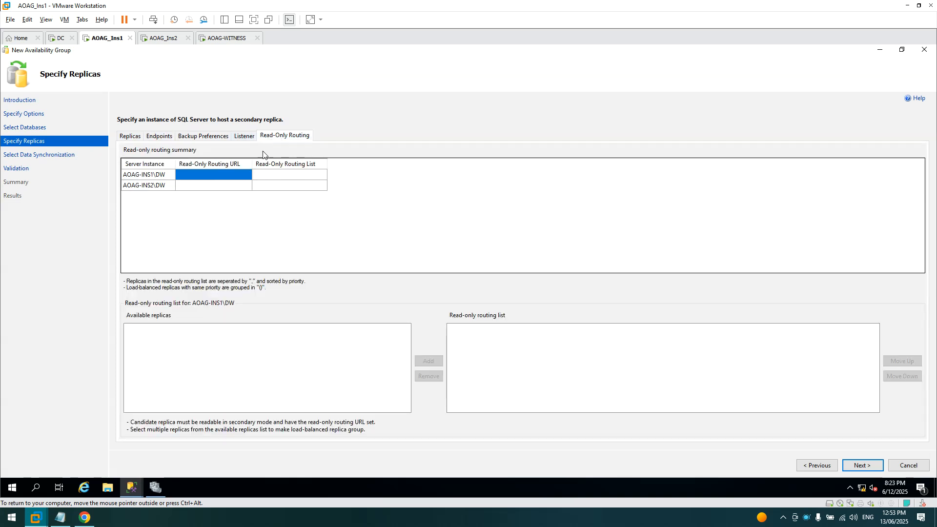
{"action": "left_click", "coordinate": [187, 176]}
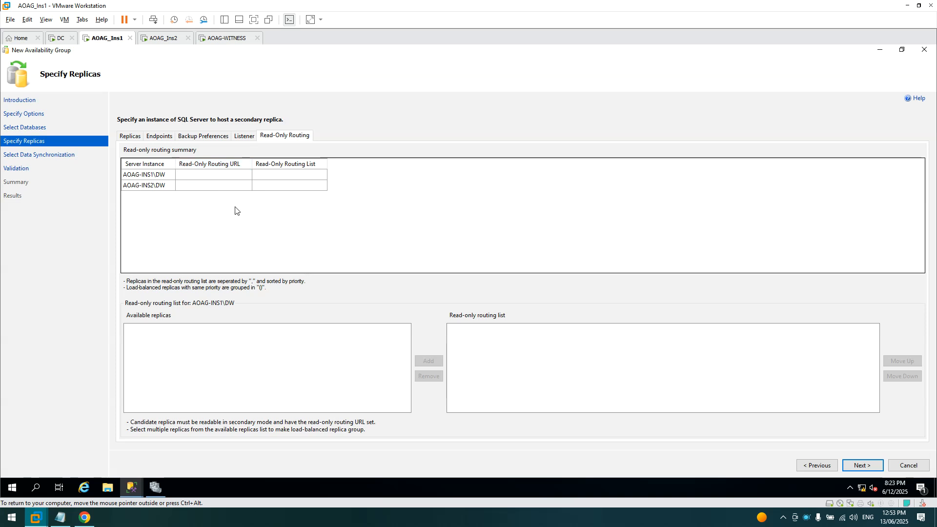
{"action": "key", "text": "ctrl+v"}
{"action": "left_click", "coordinate": [216, 188]}
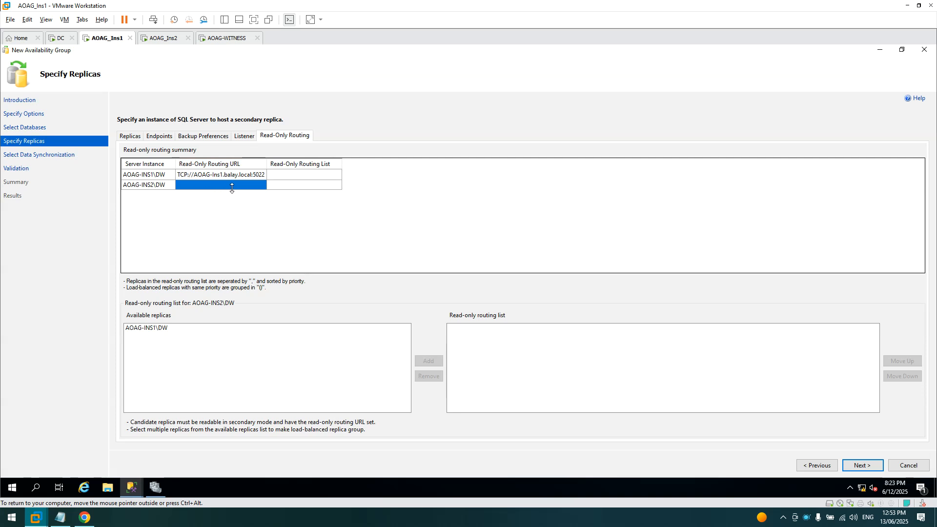
- Set AOAG-INS2\DW's read-only routing URL to its port 5022 endpoint URL
{"action": "left_click", "coordinate": [194, 140]}
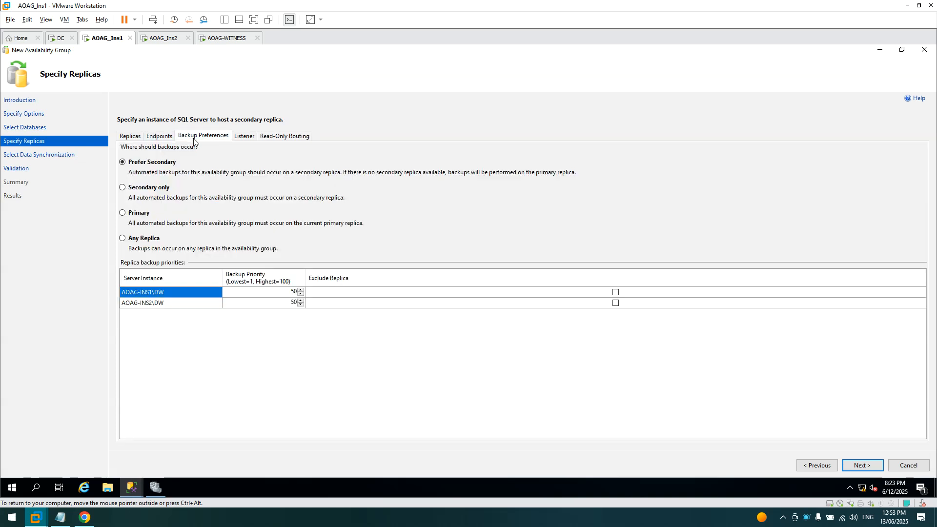
{"action": "left_click", "coordinate": [161, 138]}
{"action": "left_click", "coordinate": [263, 191]}
{"action": "left_click_drag", "start_coordinate": [295, 191], "coordinate": [169, 191]}
{"action": "key", "text": "ctrl+c"}
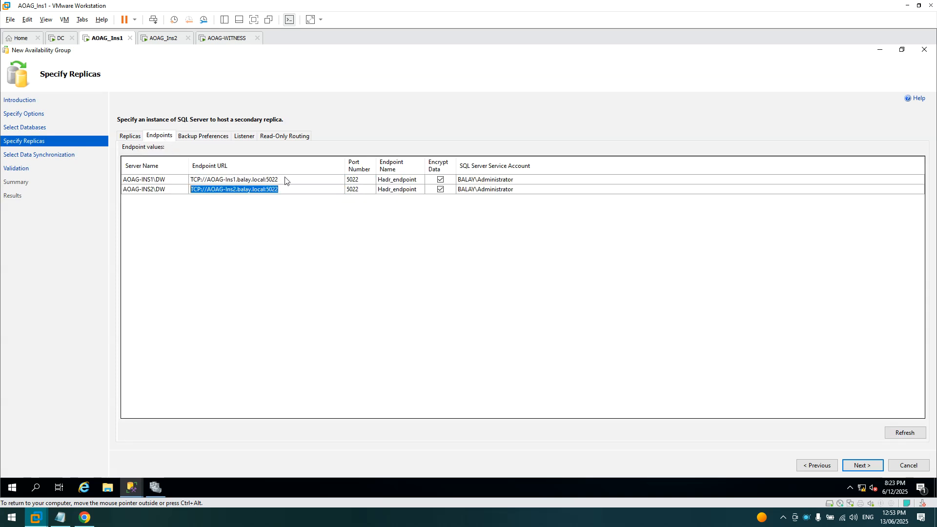
{"action": "left_click", "coordinate": [269, 136]}
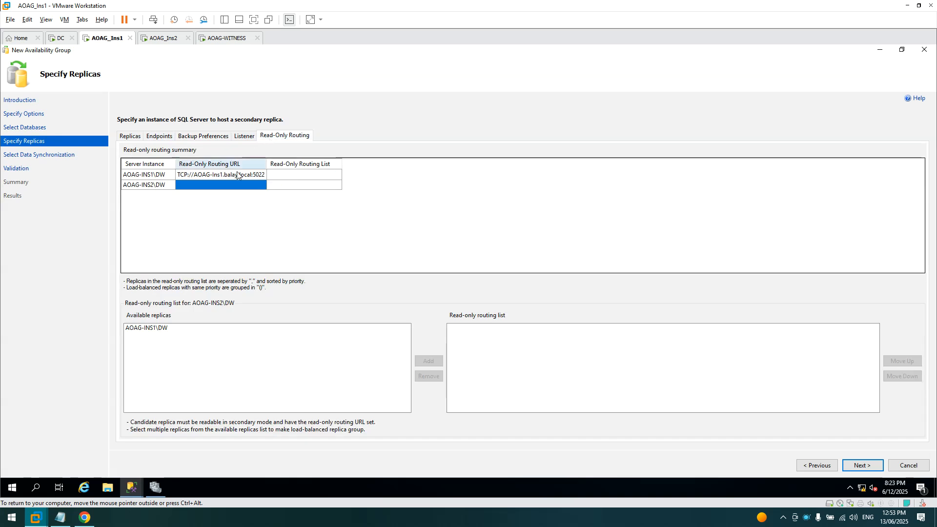
{"action": "left_click", "coordinate": [221, 185]}
{"action": "key", "text": "ctrl+v"}
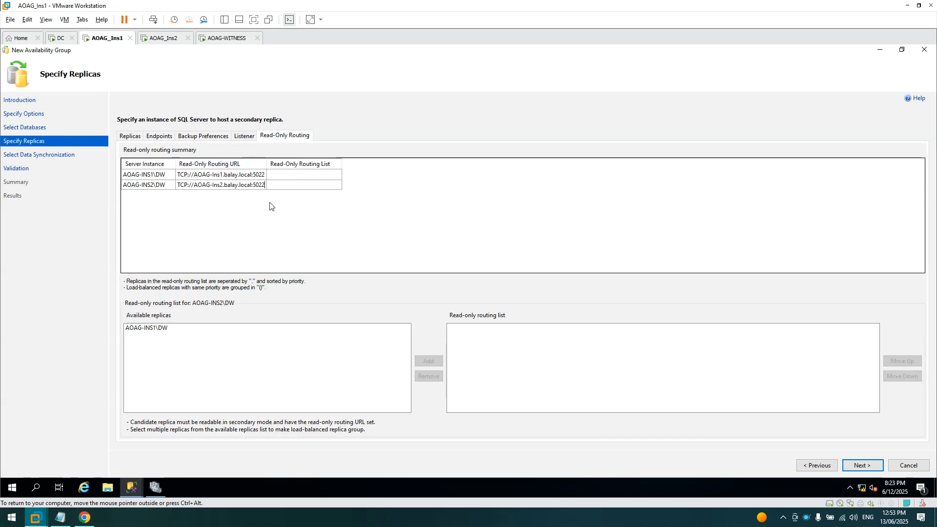
- Give AOAG-INS2\DW the routing list AOAG-INS1\DW then AOAG-INS2\DW, and recheck the replicas
{"action": "left_click", "coordinate": [294, 175]}
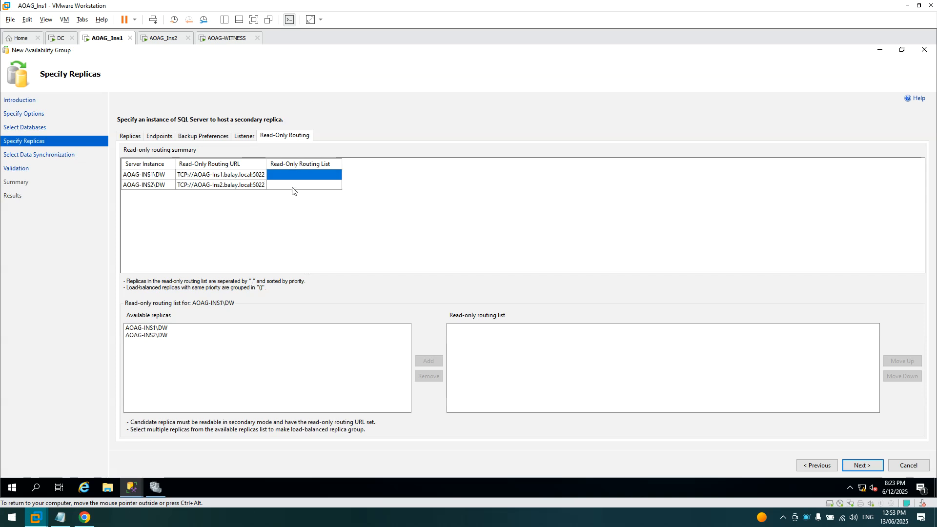
{"action": "left_click", "coordinate": [293, 187]}
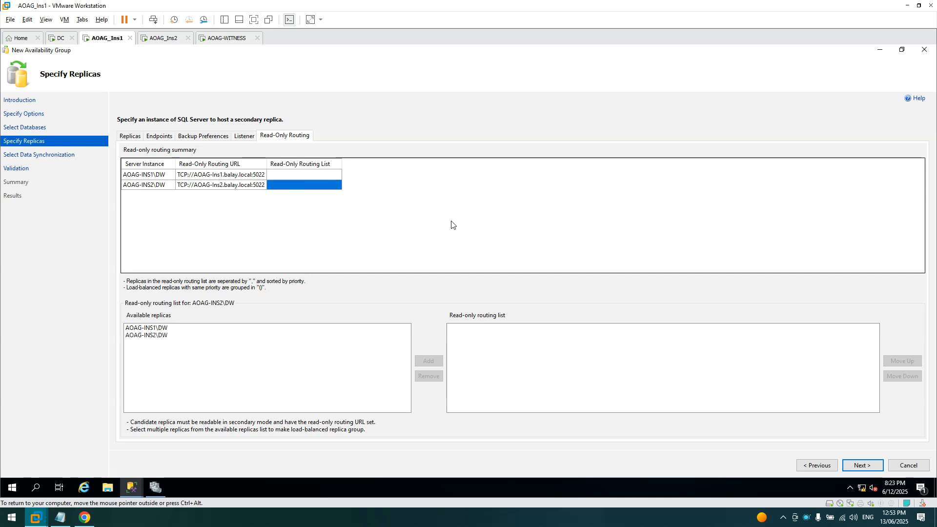
{"action": "left_click", "coordinate": [169, 336]}
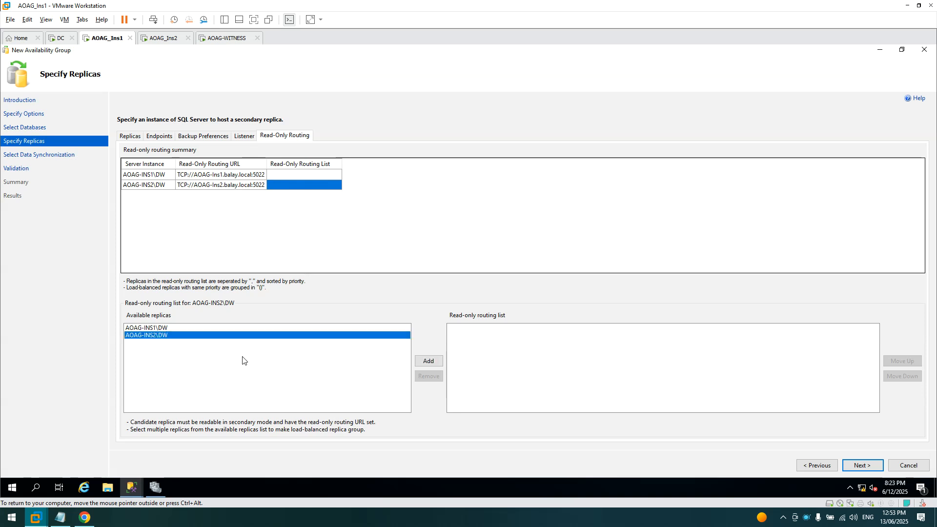
{"action": "left_click", "coordinate": [173, 328]}
{"action": "left_click", "coordinate": [429, 361]}
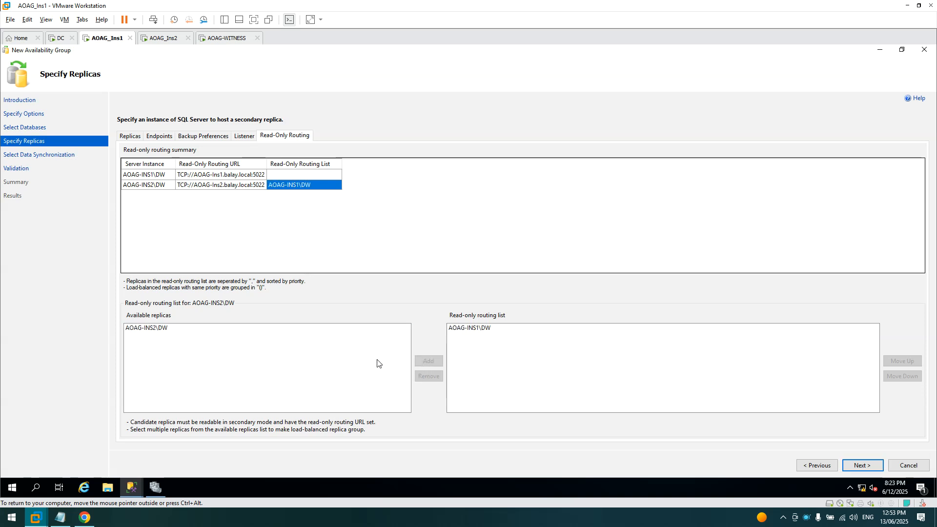
{"action": "left_click", "coordinate": [168, 330]}
{"action": "left_click", "coordinate": [428, 361]}
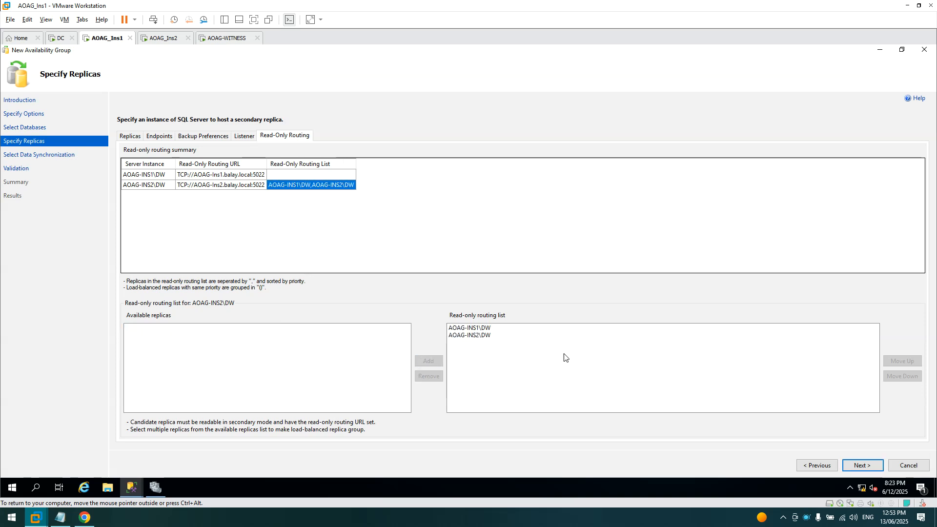
{"action": "left_click", "coordinate": [131, 137]}
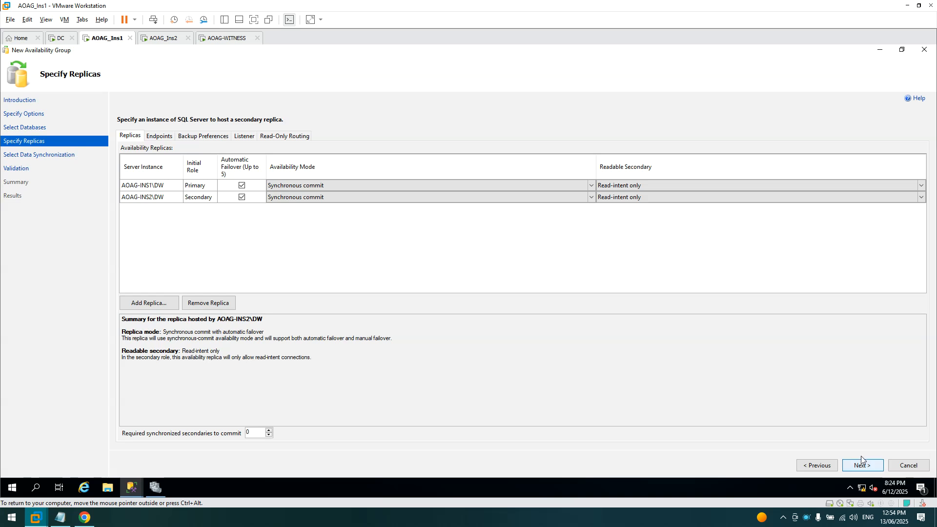
- Proceed through Data Synchronization, Validation and Summary, finish creating DW-DATA with listener DW, and close the wizard
{"action": "left_click", "coordinate": [872, 466]}
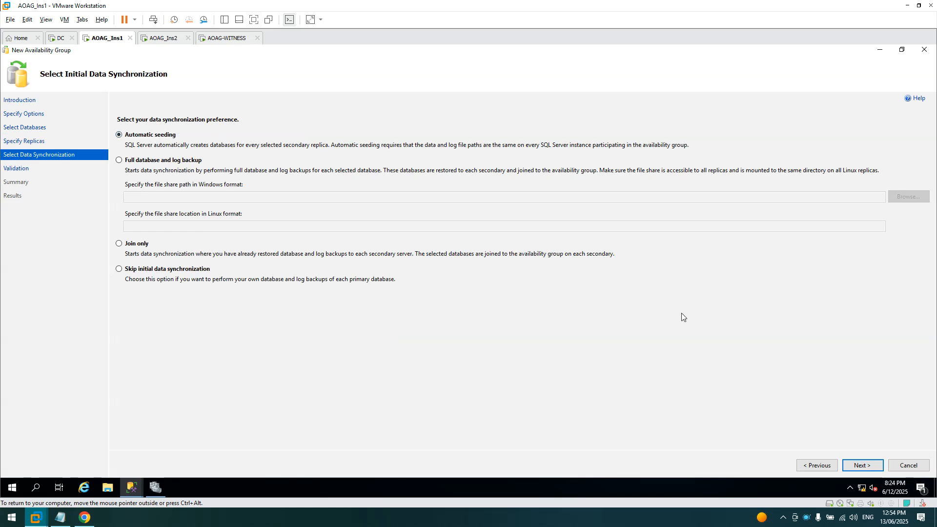
{"action": "left_click", "coordinate": [862, 464]}
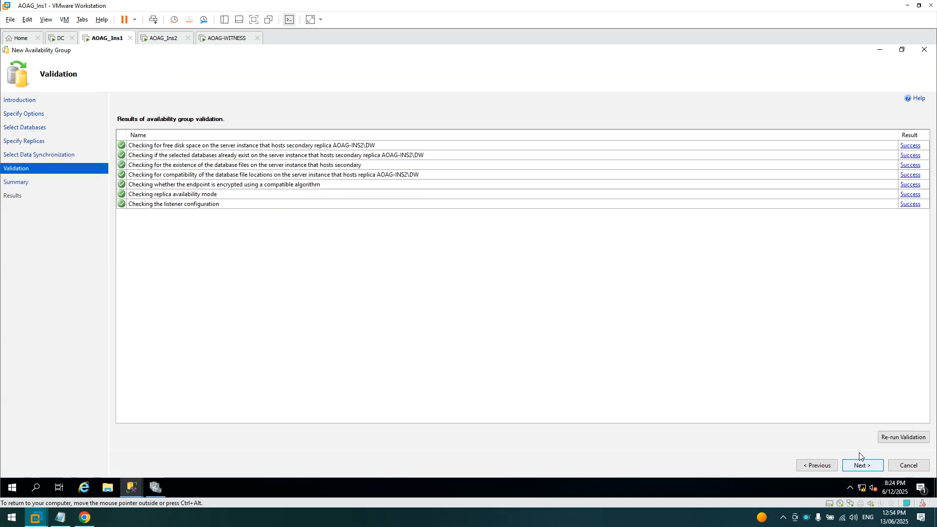
{"action": "left_click", "coordinate": [871, 465]}
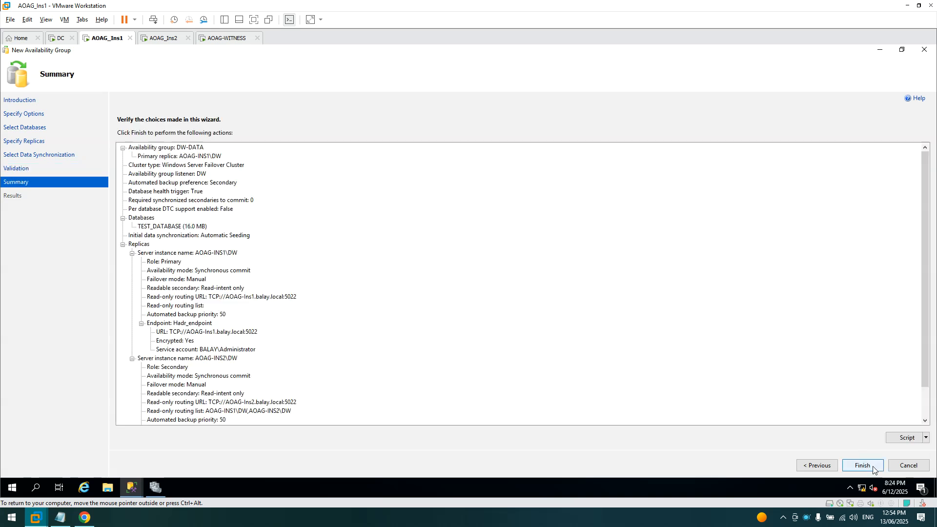
{"action": "left_click_drag", "start_coordinate": [925, 385], "coordinate": [928, 424]}
{"action": "left_click", "coordinate": [873, 464]}
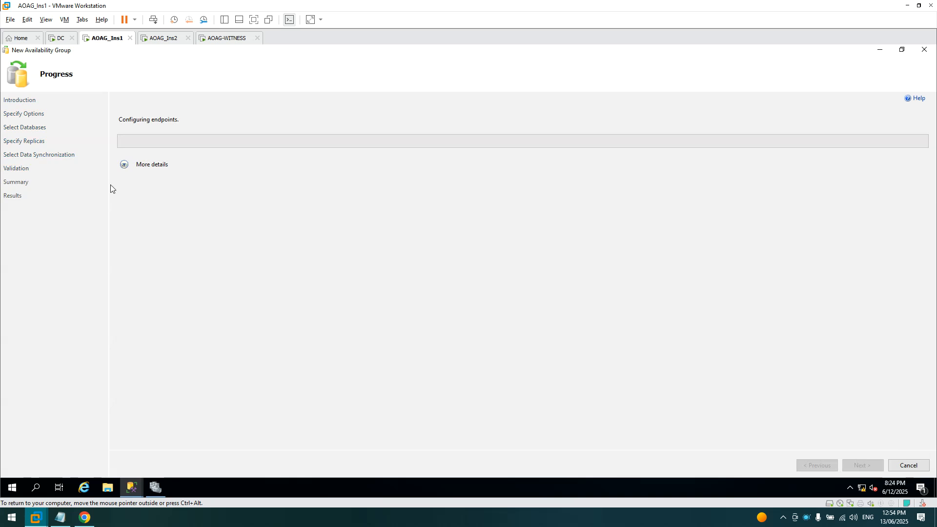
{"action": "left_click", "coordinate": [124, 166]}
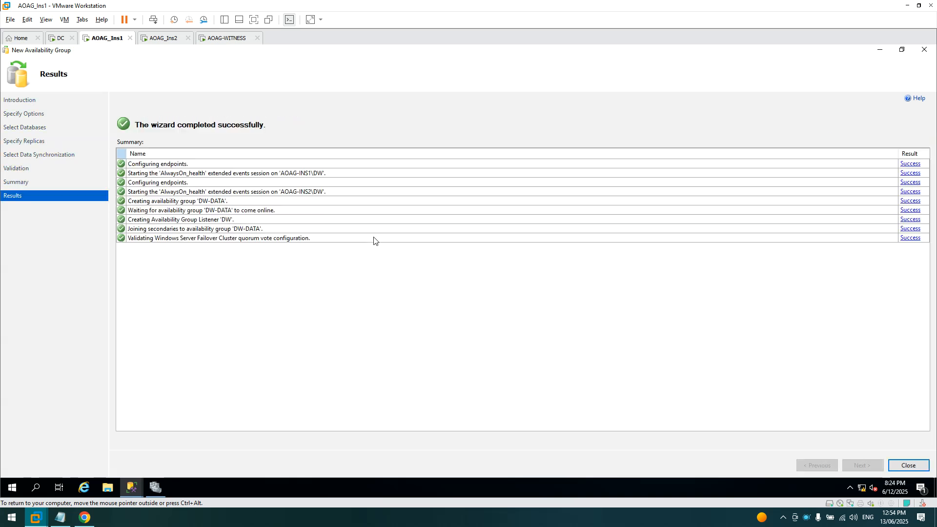
{"action": "left_click", "coordinate": [911, 467]}
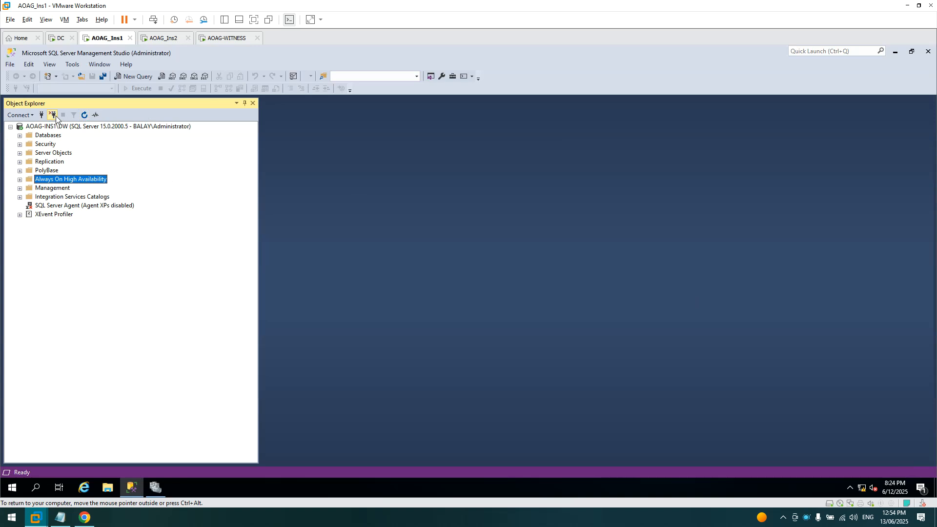
- Switch the Object Explorer connection from AOAG-INS1\DW to AOAG-INS2\DW
{"action": "left_click", "coordinate": [52, 114]}
{"action": "left_click", "coordinate": [20, 115]}
{"action": "left_click", "coordinate": [46, 126]}
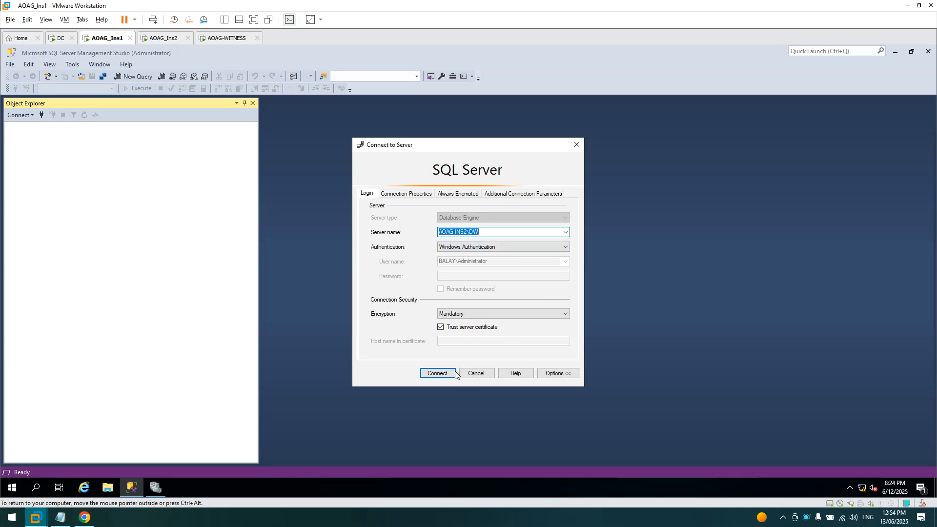
{"action": "left_click", "coordinate": [437, 373]}
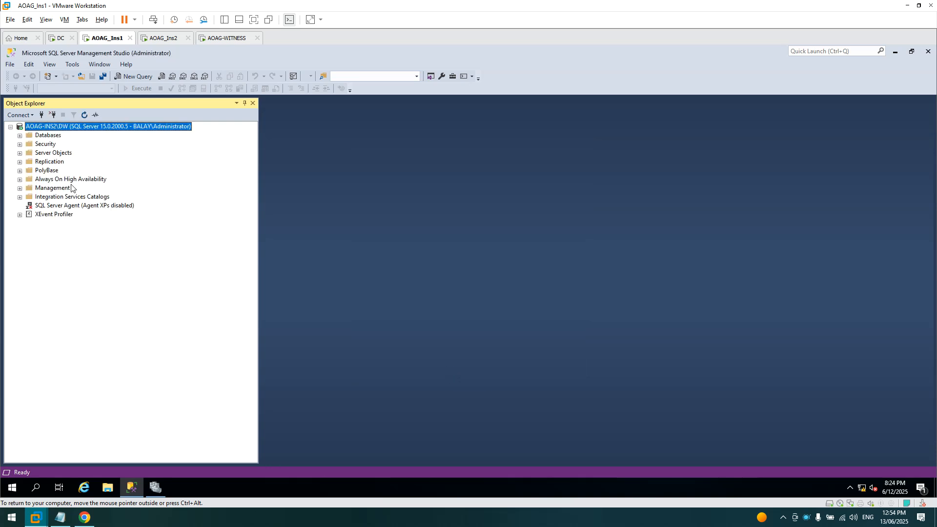
- Inspect DW-DATA's replicas, databases and listener DW plus TEST_DATABASE's sync state, then disconnect
{"action": "left_click", "coordinate": [20, 179]}
{"action": "left_click", "coordinate": [28, 188]}
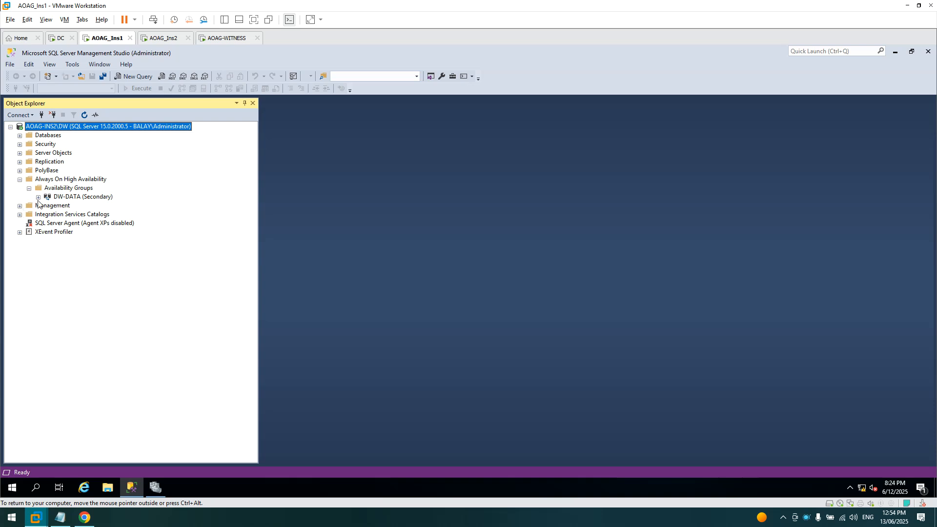
{"action": "left_click", "coordinate": [38, 197]}
{"action": "left_click", "coordinate": [48, 206]}
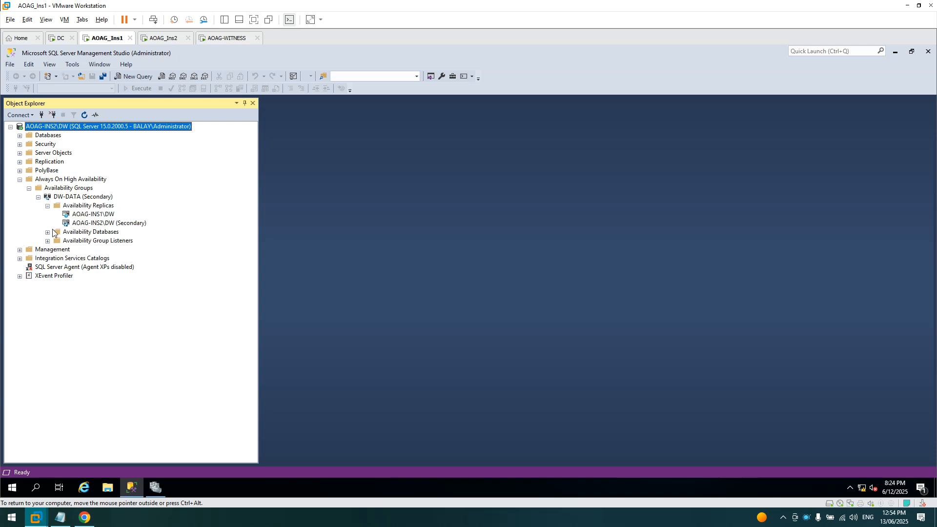
{"action": "left_click", "coordinate": [48, 232]}
{"action": "left_click", "coordinate": [47, 250]}
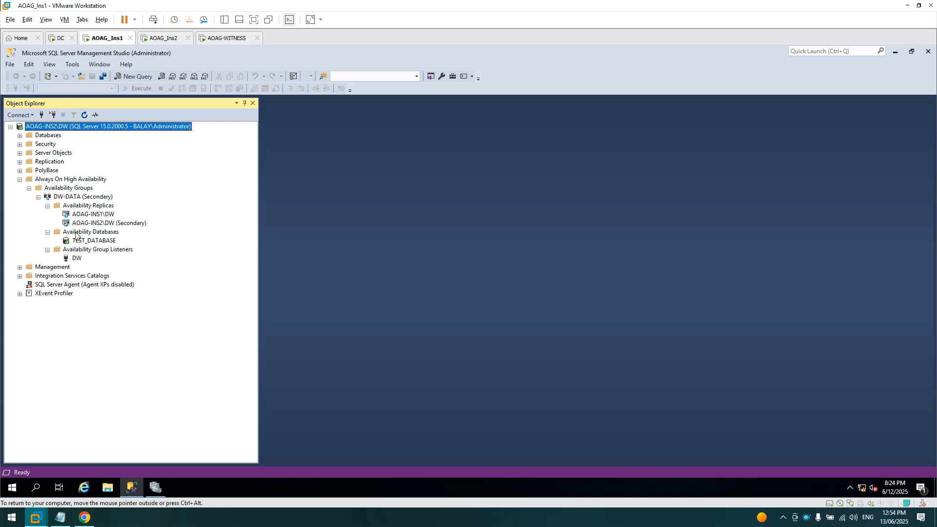
{"action": "left_click", "coordinate": [20, 136]}
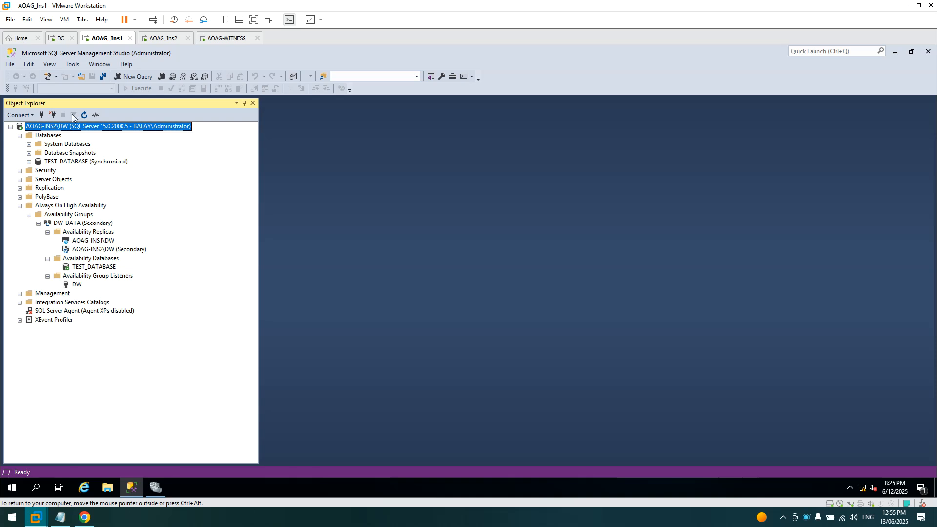
{"action": "left_click", "coordinate": [53, 115]}
{"action": "left_click", "coordinate": [20, 115]}
- Connect to AOAG-INS1\DW, check DW-DATA is Primary and TEST_DATABASE synchronized, then disconnect
{"action": "left_click", "coordinate": [30, 126]}
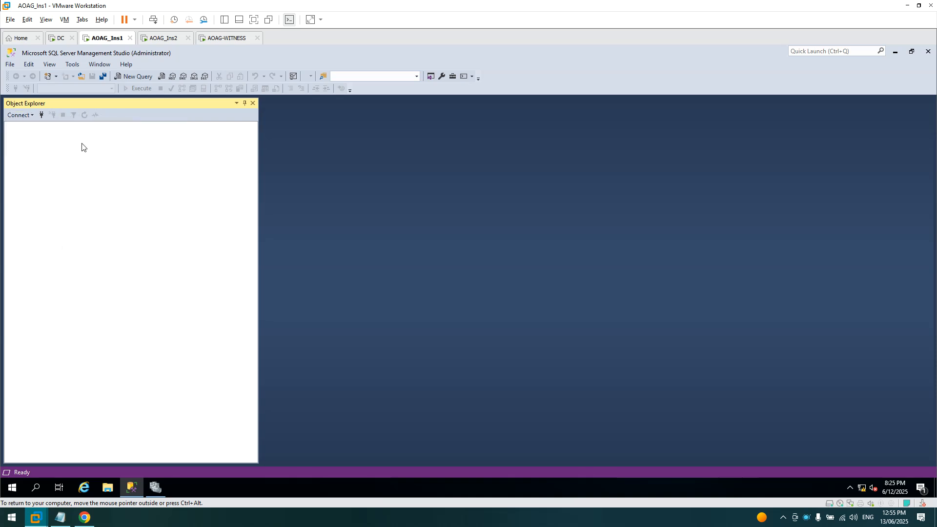
{"action": "left_click", "coordinate": [565, 233]}
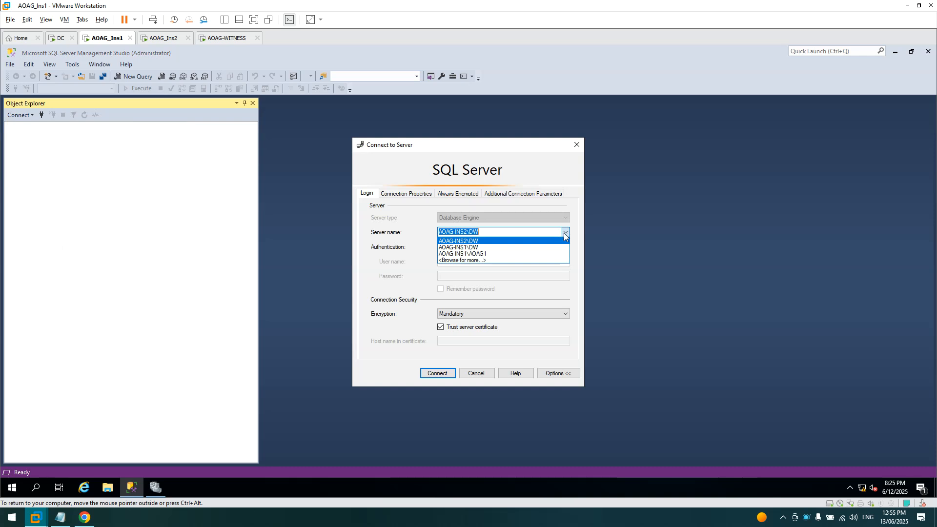
{"action": "left_click", "coordinate": [483, 247]}
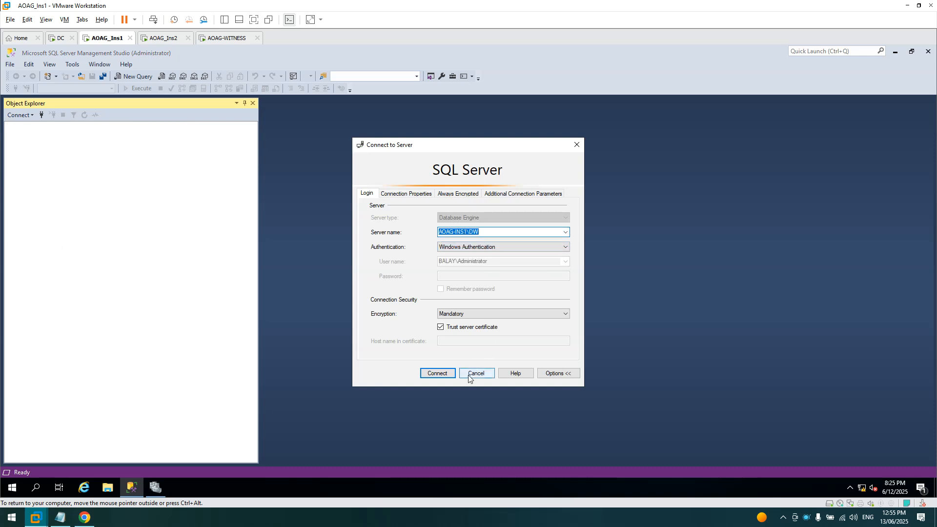
{"action": "left_click", "coordinate": [440, 373]}
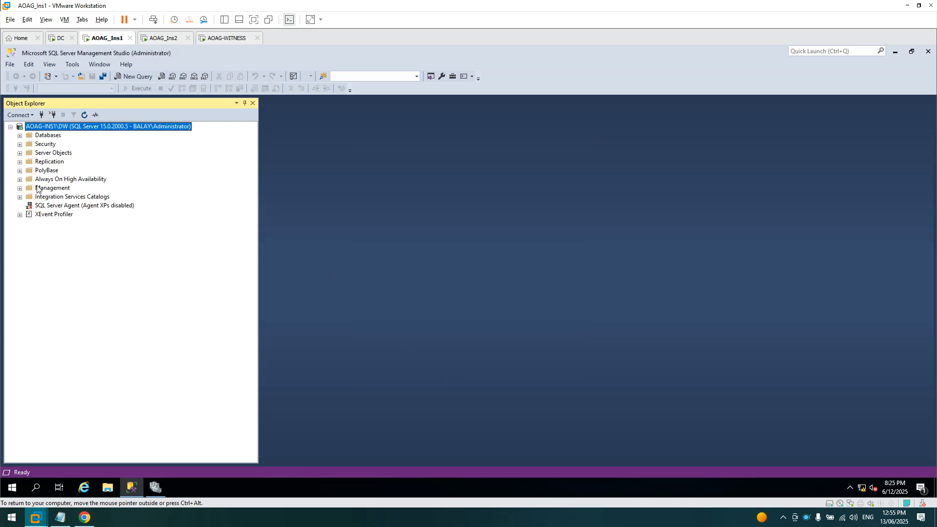
{"action": "left_click", "coordinate": [20, 179]}
{"action": "left_click", "coordinate": [29, 188]}
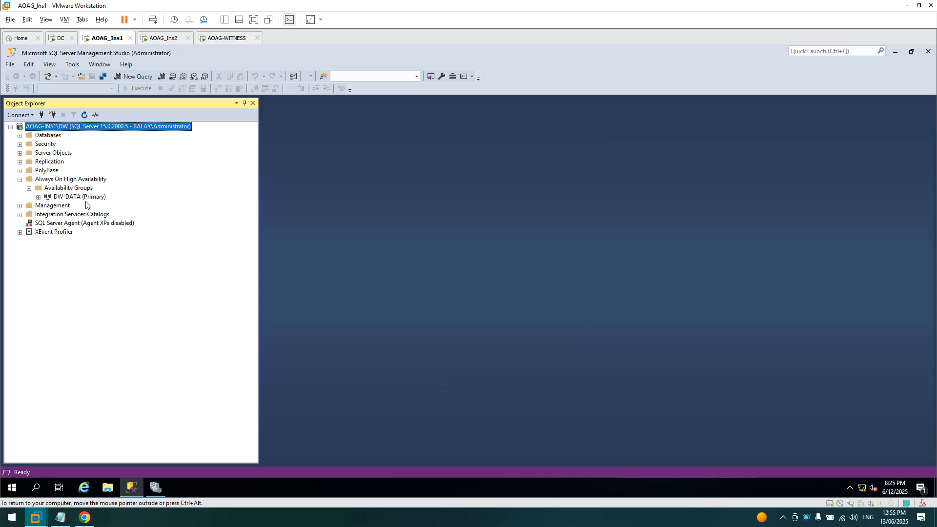
{"action": "left_click", "coordinate": [20, 135]}
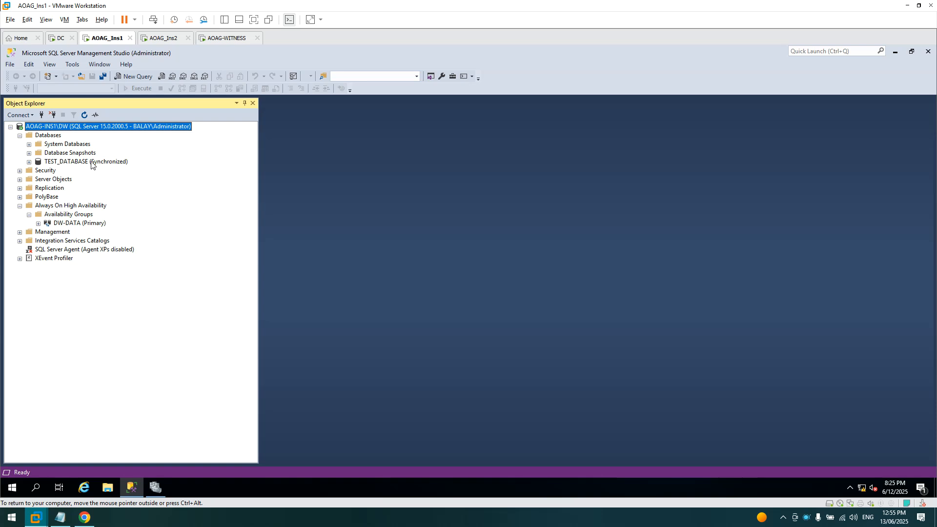
{"action": "left_click", "coordinate": [52, 115]}
- Connect SSMS to server DW and expand Always On High Availability to the DW-DATA group
{"action": "left_click", "coordinate": [19, 115]}
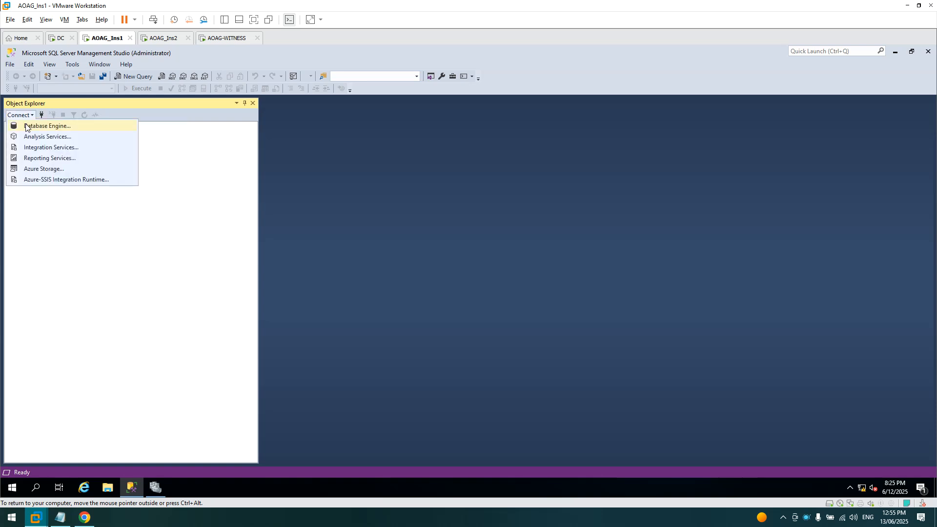
{"action": "left_click", "coordinate": [25, 126]}
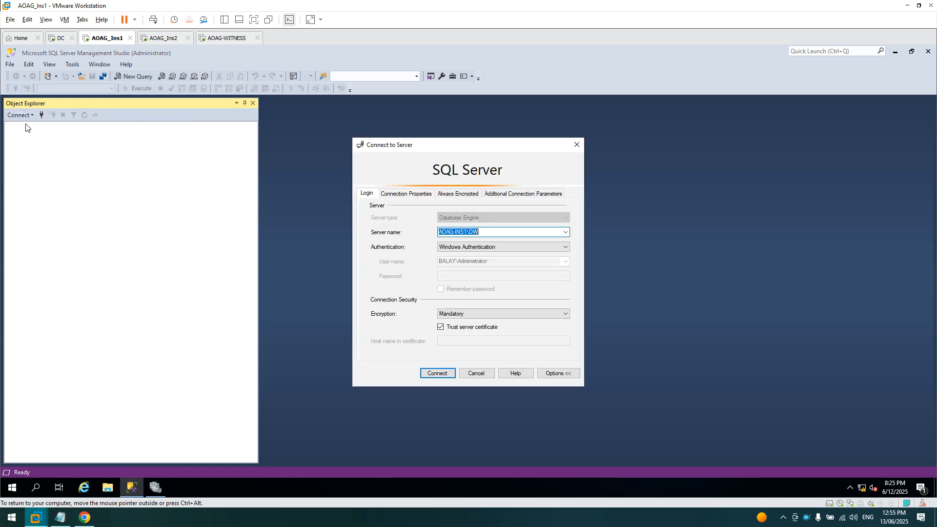
{"action": "left_click", "coordinate": [564, 232]}
{"action": "left_click", "coordinate": [564, 232]}
{"action": "type", "text": "DW"}
{"action": "left_click", "coordinate": [513, 195]}
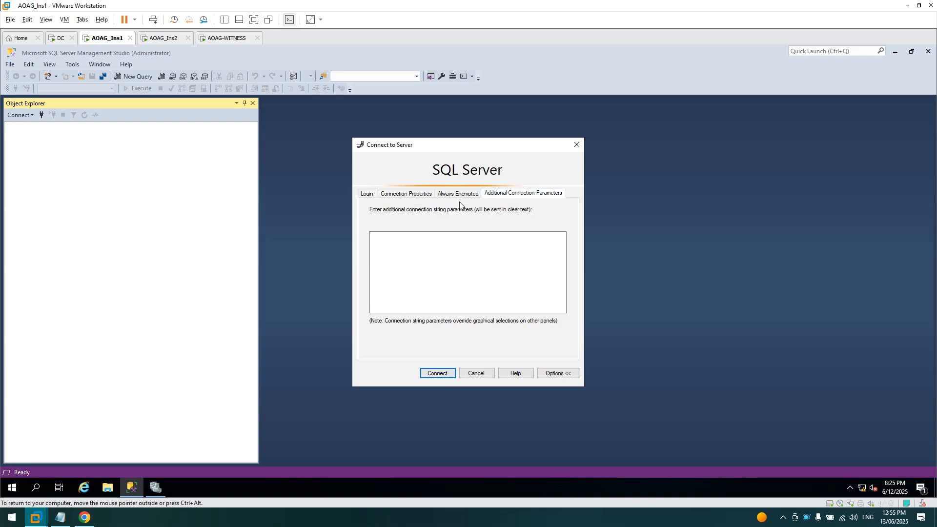
{"action": "left_click", "coordinate": [361, 194]}
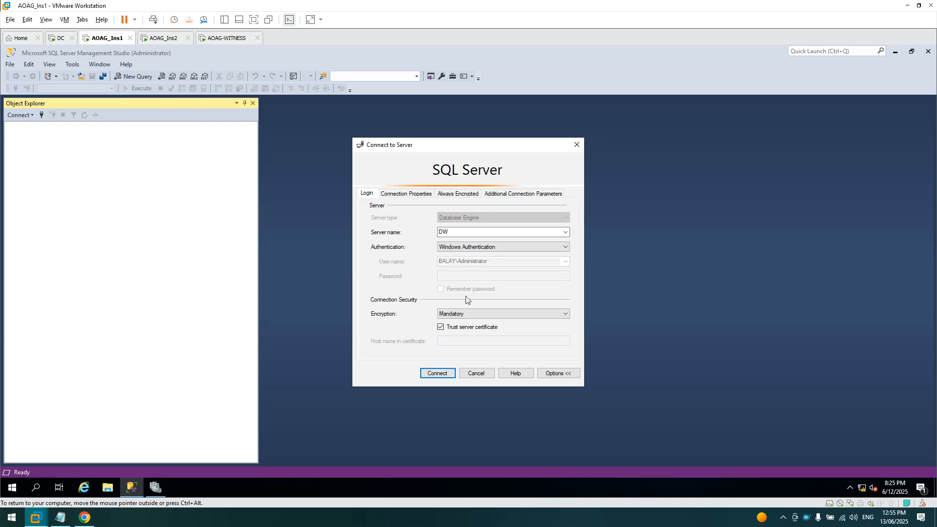
{"action": "left_click", "coordinate": [446, 374]}
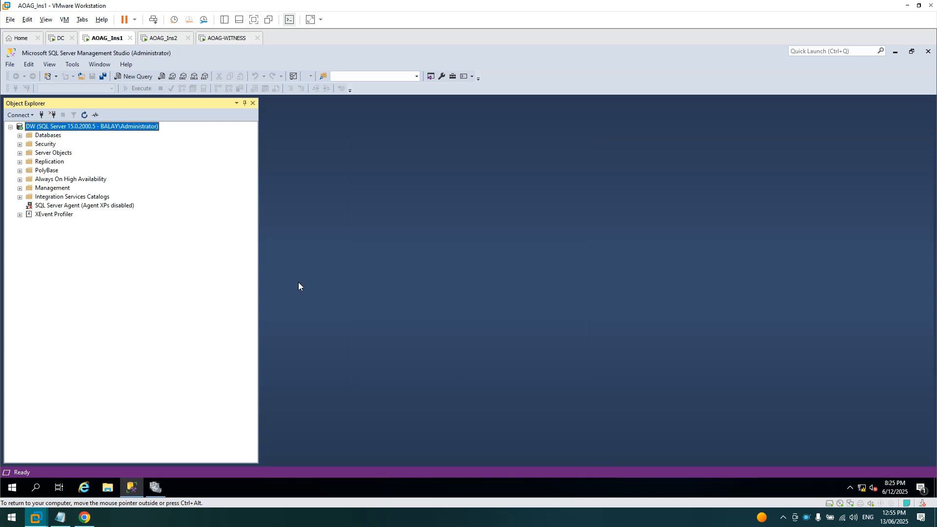
{"action": "left_click", "coordinate": [20, 180]}
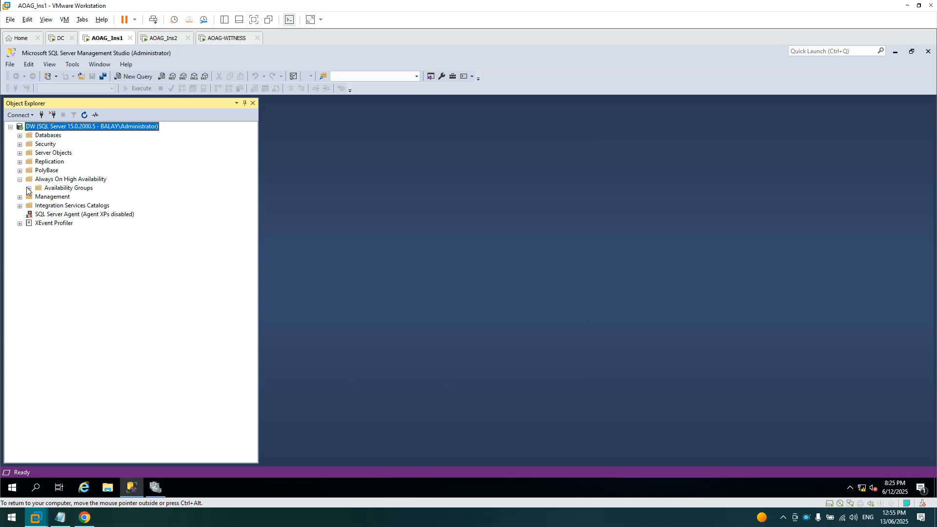
{"action": "left_click", "coordinate": [29, 188]}
{"action": "left_click", "coordinate": [85, 197]}
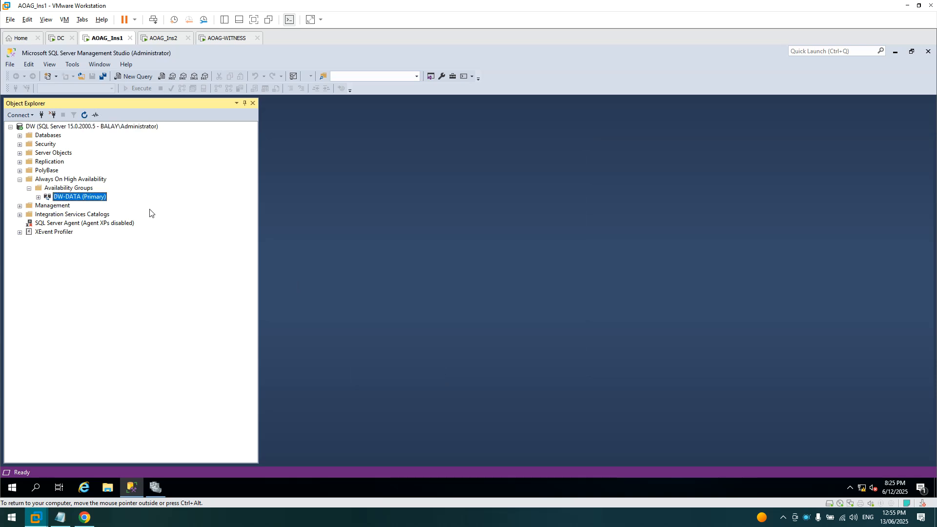
- Reconnect to DW with ApplicationIntent=ReadOnly as an additional connection parameter
{"action": "left_click", "coordinate": [53, 116]}
{"action": "left_click", "coordinate": [28, 116]}
{"action": "left_click", "coordinate": [28, 125]}
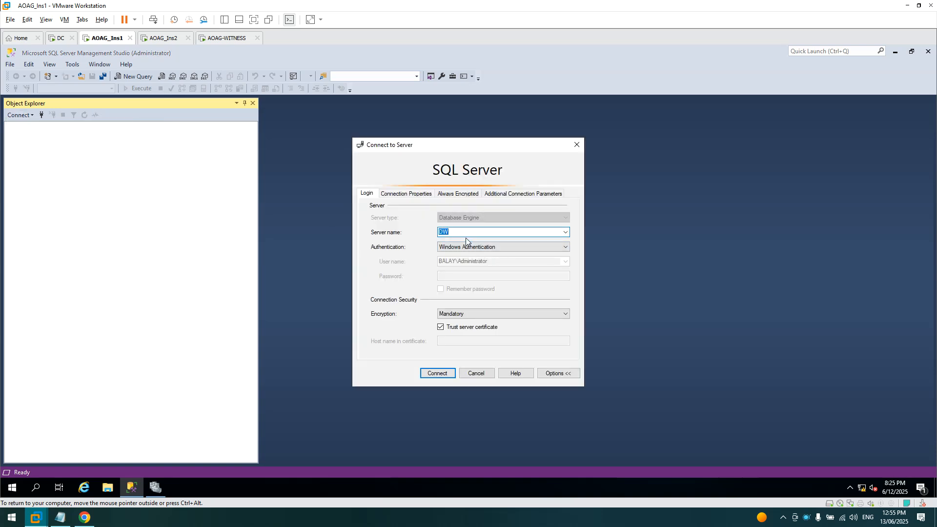
{"action": "left_click", "coordinate": [509, 196]}
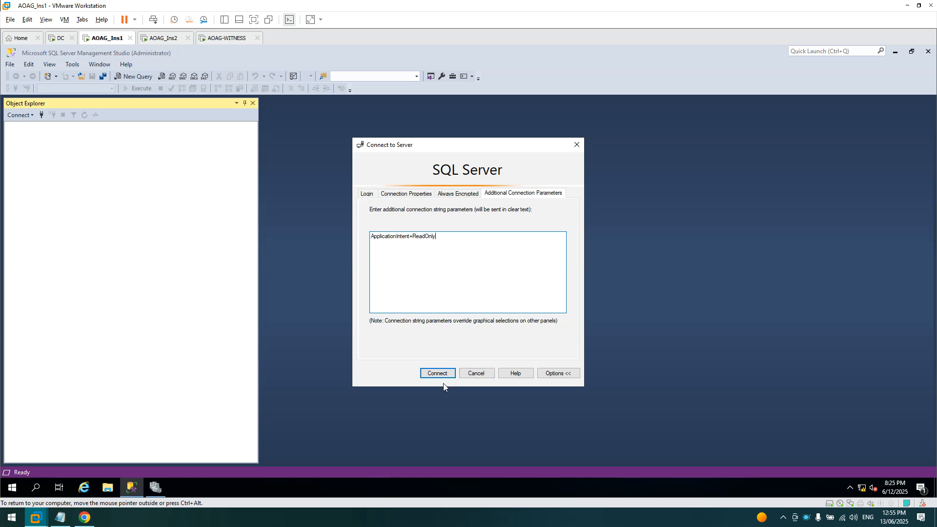
{"action": "left_click", "coordinate": [370, 196]}
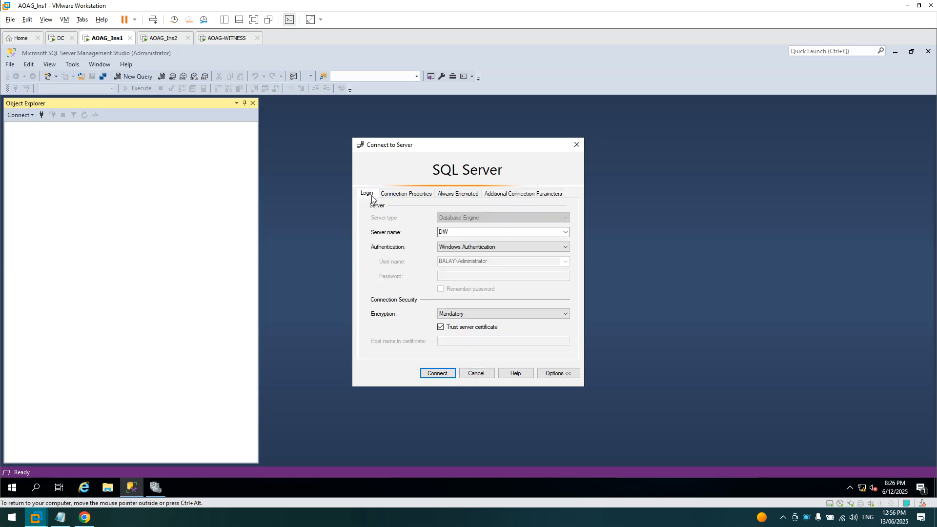
{"action": "left_click", "coordinate": [430, 374]}
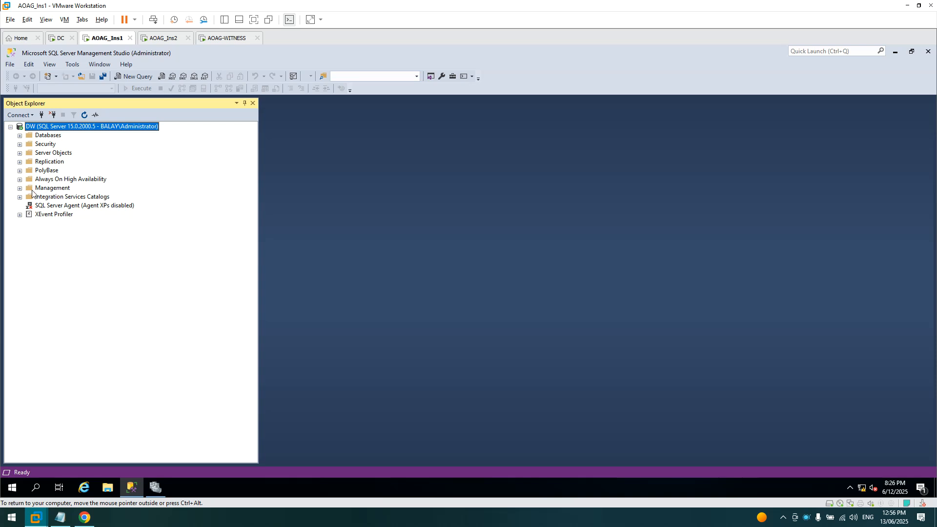
- Open the DW-DATA availability group properties and review the replicas' readable secondary and connection settings
{"action": "left_click", "coordinate": [20, 179]}
{"action": "left_click", "coordinate": [28, 188]}
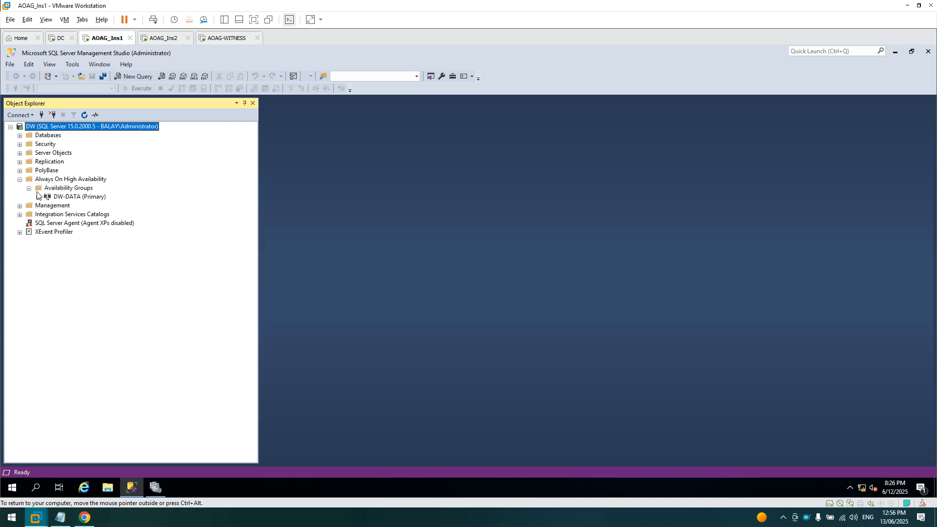
{"action": "left_click", "coordinate": [50, 197]}
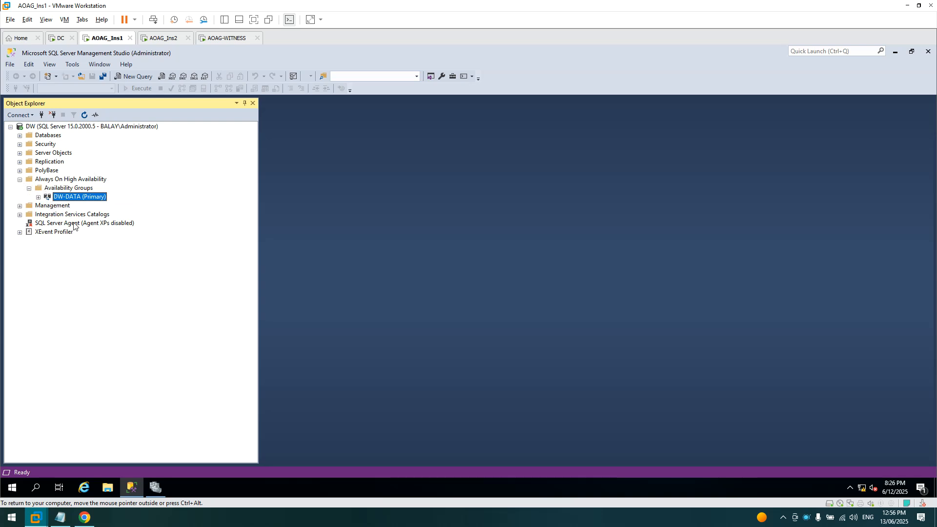
{"action": "left_click", "coordinate": [38, 198]}
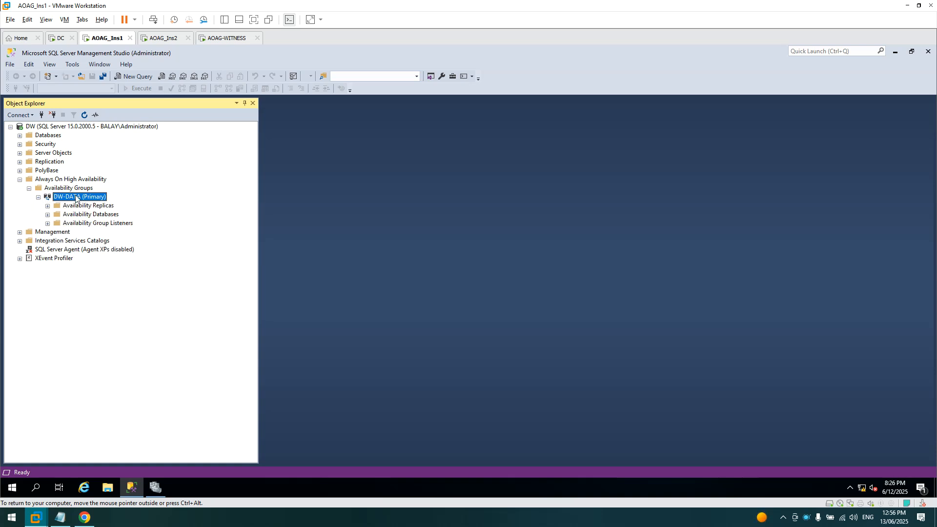
{"action": "right_click", "coordinate": [76, 196]}
{"action": "left_click", "coordinate": [101, 313]}
{"action": "left_click", "coordinate": [608, 108]}
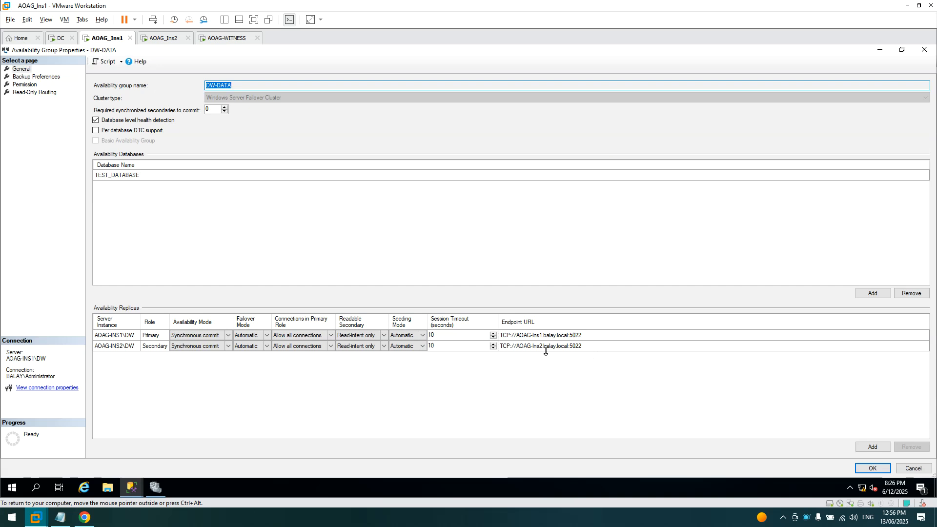
{"action": "left_click", "coordinate": [383, 343]}
{"action": "left_click", "coordinate": [310, 333]}
- Add AOAG-INS1\DW and AOAG-INS2\DW to the read-only routing list and save
{"action": "left_click", "coordinate": [31, 77]}
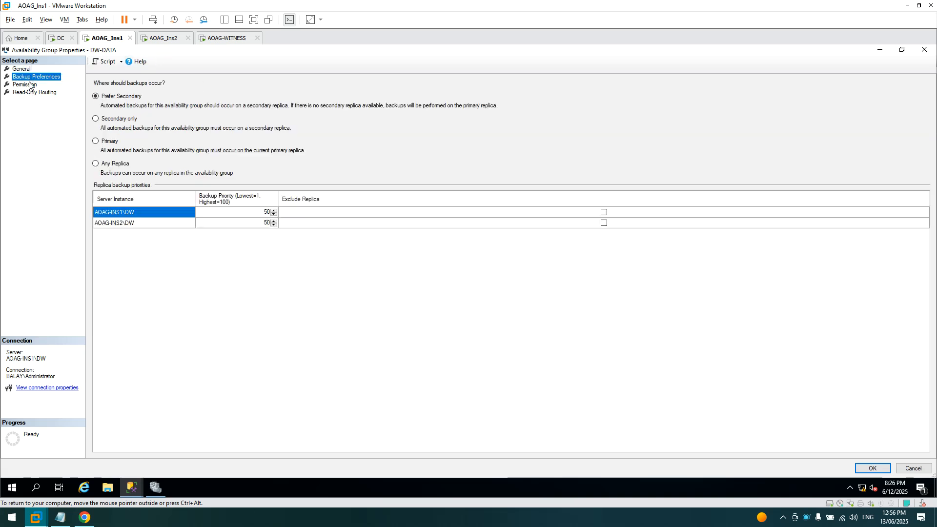
{"action": "left_click", "coordinate": [29, 85]}
{"action": "left_click", "coordinate": [30, 93]}
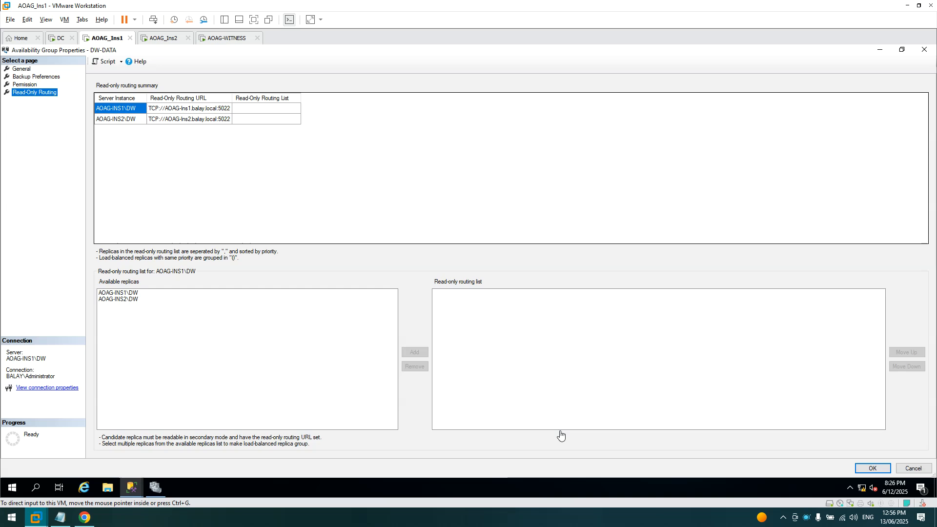
{"action": "left_click", "coordinate": [127, 293]}
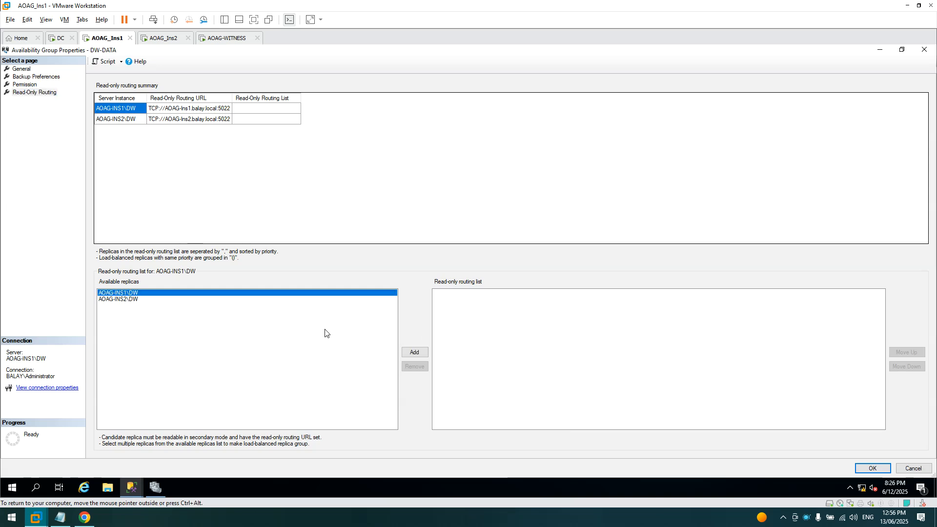
{"action": "left_click", "coordinate": [415, 352]}
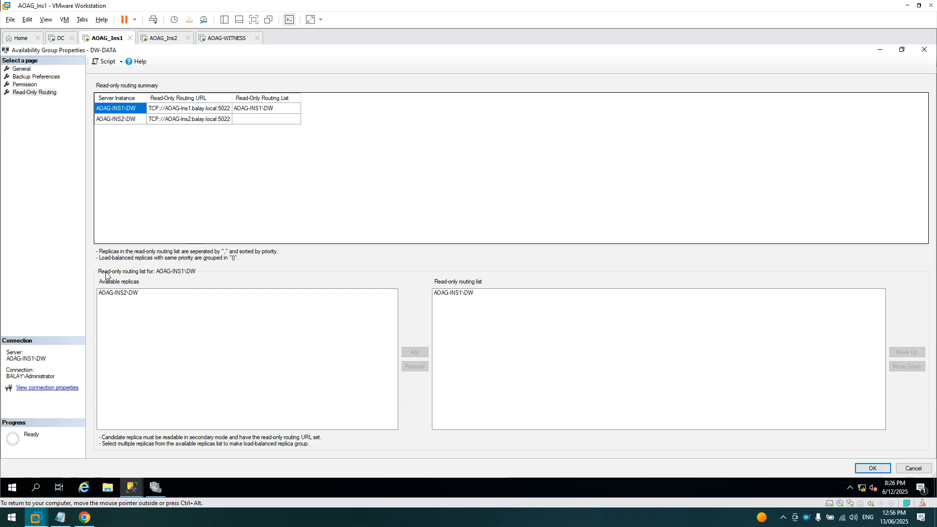
{"action": "left_click", "coordinate": [117, 293]}
{"action": "left_click", "coordinate": [410, 353]}
{"action": "left_click", "coordinate": [878, 467]}
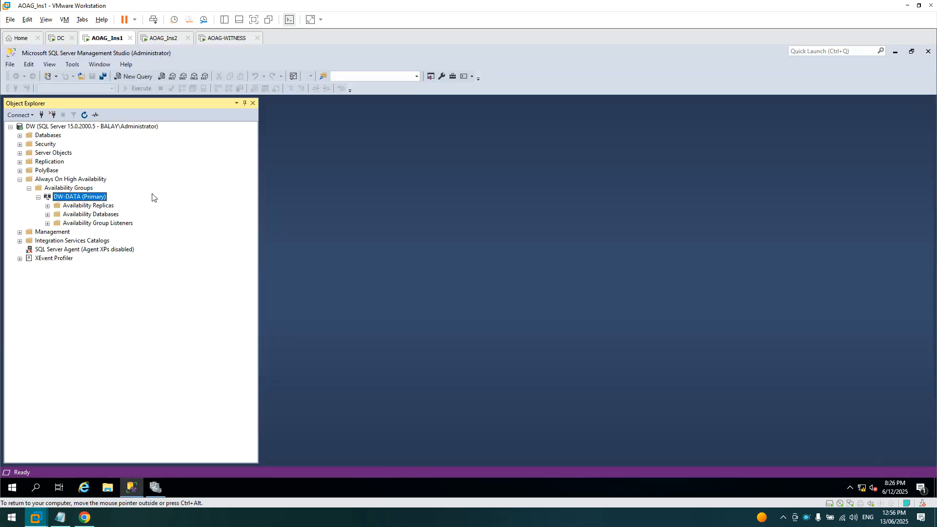
- Reconnect to DW with ApplicationIntent=ReadOnly and check the DW-DATA availability group
{"action": "left_click", "coordinate": [52, 115]}
{"action": "left_click", "coordinate": [22, 115]}
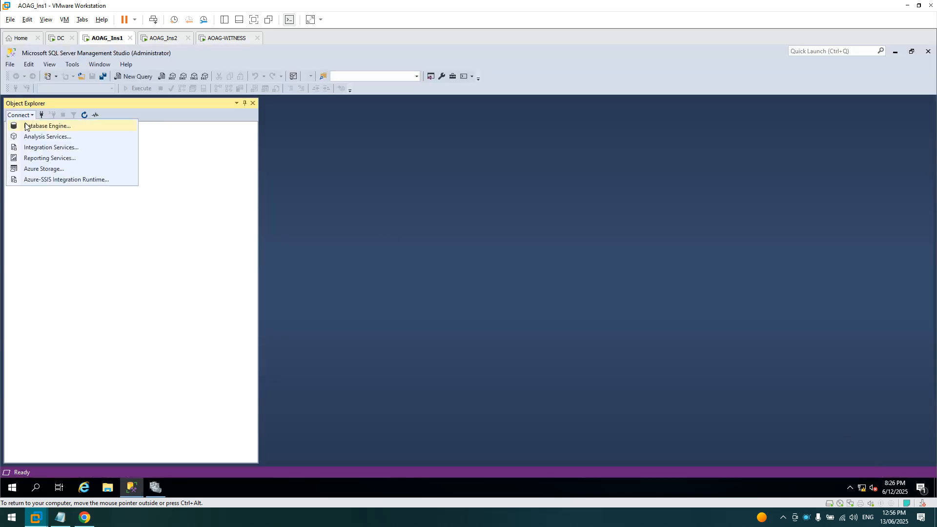
{"action": "left_click", "coordinate": [26, 126]}
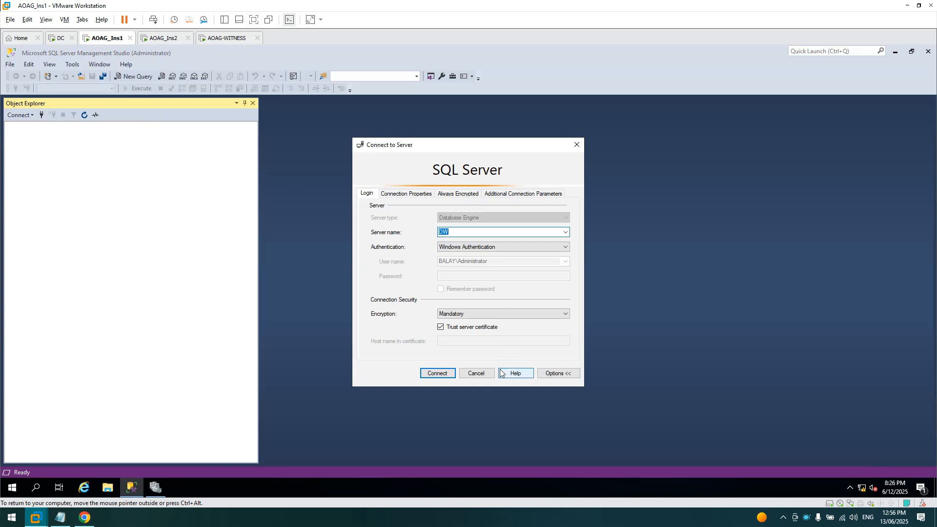
{"action": "left_click", "coordinate": [528, 195]}
{"action": "left_click", "coordinate": [446, 373]}
{"action": "left_click", "coordinate": [20, 179]}
{"action": "left_click", "coordinate": [29, 189]}
{"action": "left_click", "coordinate": [81, 198]}
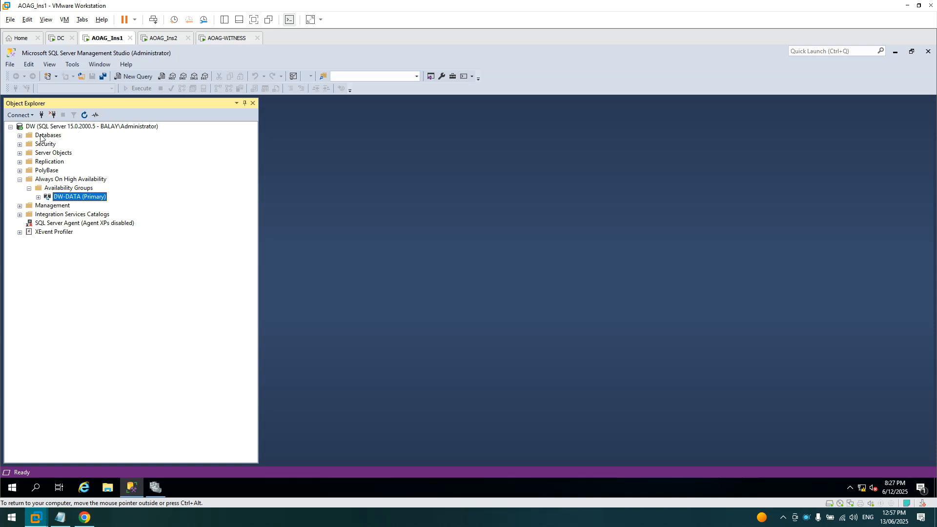
{"action": "left_click", "coordinate": [20, 179]}
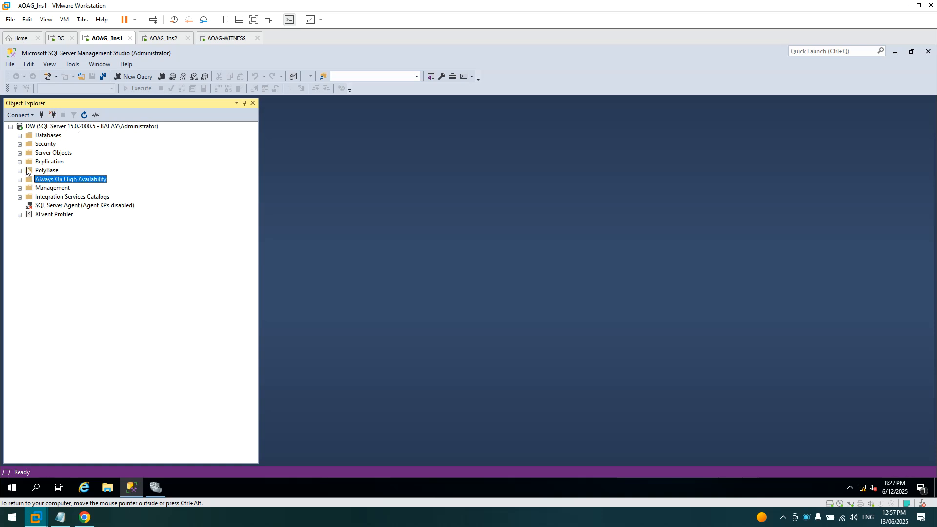
- Disconnect and choose AOAG-INS1\DW as the server for a new Database Engine connection
{"action": "left_click", "coordinate": [53, 116]}
{"action": "left_click", "coordinate": [19, 116]}
{"action": "left_click", "coordinate": [44, 126]}
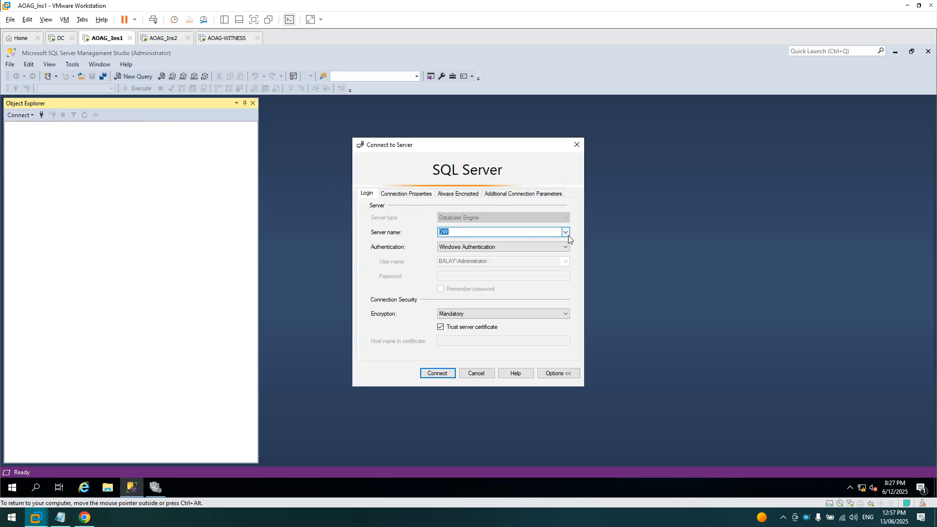
{"action": "left_click", "coordinate": [566, 232]}
{"action": "left_click", "coordinate": [477, 242]}
- Keep the server name as AOAG-INS1\DW after trial edits and connect to it
{"action": "left_click_drag", "start_coordinate": [470, 231], "coordinate": [442, 231]}
{"action": "left_click", "coordinate": [473, 232]}
{"action": "double_click", "coordinate": [469, 231]}
{"action": "left_click", "coordinate": [467, 232]}
{"action": "left_click_drag", "start_coordinate": [466, 232], "coordinate": [479, 232]}
{"action": "key", "text": "BackSpace"}
{"action": "key", "text": "ctrl+z"}
{"action": "key", "text": "Right"}
{"action": "key", "text": "ctrl+a"}
{"action": "key", "text": "Right"}
{"action": "left_click", "coordinate": [439, 374]}
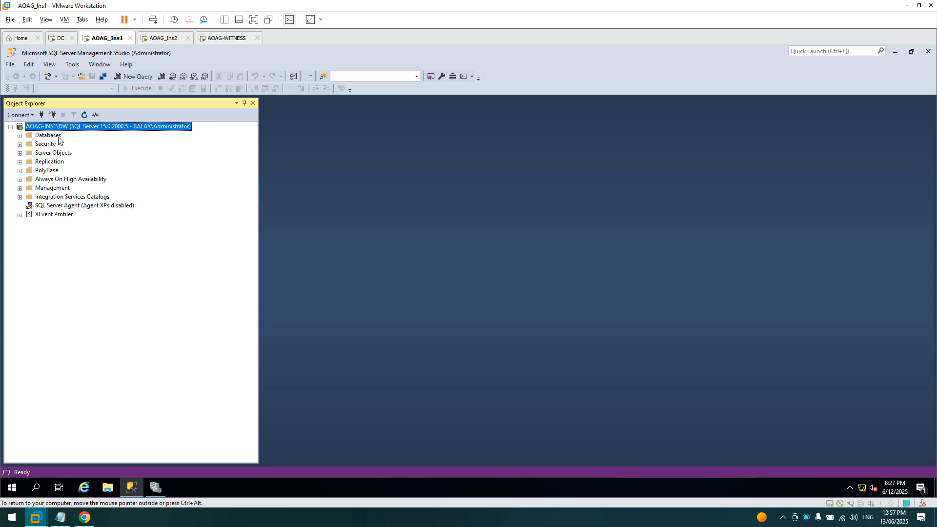
- Check TEST_DATABASE is Synchronized under Databases, then disconnect and cancel the Connect to Server dialog
{"action": "left_click", "coordinate": [19, 135]}
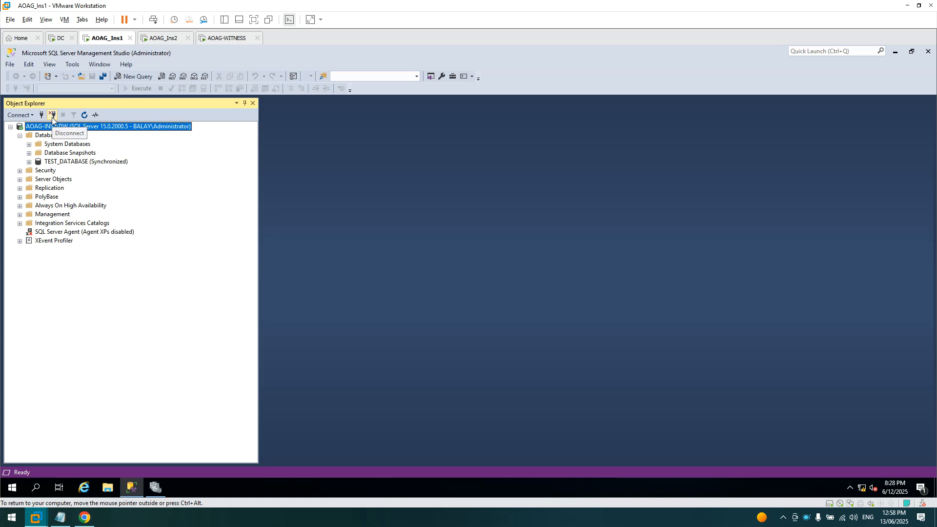
{"action": "left_click", "coordinate": [52, 119]}
{"action": "left_click", "coordinate": [19, 115]}
{"action": "left_click", "coordinate": [29, 126]}
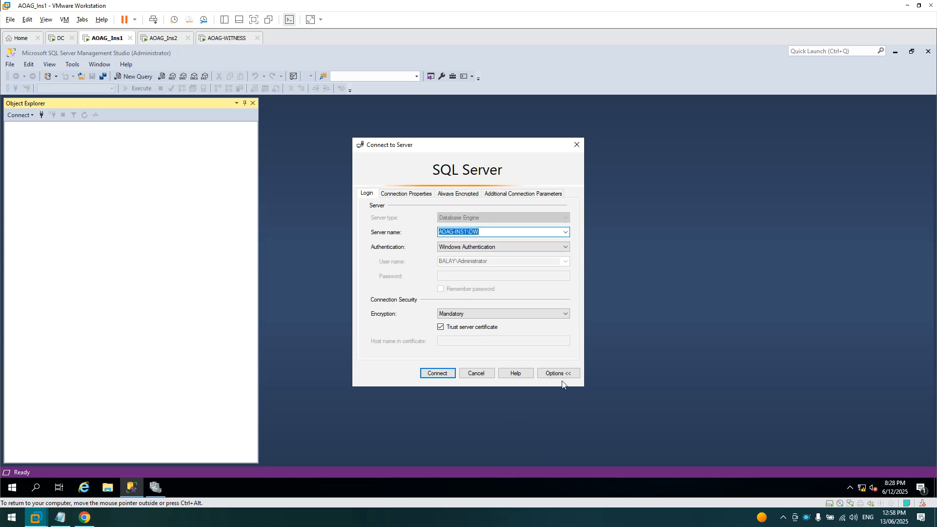
{"action": "left_click", "coordinate": [472, 376]}
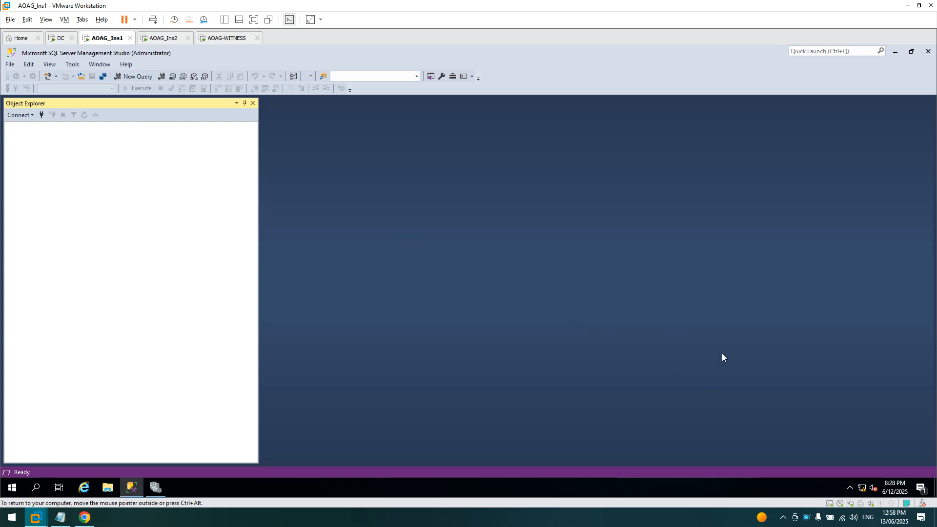
{"action": "right_click", "coordinate": [806, 518]}
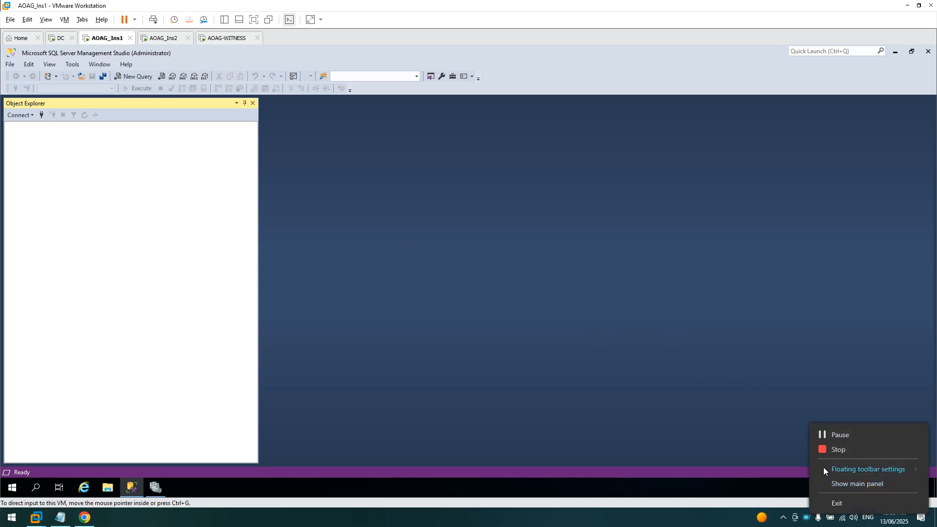